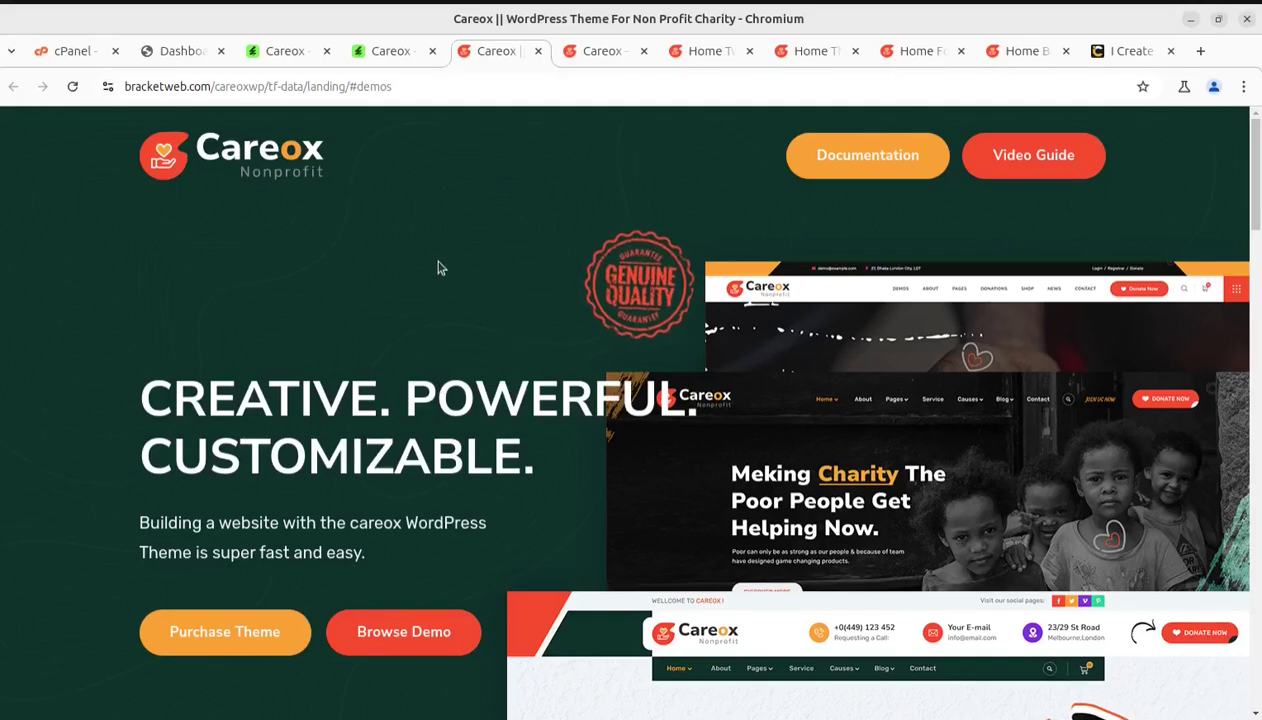
Step: Look through the Careox demo home pages, from the main demo through Home Two, Three and Four to Home Boxed
{"action": "left_click", "coordinate": [590, 57]}
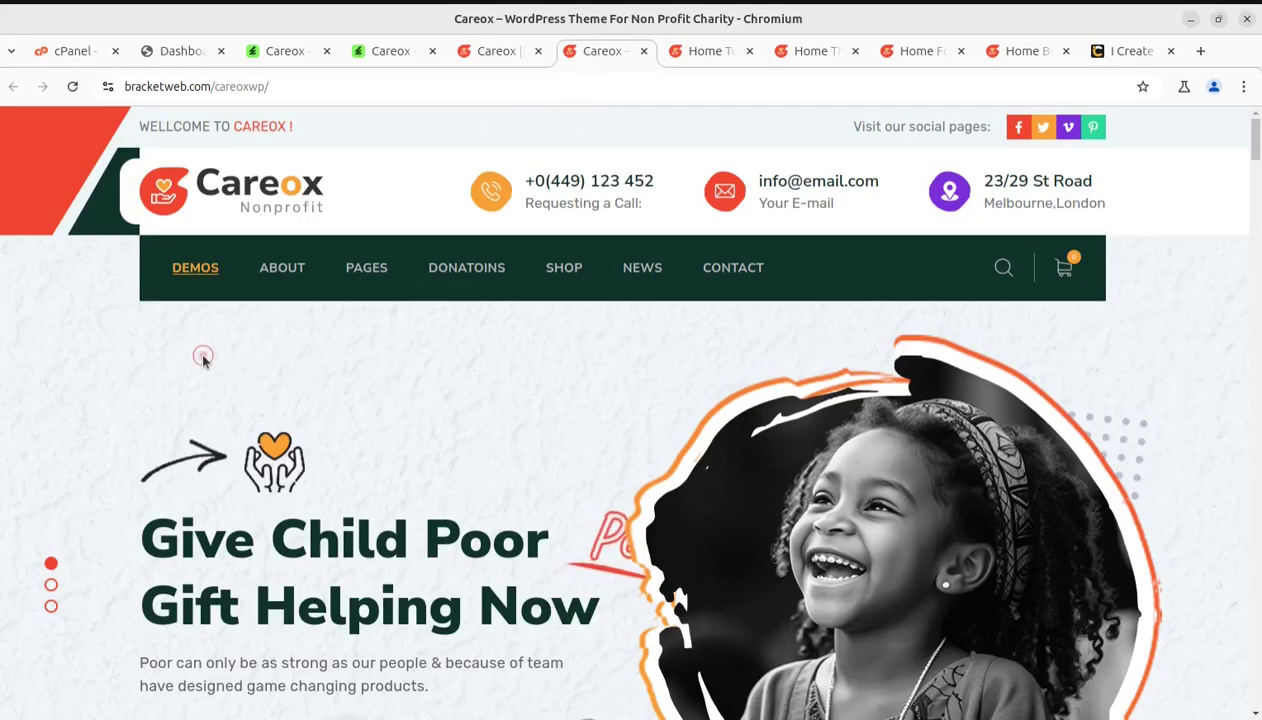
{"action": "left_click", "coordinate": [702, 53]}
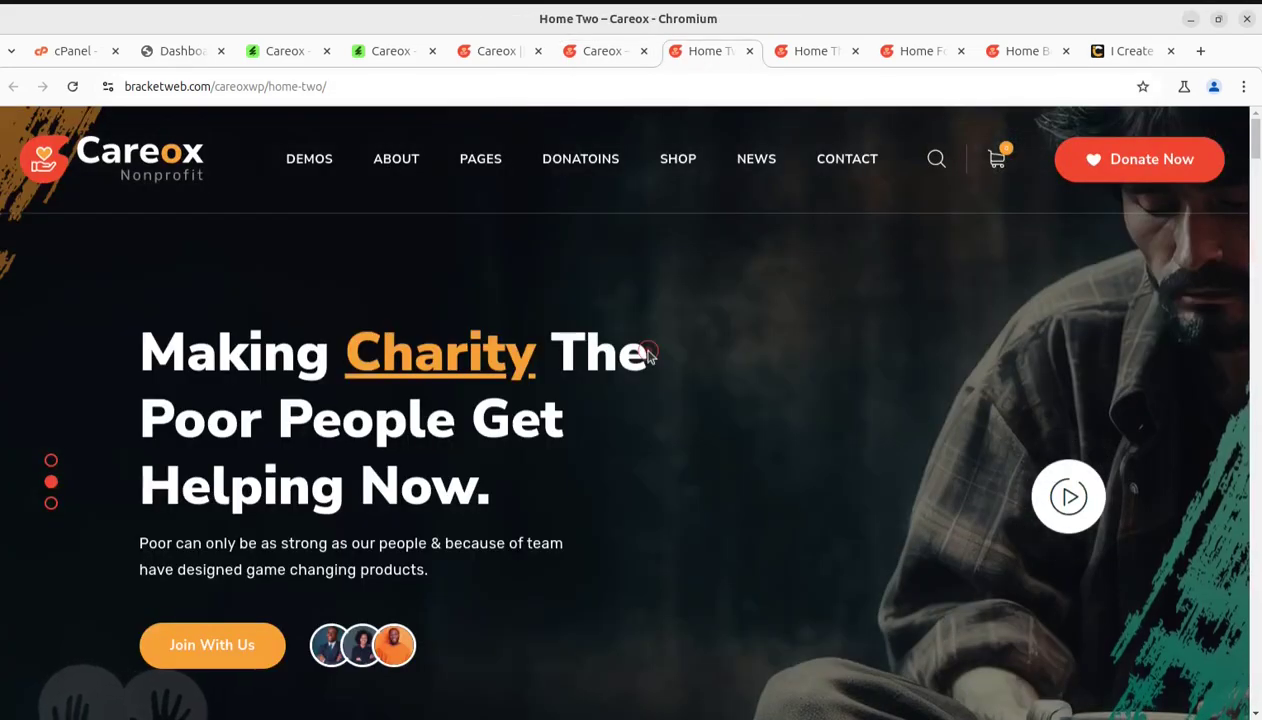
{"action": "left_click", "coordinate": [800, 53]}
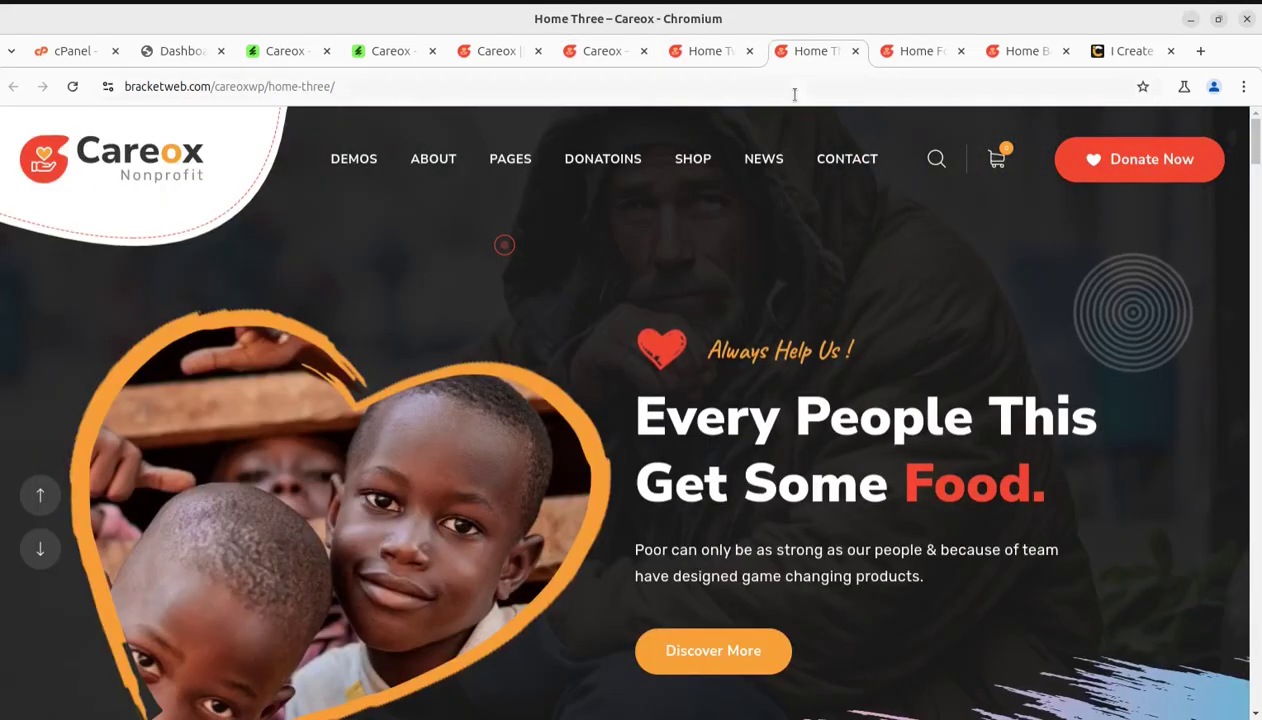
{"action": "left_click", "coordinate": [918, 55]}
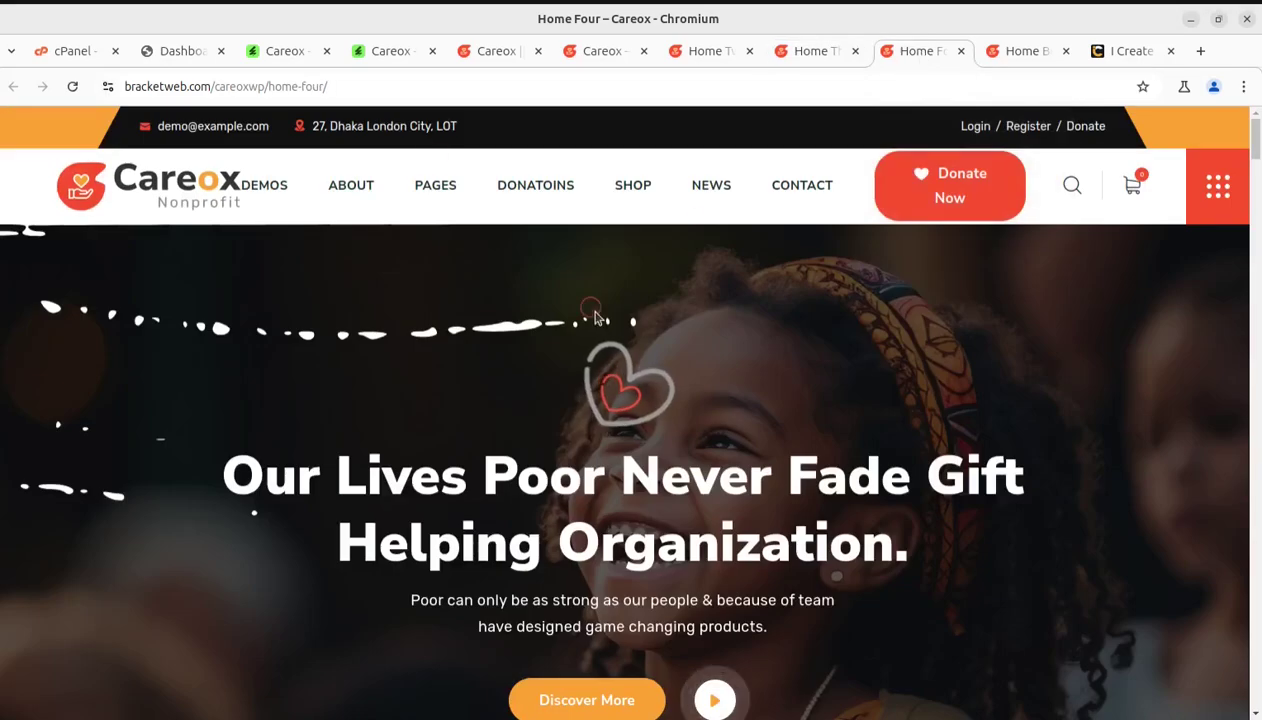
{"action": "left_click", "coordinate": [1015, 54]}
{"action": "mouse_move", "coordinate": [459, 308]}
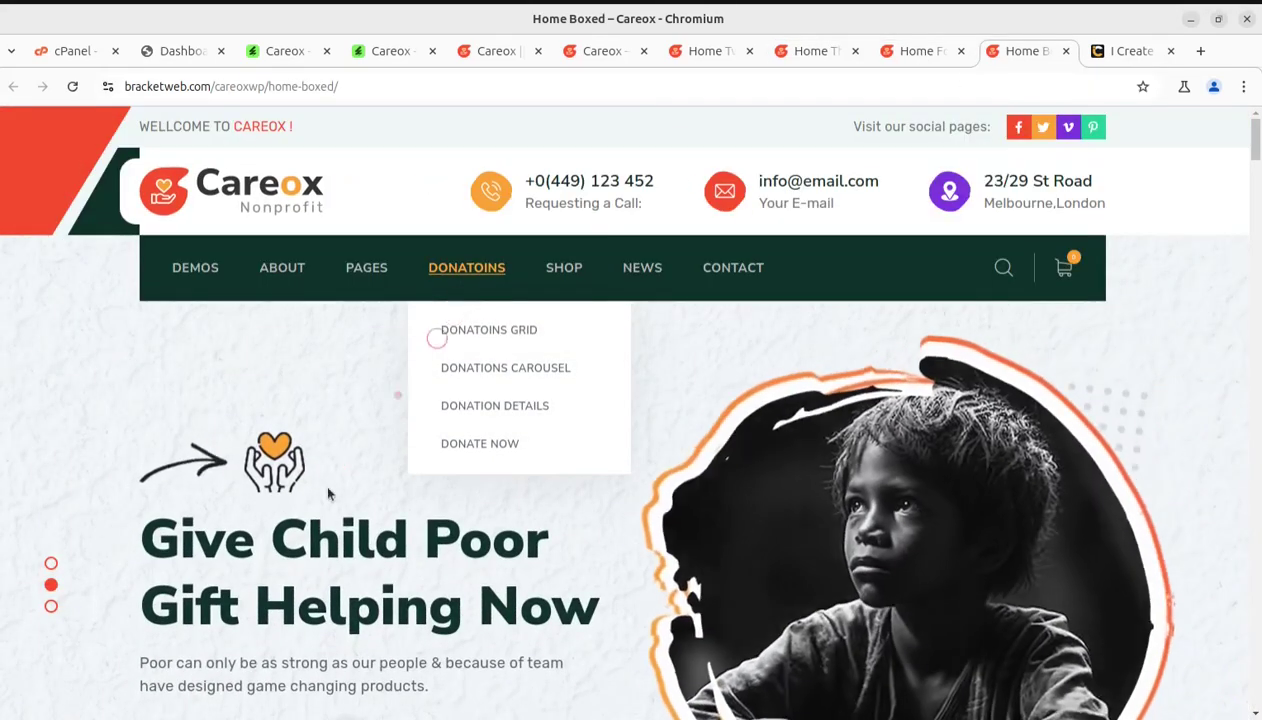
{"action": "scroll", "coordinate": [624, 429], "scroll_direction": "down", "scroll_amount": 5}
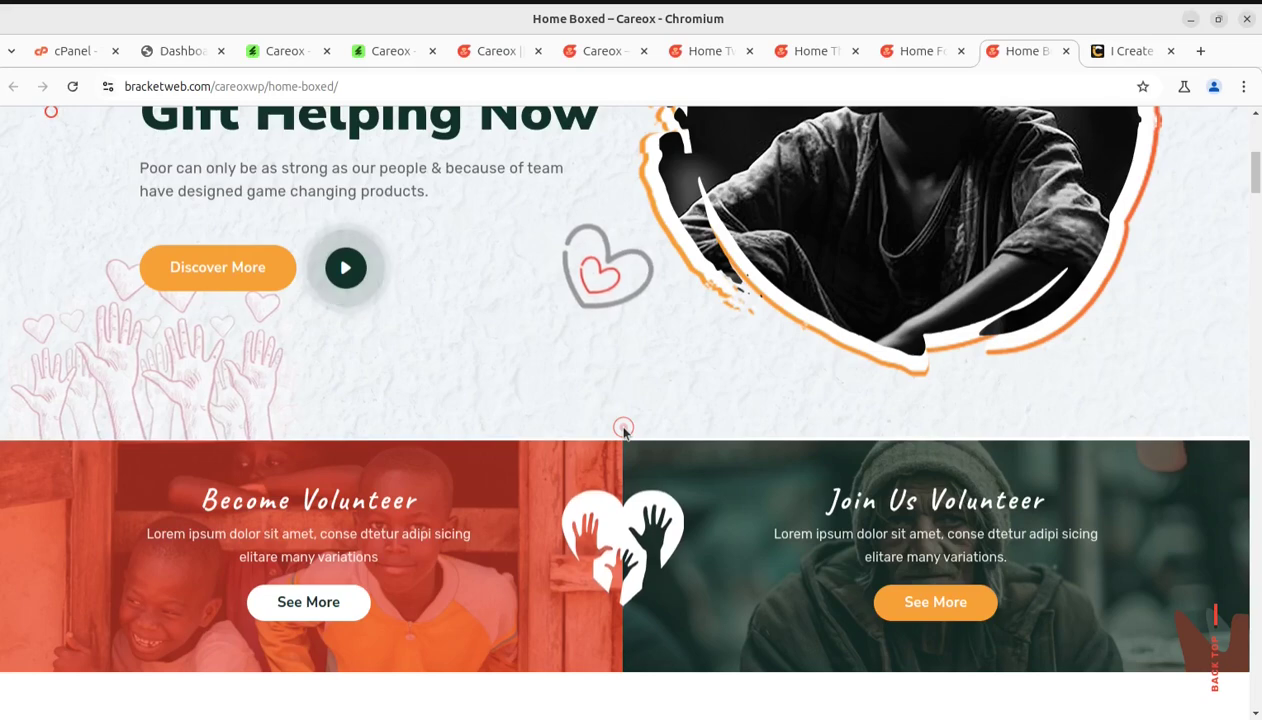
{"action": "scroll", "coordinate": [544, 454], "scroll_direction": "up", "scroll_amount": 5}
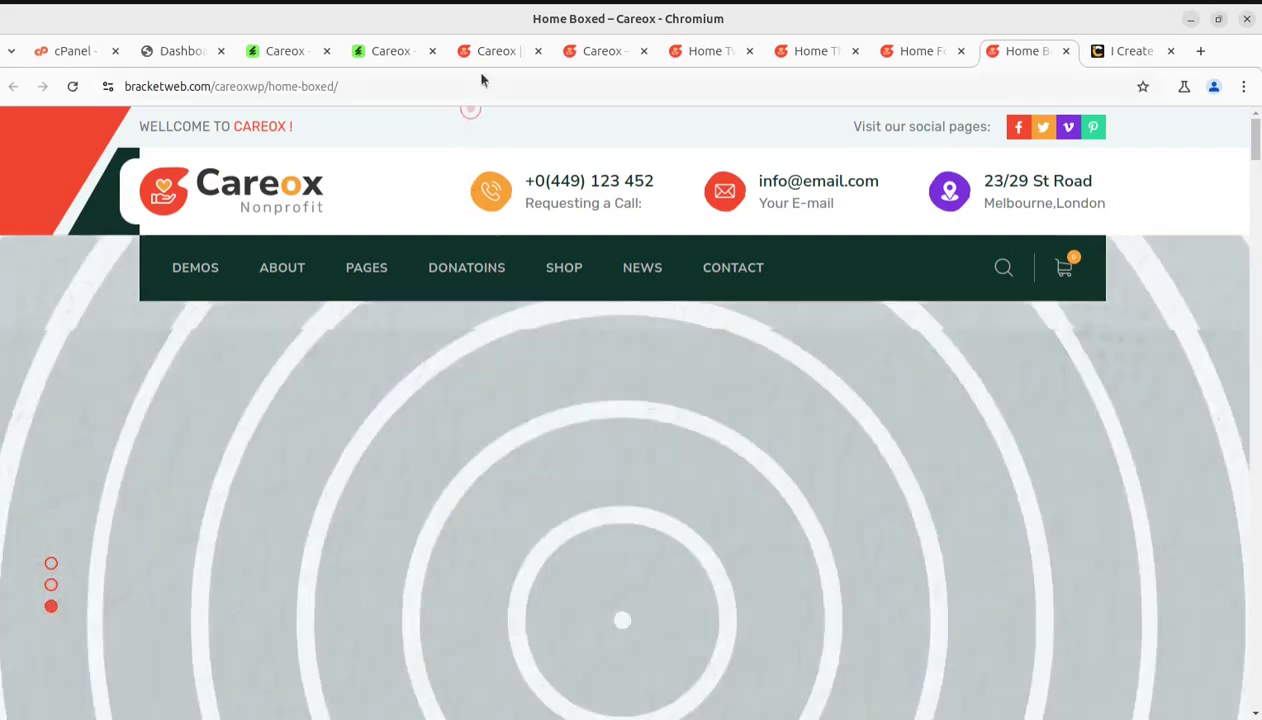
Step: Review the Careox landing page's intro and feature highlights, and revisit each open demo home page up to Home Boxed
{"action": "left_click", "coordinate": [487, 51]}
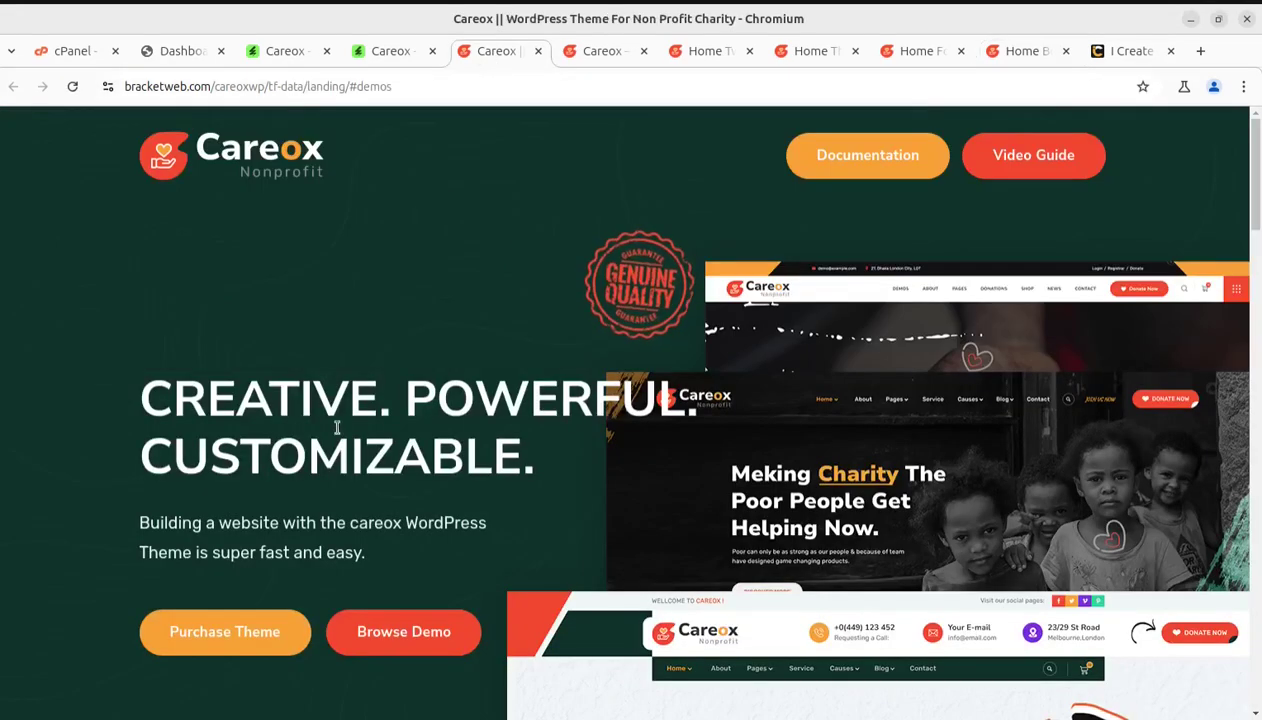
{"action": "scroll", "coordinate": [563, 127], "scroll_direction": "down", "scroll_amount": 4}
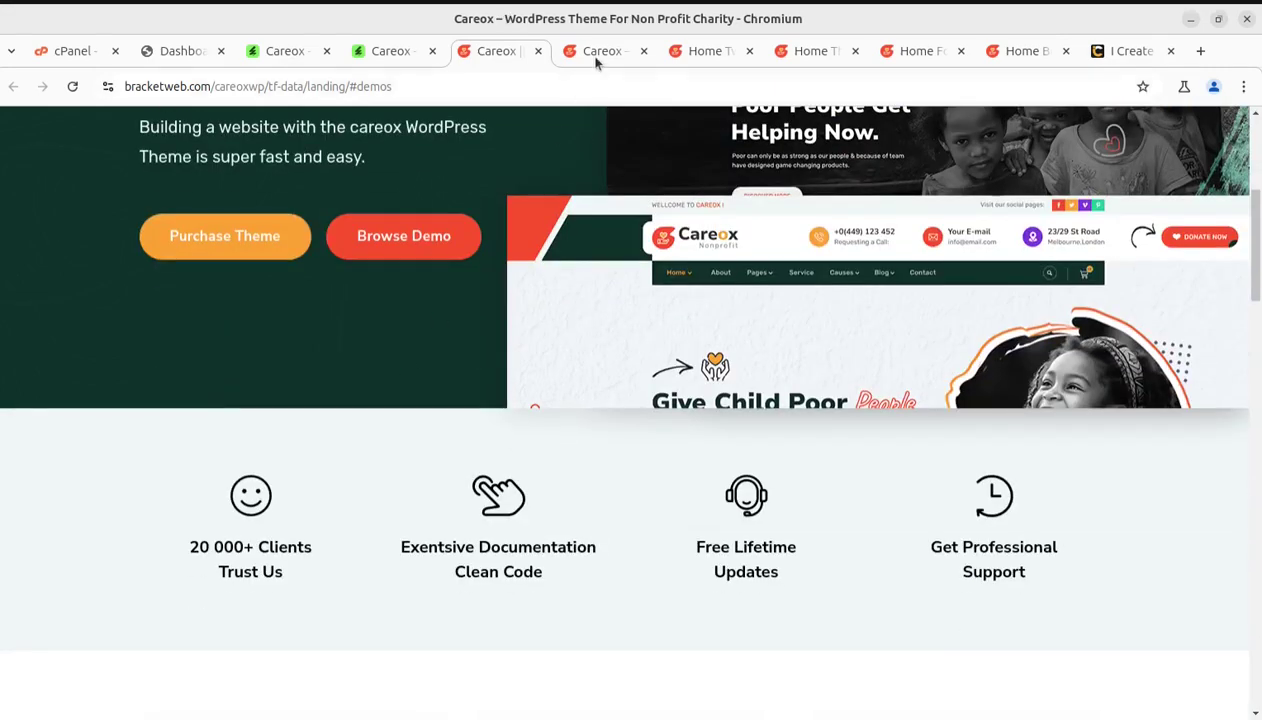
{"action": "left_click", "coordinate": [600, 51]}
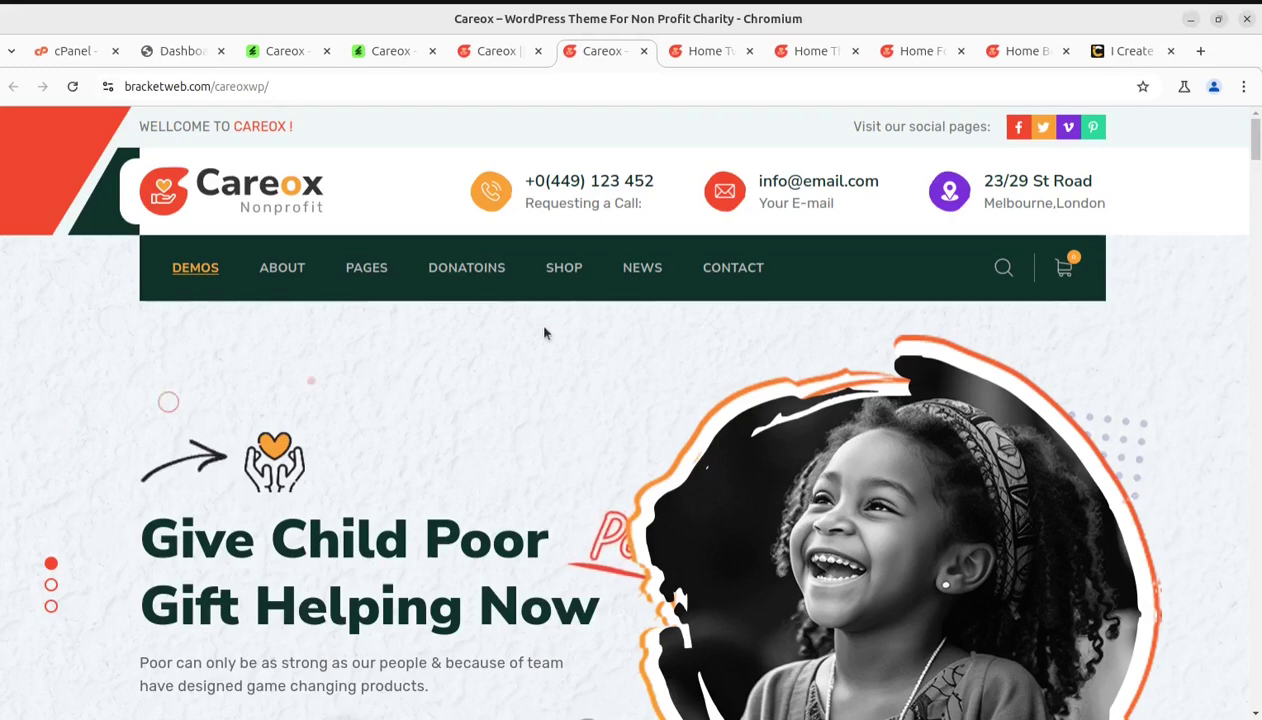
{"action": "left_click", "coordinate": [715, 53]}
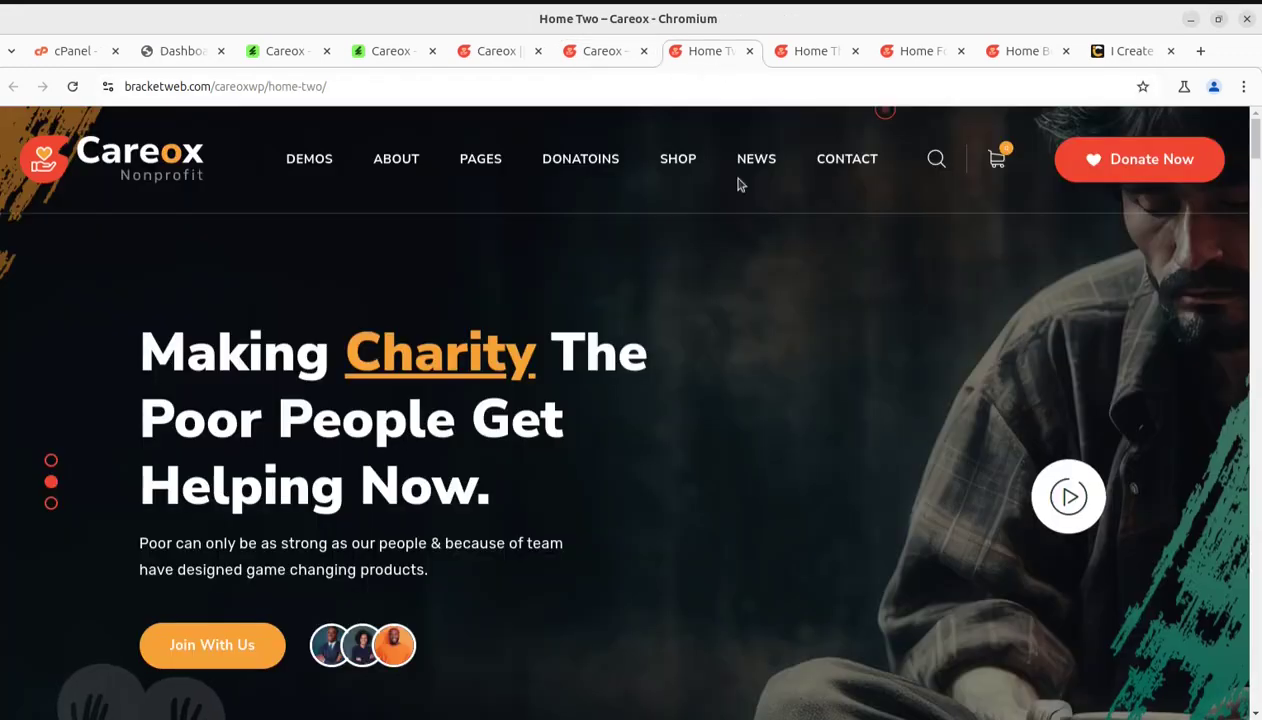
{"action": "left_click", "coordinate": [812, 52]}
{"action": "left_click", "coordinate": [911, 52]}
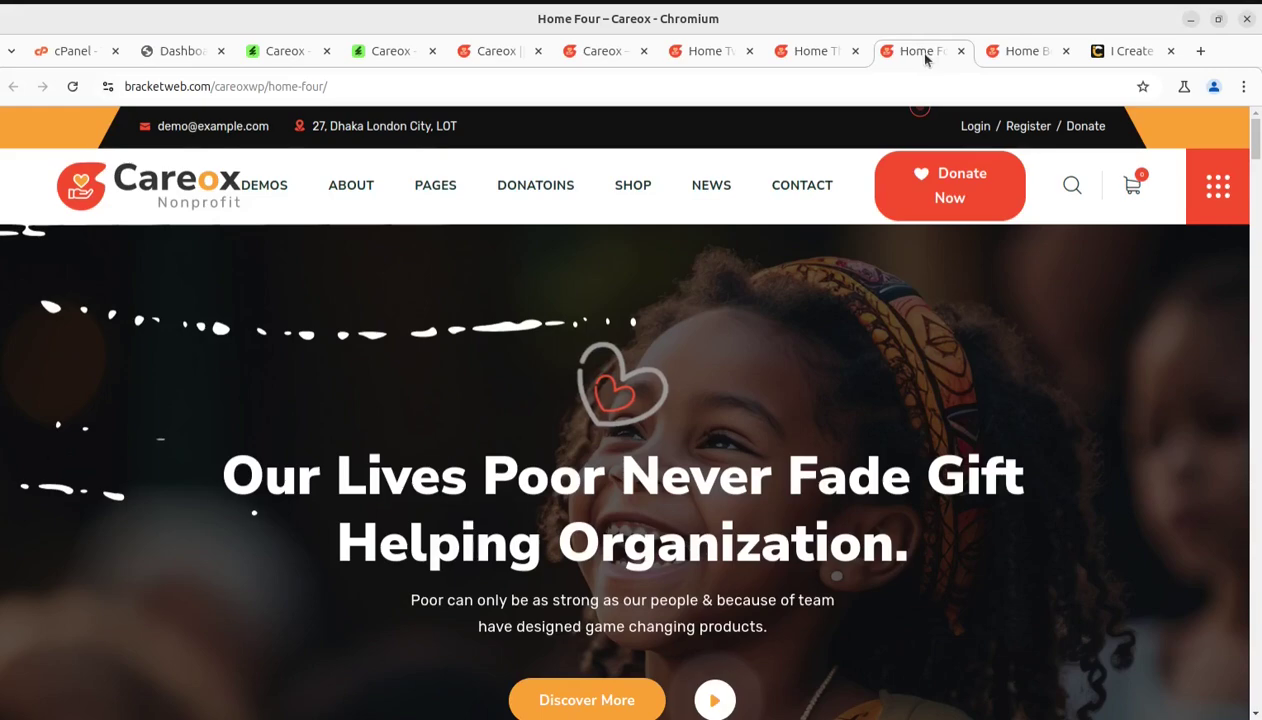
{"action": "left_click", "coordinate": [1017, 55]}
Step: Examine the ThemeForest listing of the Careox theme, highlighting its title description and its published date
{"action": "left_click", "coordinate": [282, 58]}
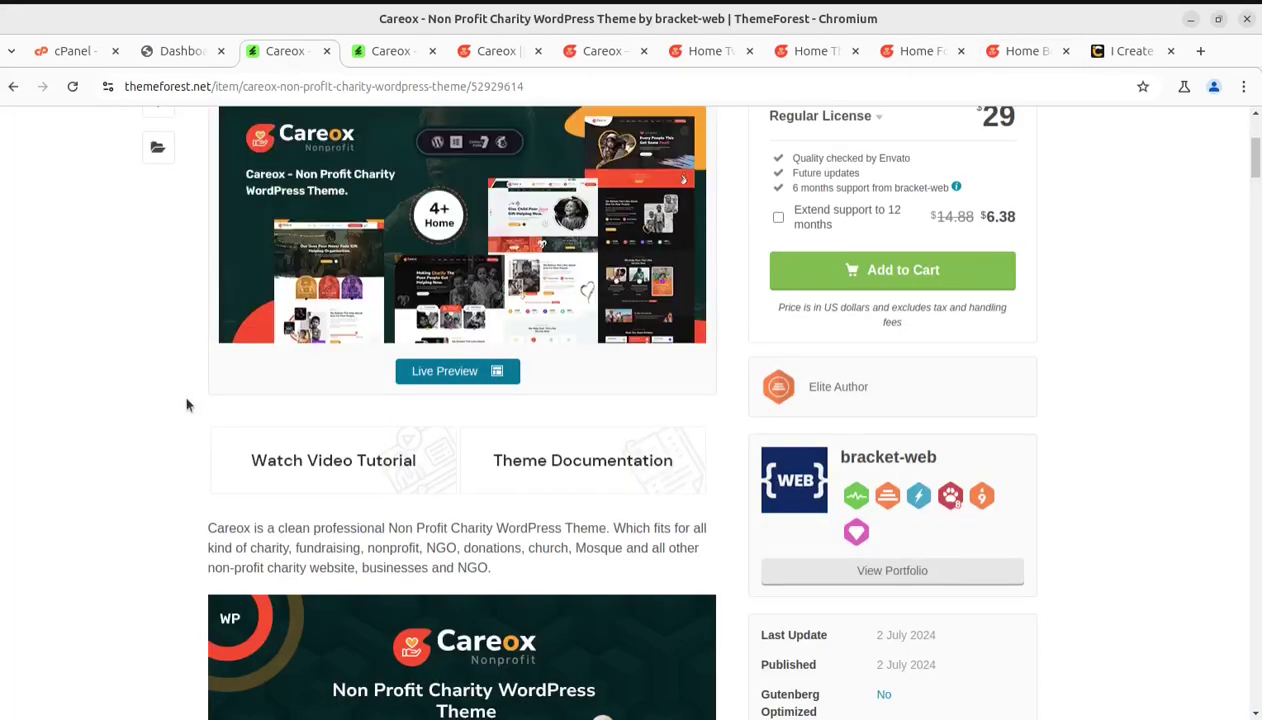
{"action": "scroll", "coordinate": [190, 400], "scroll_direction": "up", "scroll_amount": 3}
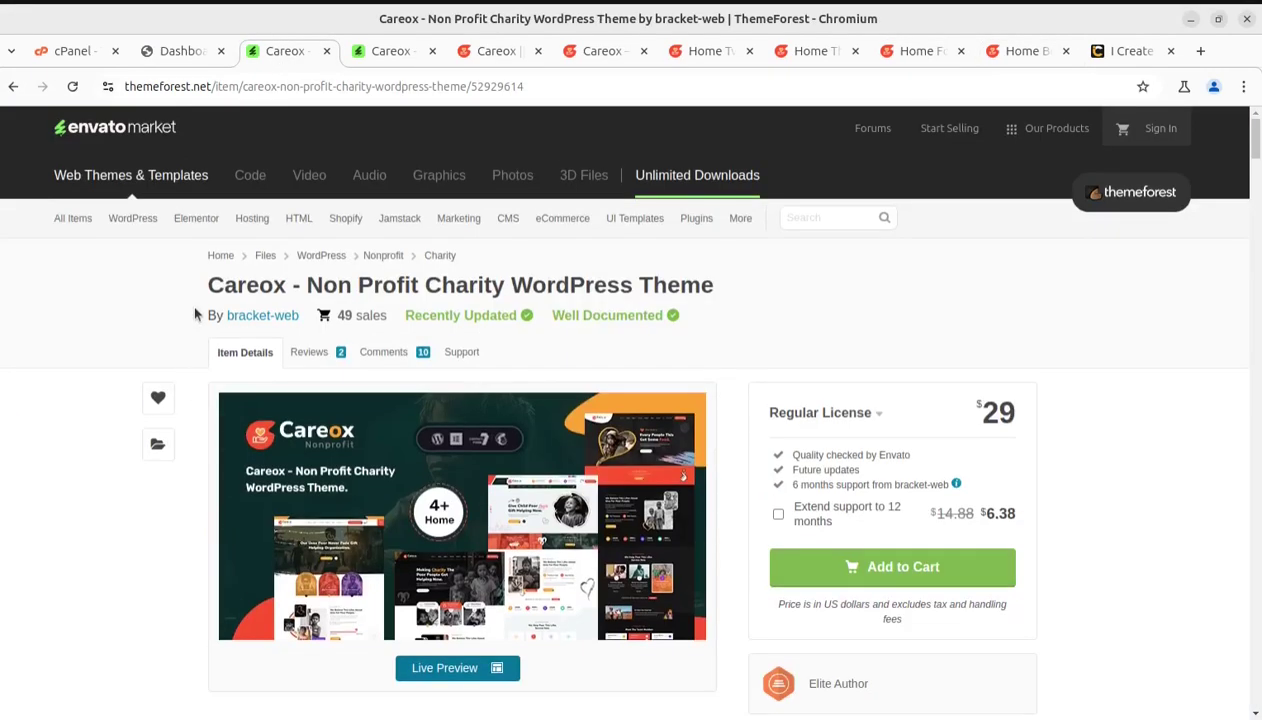
{"action": "left_click_drag", "start_coordinate": [306, 286], "coordinate": [771, 287]}
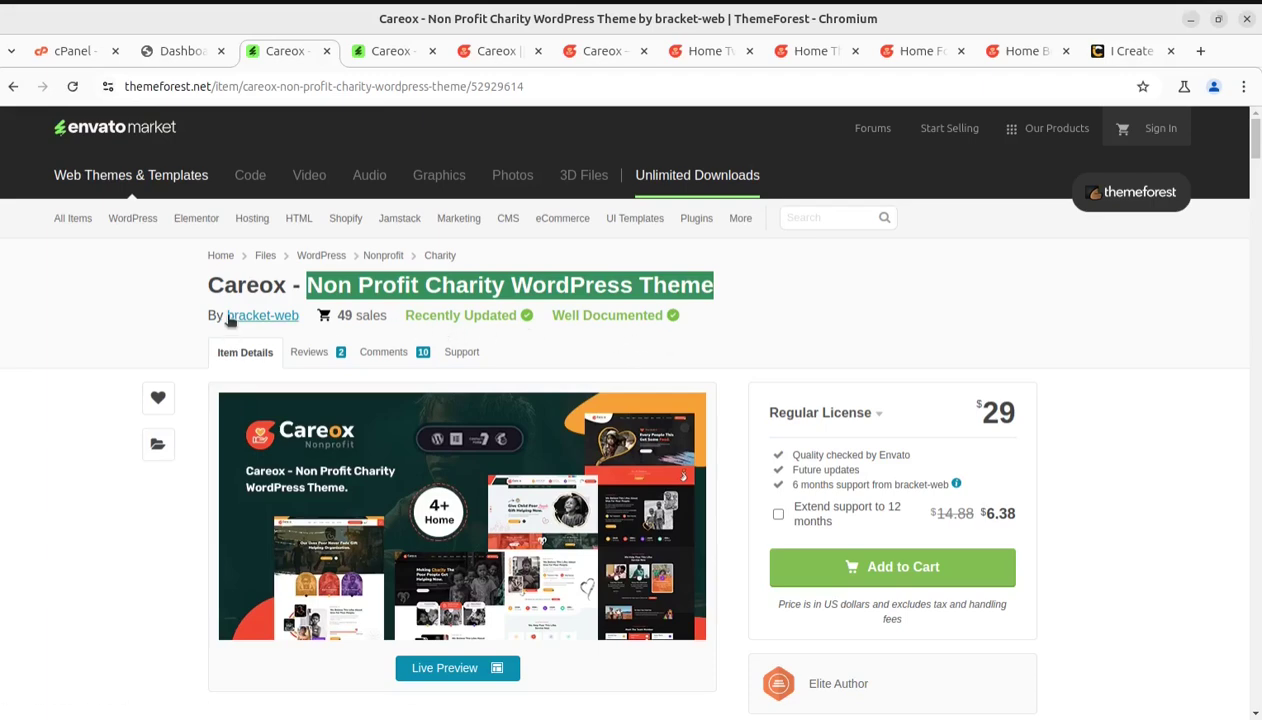
{"action": "scroll", "coordinate": [86, 428], "scroll_direction": "down", "scroll_amount": 3}
{"action": "scroll", "coordinate": [87, 428], "scroll_direction": "down", "scroll_amount": 3}
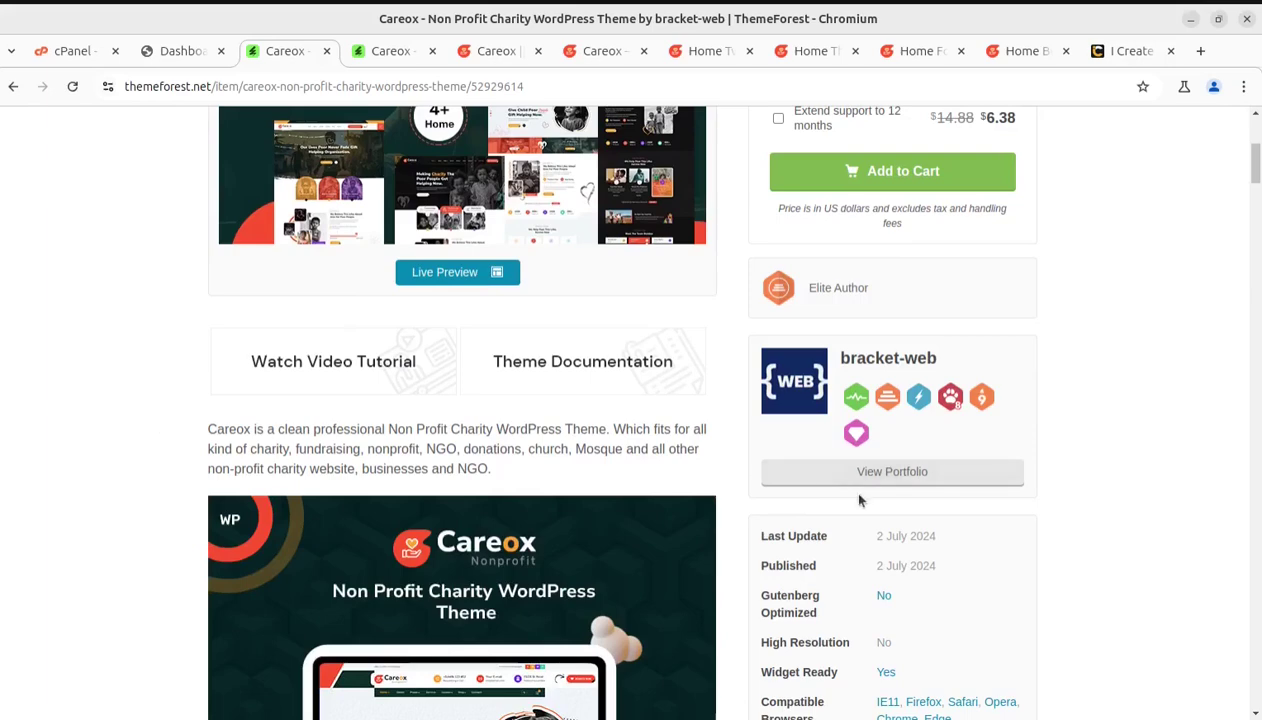
{"action": "left_click_drag", "start_coordinate": [904, 568], "coordinate": [847, 575]}
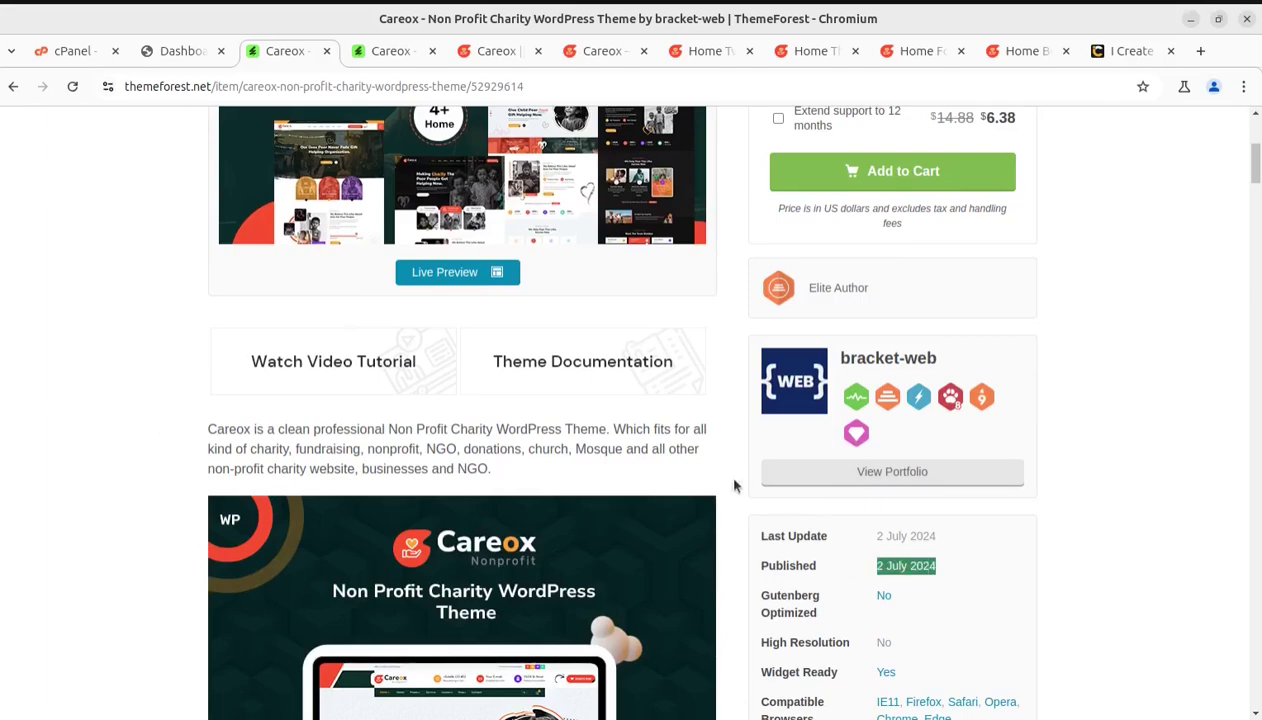
{"action": "scroll", "coordinate": [683, 482], "scroll_direction": "up", "scroll_amount": 6}
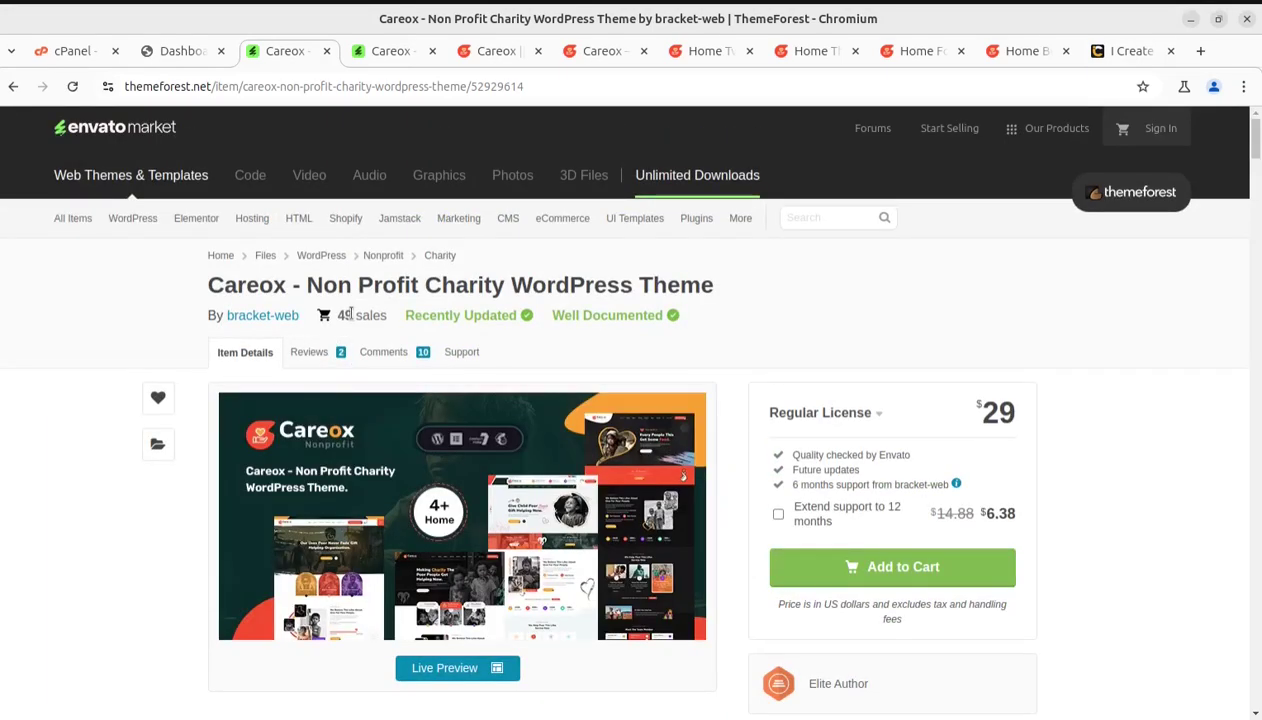
{"action": "scroll", "coordinate": [1030, 338], "scroll_direction": "down", "scroll_amount": 6}
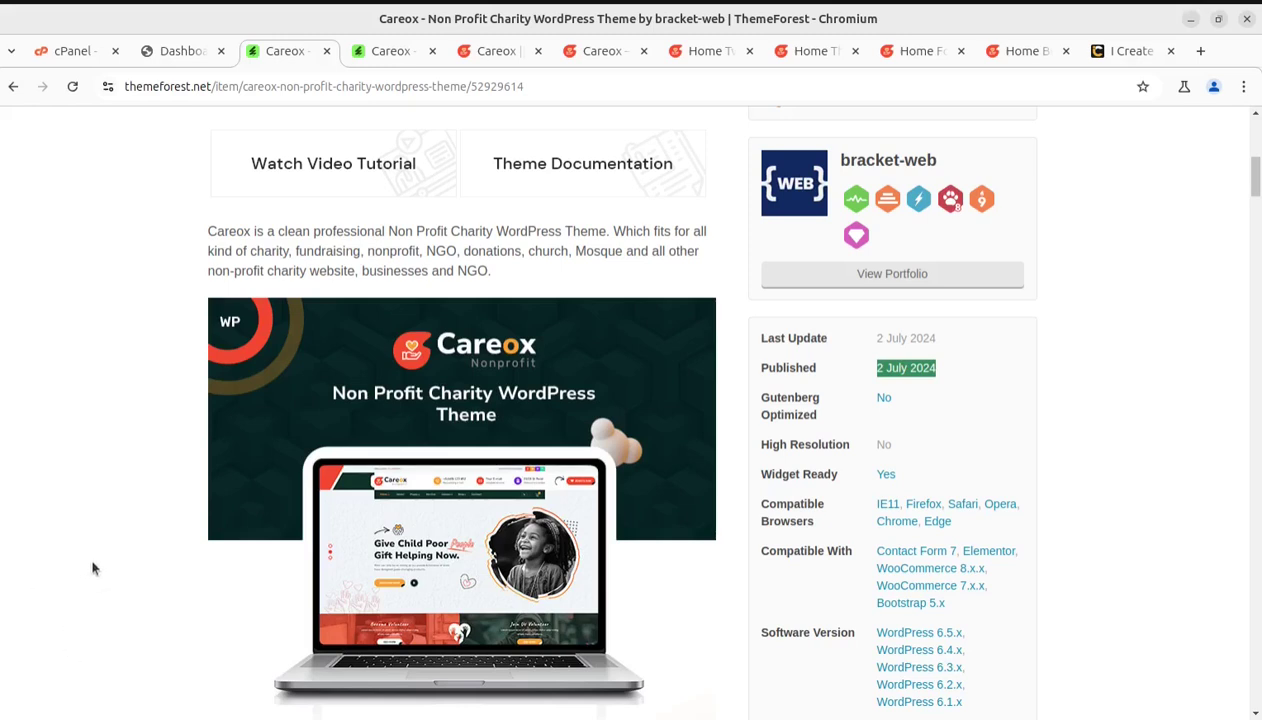
Step: Examine the home page variants offered in the demo gallery of the Careox landing page
{"action": "left_click", "coordinate": [602, 52]}
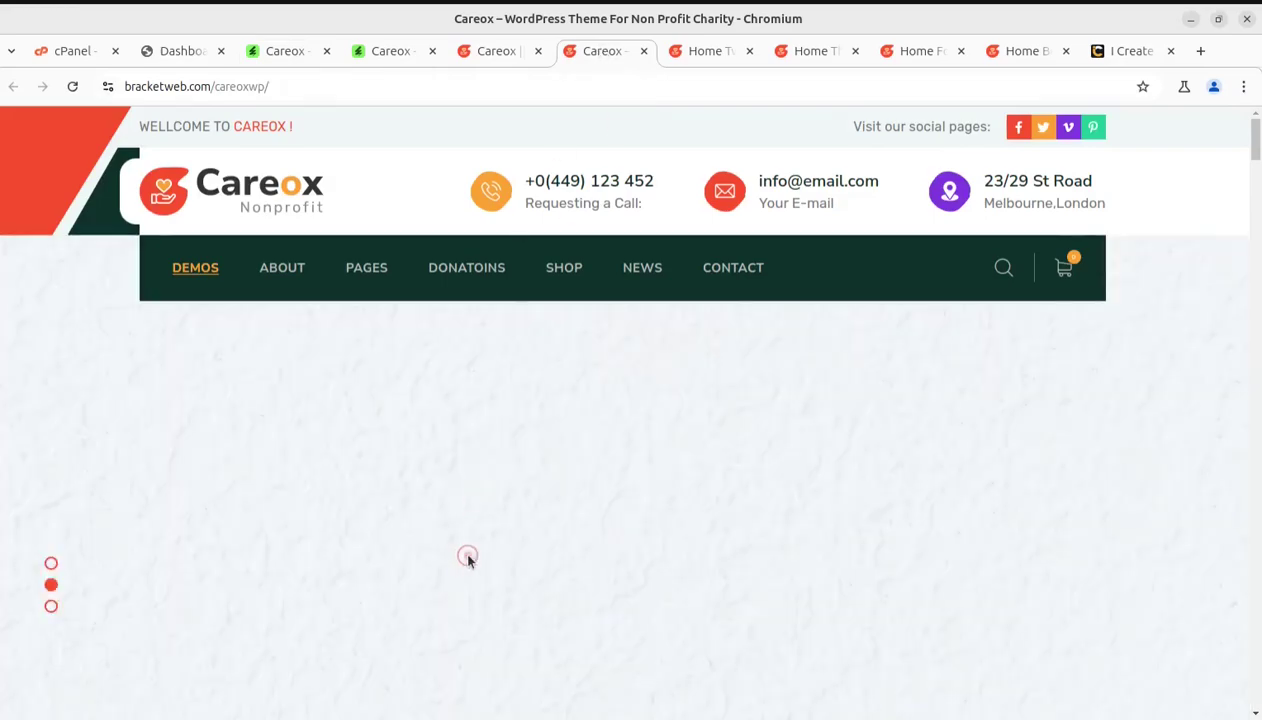
{"action": "scroll", "coordinate": [588, 138], "scroll_direction": "down", "scroll_amount": 3}
{"action": "left_click", "coordinate": [497, 51]}
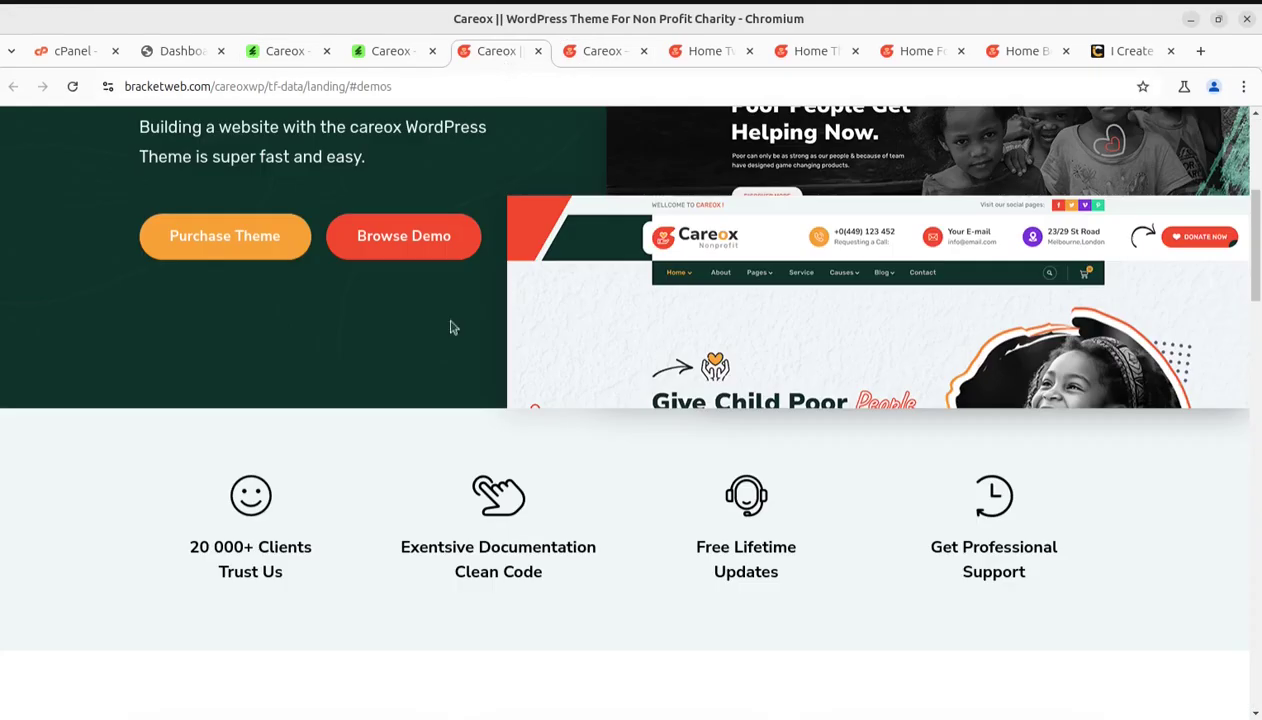
{"action": "scroll", "coordinate": [479, 380], "scroll_direction": "up", "scroll_amount": 4}
{"action": "scroll", "coordinate": [477, 474], "scroll_direction": "down", "scroll_amount": 10}
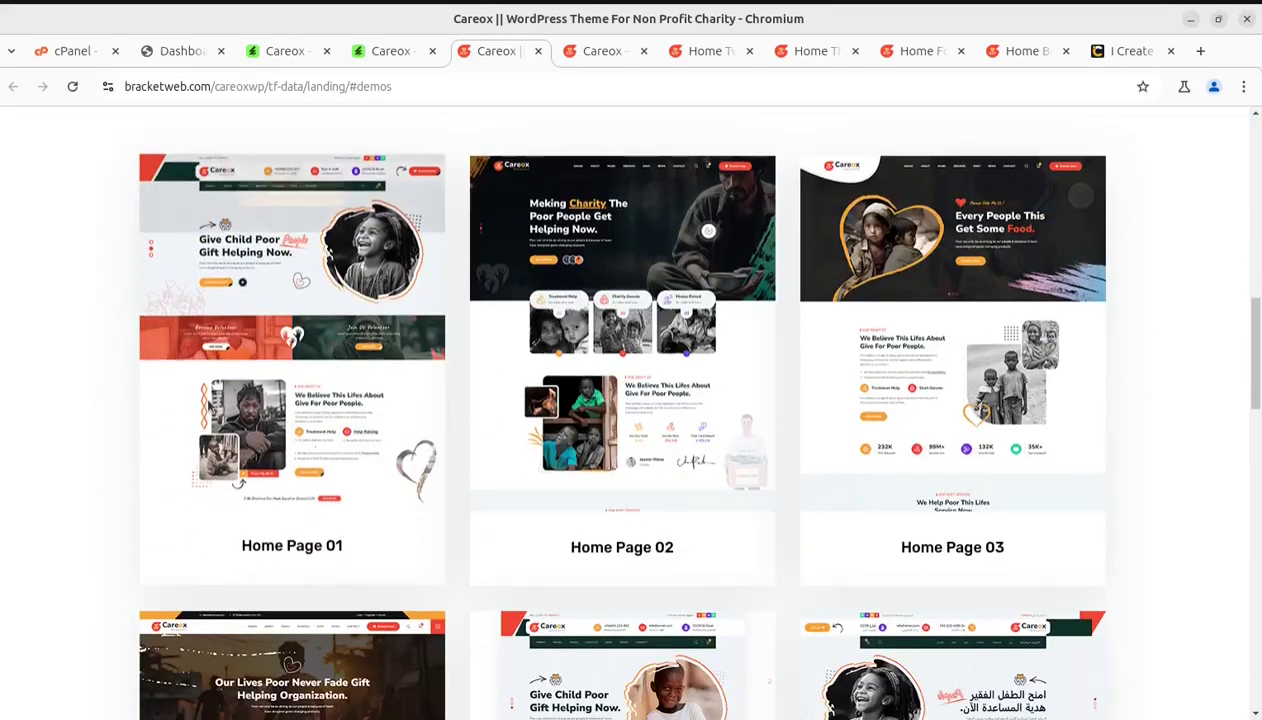
{"action": "mouse_move", "coordinate": [368, 375]}
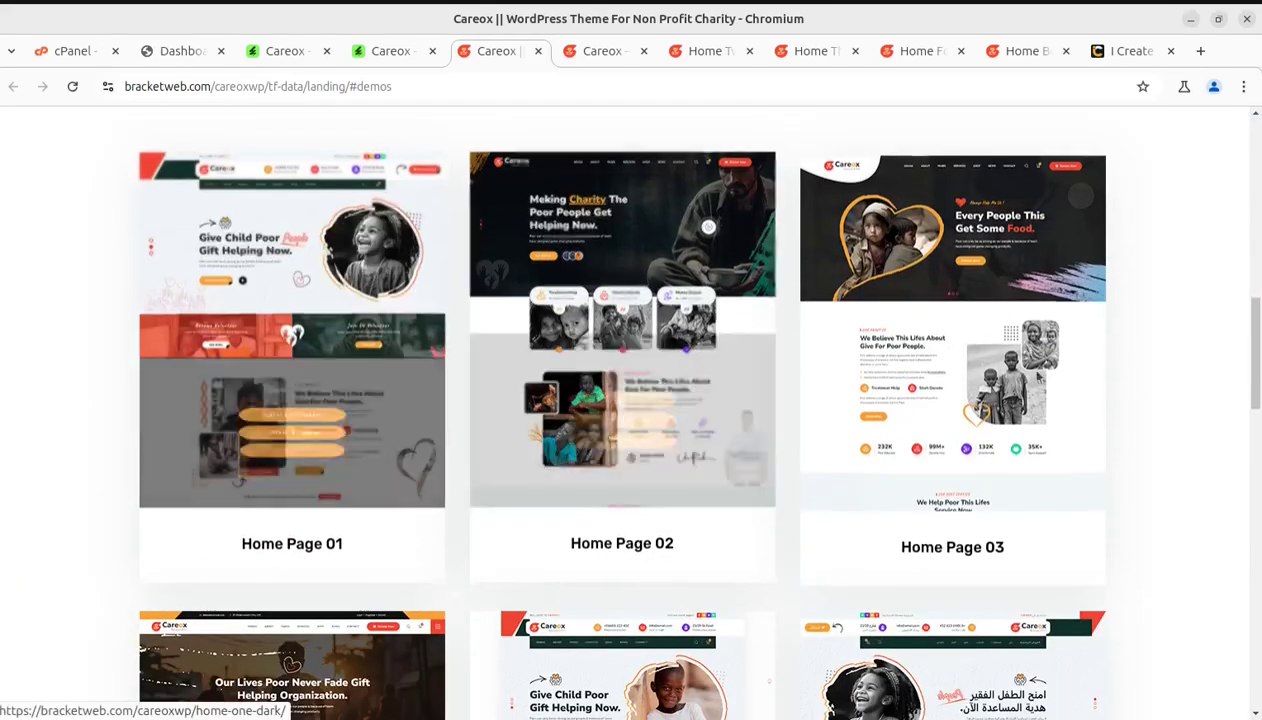
{"action": "scroll", "coordinate": [250, 500], "scroll_direction": "down", "scroll_amount": 3}
{"action": "mouse_move", "coordinate": [245, 556]}
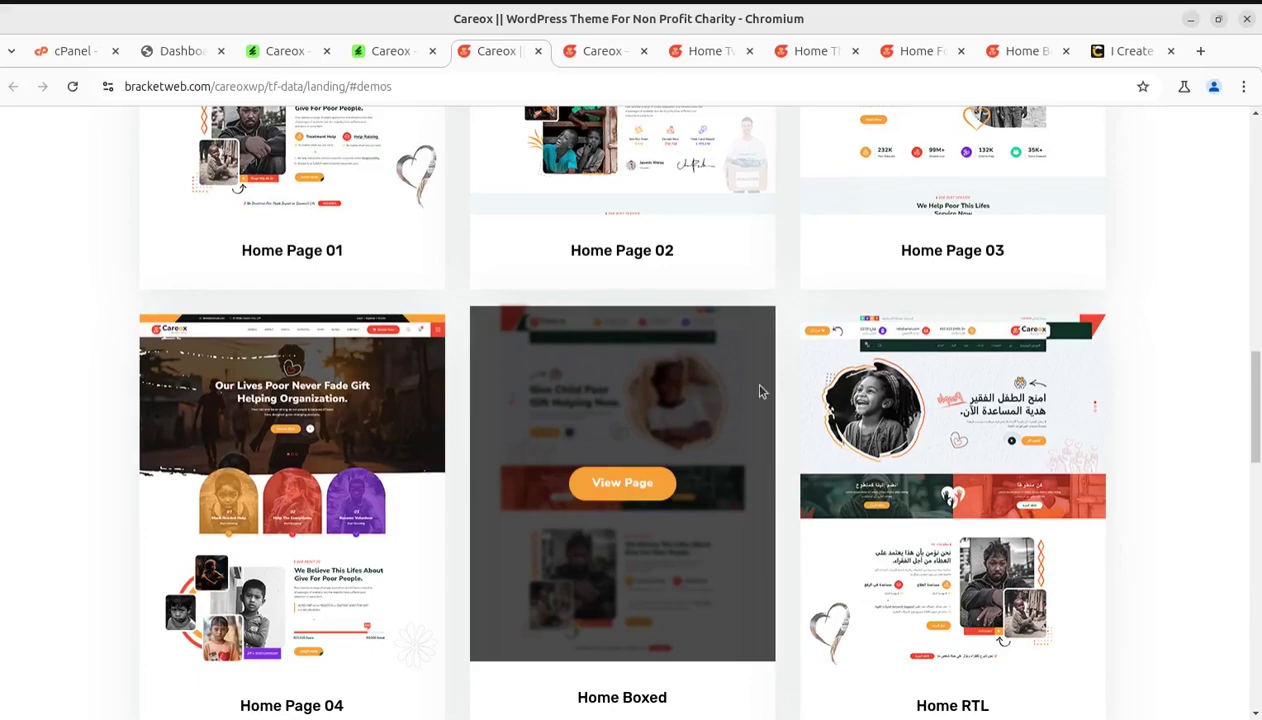
Step: Inspect the content sections of the Home Two, Home Three and Home Four demos, ending on the Home Boxed demo
{"action": "left_click", "coordinate": [605, 51]}
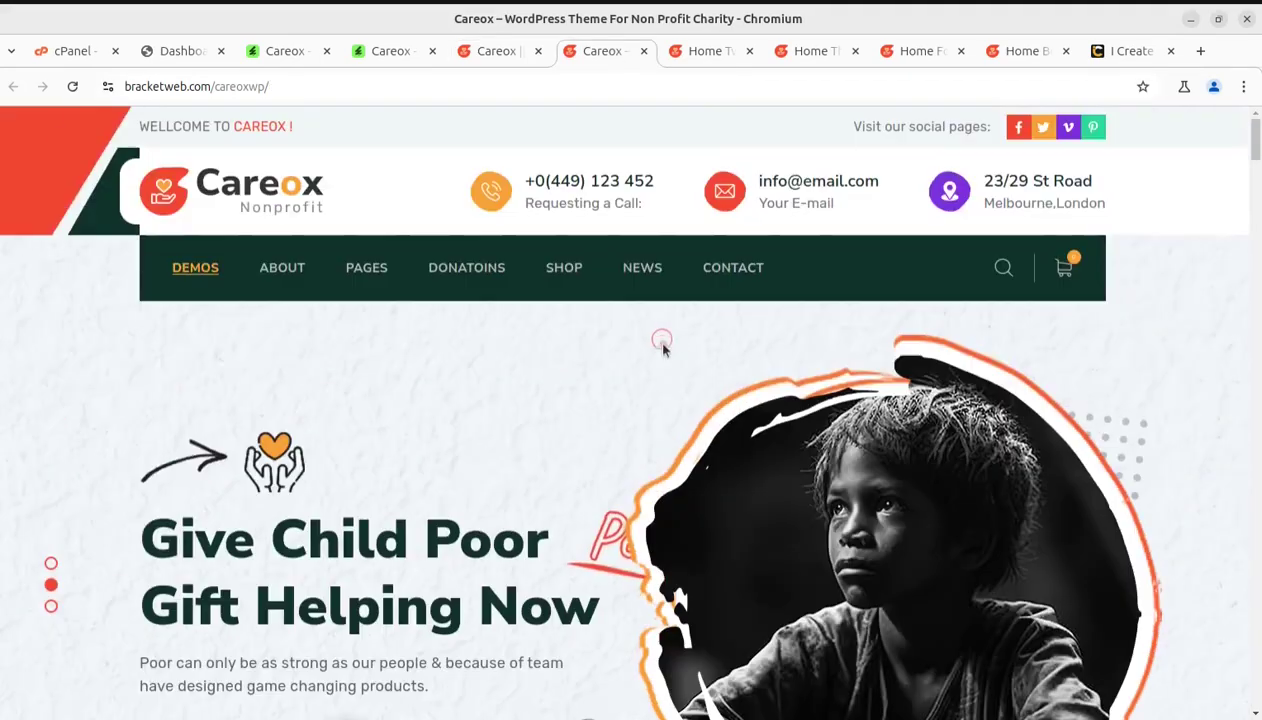
{"action": "left_click", "coordinate": [700, 53]}
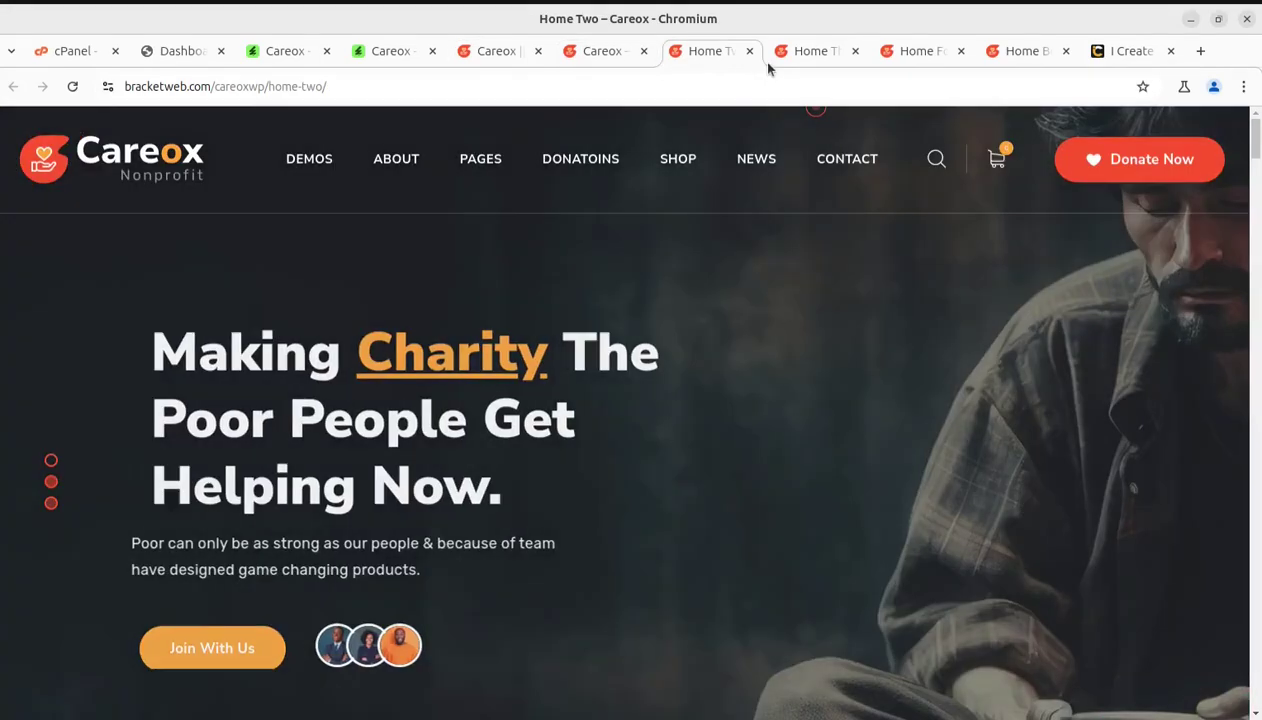
{"action": "scroll", "coordinate": [755, 402], "scroll_direction": "down", "scroll_amount": 4}
{"action": "scroll", "coordinate": [755, 402], "scroll_direction": "down", "scroll_amount": 4}
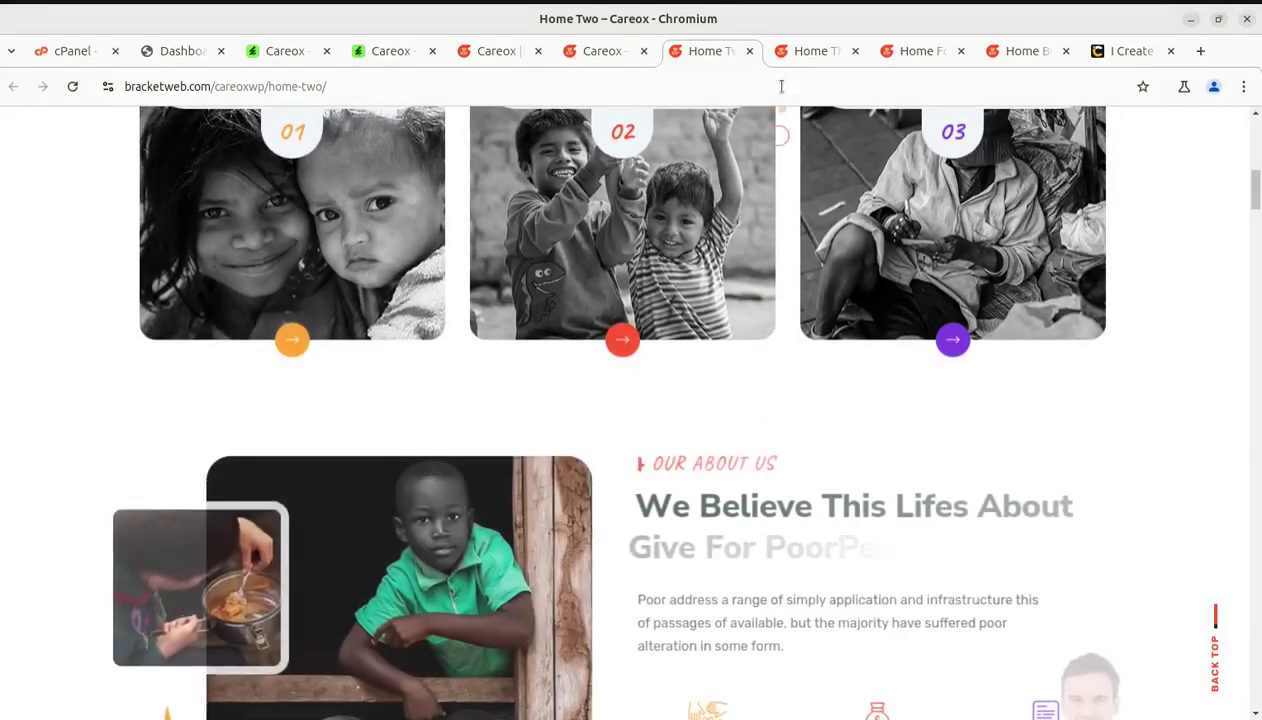
{"action": "left_click", "coordinate": [806, 51]}
{"action": "scroll", "coordinate": [612, 500], "scroll_direction": "down", "scroll_amount": 10}
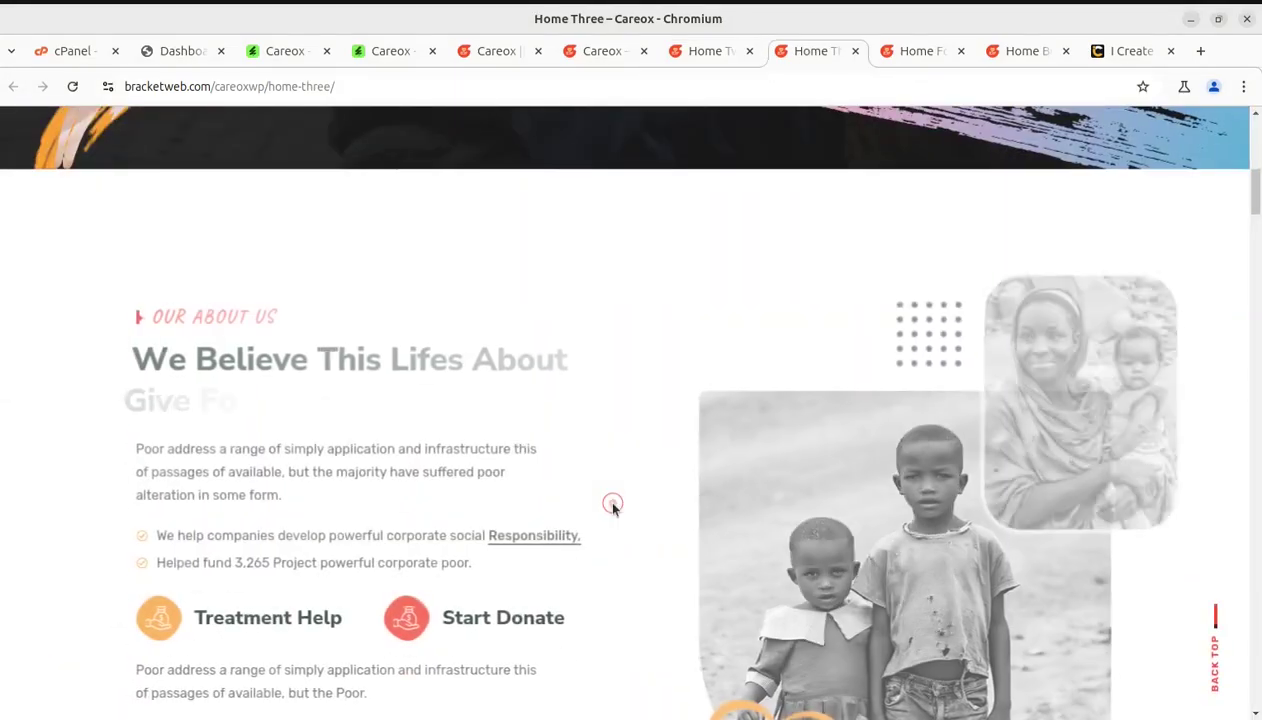
{"action": "scroll", "coordinate": [660, 478], "scroll_direction": "down", "scroll_amount": 4}
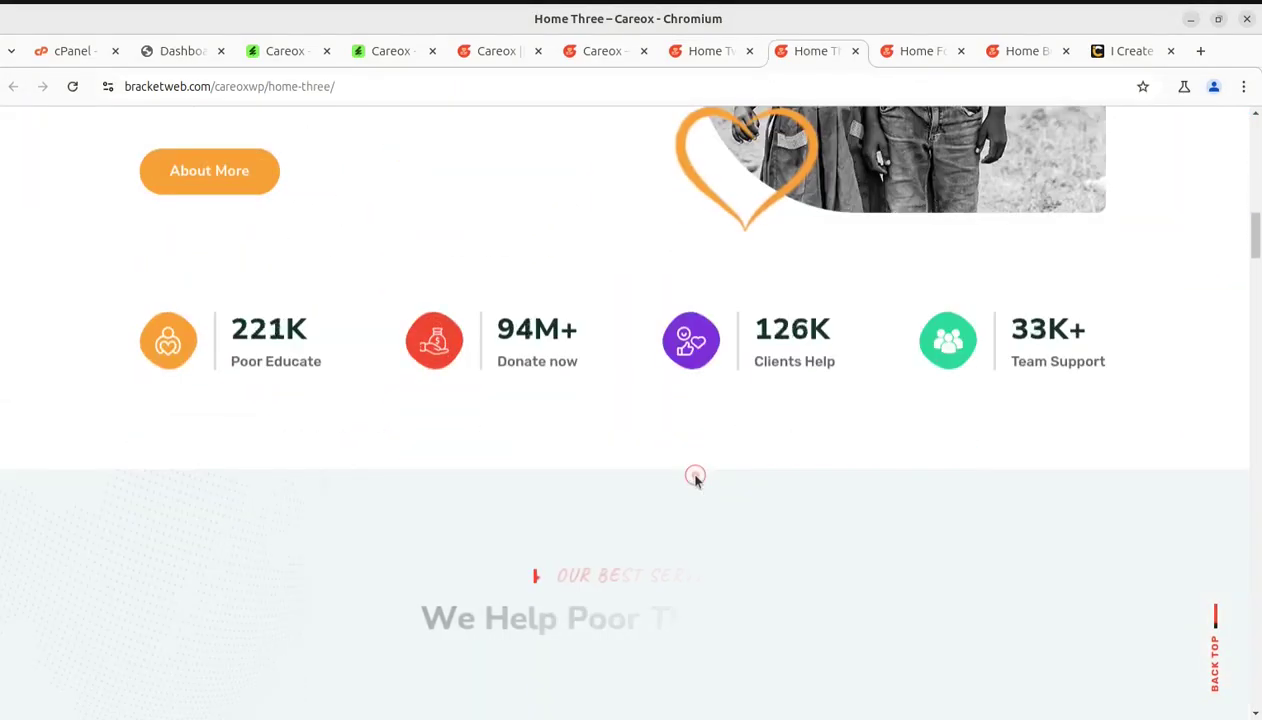
{"action": "left_click", "coordinate": [921, 51]}
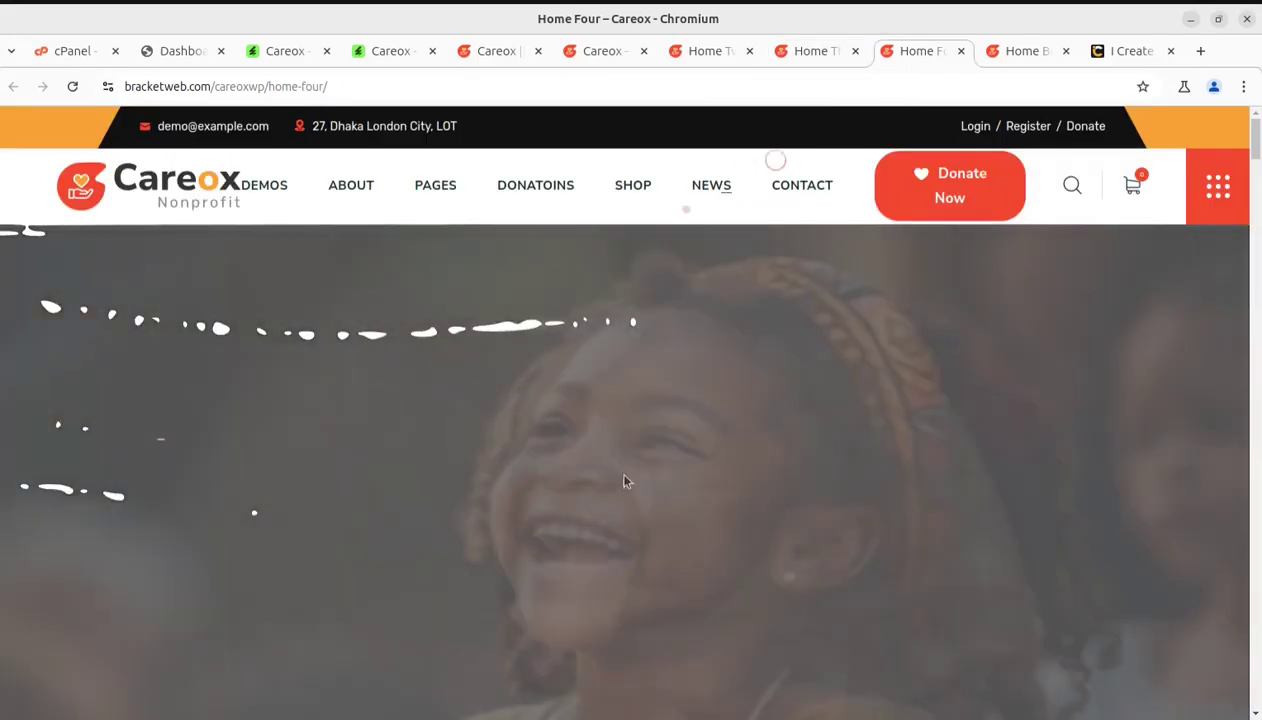
{"action": "scroll", "coordinate": [625, 518], "scroll_direction": "down", "scroll_amount": 2}
{"action": "scroll", "coordinate": [625, 518], "scroll_direction": "down", "scroll_amount": 5}
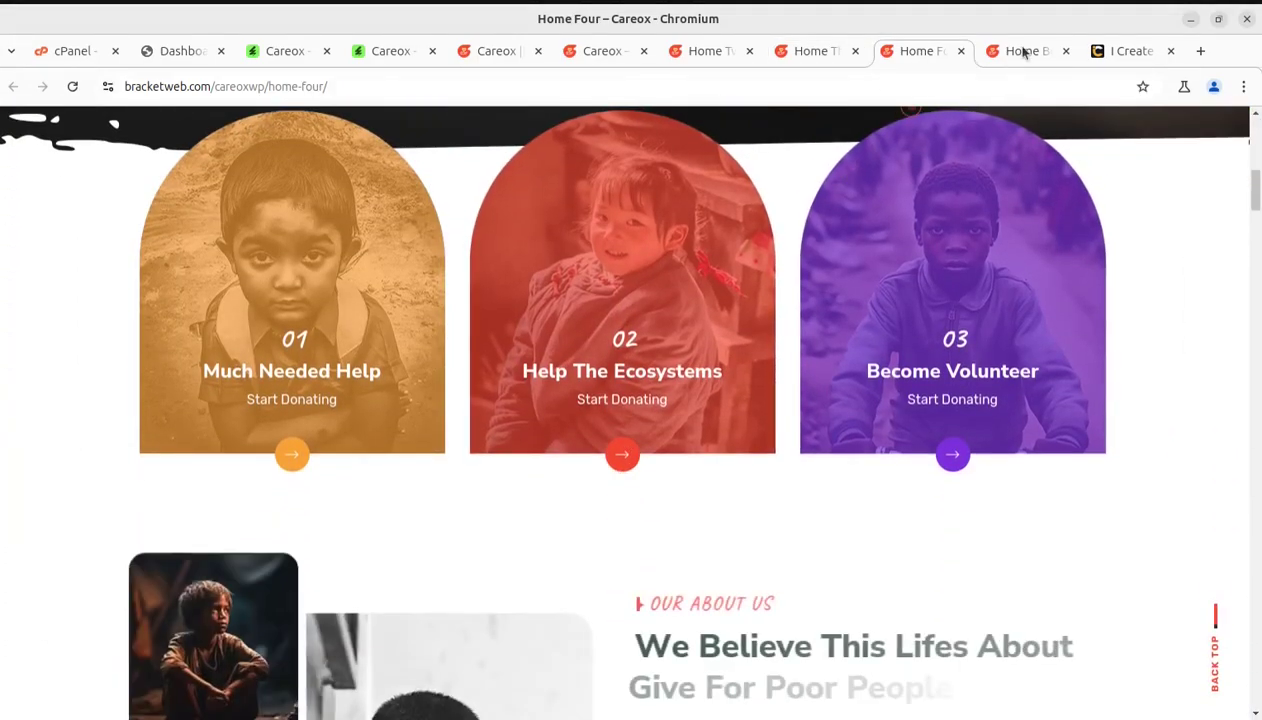
{"action": "left_click", "coordinate": [1024, 53]}
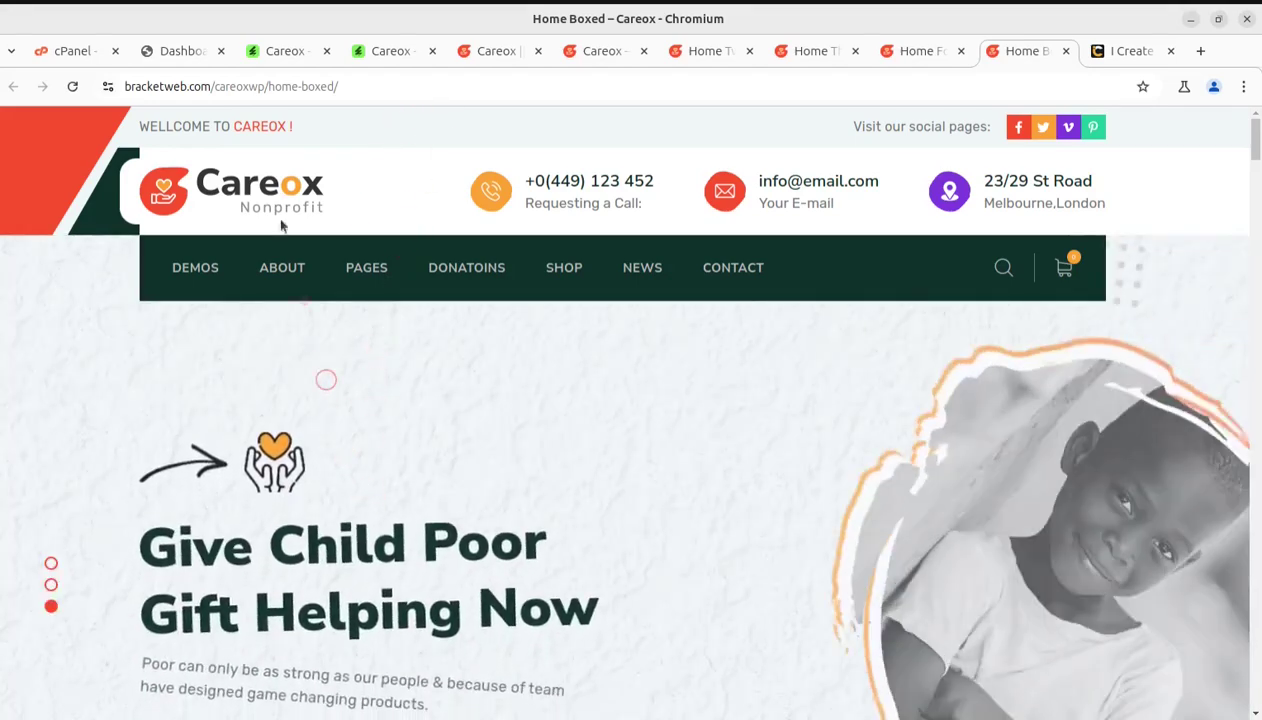
Step: Check the cPanel tools page and the widgets on the WordPress admin dashboard
{"action": "left_click", "coordinate": [166, 52]}
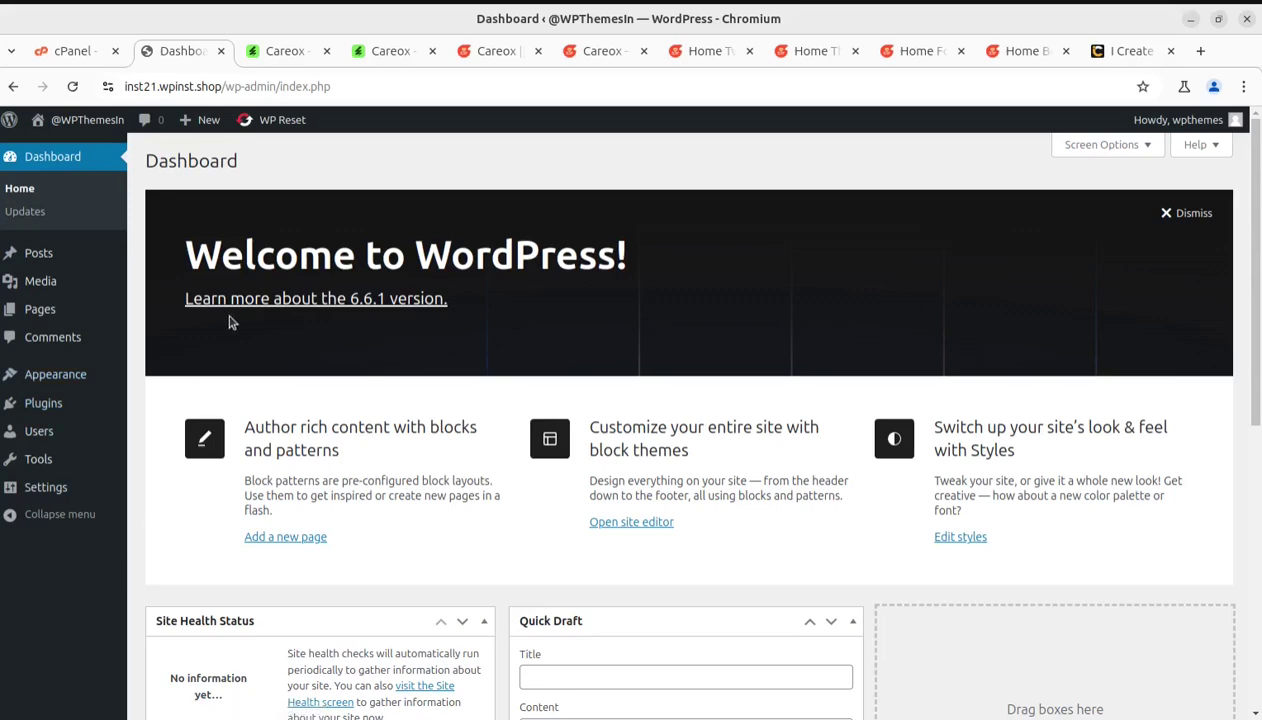
{"action": "left_click", "coordinate": [70, 51]}
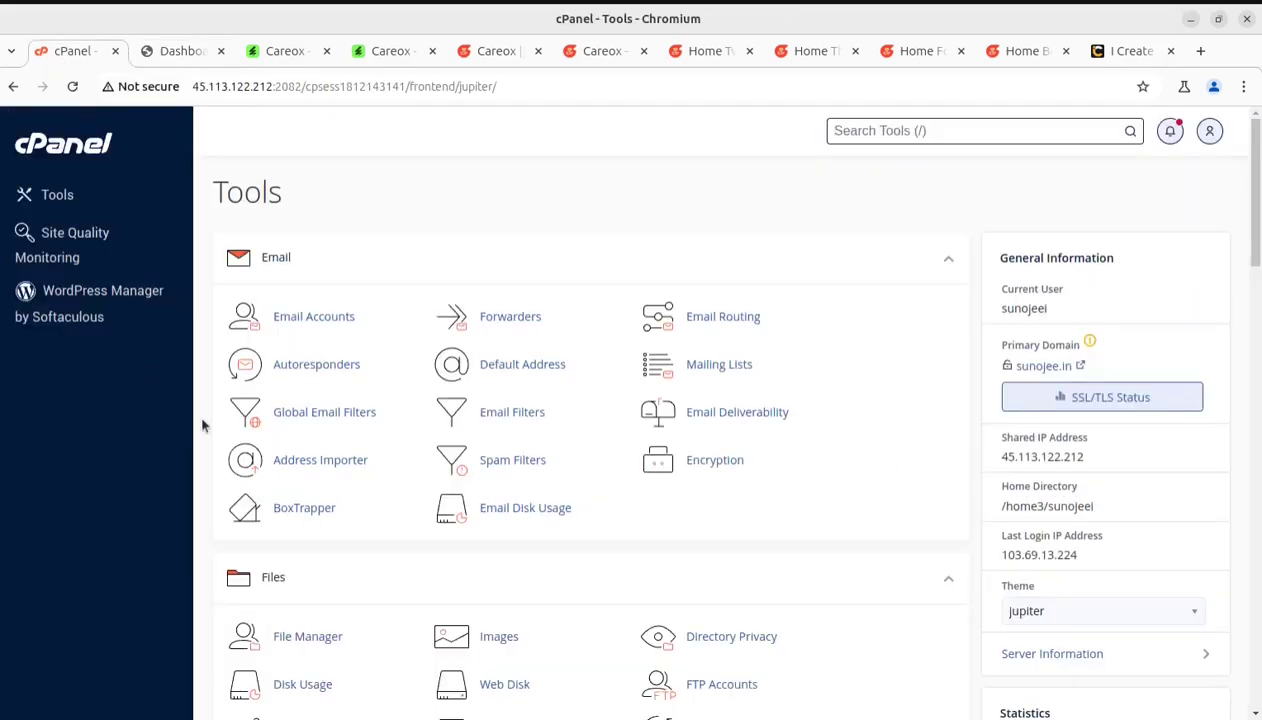
{"action": "left_click", "coordinate": [188, 55]}
{"action": "scroll", "coordinate": [549, 484], "scroll_direction": "down", "scroll_amount": 10}
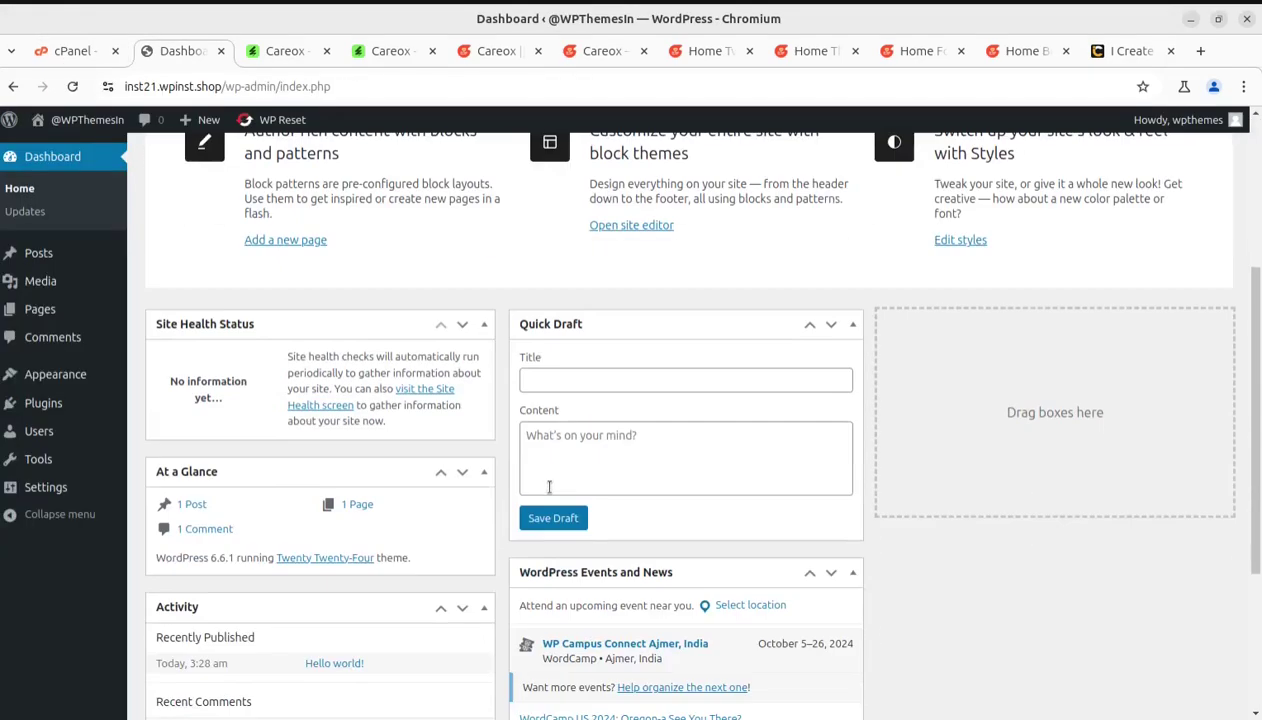
Step: View the site's current front page in a separate browser tab and return to the WordPress admin dashboard
{"action": "scroll", "coordinate": [372, 663], "scroll_direction": "up", "scroll_amount": 4}
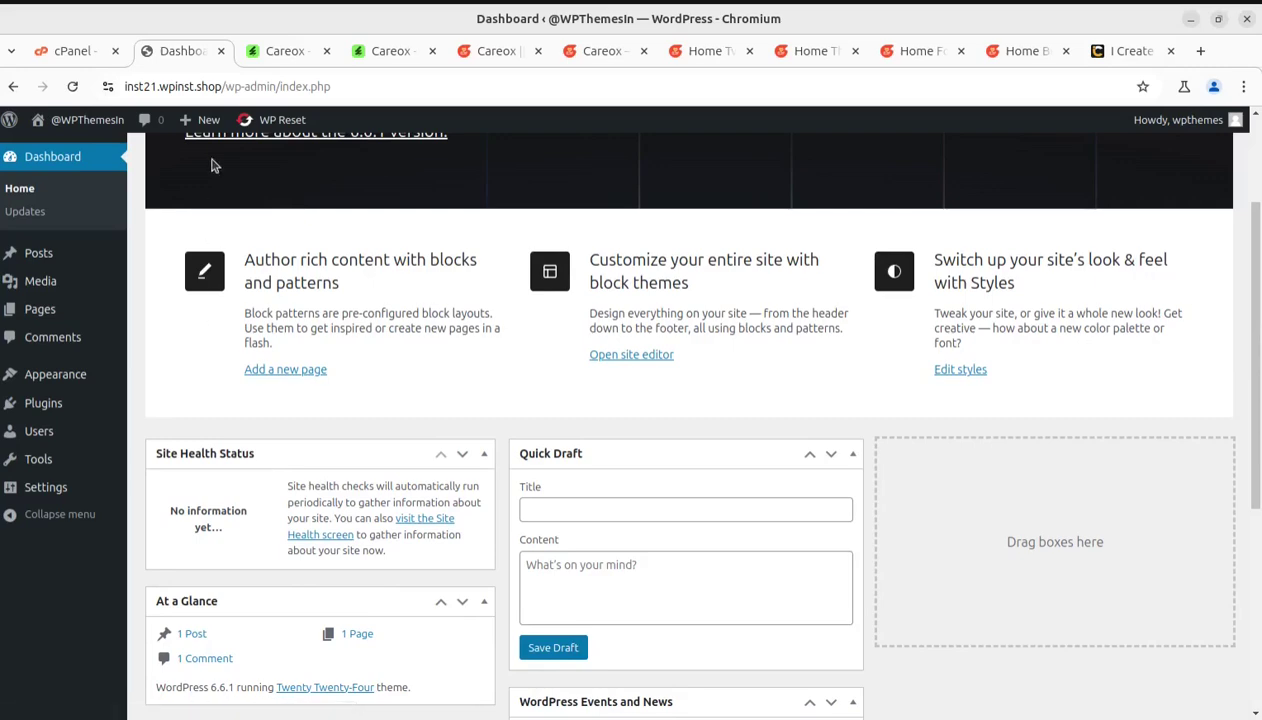
{"action": "mouse_move", "coordinate": [60, 125]}
{"action": "middle_click", "coordinate": [53, 148]}
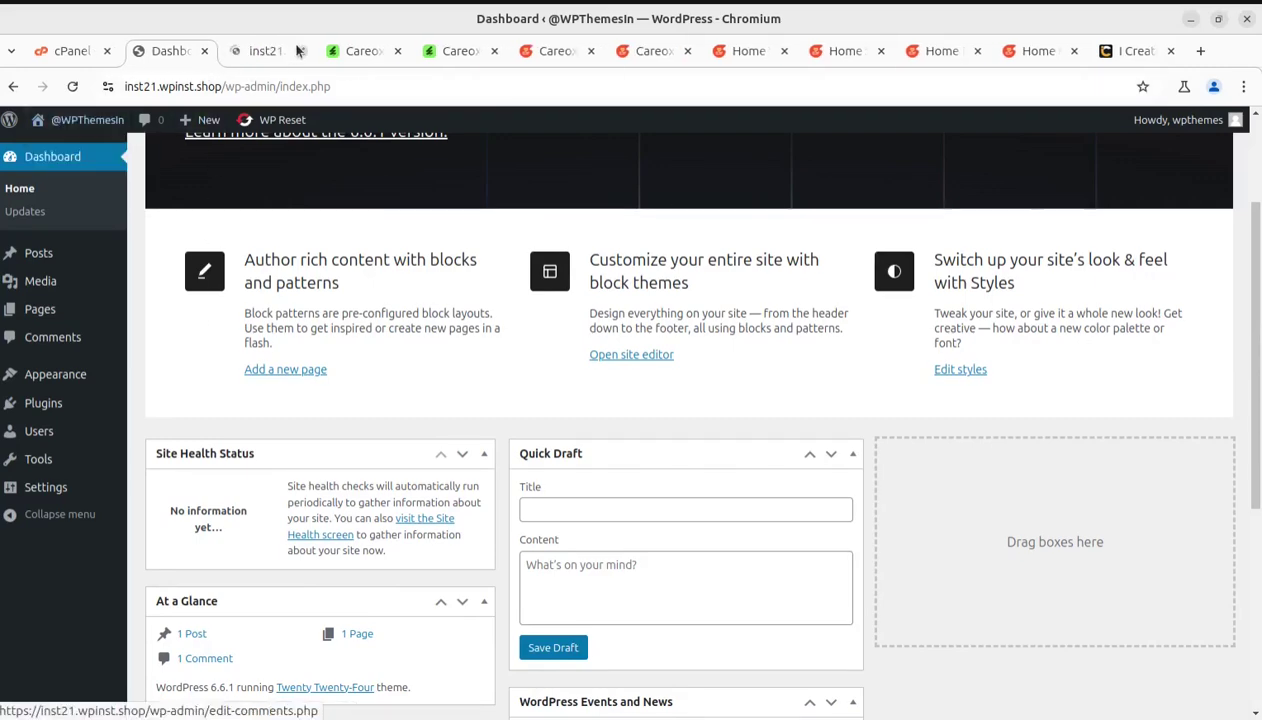
{"action": "left_click", "coordinate": [265, 50]}
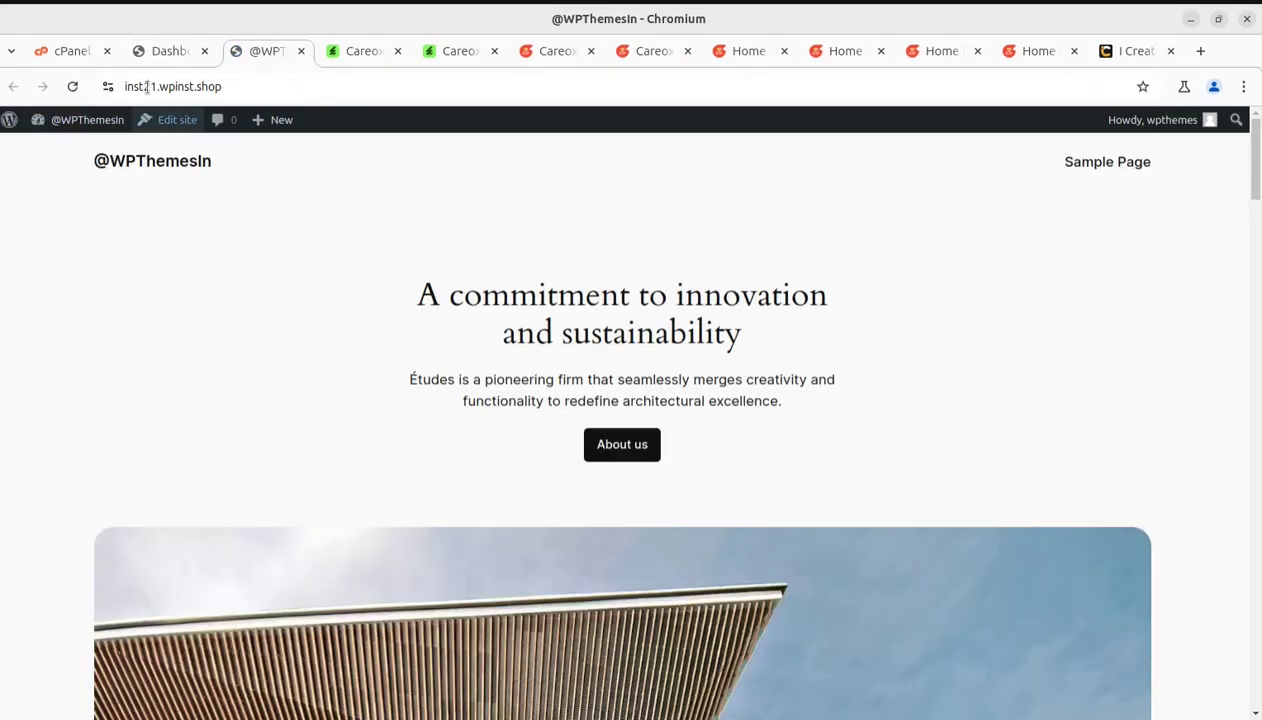
{"action": "left_click", "coordinate": [165, 51]}
{"action": "scroll", "coordinate": [318, 479], "scroll_direction": "up", "scroll_amount": 3}
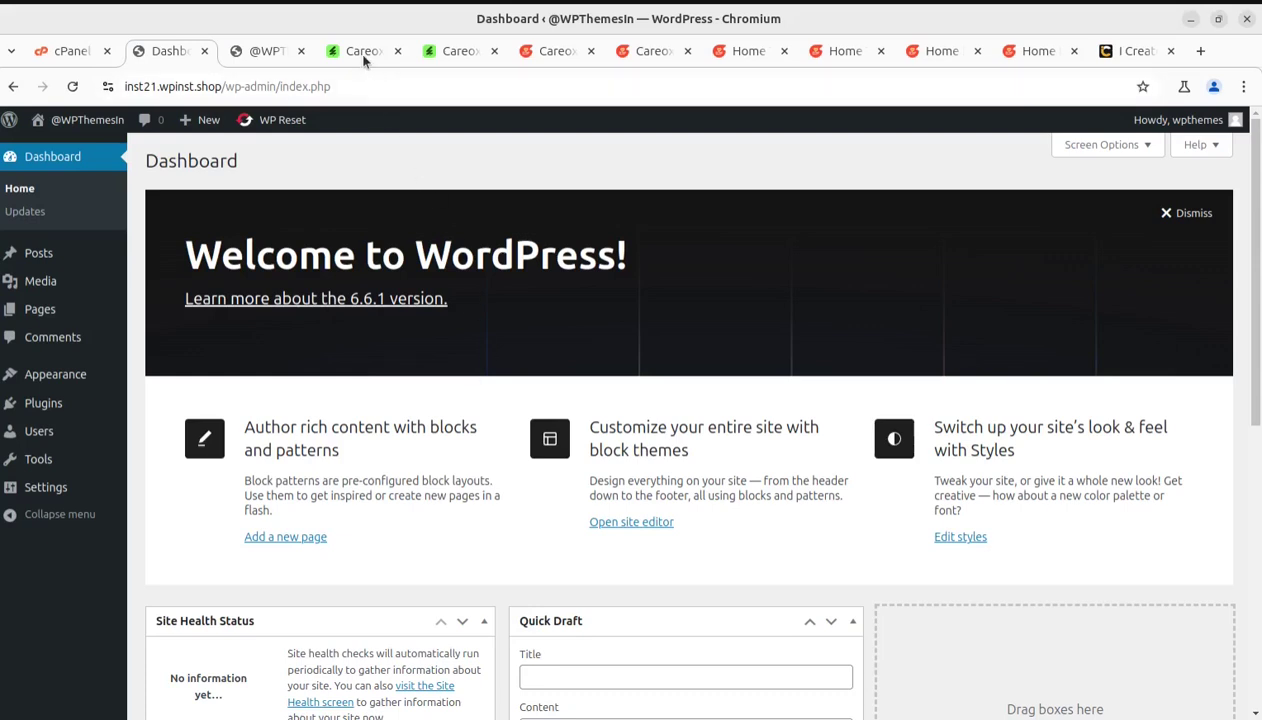
Step: Review the Files, Databases and Domains tools in cPanel and the header area of the Careox ThemeForest listing
{"action": "left_click", "coordinate": [66, 55]}
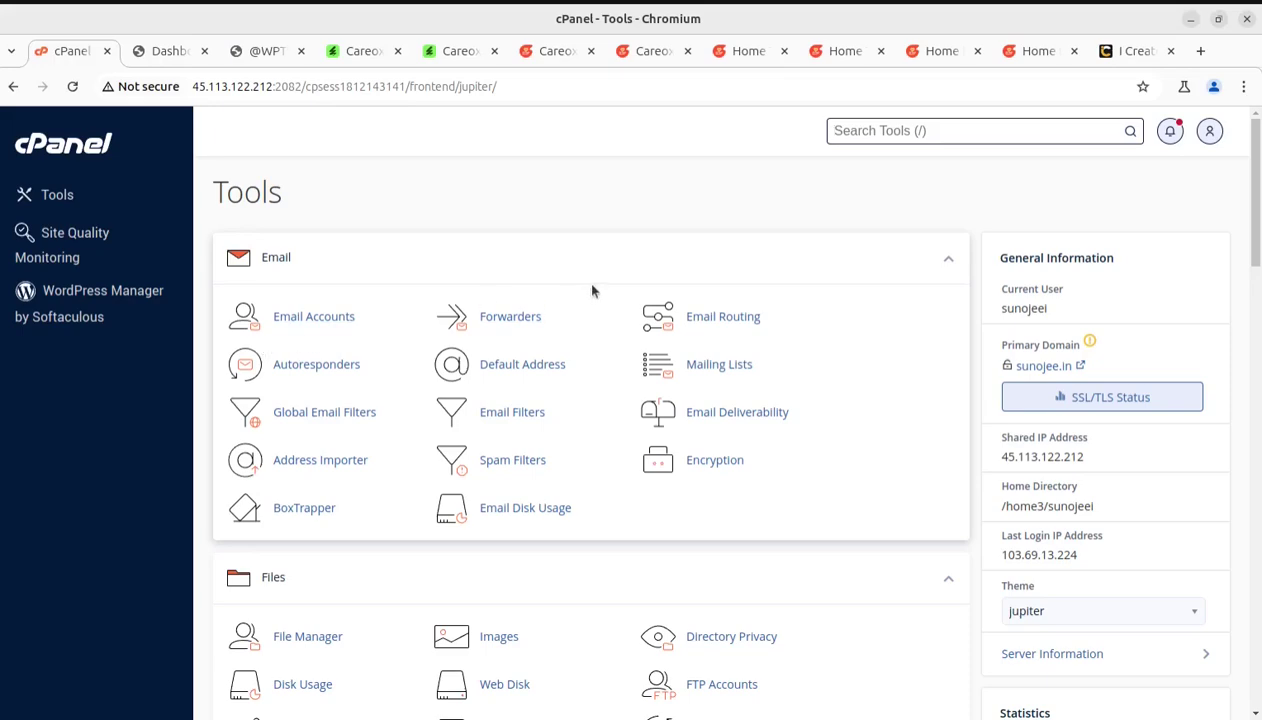
{"action": "scroll", "coordinate": [521, 332], "scroll_direction": "down", "scroll_amount": 4}
{"action": "scroll", "coordinate": [848, 341], "scroll_direction": "up", "scroll_amount": 3}
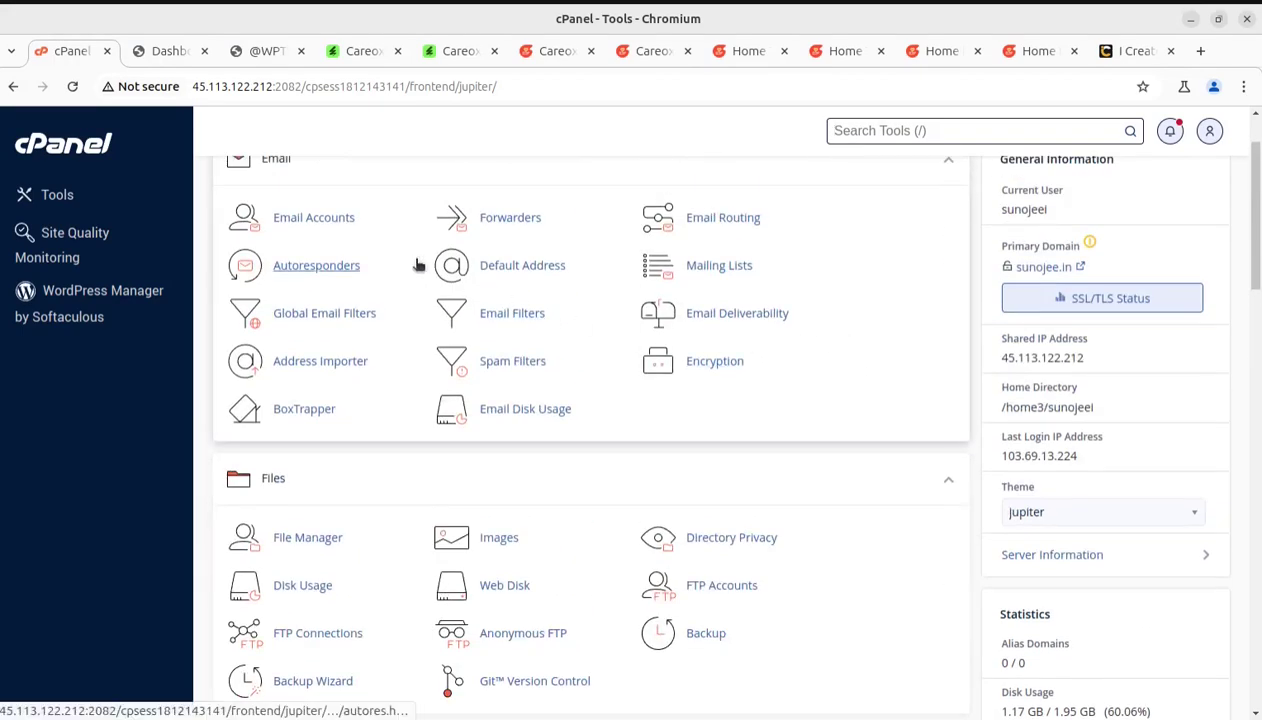
{"action": "scroll", "coordinate": [418, 265], "scroll_direction": "down", "scroll_amount": 2}
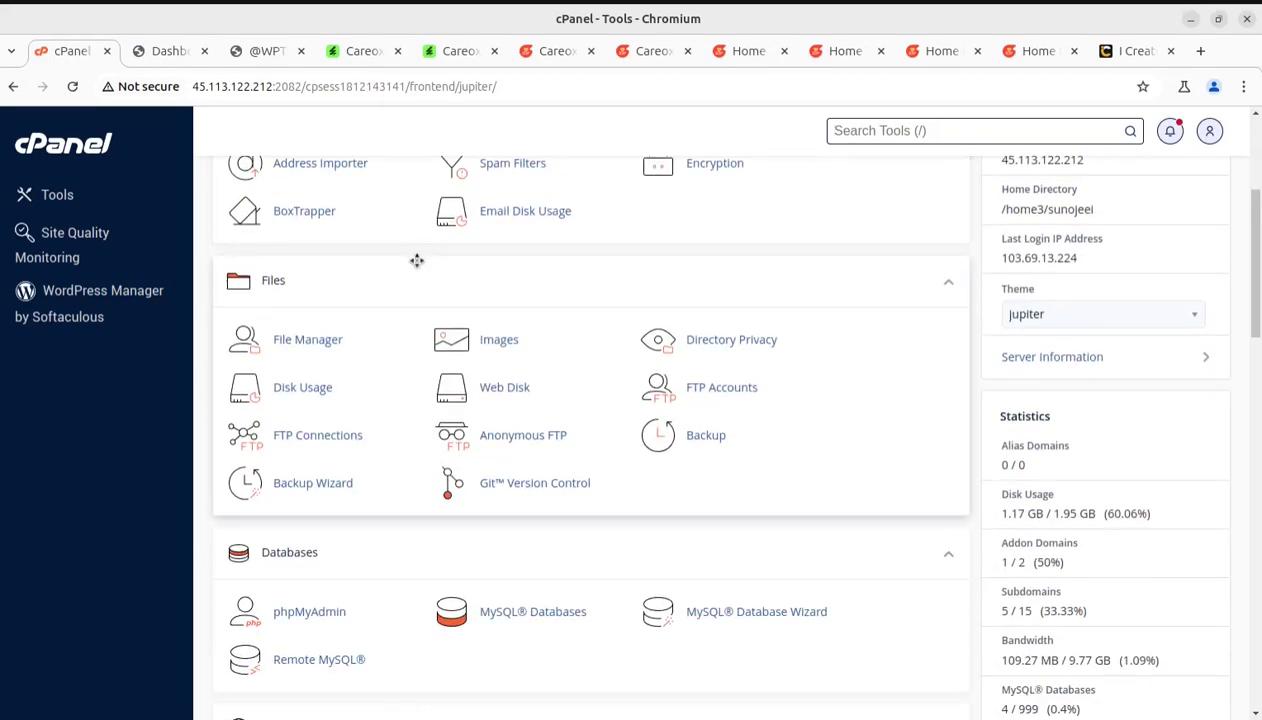
{"action": "scroll", "coordinate": [418, 265], "scroll_direction": "down", "scroll_amount": 2}
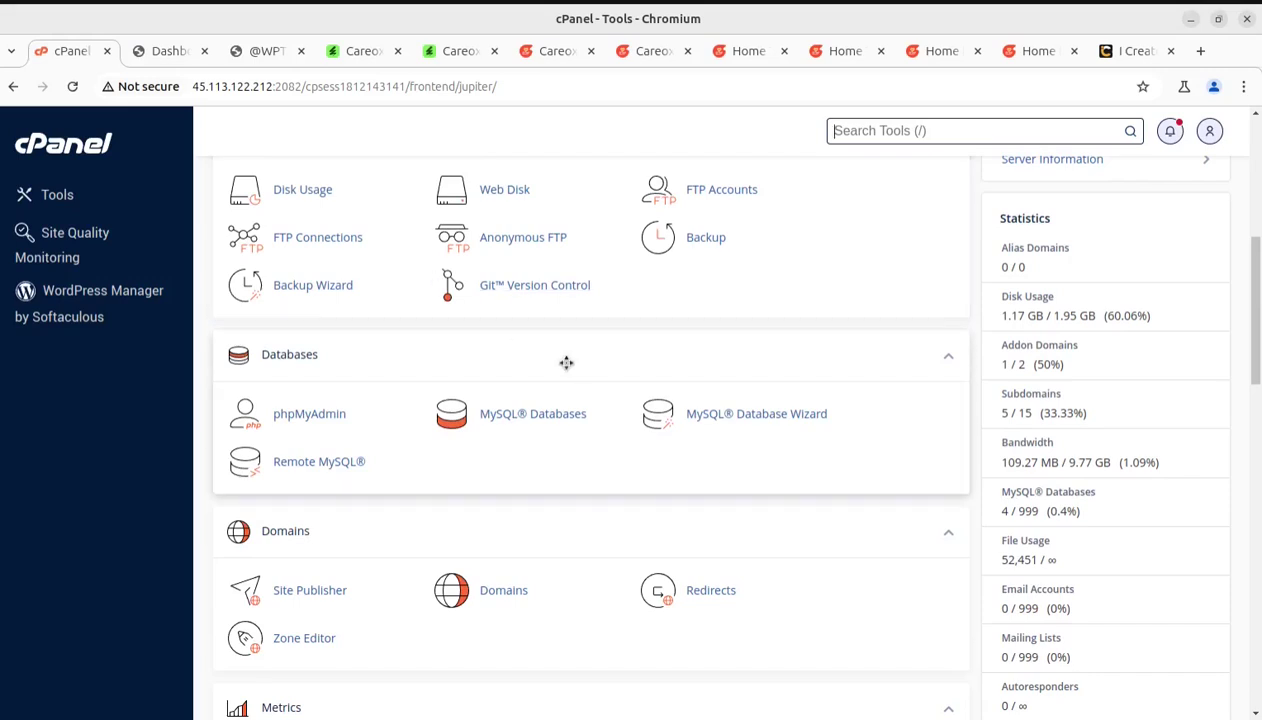
{"action": "left_click", "coordinate": [168, 56]}
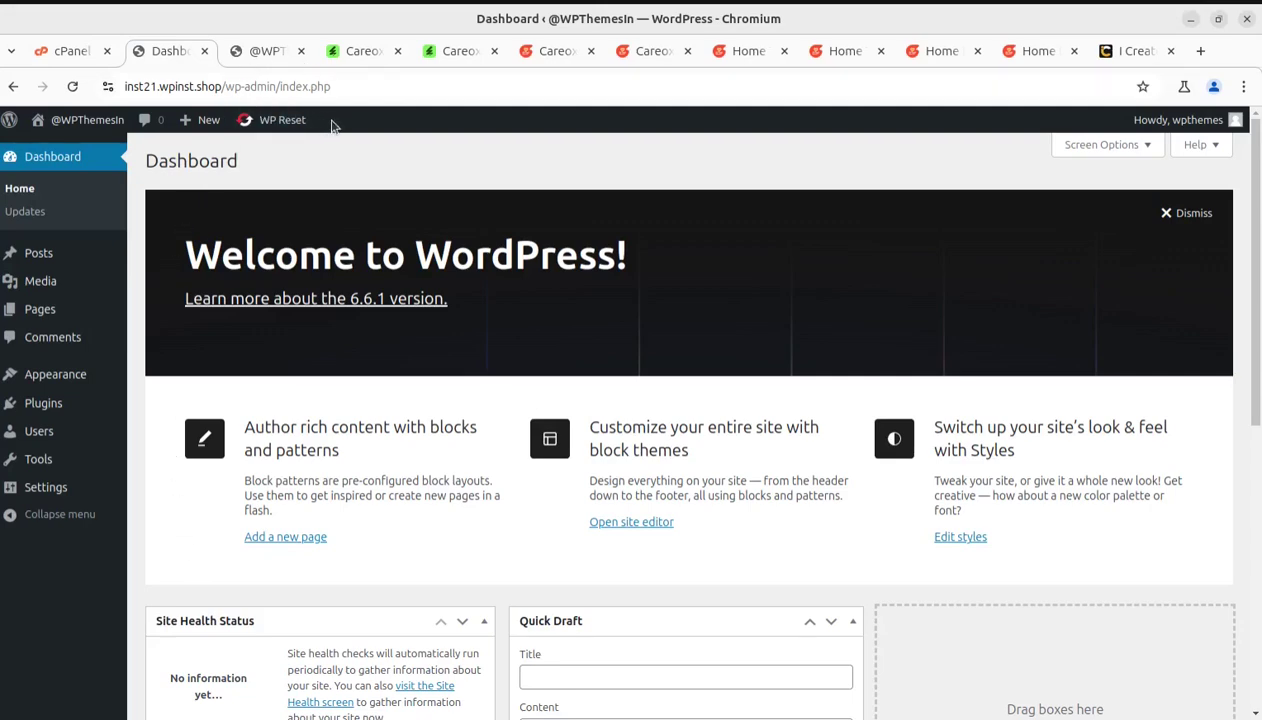
{"action": "left_click", "coordinate": [356, 57]}
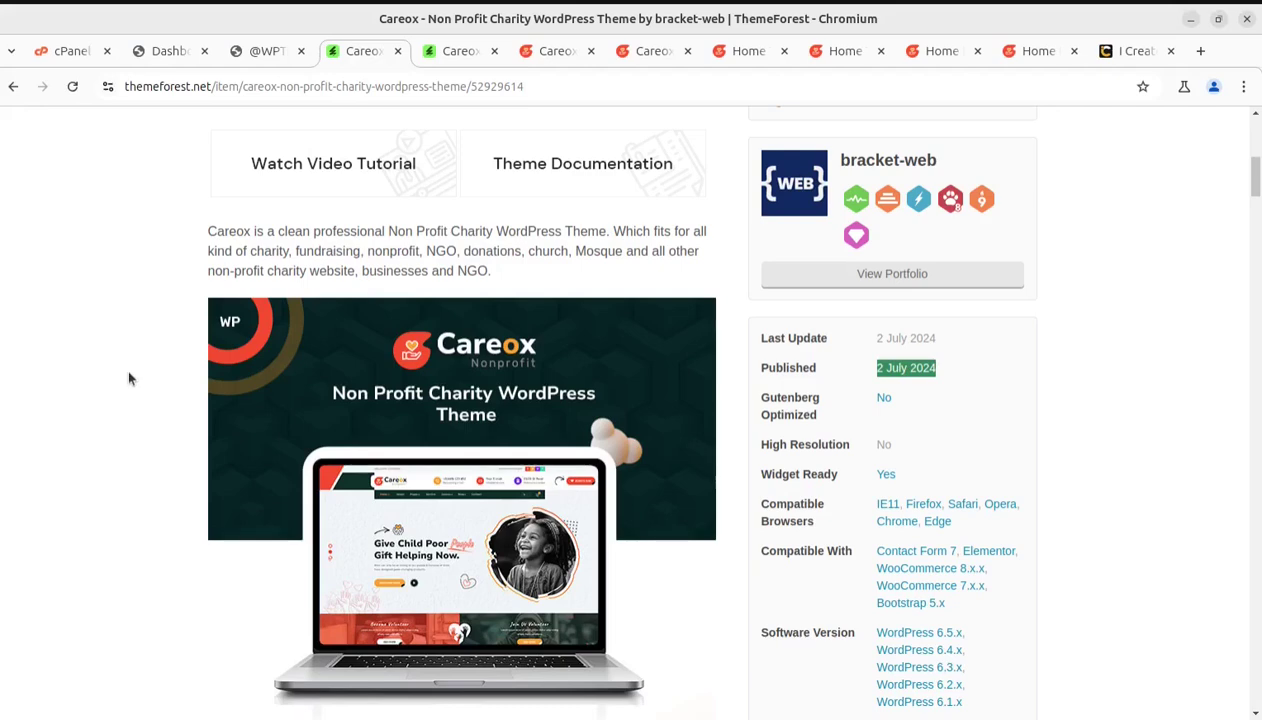
{"action": "scroll", "coordinate": [126, 372], "scroll_direction": "up", "scroll_amount": 5}
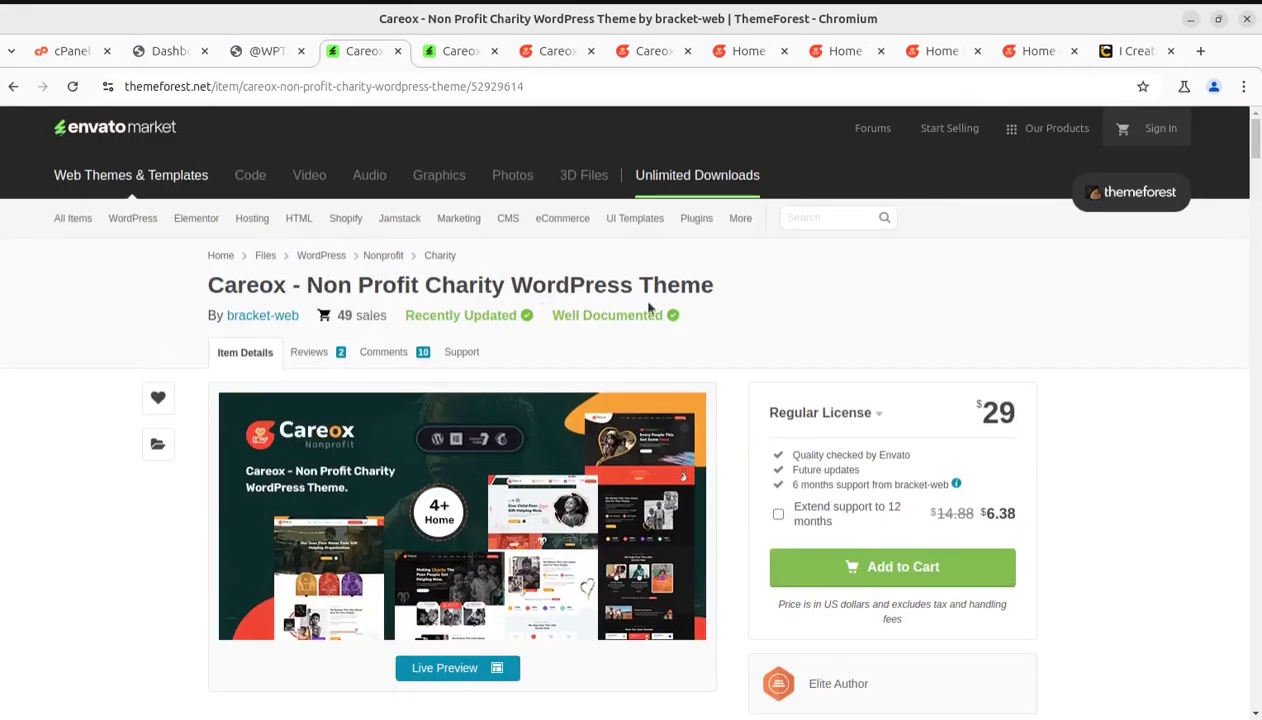
Step: Upload and install the theme file careox.zip on the WordPress site, and open the Careox theme's details
{"action": "left_click", "coordinate": [170, 55]}
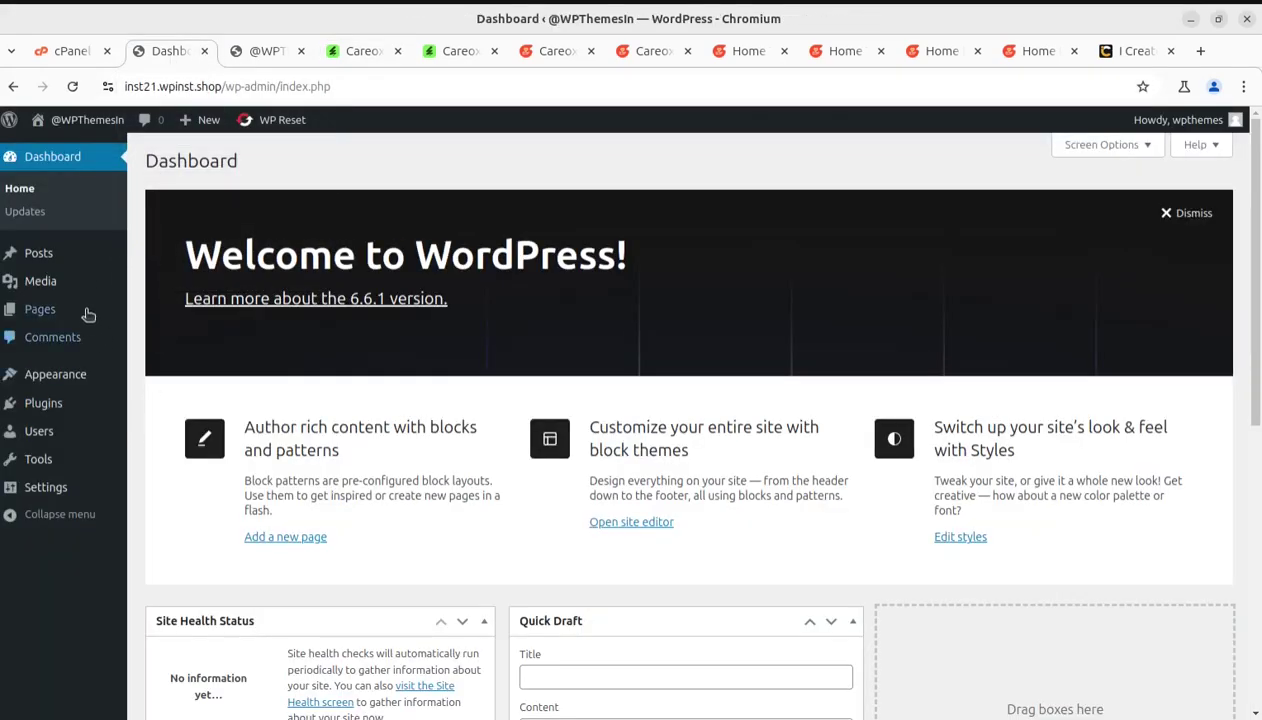
{"action": "mouse_move", "coordinate": [76, 380]}
{"action": "left_click", "coordinate": [150, 378]}
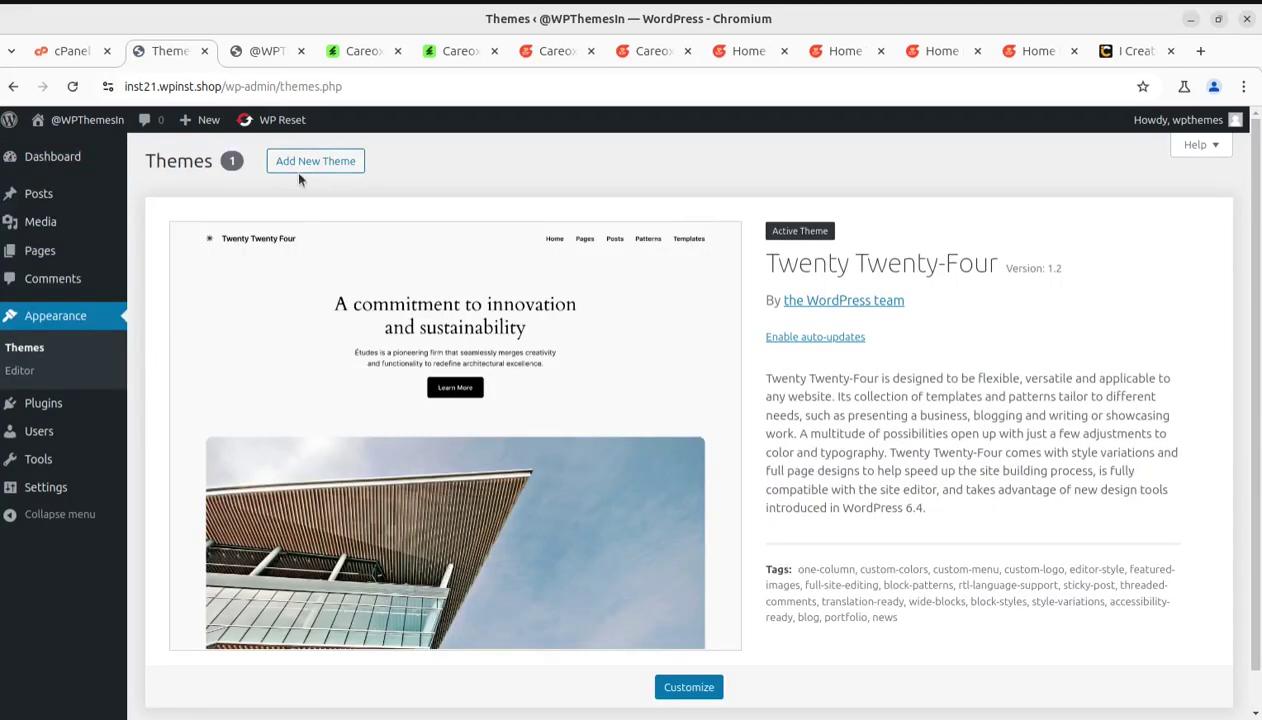
{"action": "left_click", "coordinate": [295, 163]}
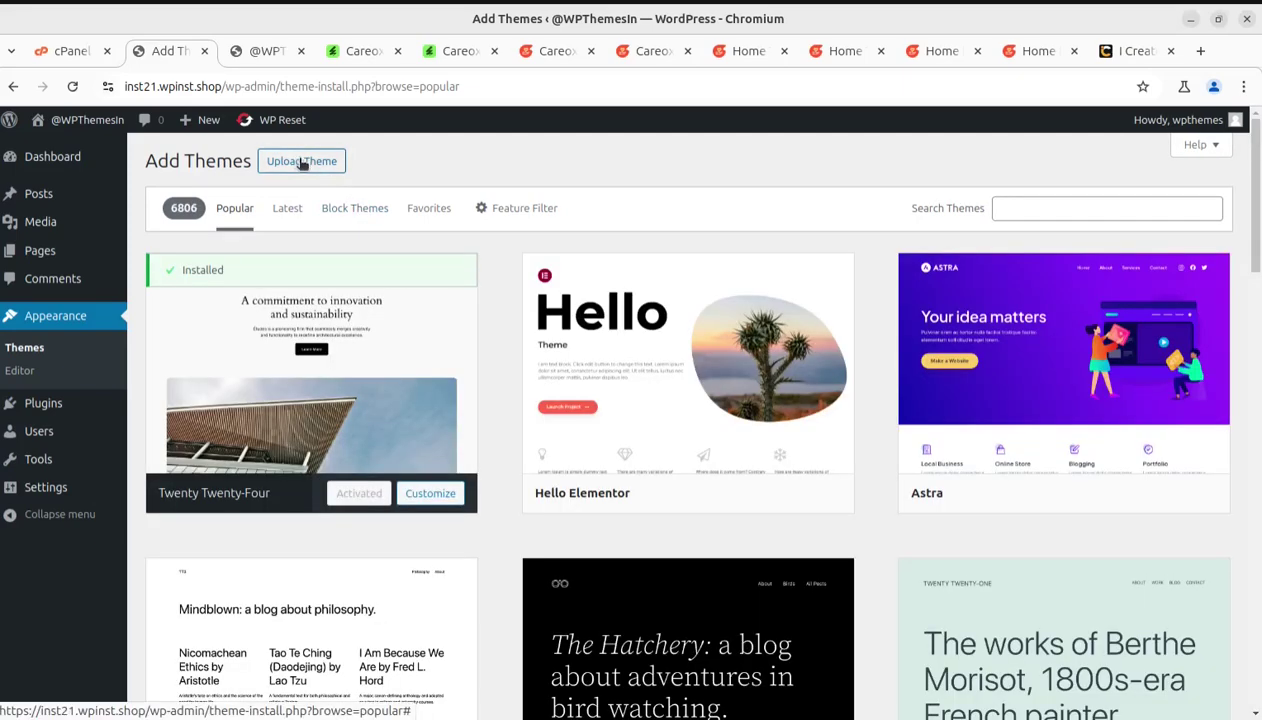
{"action": "left_click", "coordinate": [303, 163]}
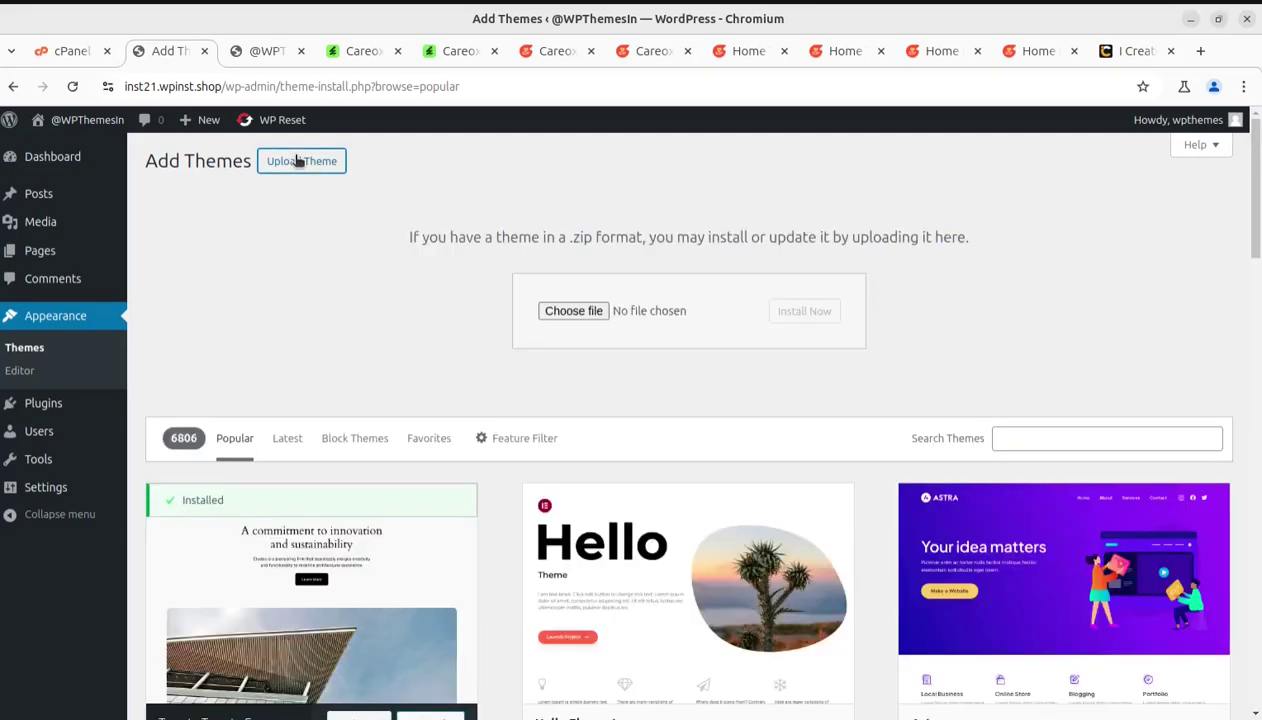
{"action": "left_click", "coordinate": [555, 317]}
{"action": "left_click", "coordinate": [423, 227]}
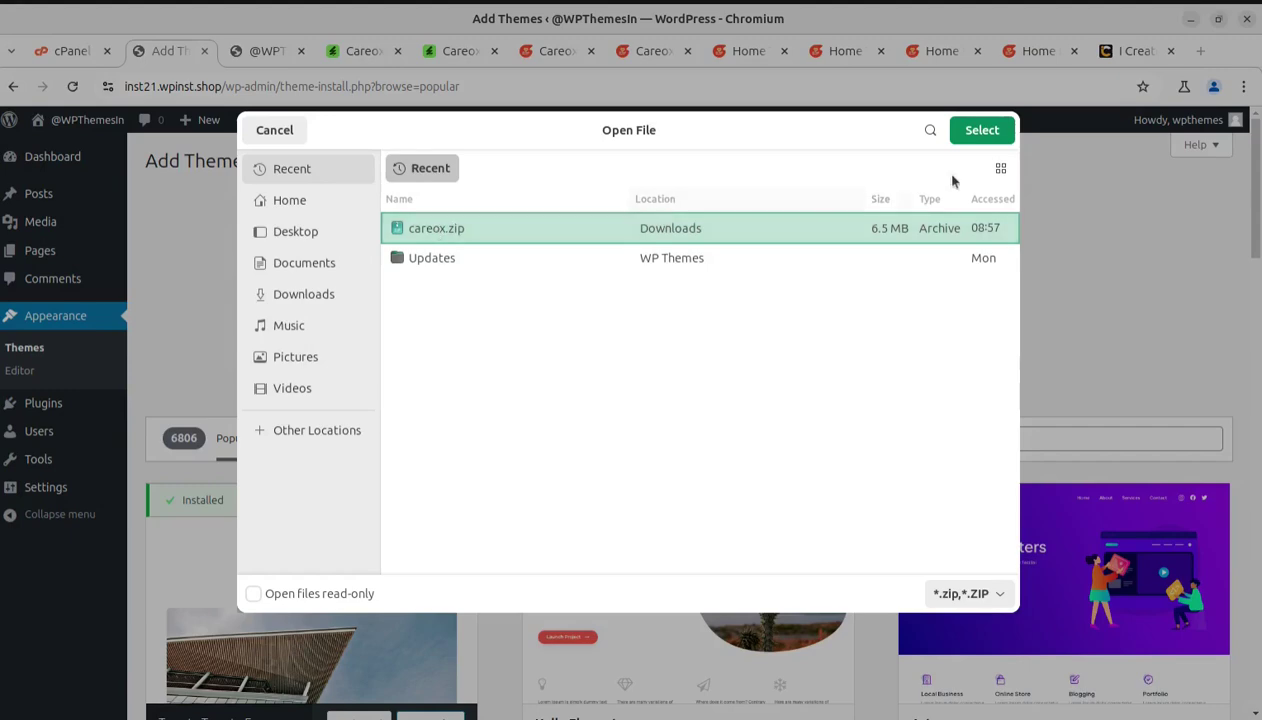
{"action": "left_click", "coordinate": [981, 130]}
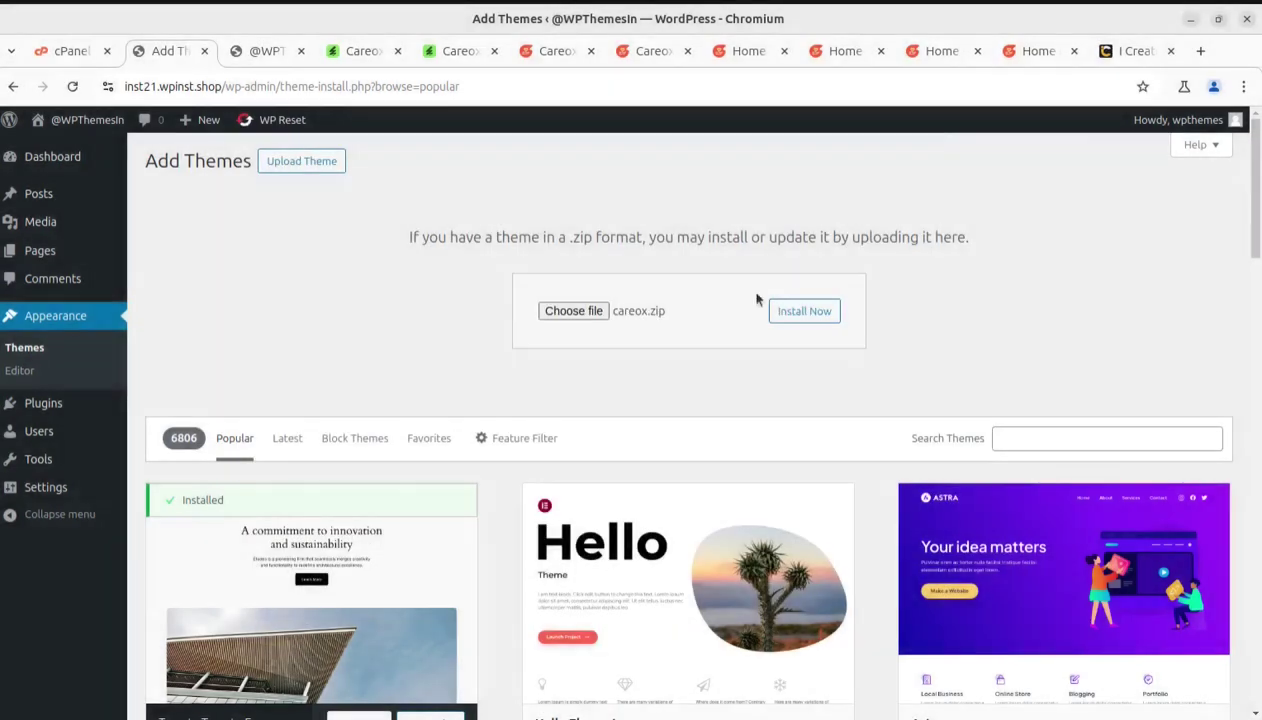
{"action": "left_click", "coordinate": [815, 320]}
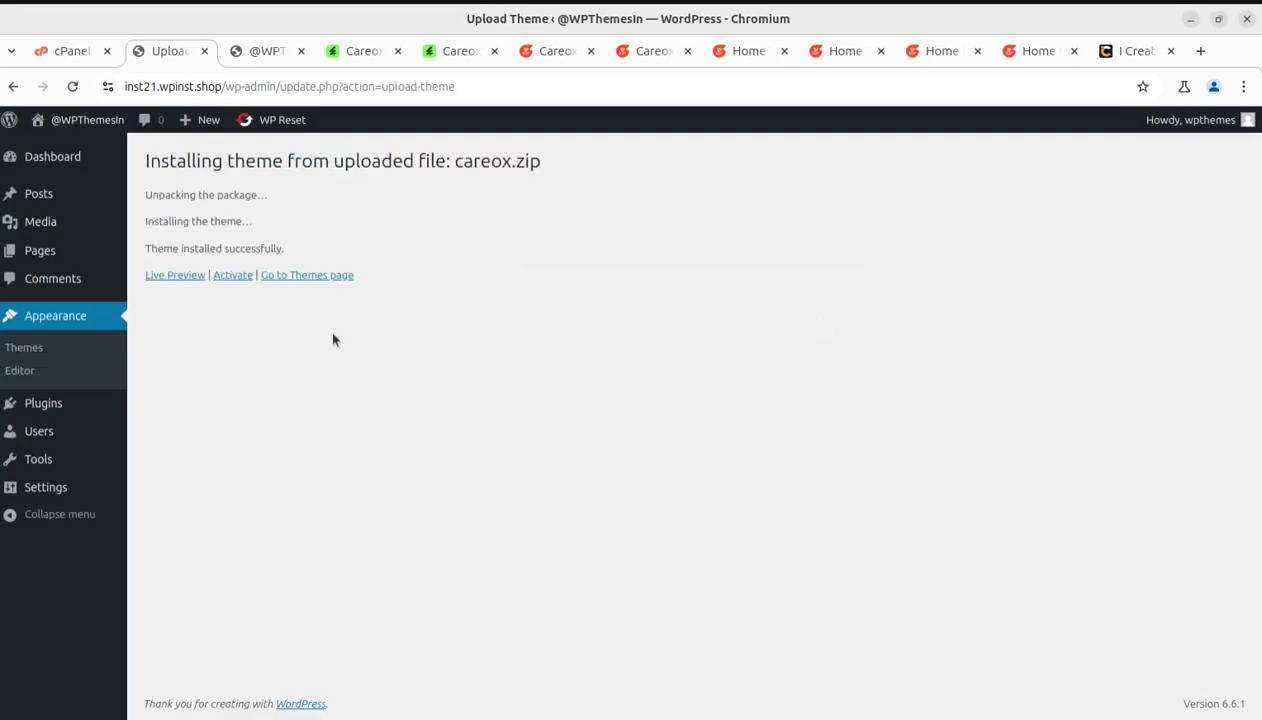
{"action": "left_click", "coordinate": [292, 277]}
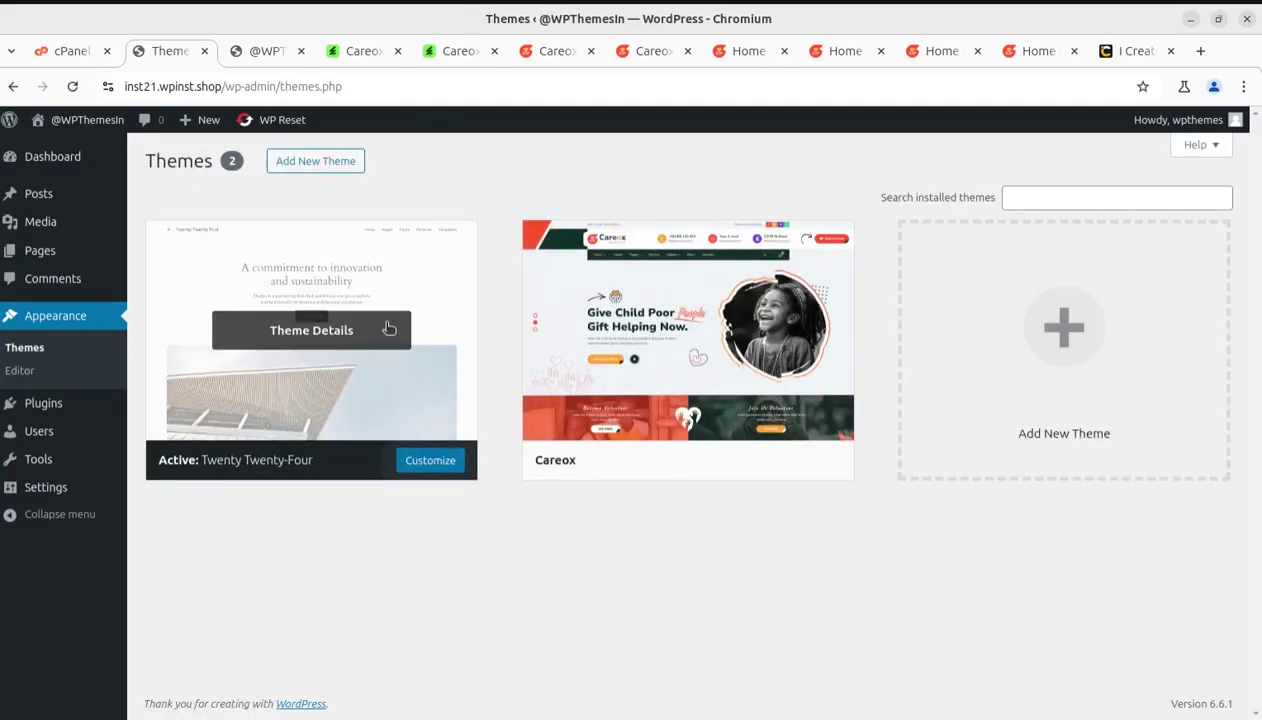
{"action": "left_click", "coordinate": [670, 335]}
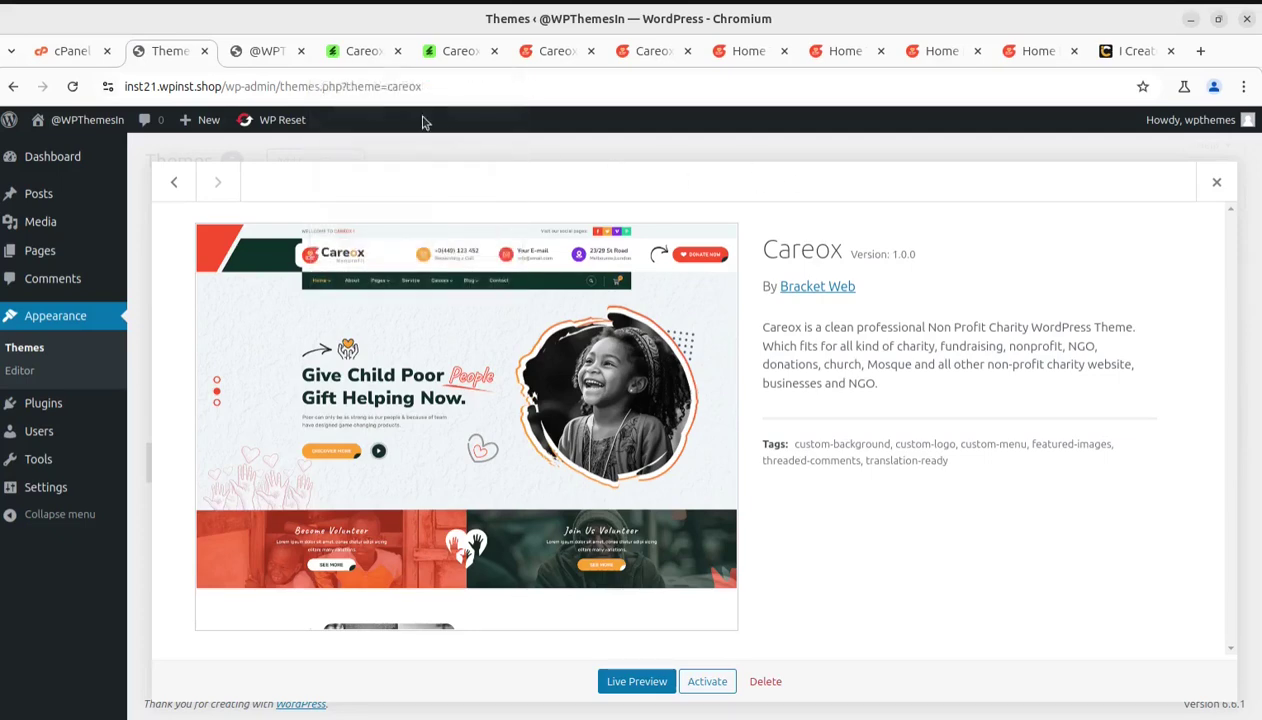
Step: Examine the Careox listing on ThemeForest, highlighting the regular license price and viewing the item's compatibility details
{"action": "left_click", "coordinate": [382, 50]}
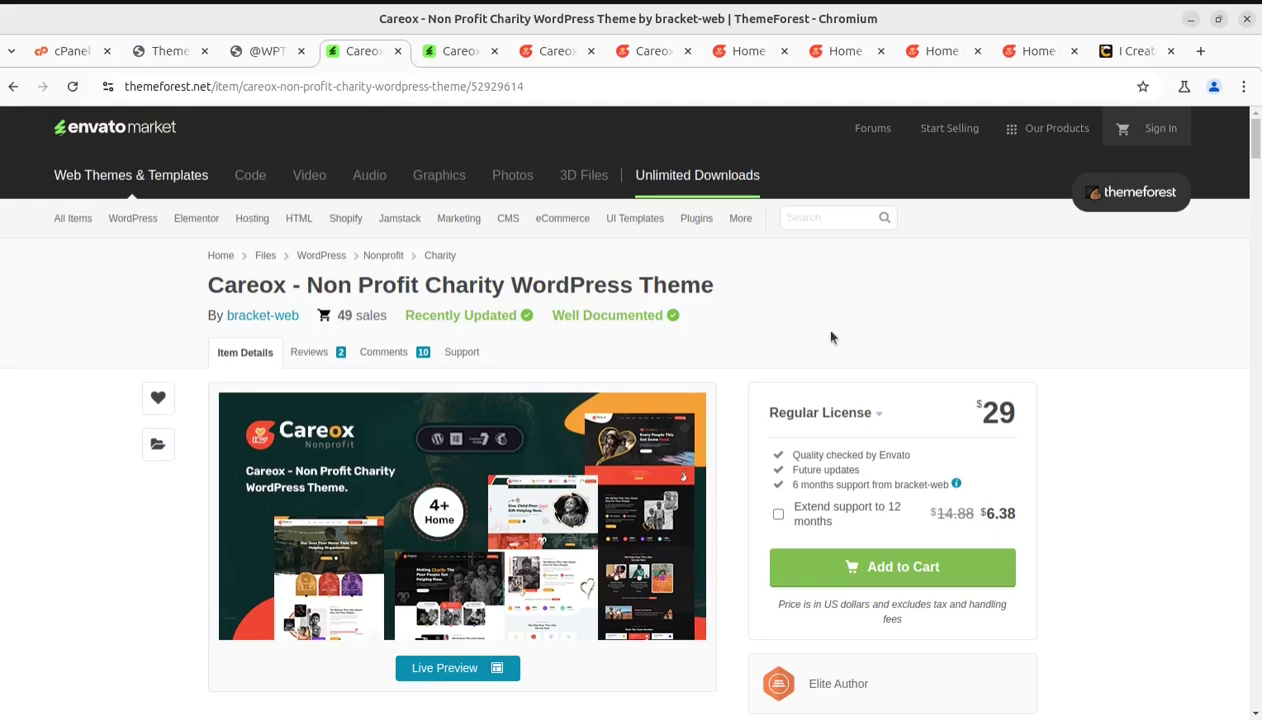
{"action": "double_click", "coordinate": [983, 411]}
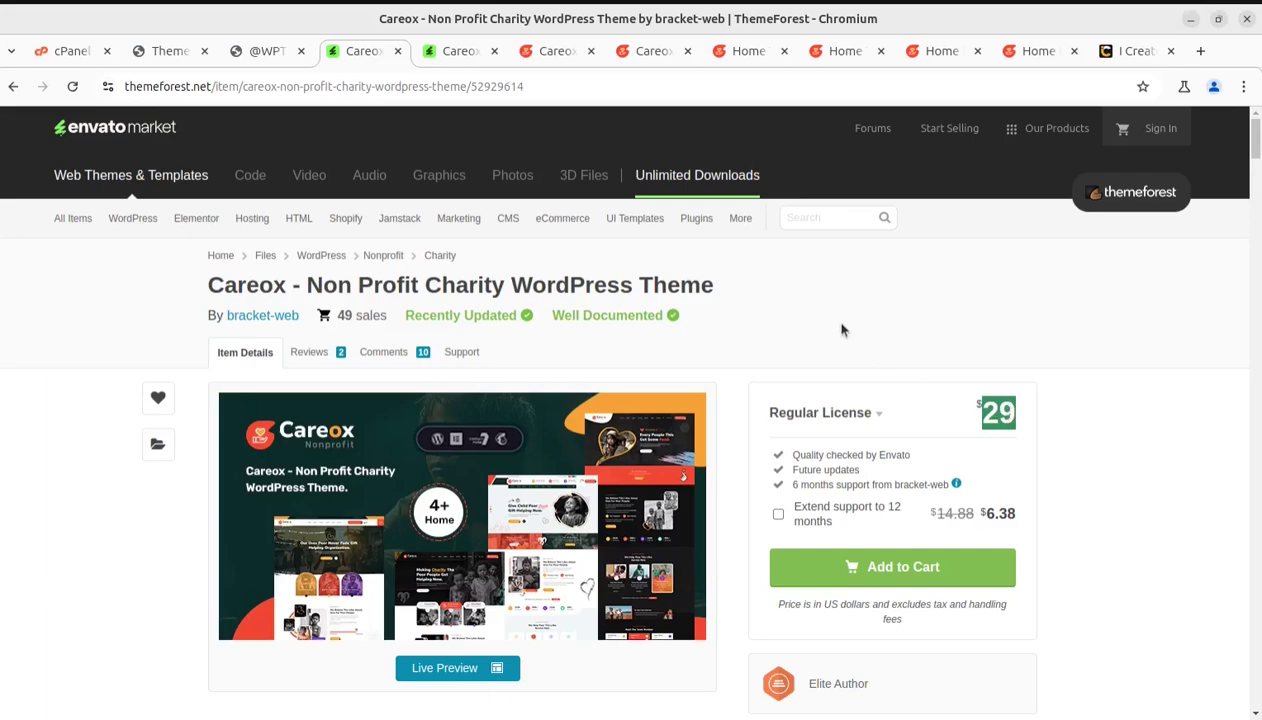
{"action": "scroll", "coordinate": [845, 366], "scroll_direction": "down", "scroll_amount": 2}
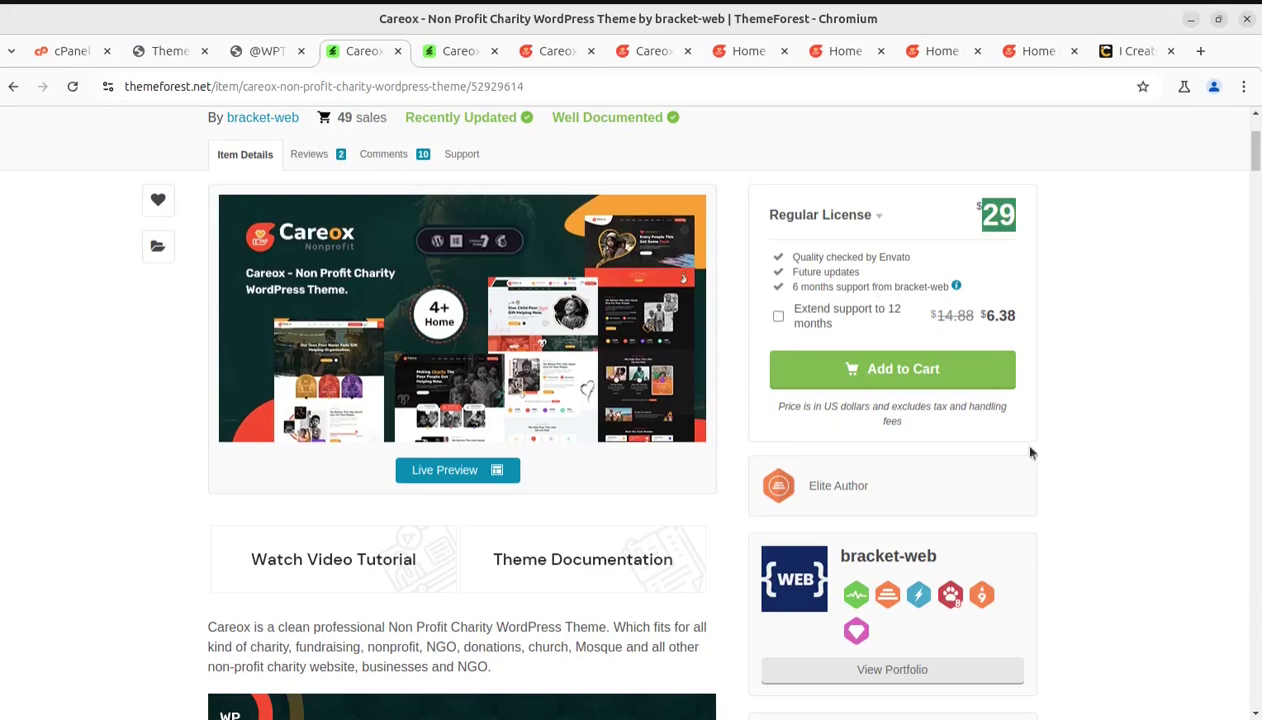
{"action": "scroll", "coordinate": [447, 600], "scroll_direction": "down", "scroll_amount": 4}
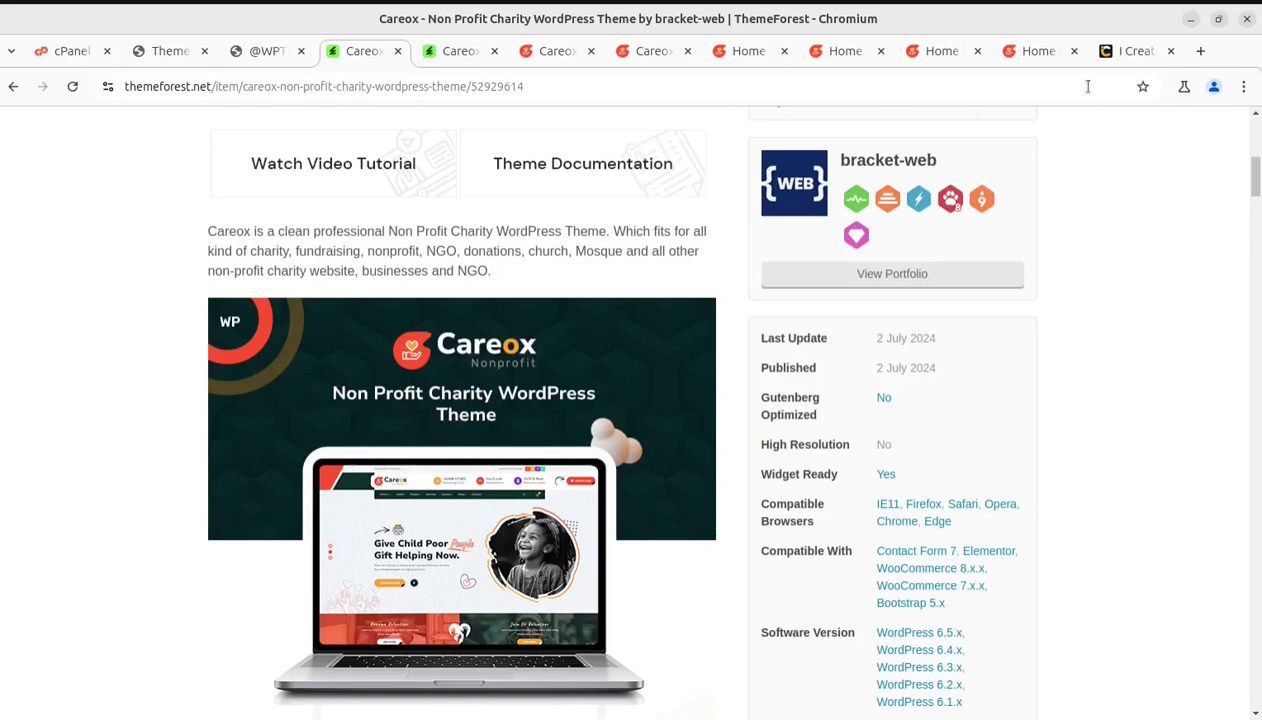
Step: View the i-Connect options on the i-Create website, and open and close its support chat
{"action": "left_click", "coordinate": [1131, 51]}
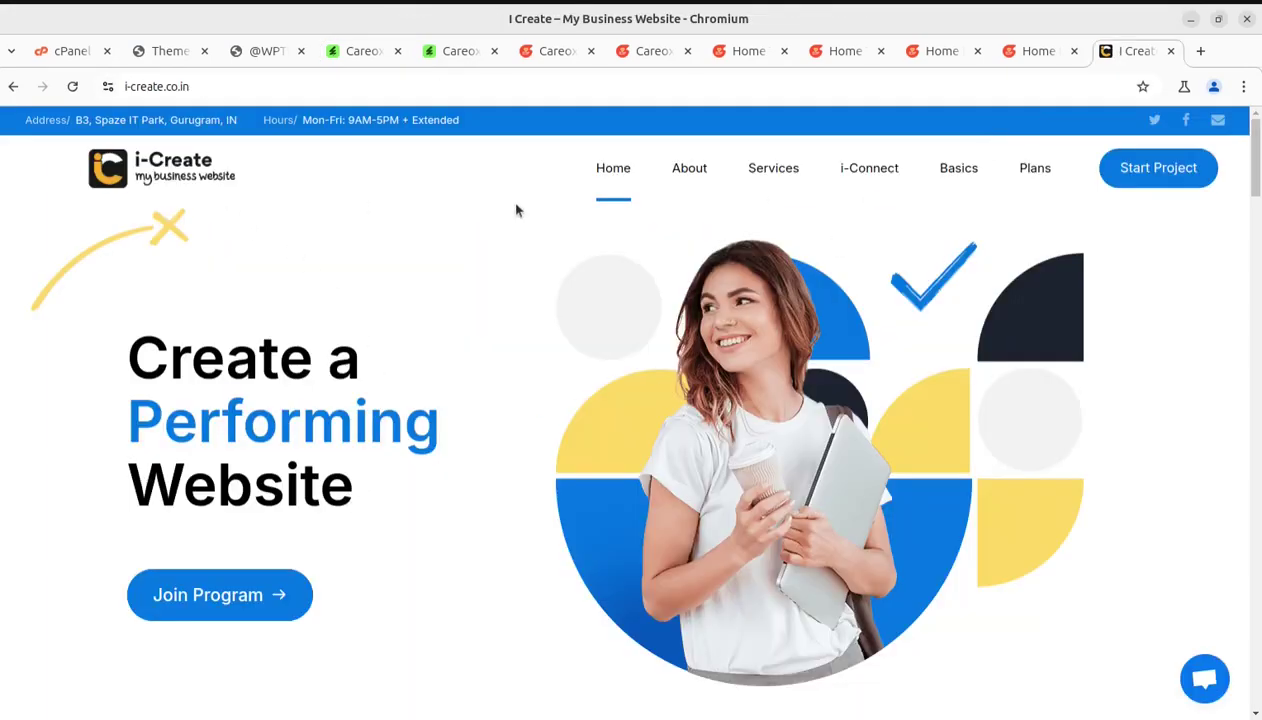
{"action": "left_click", "coordinate": [860, 169]}
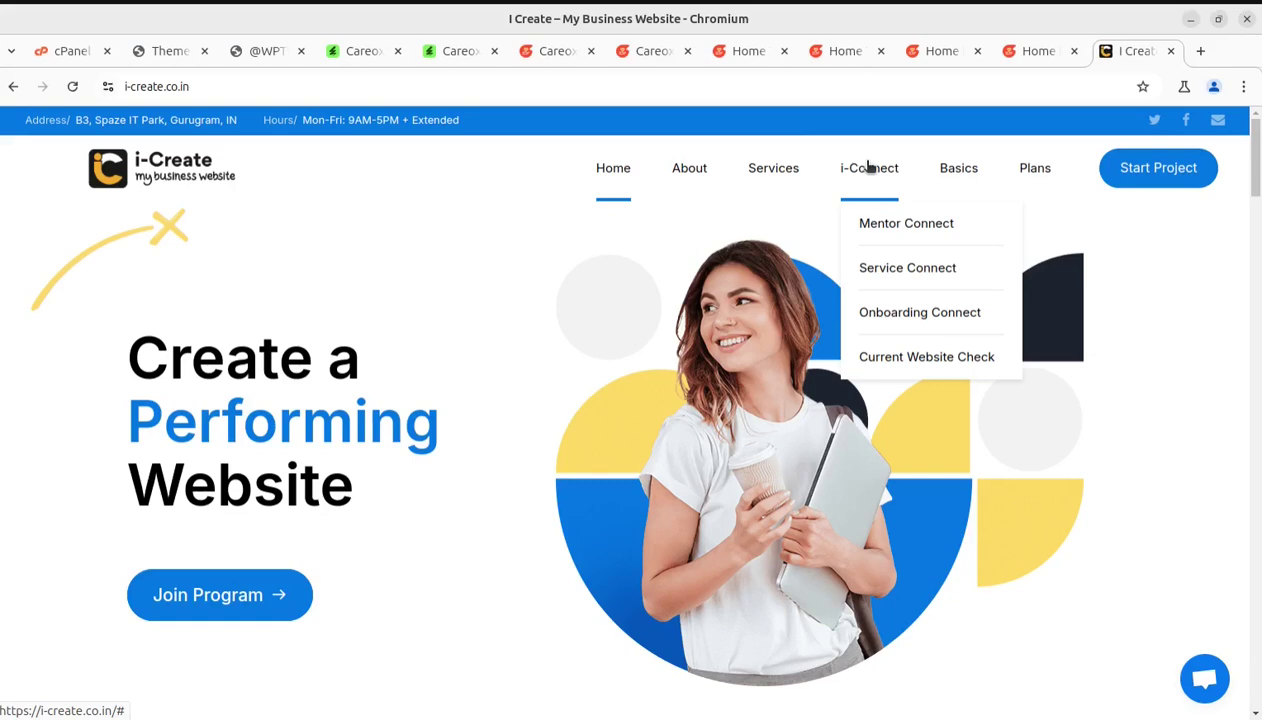
{"action": "left_click", "coordinate": [1197, 683]}
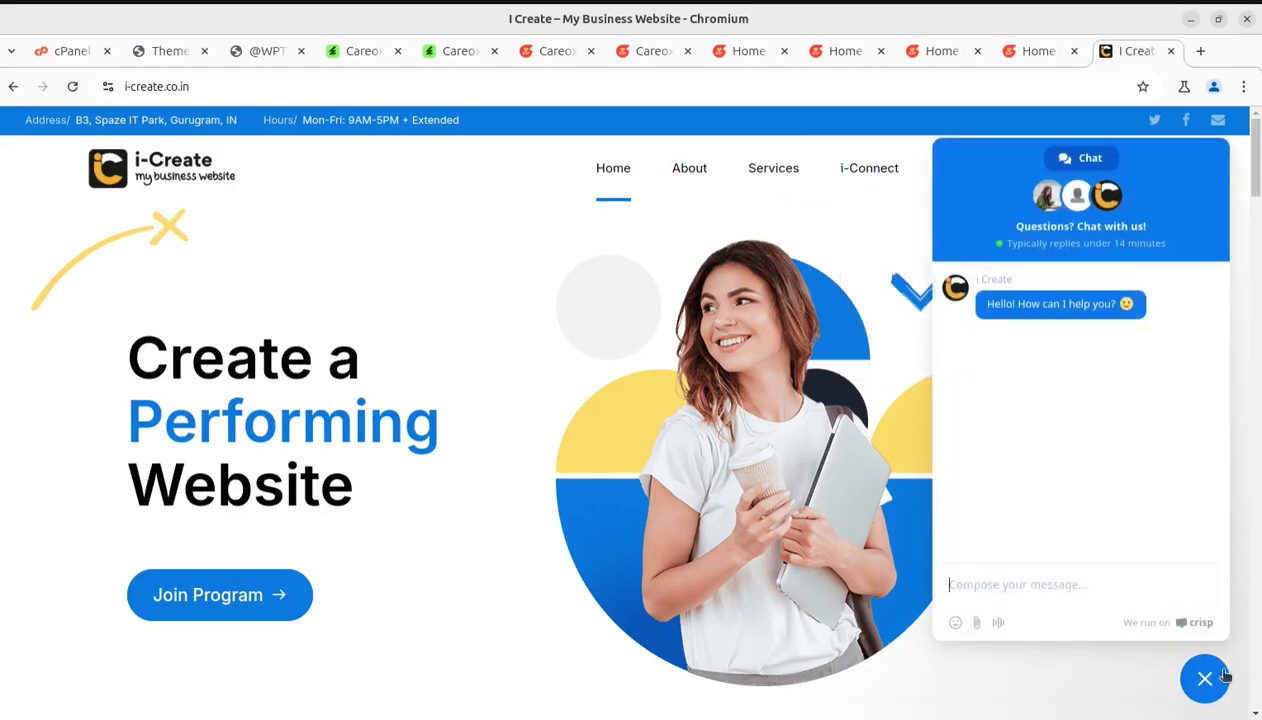
{"action": "left_click", "coordinate": [1208, 684]}
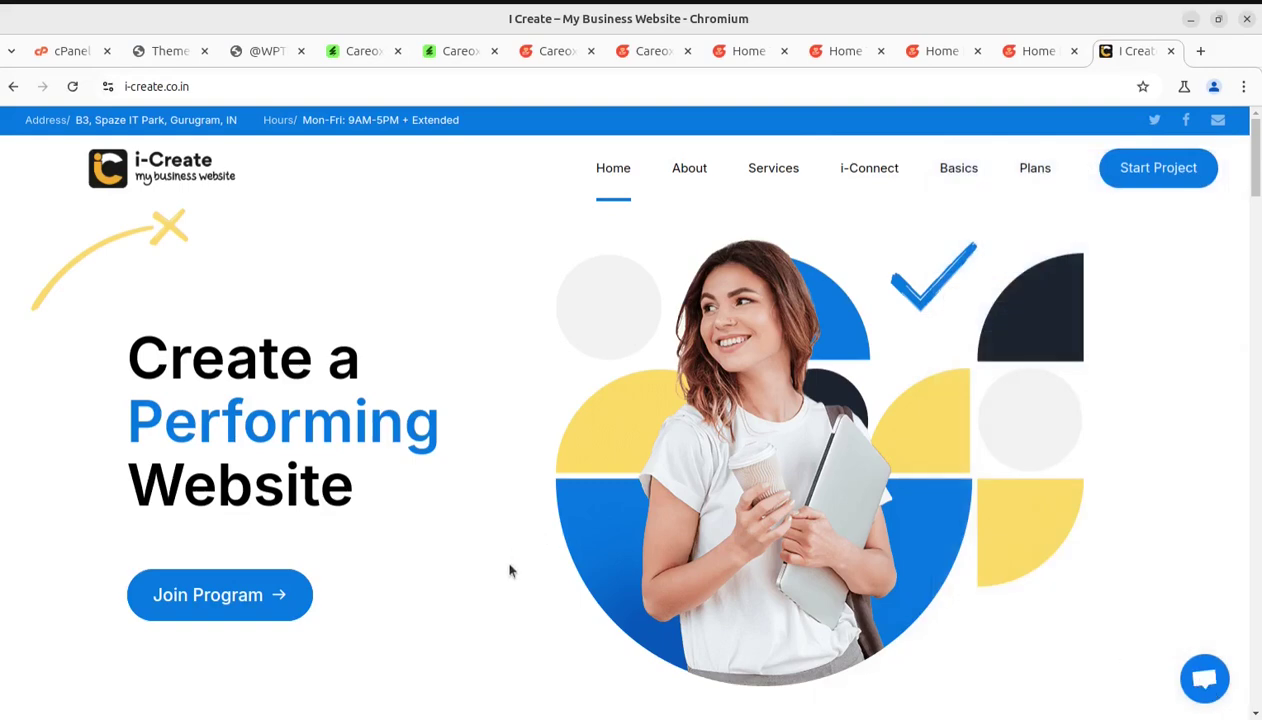
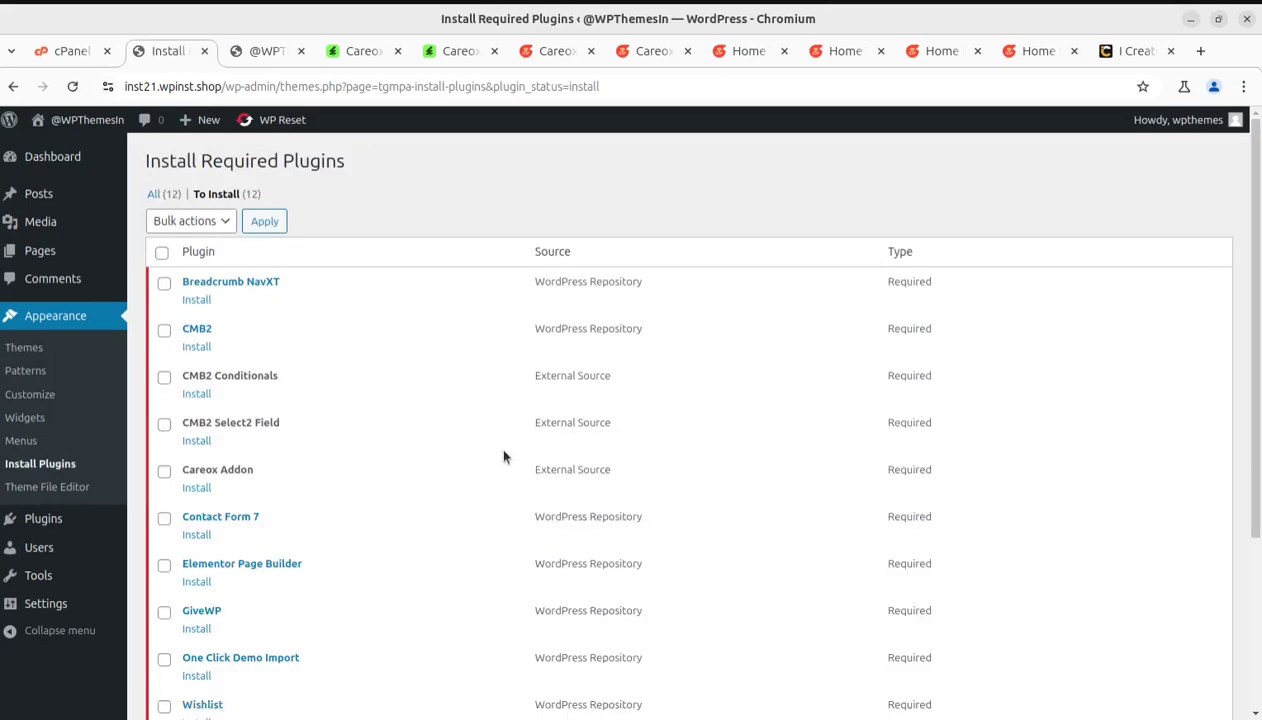
Step: Review the list of required plugins, highlighting Breadcrumb NavXT, CMB2, CMB2 Conditionals and CMB2 Select2 Field
{"action": "scroll", "coordinate": [434, 510], "scroll_direction": "down", "scroll_amount": 5}
{"action": "scroll", "coordinate": [434, 510], "scroll_direction": "up", "scroll_amount": 5}
{"action": "left_click_drag", "start_coordinate": [272, 296], "coordinate": [184, 290]}
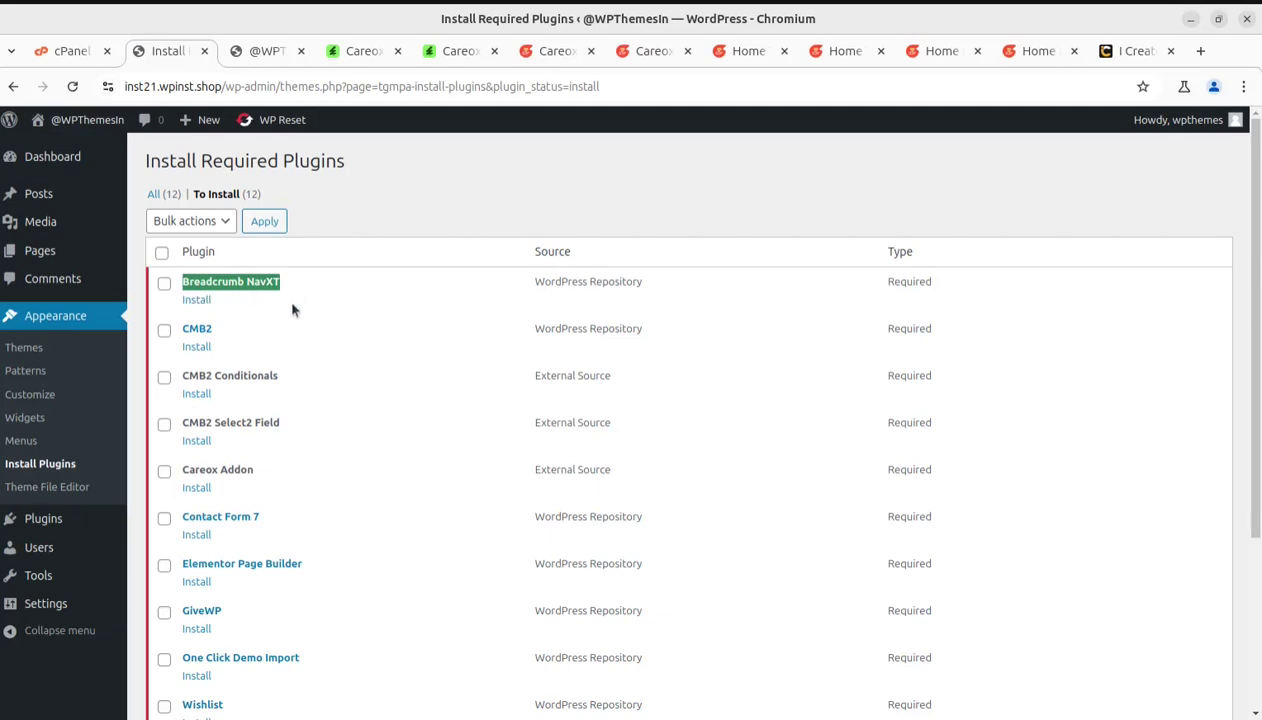
{"action": "left_click_drag", "start_coordinate": [231, 334], "coordinate": [184, 329]}
{"action": "left_click_drag", "start_coordinate": [278, 378], "coordinate": [182, 376]}
{"action": "left_click_drag", "start_coordinate": [284, 428], "coordinate": [172, 421]}
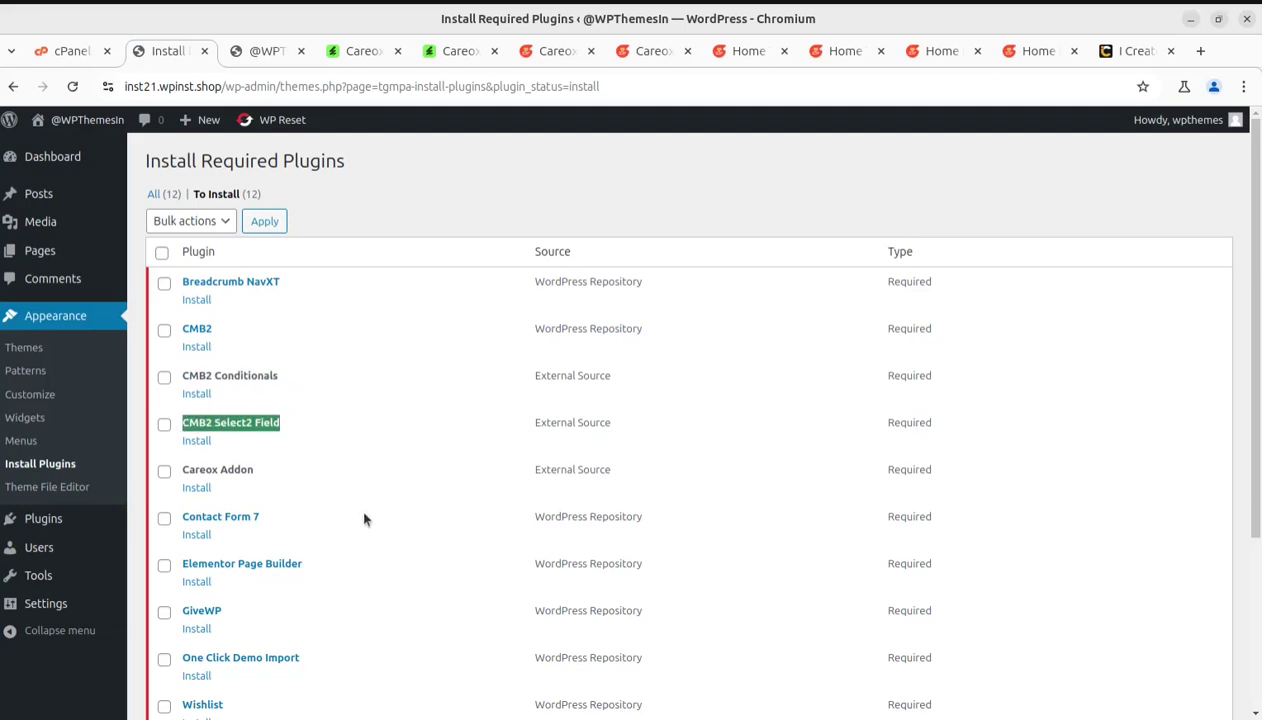
Step: Continue reviewing the required plugins, highlighting Careox Addon, Contact Form 7, Elementor Page Builder and GiveWP
{"action": "scroll", "coordinate": [226, 433], "scroll_direction": "down", "scroll_amount": 2}
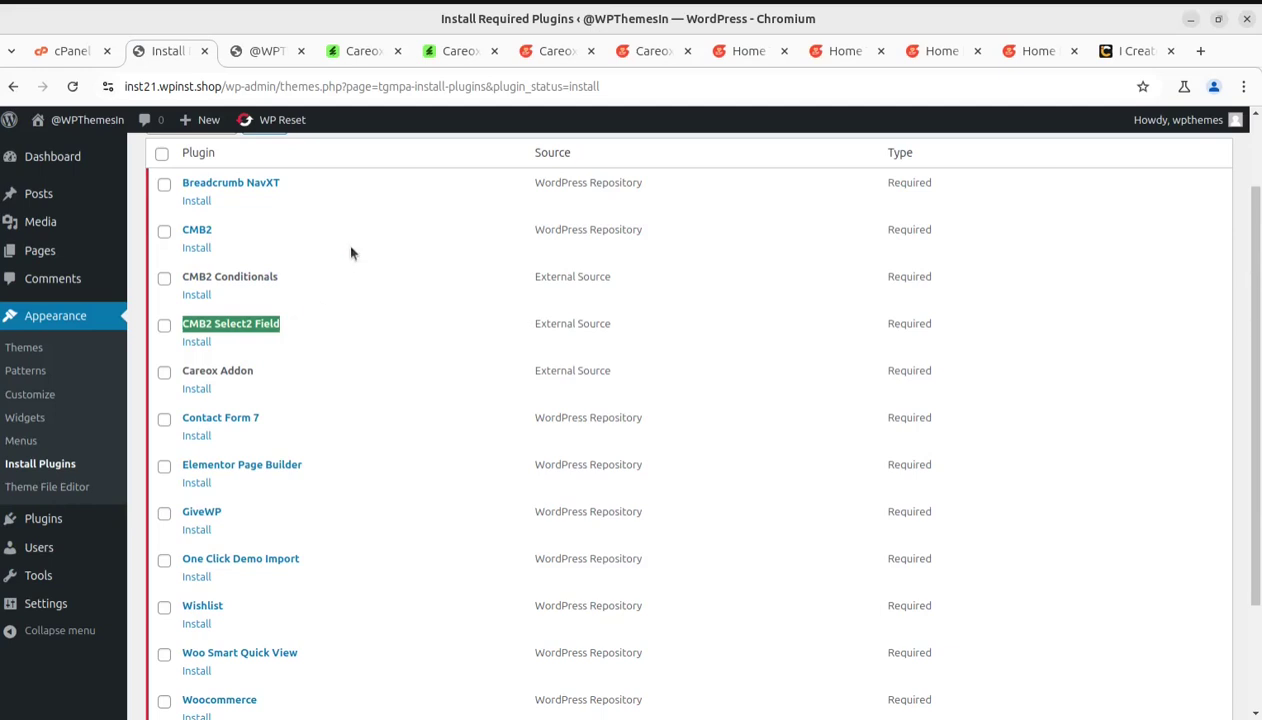
{"action": "left_click_drag", "start_coordinate": [324, 368], "coordinate": [181, 372]}
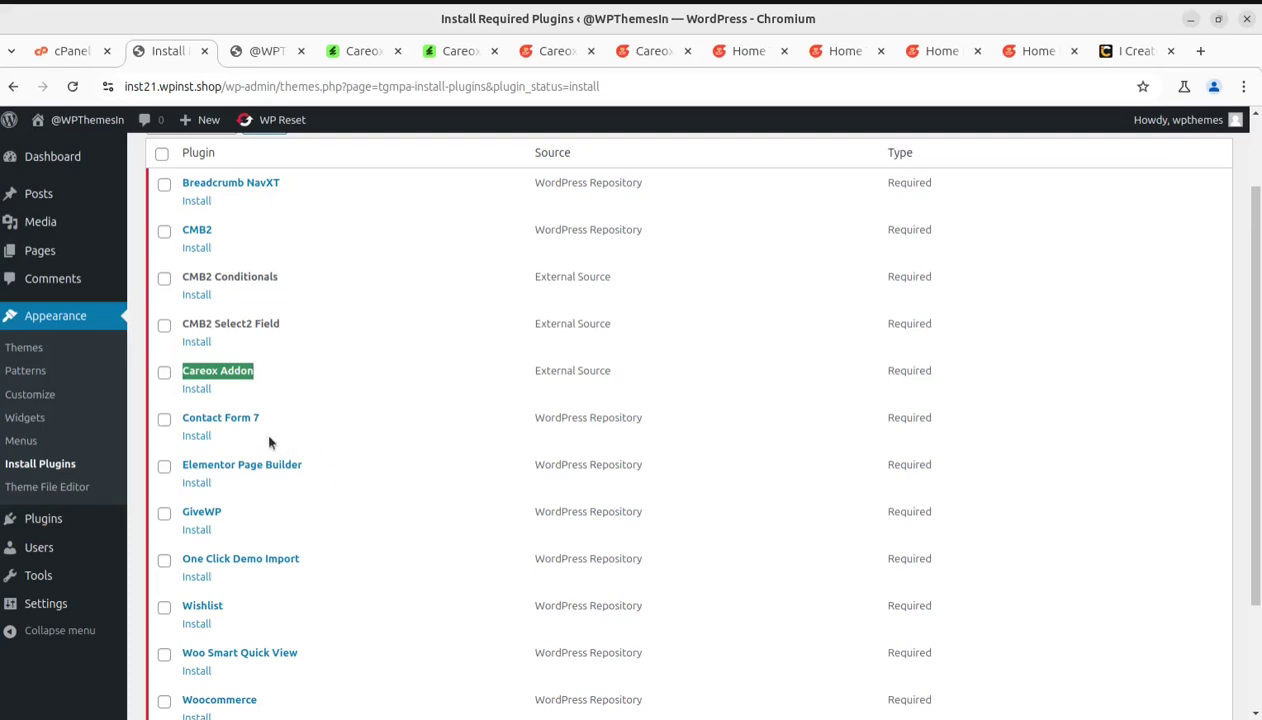
{"action": "left_click_drag", "start_coordinate": [263, 417], "coordinate": [181, 419]}
{"action": "left_click_drag", "start_coordinate": [312, 475], "coordinate": [170, 468]}
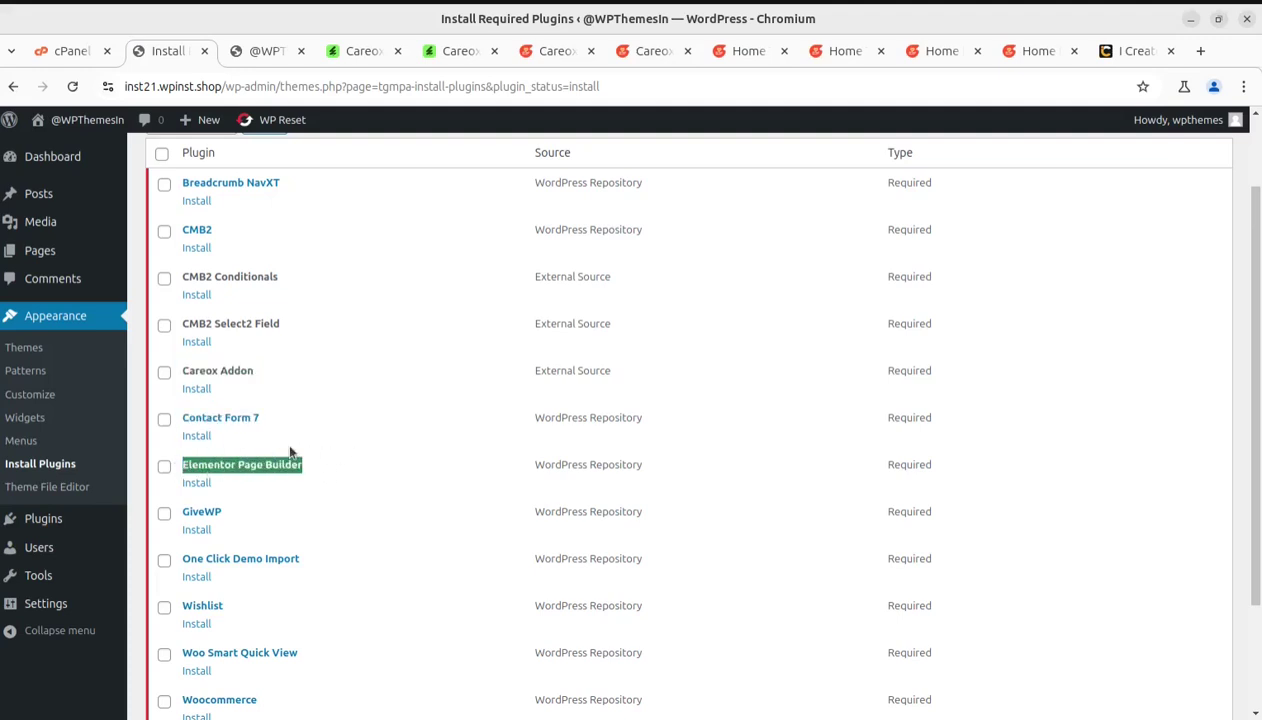
{"action": "left_click", "coordinate": [220, 519]}
{"action": "left_click_drag", "start_coordinate": [220, 519], "coordinate": [181, 516]}
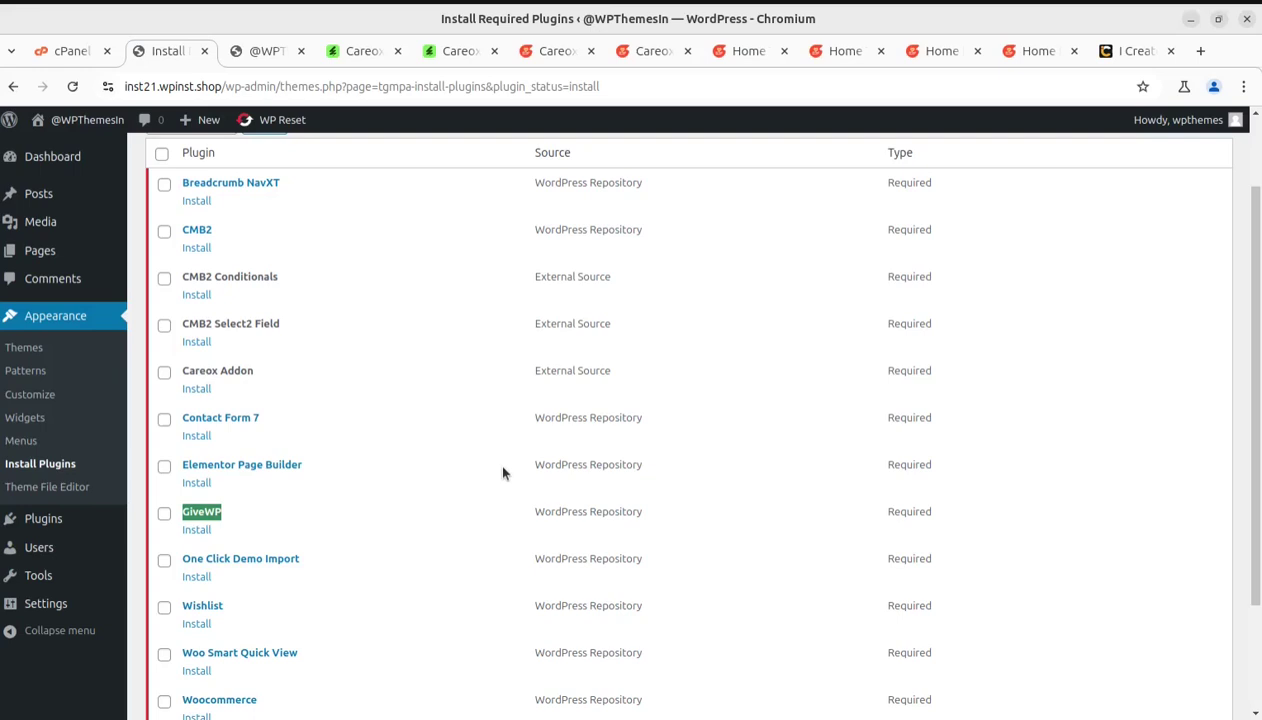
Step: Review the remaining required plugins, highlighting One Click Demo Import, Wishlist and Woo Smart Quick View
{"action": "scroll", "coordinate": [360, 462], "scroll_direction": "down", "scroll_amount": 3}
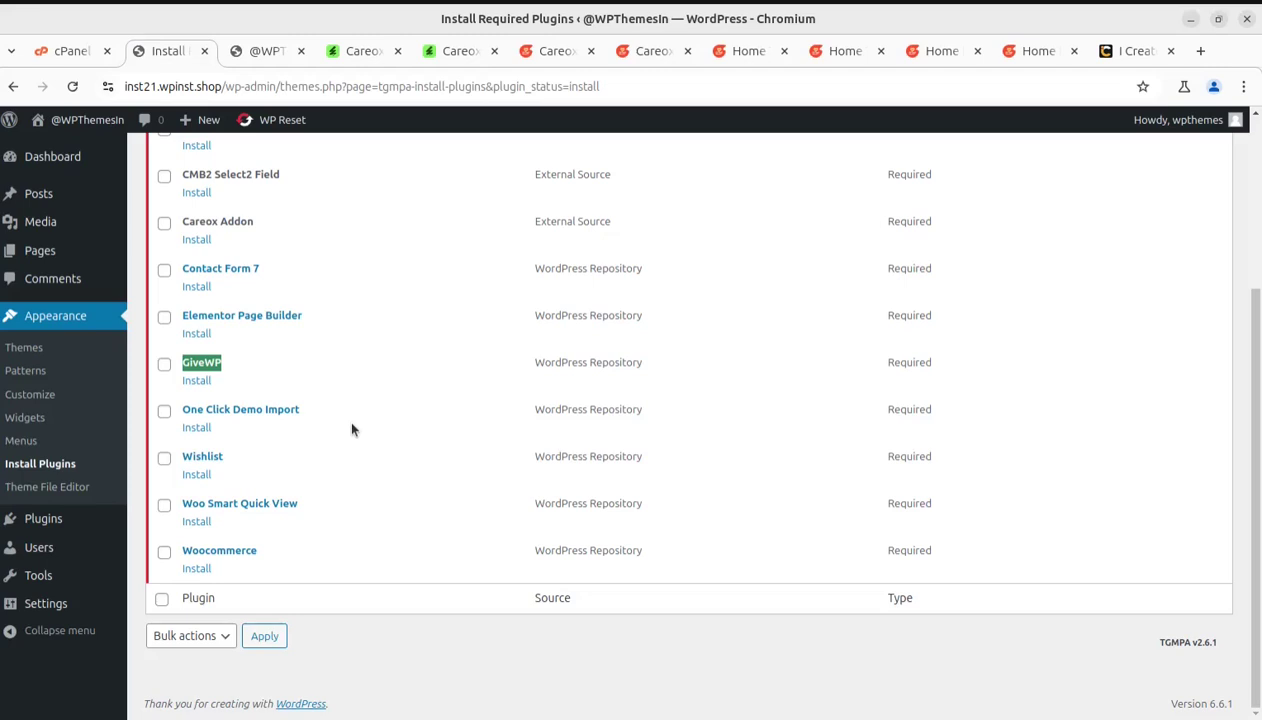
{"action": "left_click_drag", "start_coordinate": [302, 409], "coordinate": [182, 419]}
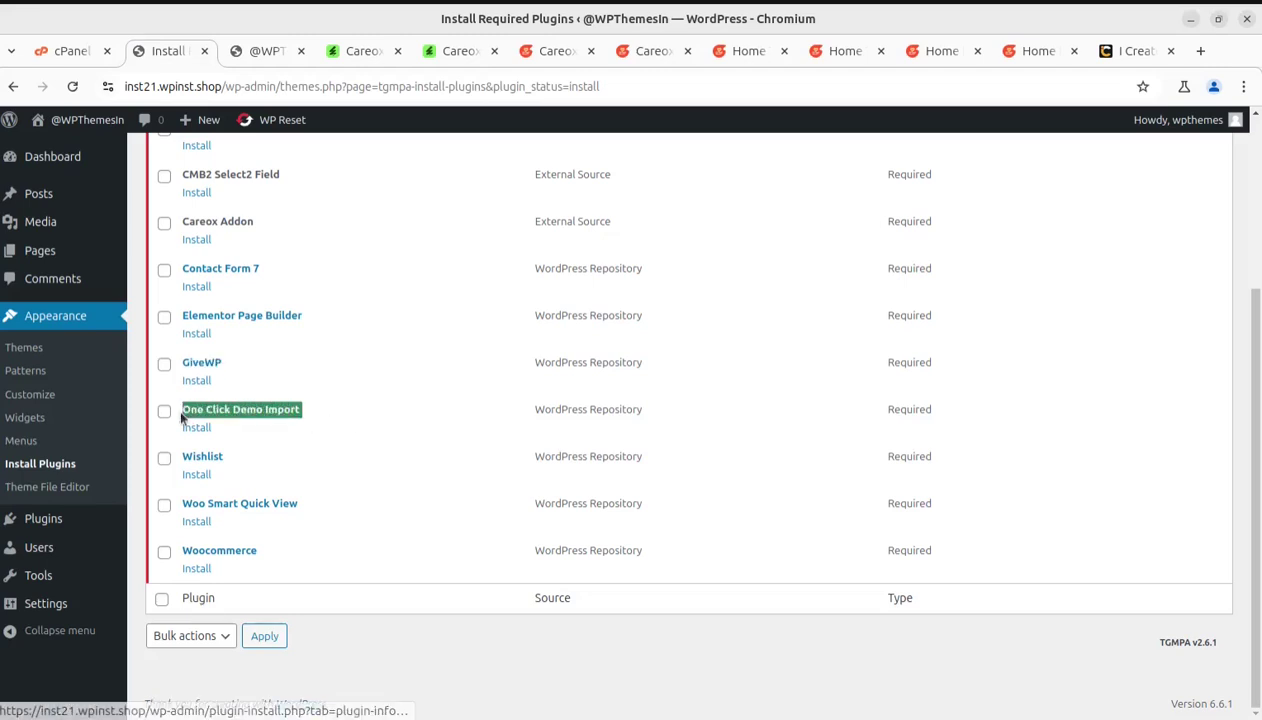
{"action": "left_click_drag", "start_coordinate": [224, 456], "coordinate": [175, 458]}
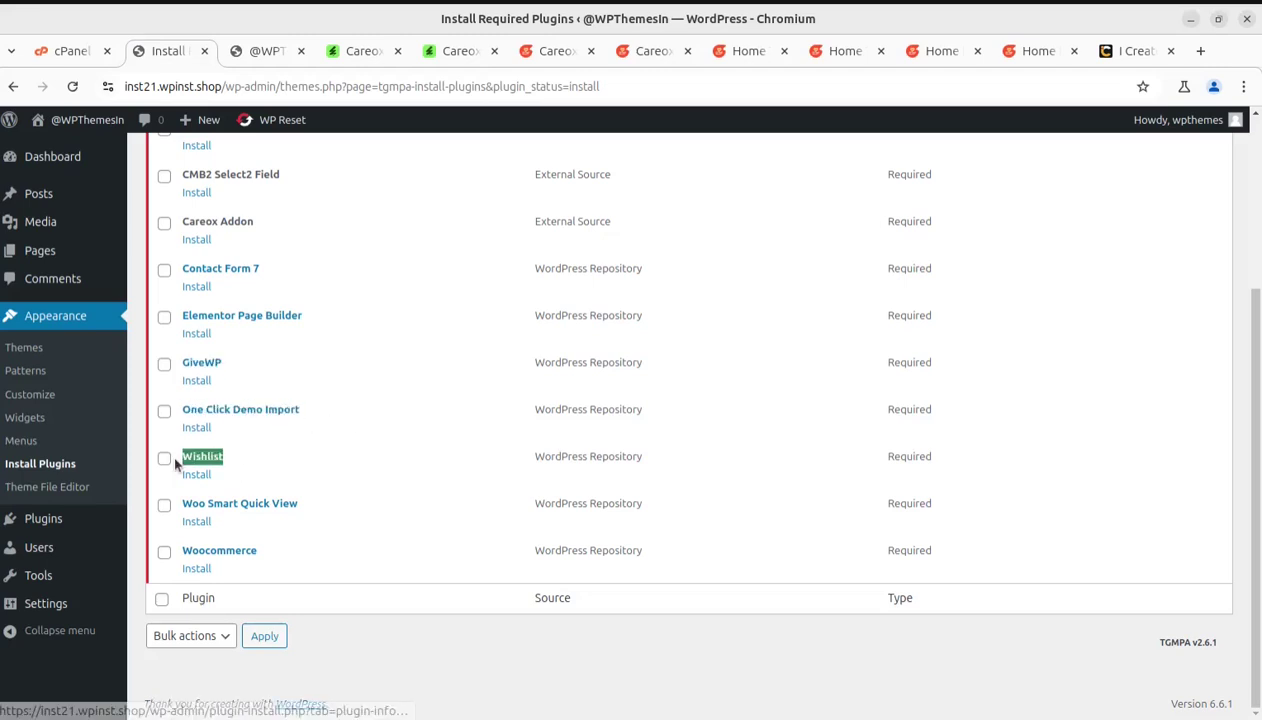
{"action": "left_click_drag", "start_coordinate": [299, 503], "coordinate": [178, 502]}
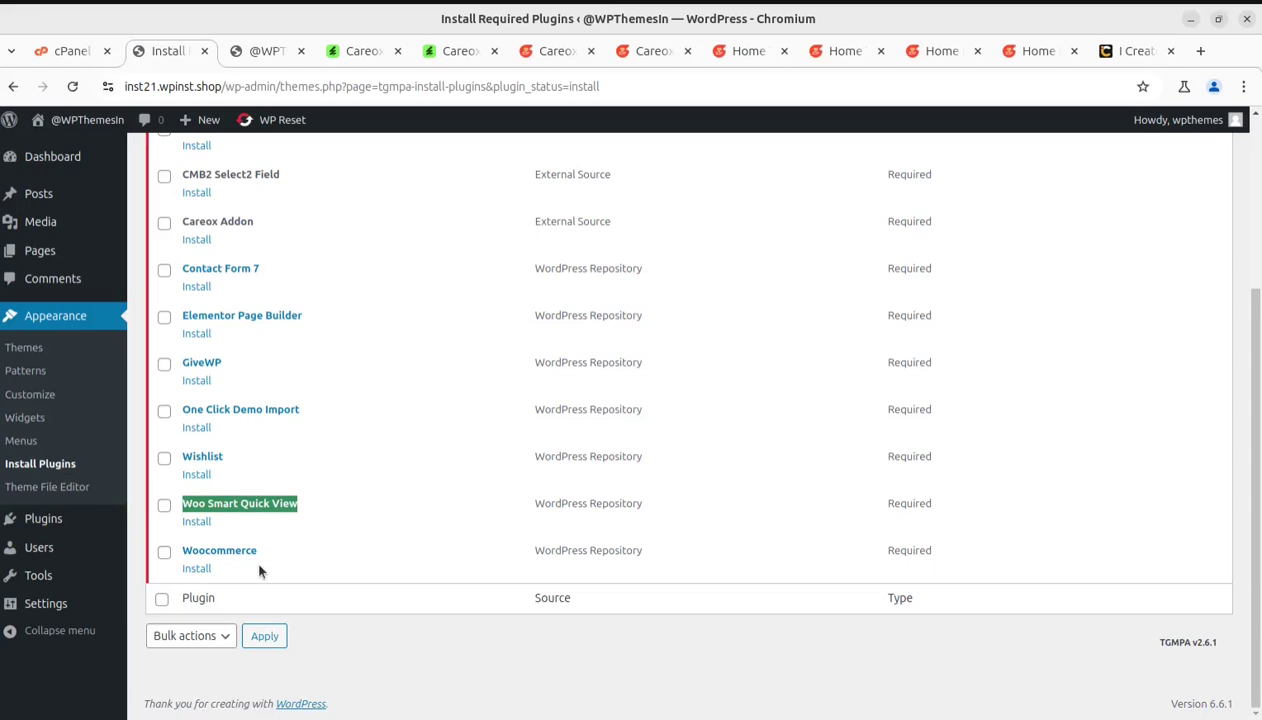
{"action": "scroll", "coordinate": [256, 560], "scroll_direction": "up", "scroll_amount": 5}
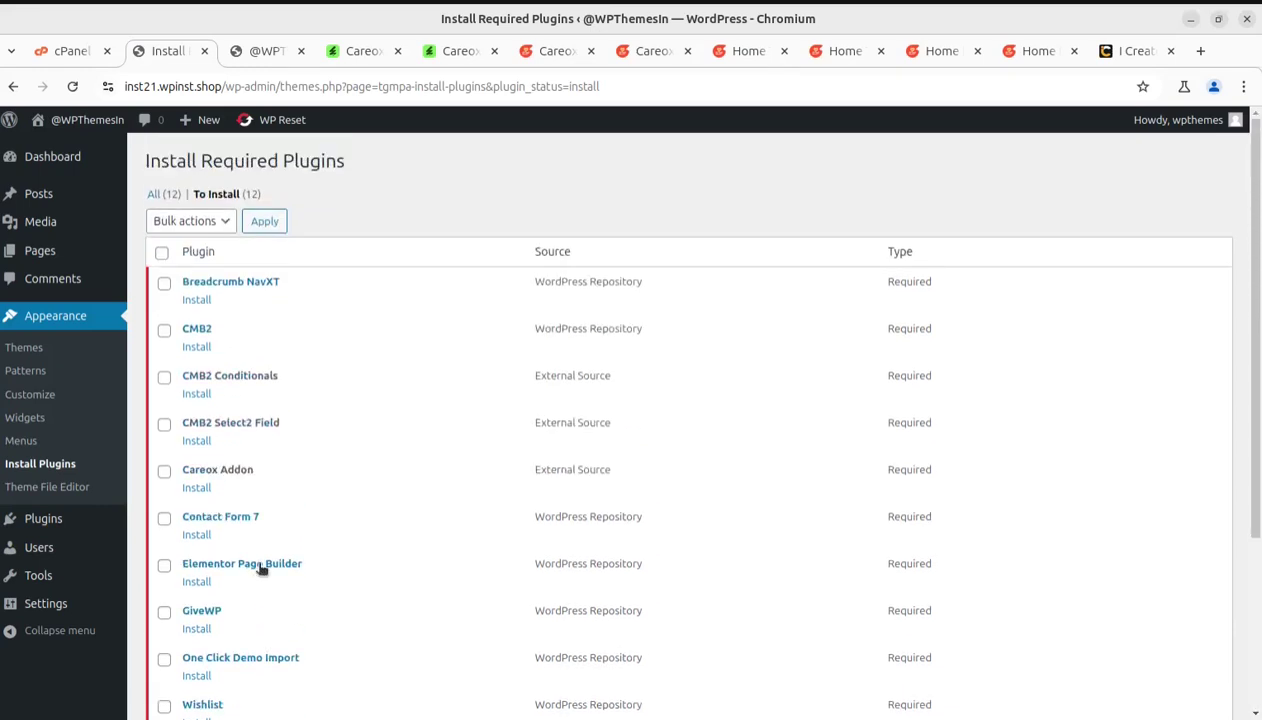
Step: Select all the required plugins and install them with one bulk action
{"action": "scroll", "coordinate": [882, 452], "scroll_direction": "down", "scroll_amount": 3}
{"action": "scroll", "coordinate": [882, 454], "scroll_direction": "up", "scroll_amount": 3}
{"action": "left_click", "coordinate": [161, 252]}
{"action": "left_click", "coordinate": [190, 220]}
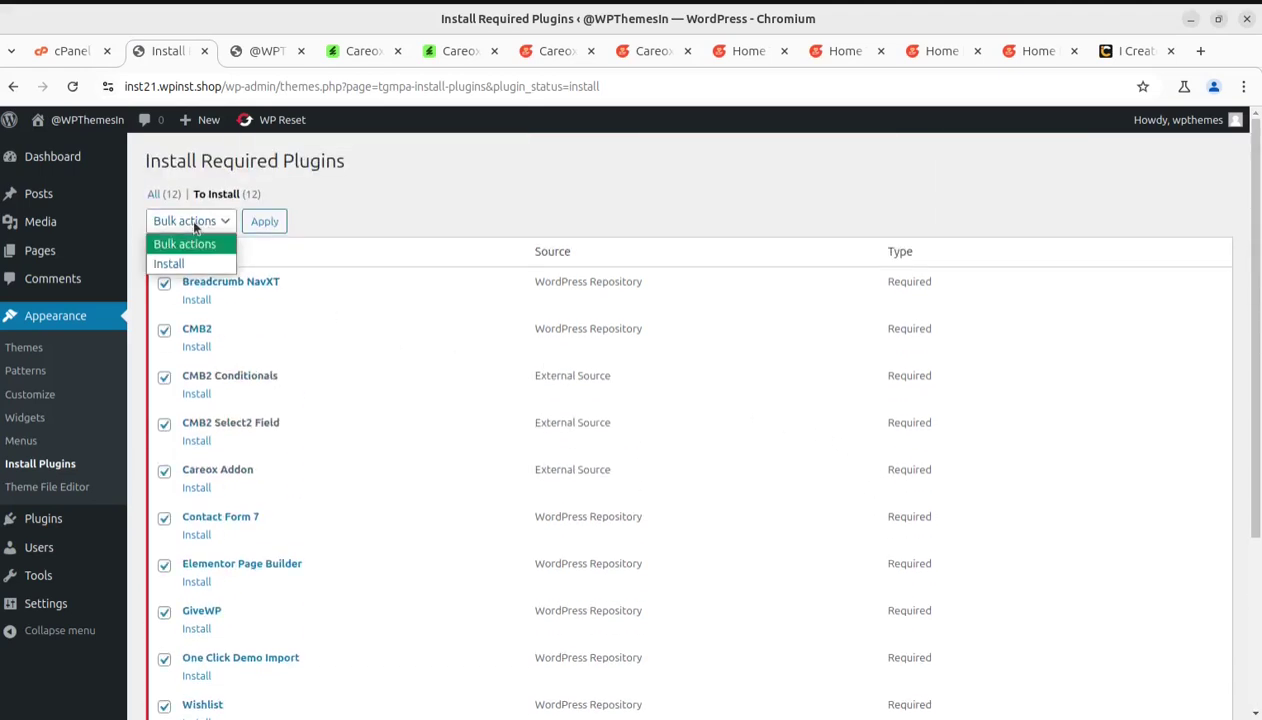
{"action": "left_click", "coordinate": [176, 263]}
{"action": "left_click", "coordinate": [264, 221]}
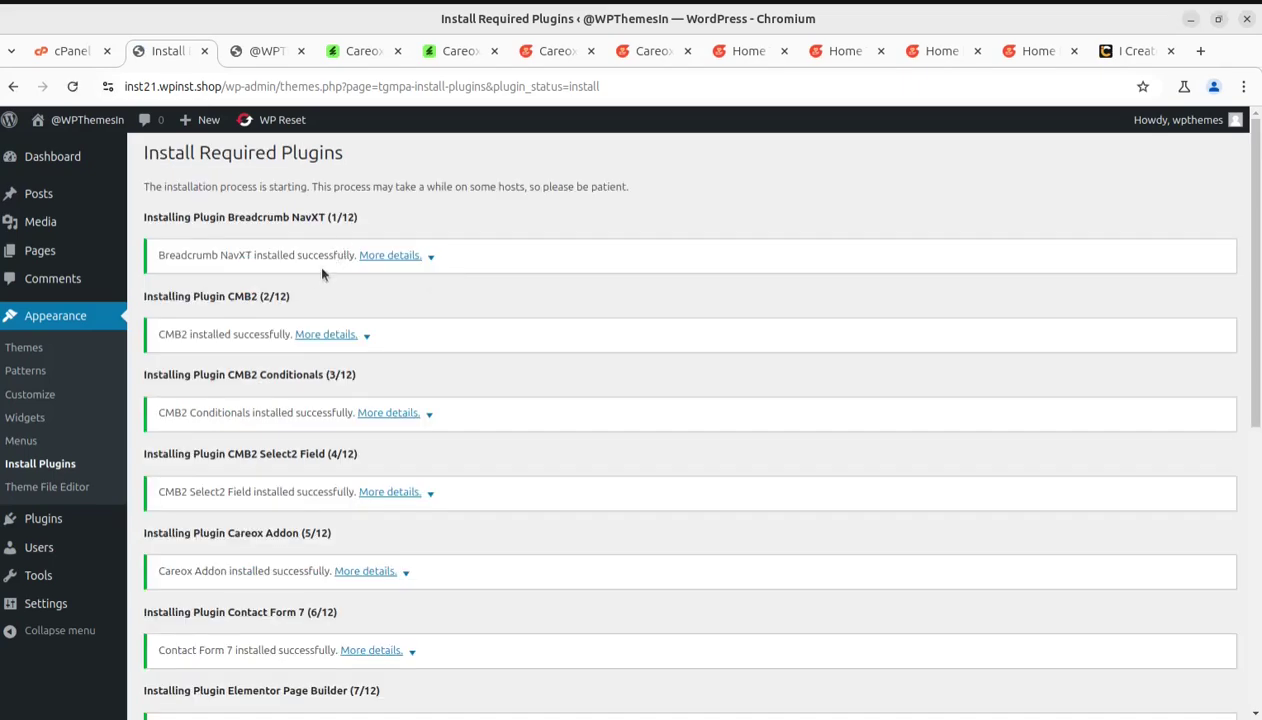
Step: Examine the installation report for each required plugin, from Breadcrumb NavXT to Woocommerce
{"action": "scroll", "coordinate": [400, 308], "scroll_direction": "down", "scroll_amount": 3}
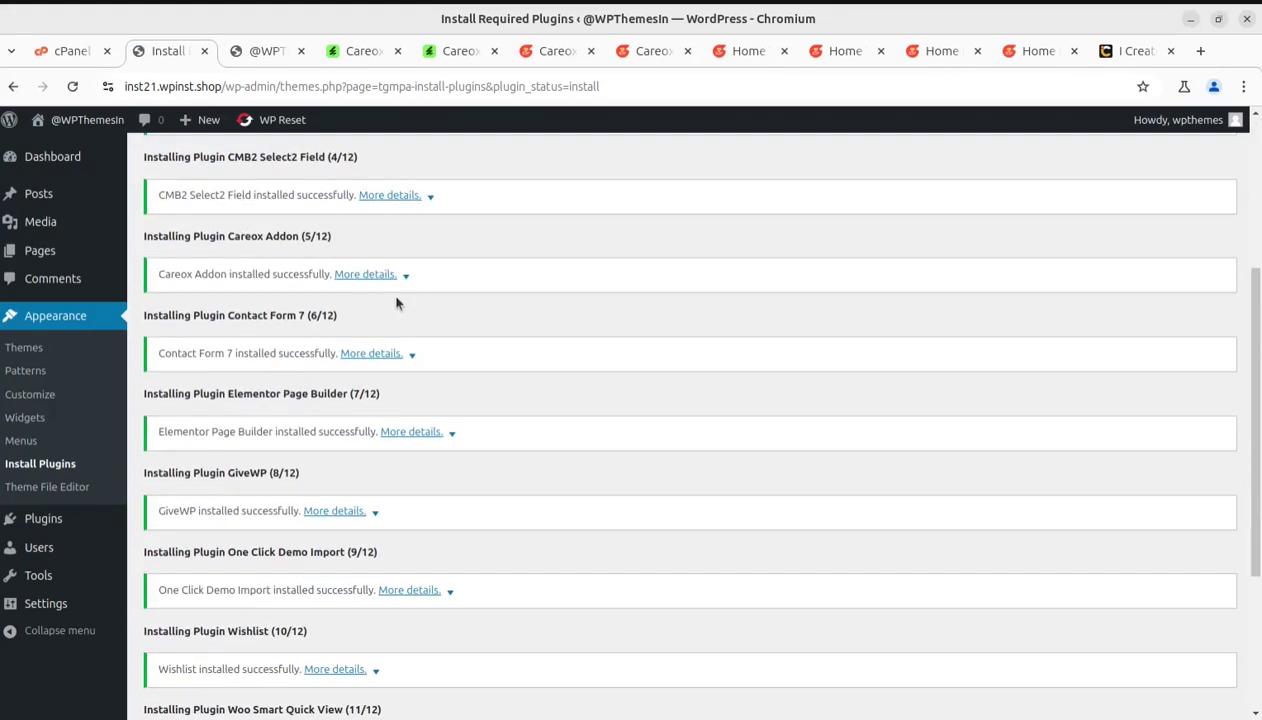
{"action": "scroll", "coordinate": [397, 303], "scroll_direction": "down", "scroll_amount": 3}
{"action": "scroll", "coordinate": [395, 300], "scroll_direction": "up", "scroll_amount": 5}
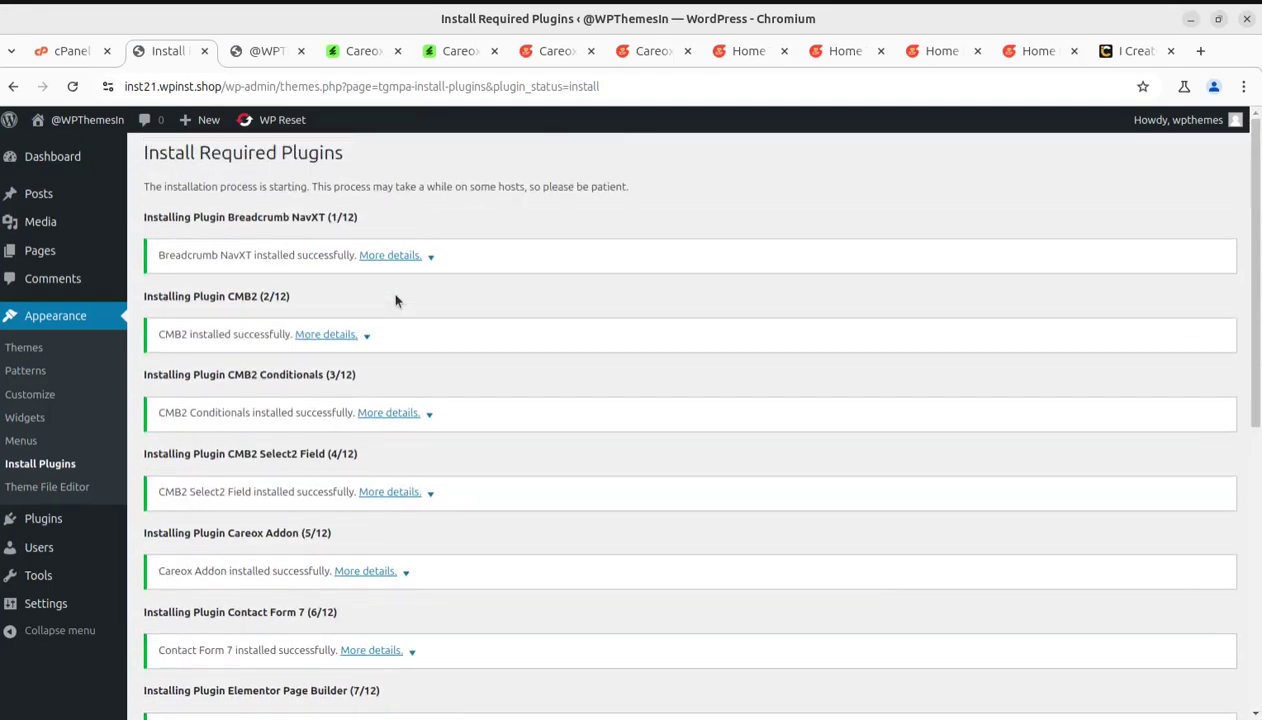
{"action": "scroll", "coordinate": [375, 303], "scroll_direction": "down", "scroll_amount": 1}
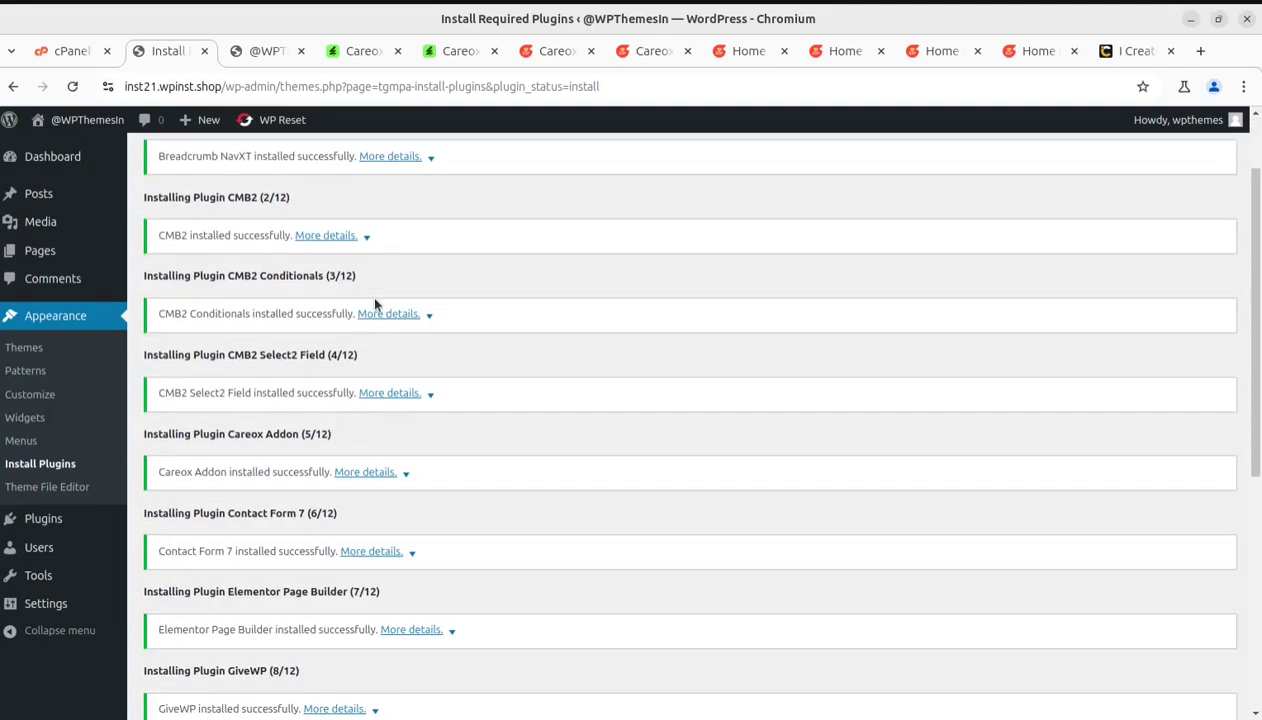
{"action": "scroll", "coordinate": [360, 309], "scroll_direction": "down", "scroll_amount": 3}
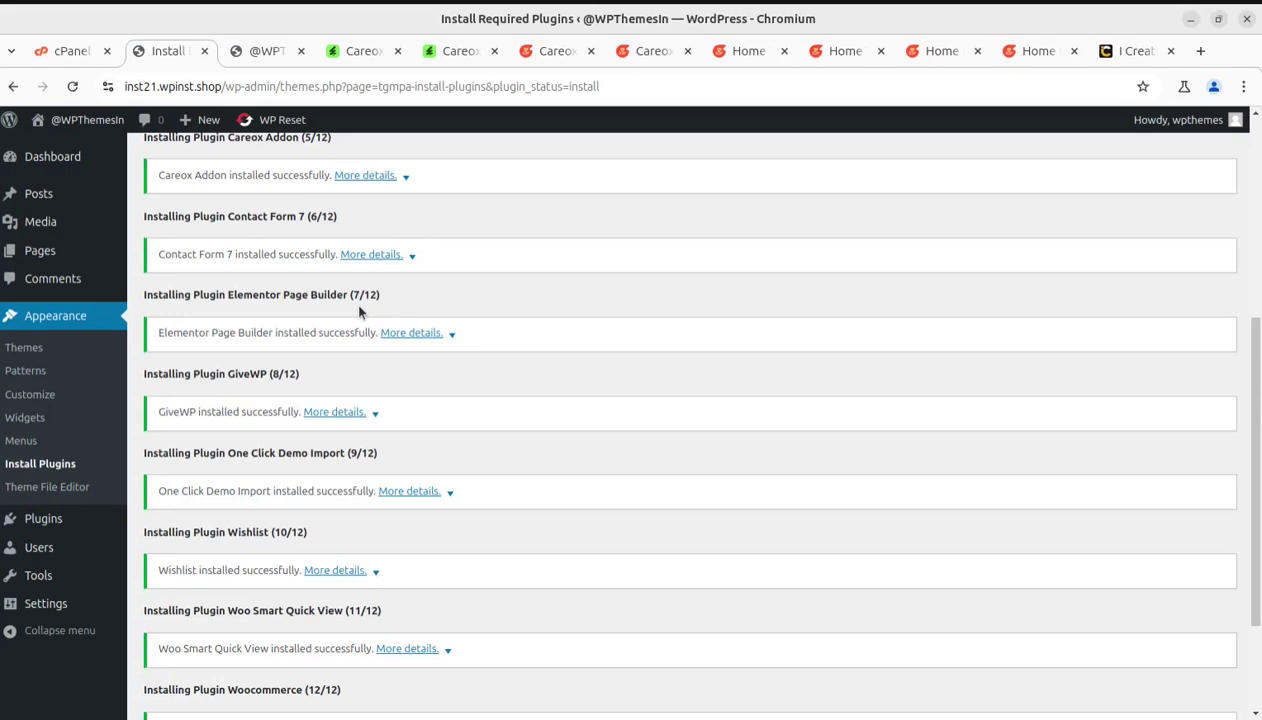
{"action": "scroll", "coordinate": [470, 358], "scroll_direction": "down", "scroll_amount": 2}
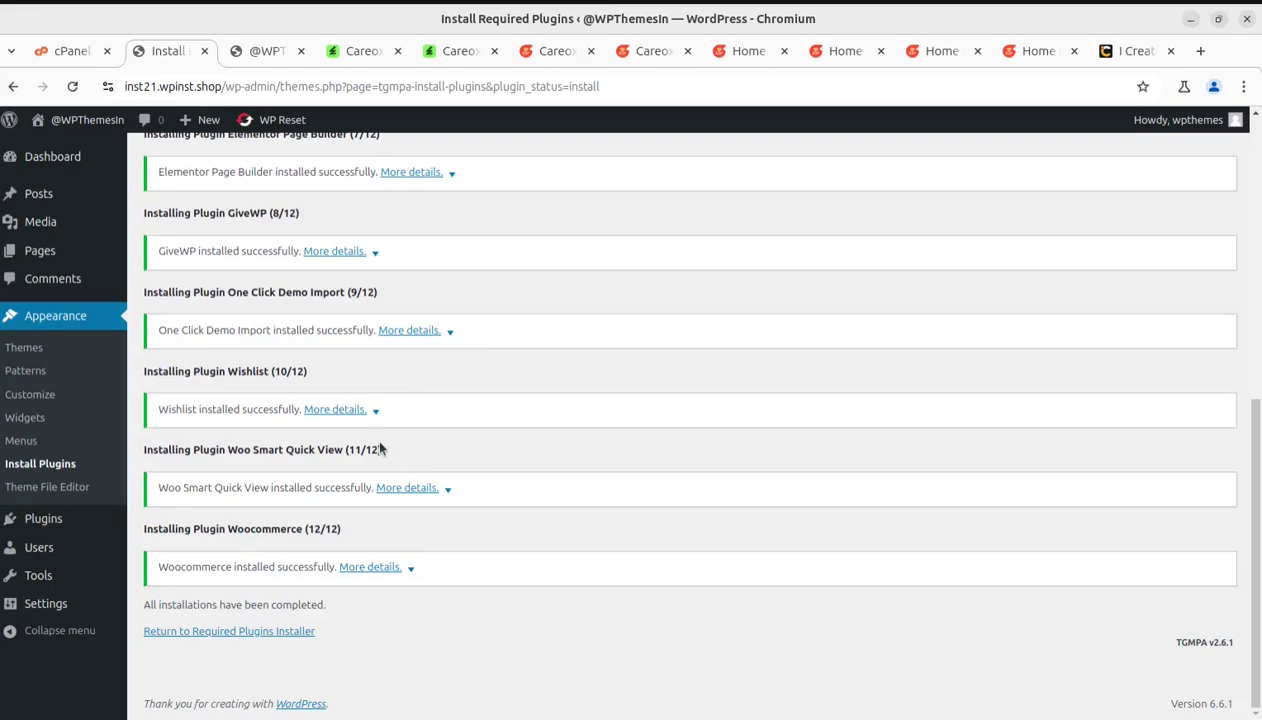
{"action": "scroll", "coordinate": [380, 447], "scroll_direction": "up", "scroll_amount": 3}
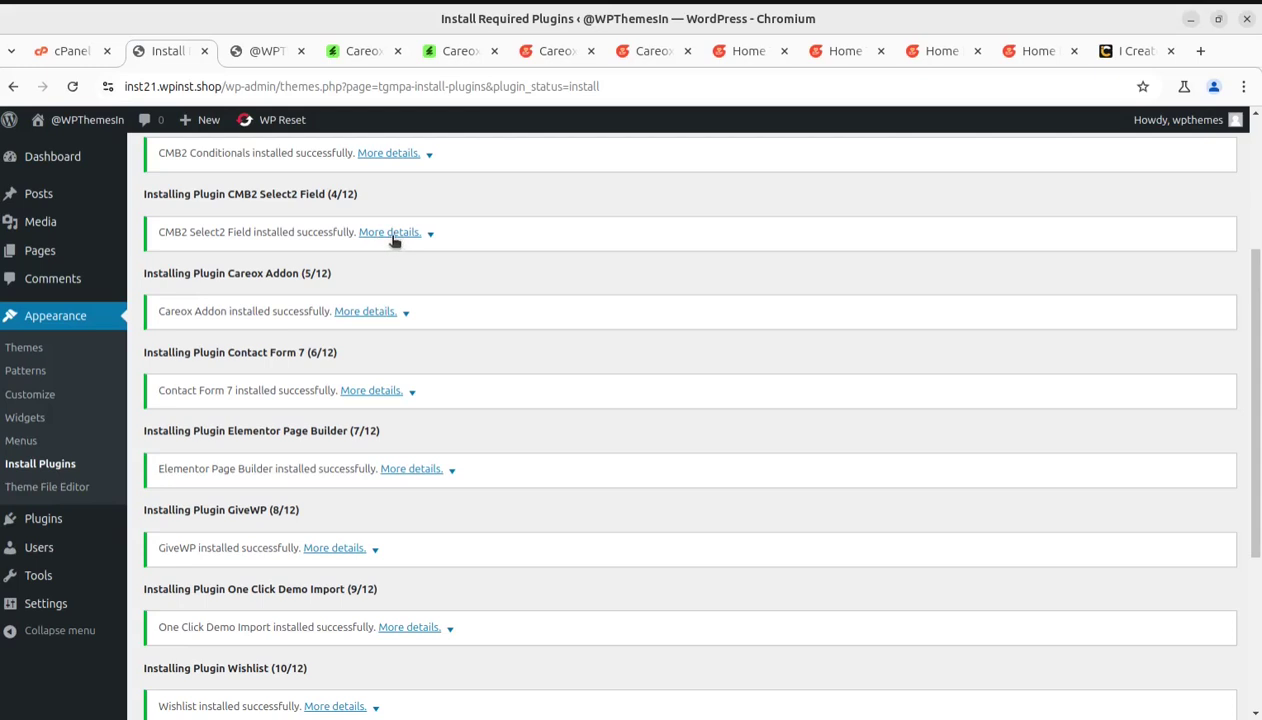
{"action": "scroll", "coordinate": [393, 240], "scroll_direction": "up", "scroll_amount": 2}
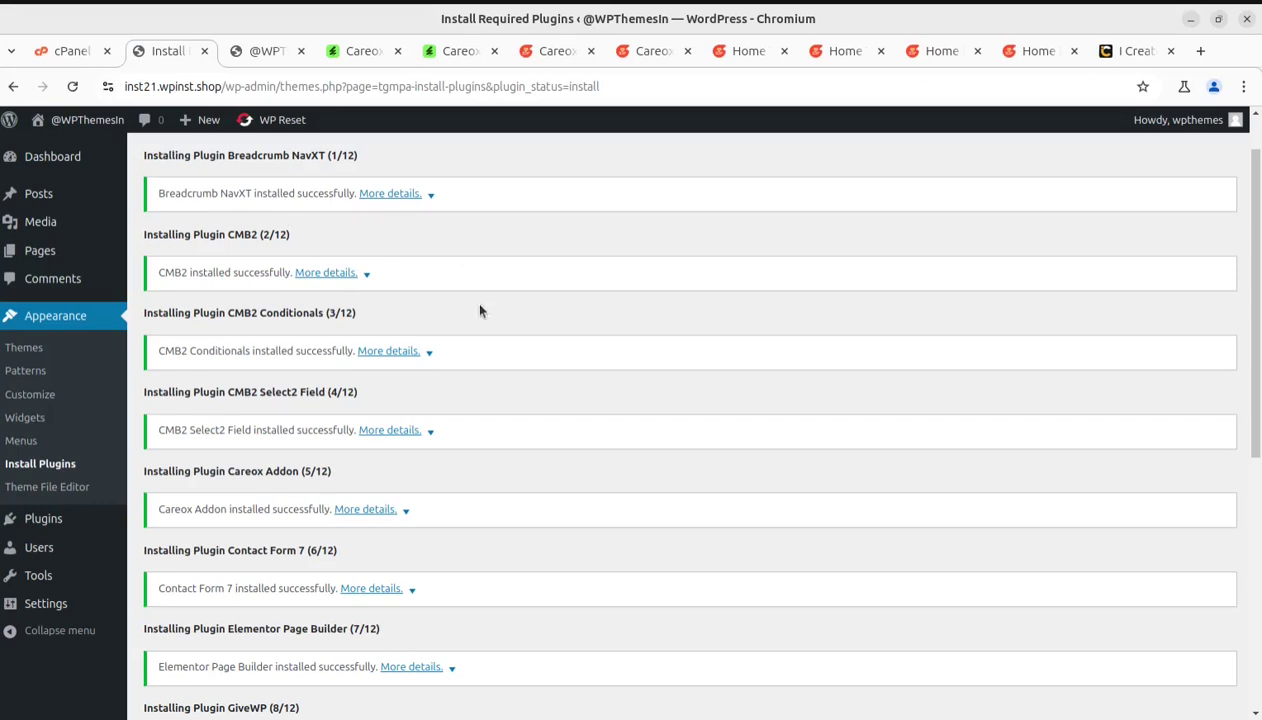
{"action": "scroll", "coordinate": [311, 413], "scroll_direction": "down", "scroll_amount": 3}
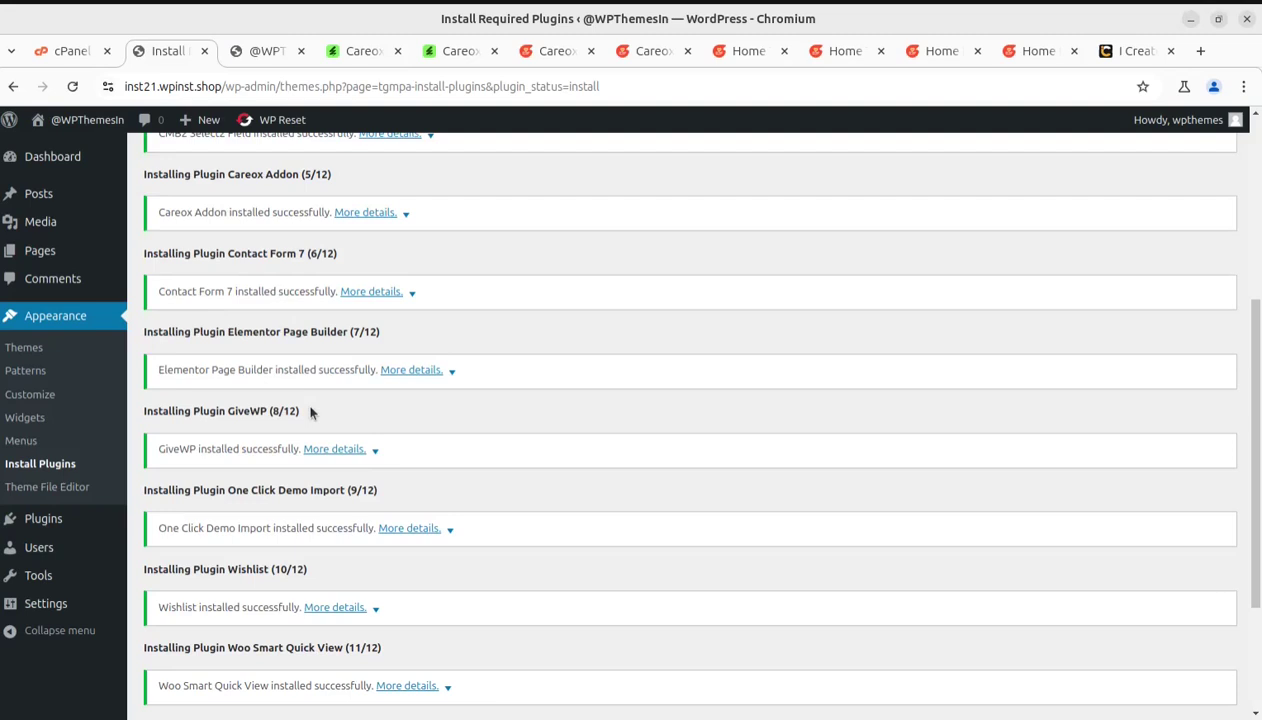
{"action": "scroll", "coordinate": [311, 412], "scroll_direction": "down", "scroll_amount": 2}
Step: Return to the required plugins list and bulk-activate all the installed plugins
{"action": "left_click", "coordinate": [249, 634]}
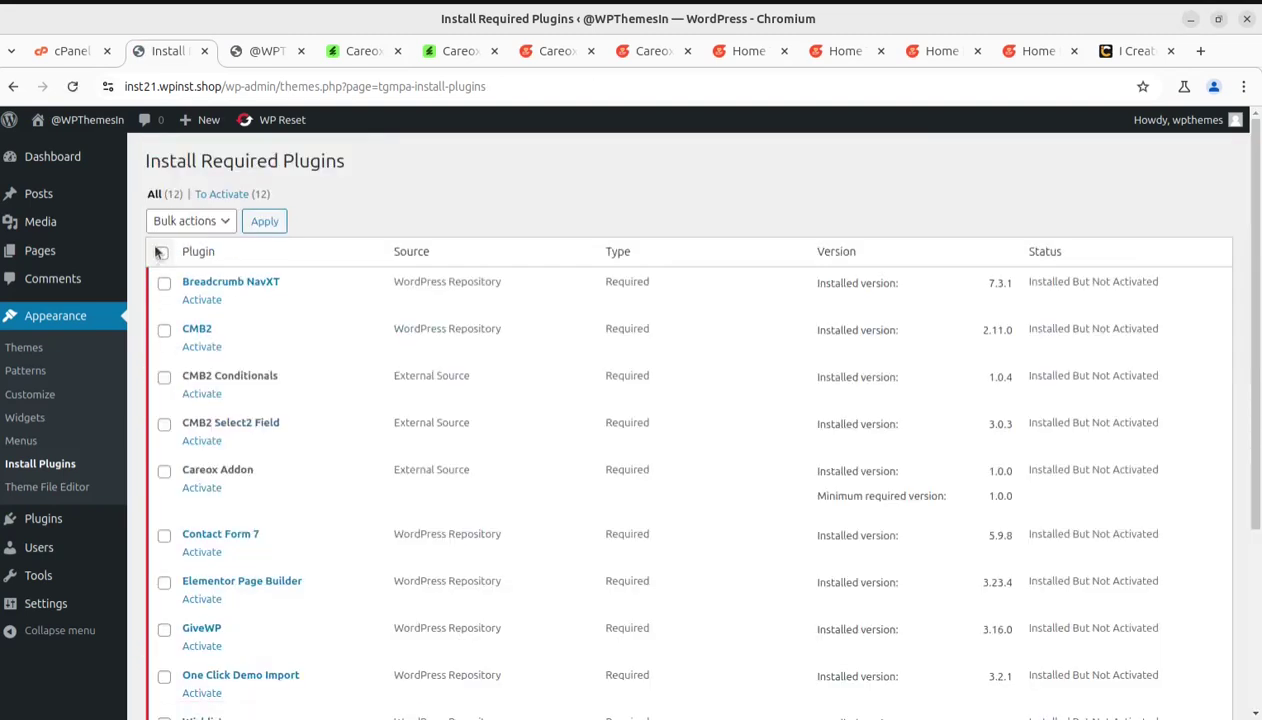
{"action": "left_click", "coordinate": [161, 253]}
{"action": "left_click", "coordinate": [195, 221]}
{"action": "left_click", "coordinate": [172, 301]}
{"action": "left_click", "coordinate": [262, 222]}
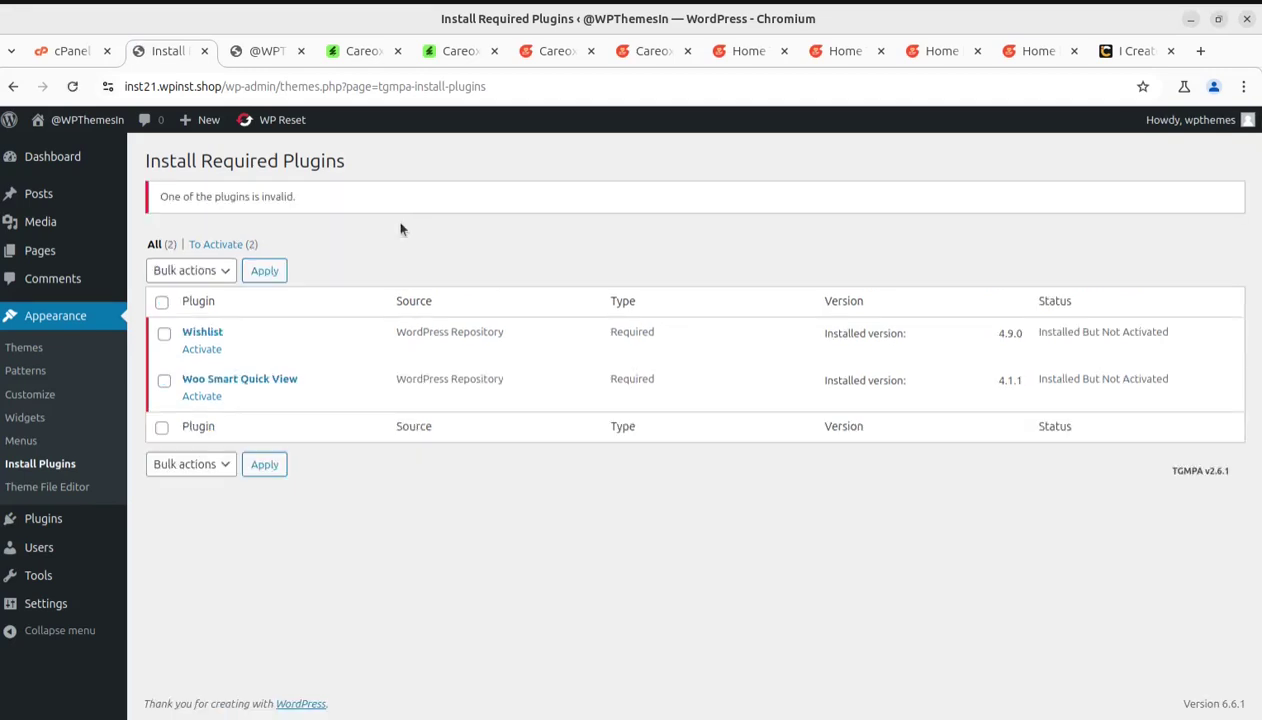
Step: Try to activate the Wishlist plugin, dismissing the GiveWP setup wizard and closing the Elementor onboarding
{"action": "left_click", "coordinate": [203, 351]}
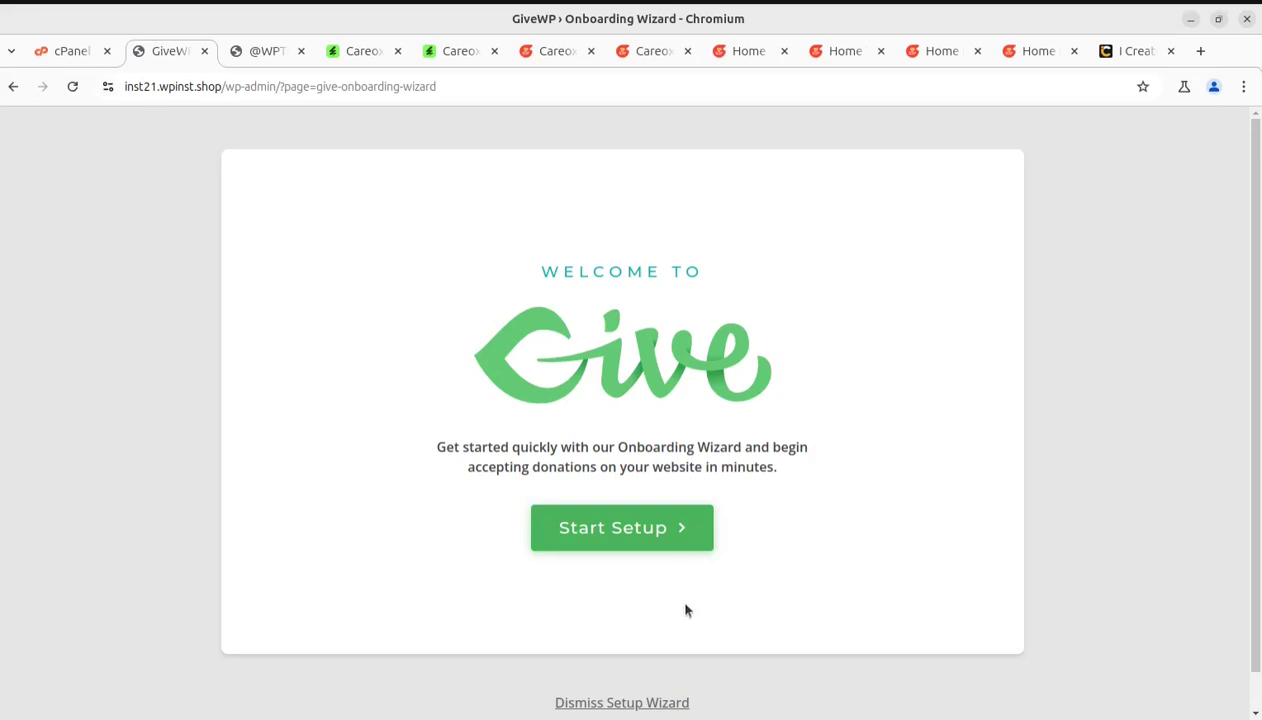
{"action": "left_click", "coordinate": [634, 704]}
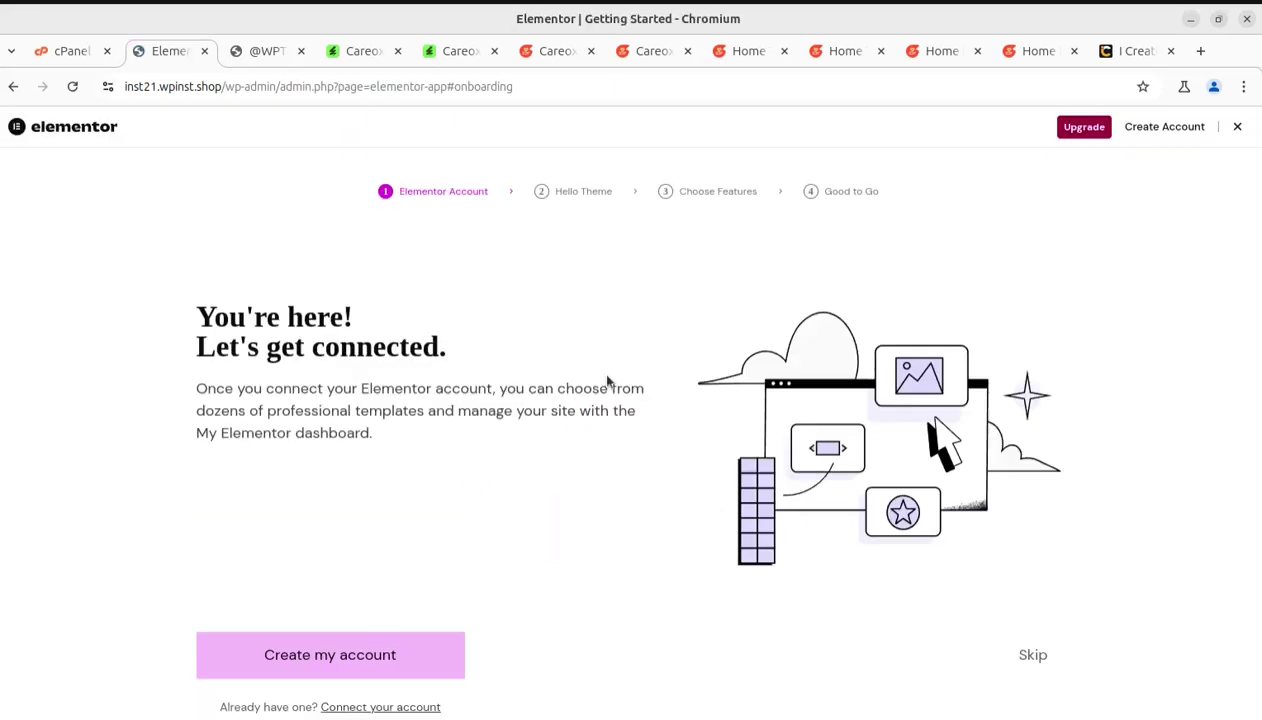
{"action": "left_click", "coordinate": [1237, 128]}
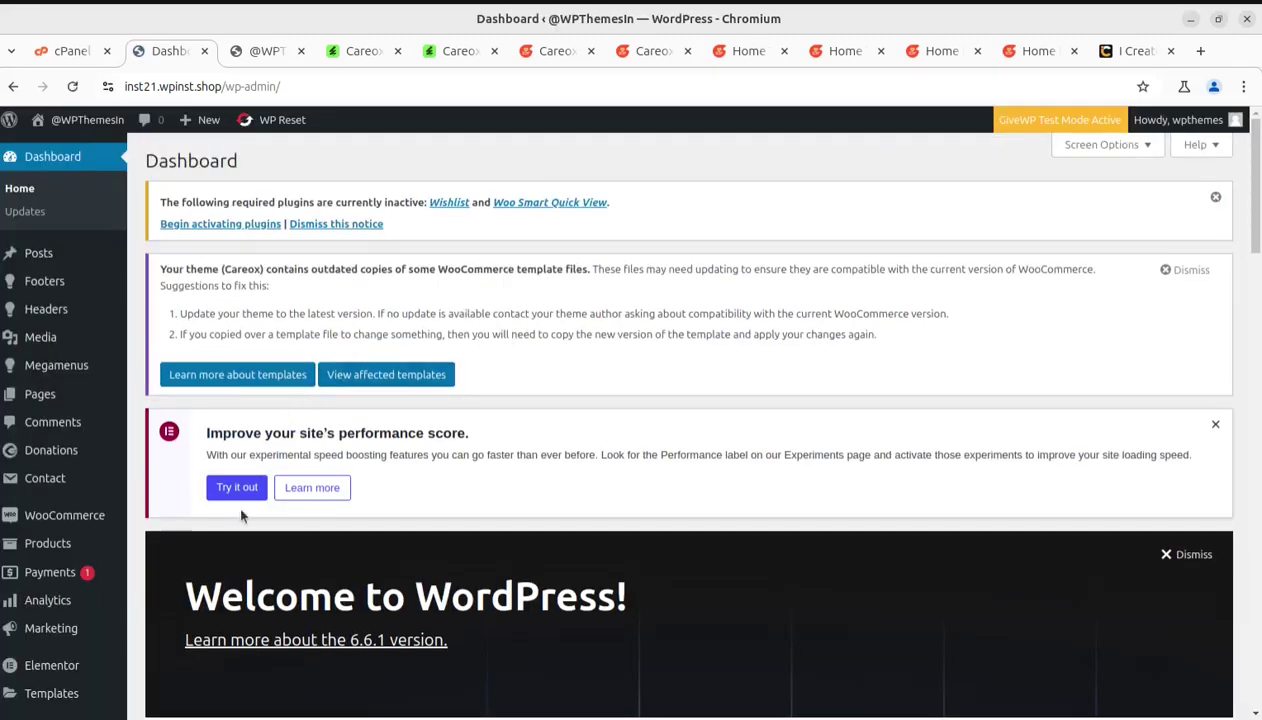
Step: Reopen the list of inactive required plugins from the dashboard notice and activate Wishlist and Woo Smart Quick View
{"action": "left_click", "coordinate": [208, 226]}
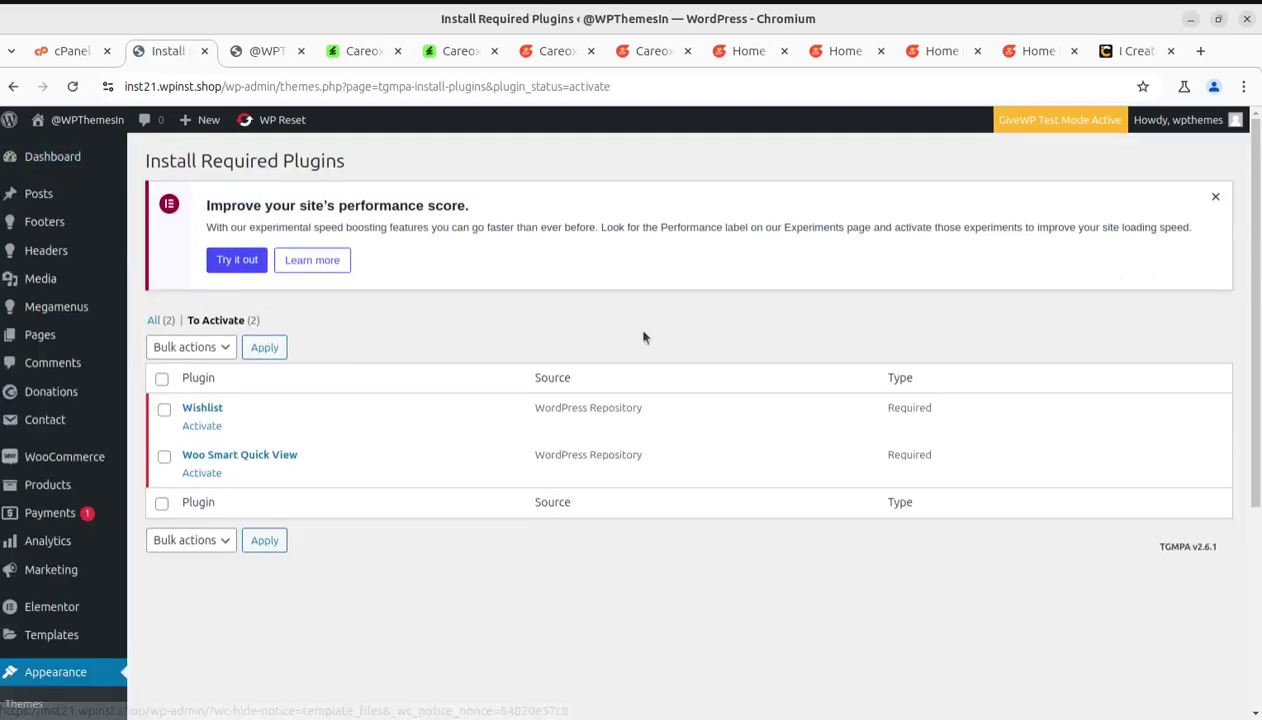
{"action": "left_click", "coordinate": [208, 427]}
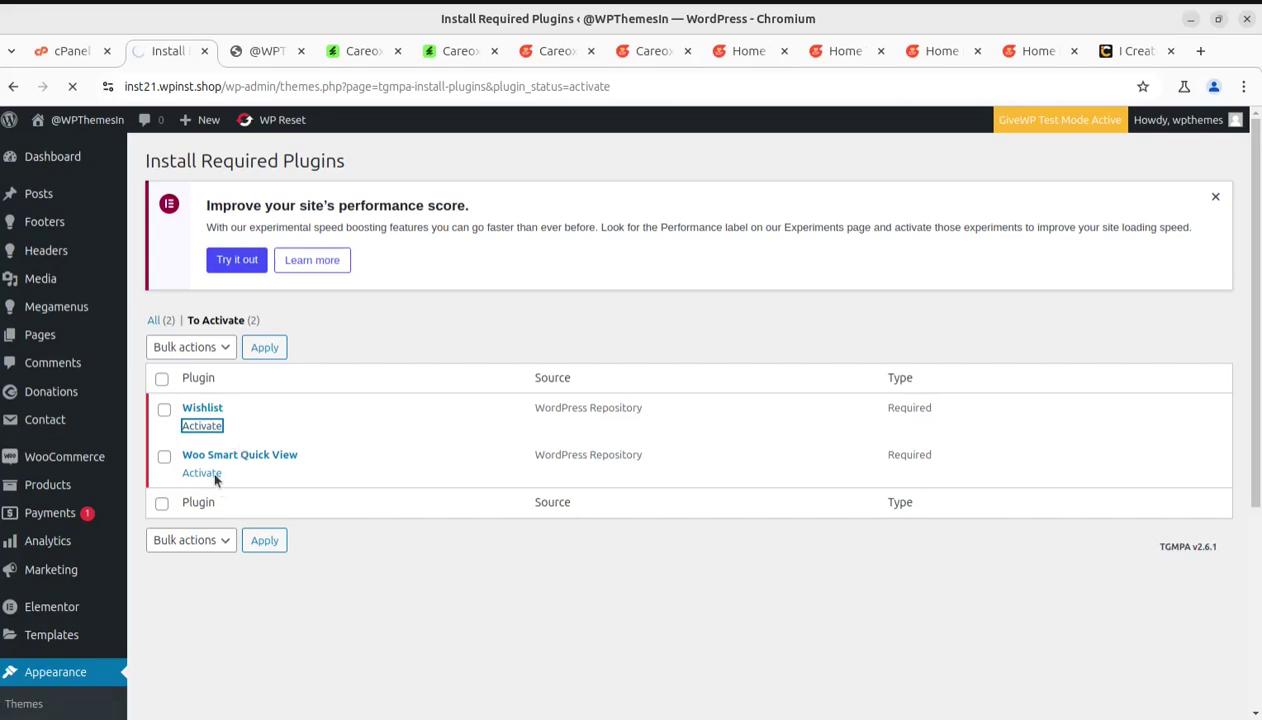
{"action": "left_click", "coordinate": [203, 472]}
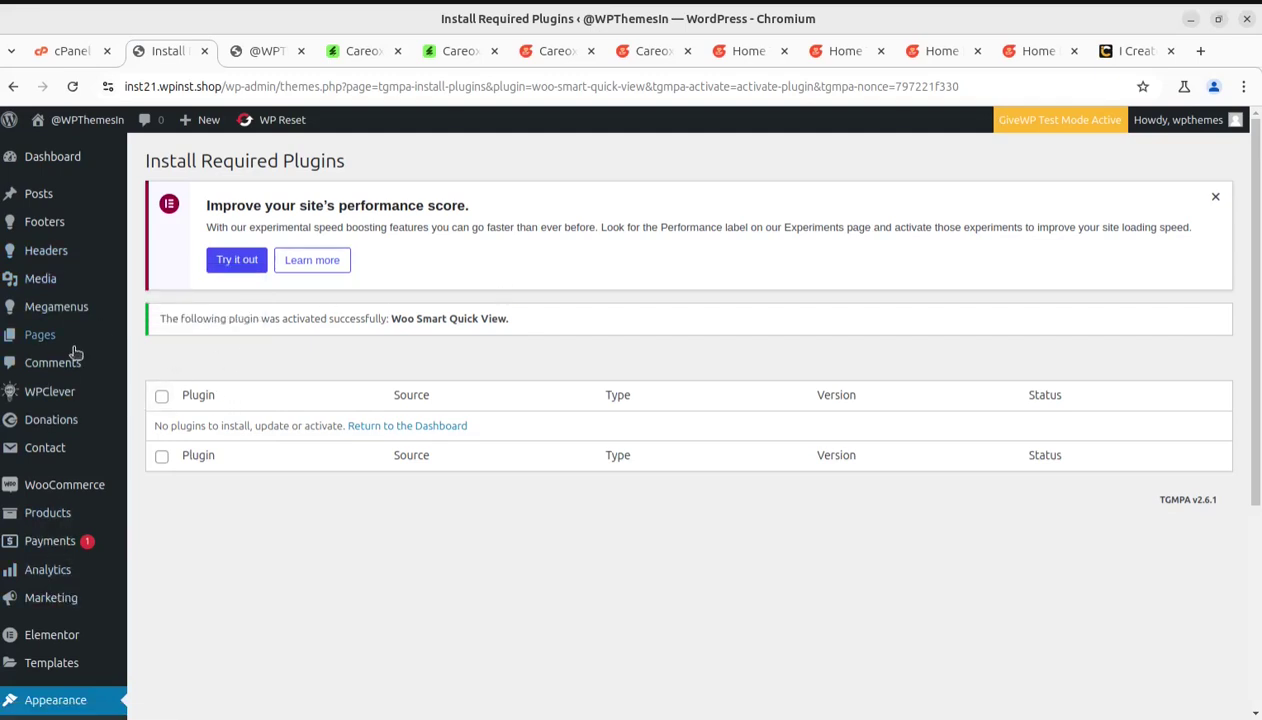
Step: Open the GiveWP payment gateway settings from the test mode notice, dismiss the feature notice and review the gateway options
{"action": "scroll", "coordinate": [100, 410], "scroll_direction": "down", "scroll_amount": 3}
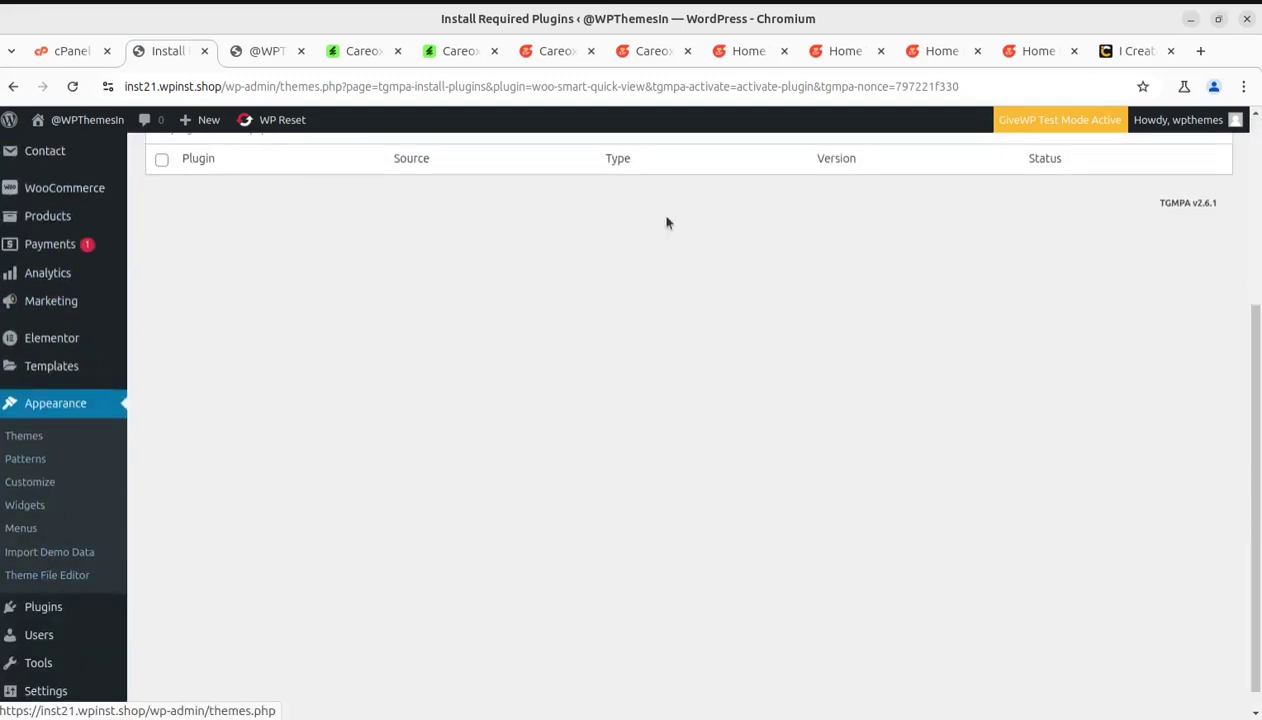
{"action": "left_click", "coordinate": [1075, 125]}
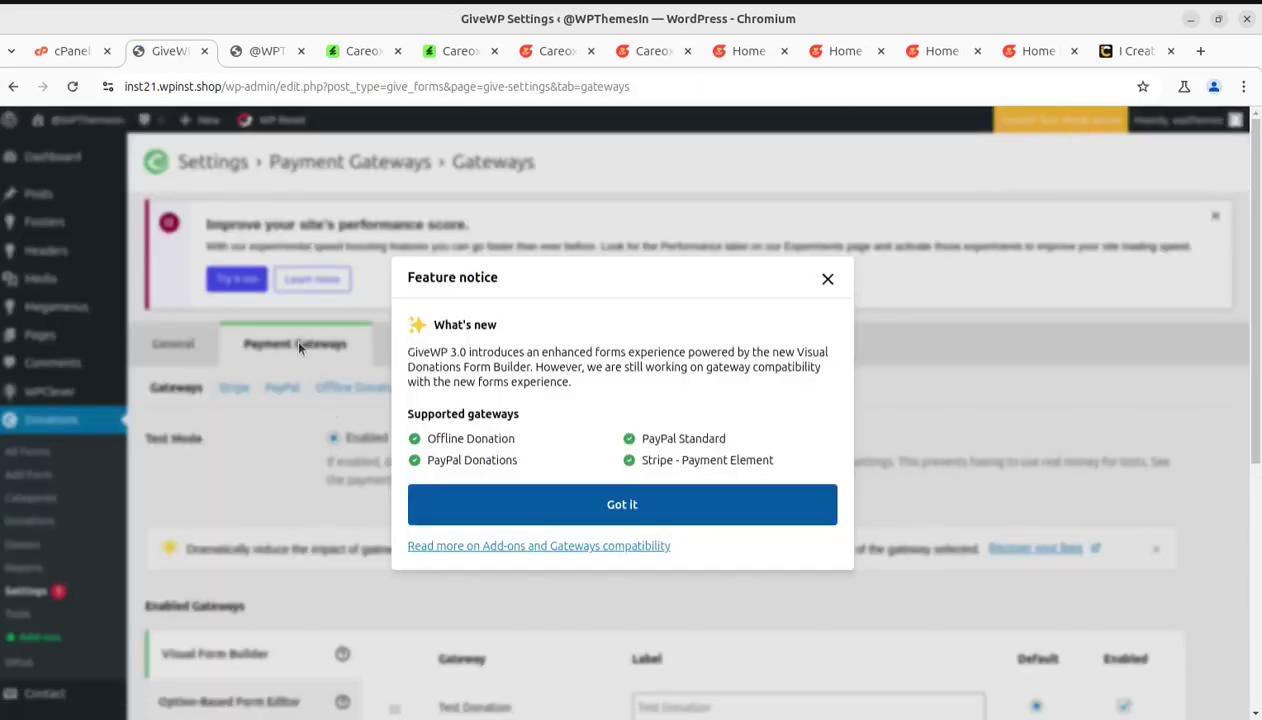
{"action": "left_click", "coordinate": [597, 493]}
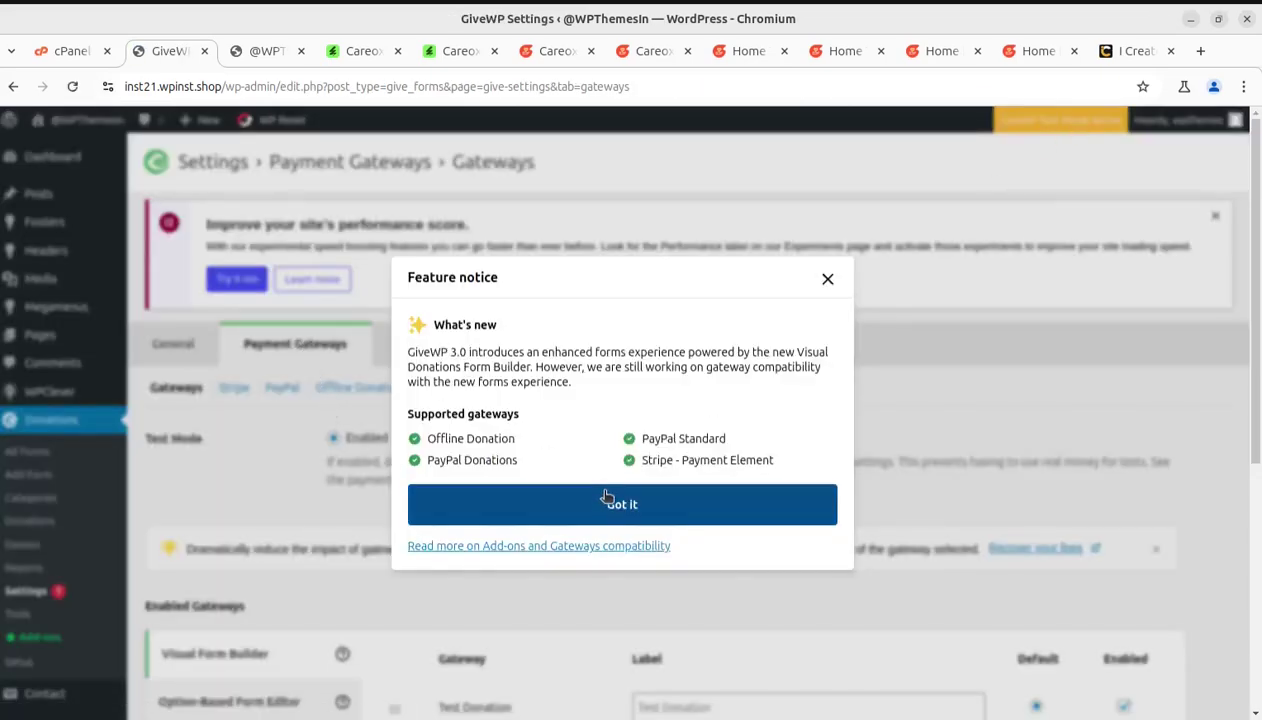
{"action": "scroll", "coordinate": [205, 370], "scroll_direction": "down", "scroll_amount": 4}
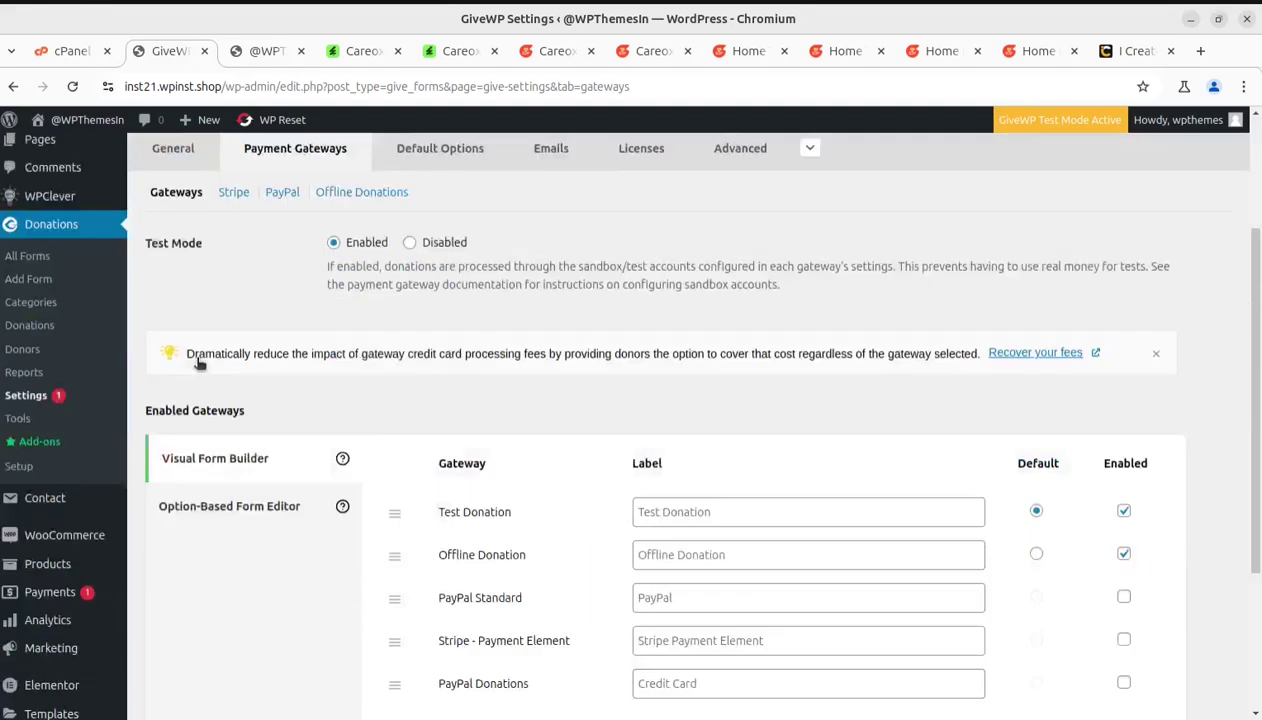
{"action": "scroll", "coordinate": [198, 366], "scroll_direction": "up", "scroll_amount": 3}
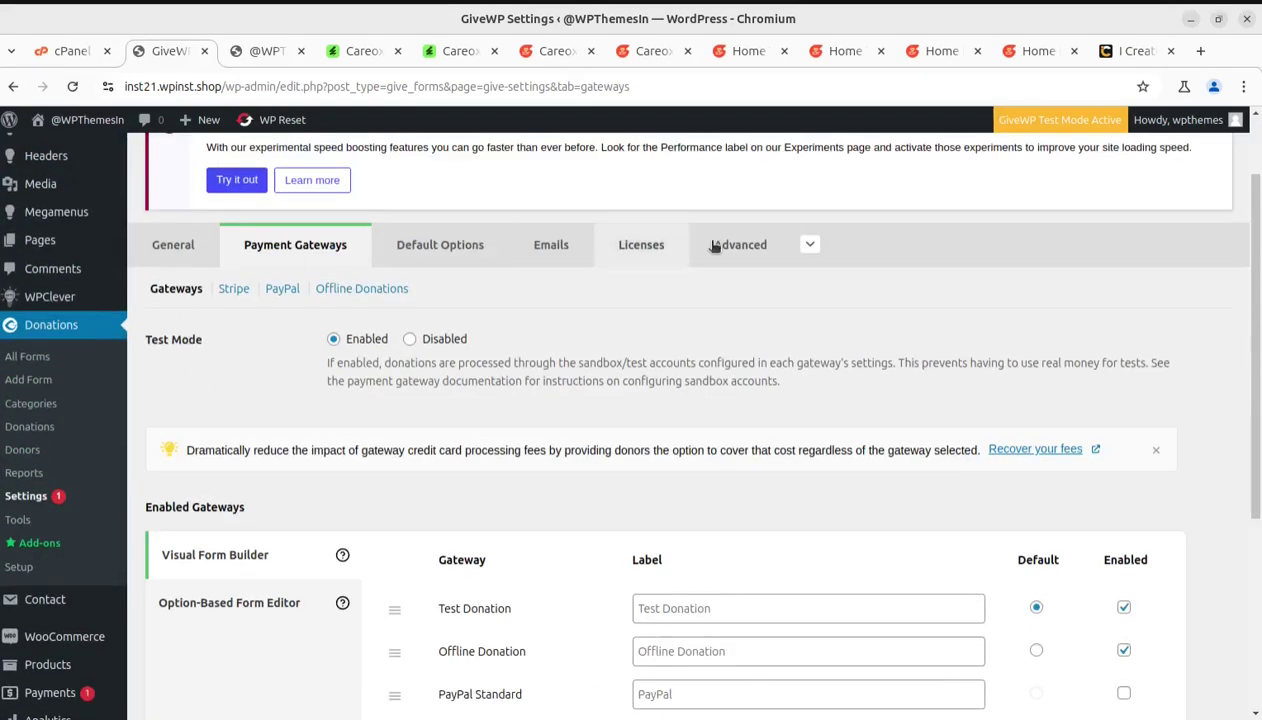
{"action": "scroll", "coordinate": [1006, 197], "scroll_direction": "up", "scroll_amount": 1}
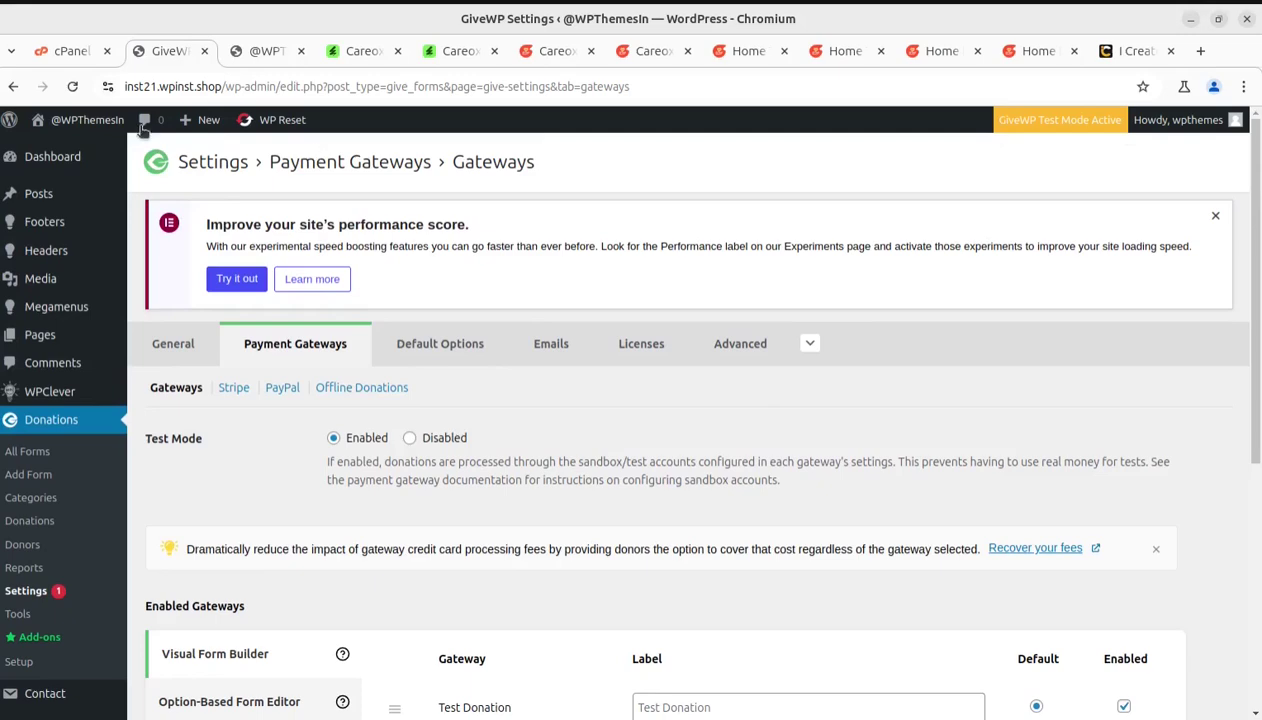
Step: Return to the WordPress dashboard and dismiss the notice about outdated WooCommerce template files
{"action": "left_click", "coordinate": [92, 157]}
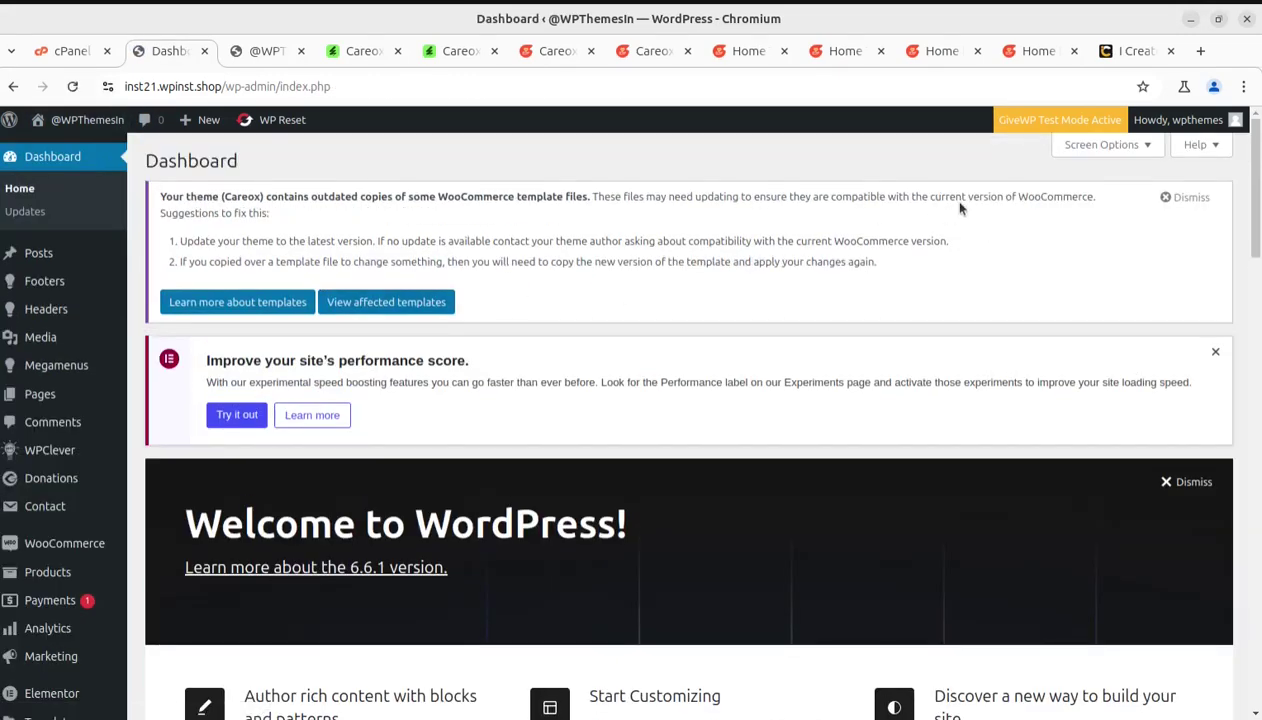
{"action": "left_click", "coordinate": [1168, 199]}
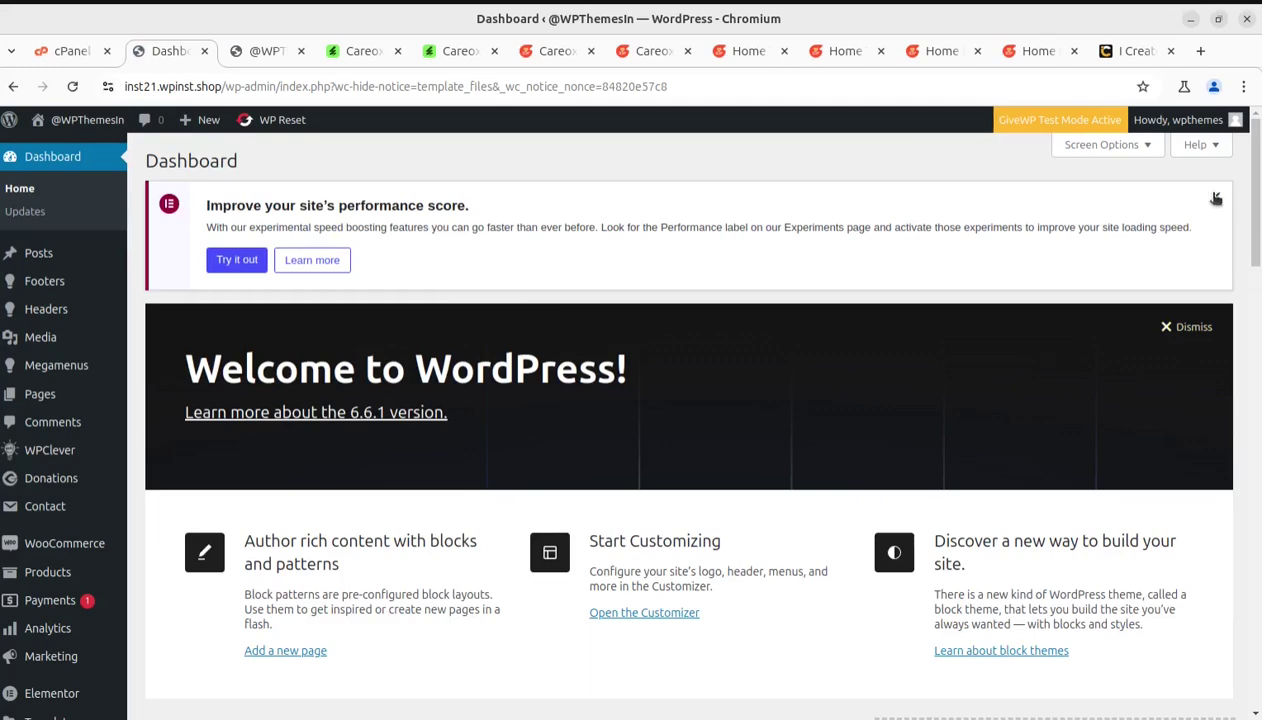
Step: Dismiss Elementor's notice about improving the site's performance score and look over the dashboard widgets
{"action": "left_click", "coordinate": [1212, 202]}
{"action": "scroll", "coordinate": [375, 240], "scroll_direction": "down", "scroll_amount": 1}
{"action": "scroll", "coordinate": [375, 238], "scroll_direction": "down", "scroll_amount": 3}
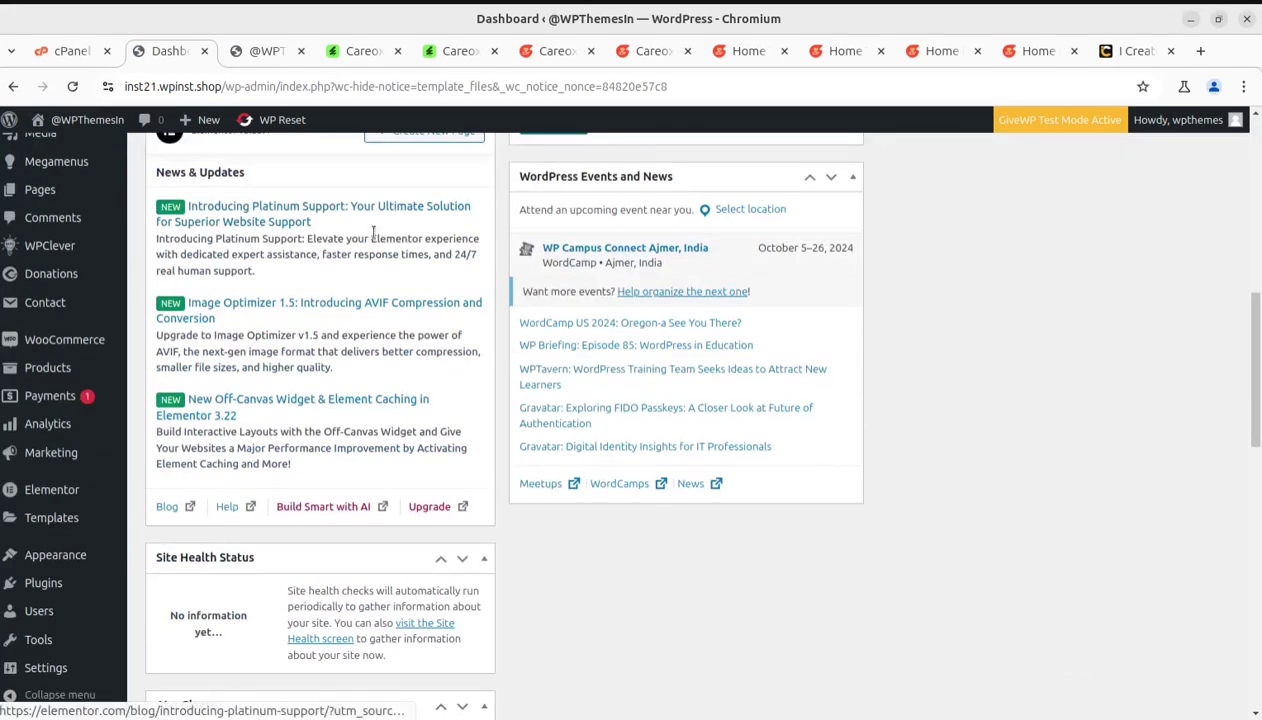
Step: Reload the live site's front page and examine how the blog layout looks with the new theme
{"action": "left_click", "coordinate": [264, 51]}
{"action": "left_click", "coordinate": [70, 87]}
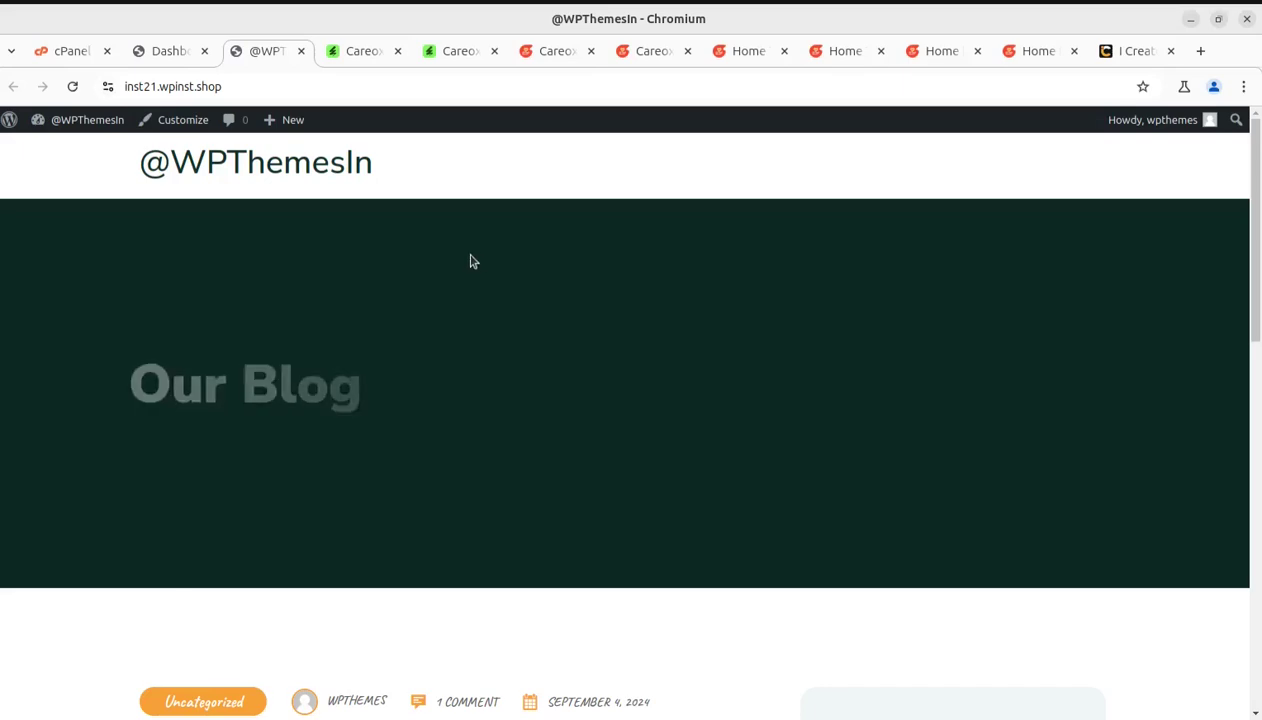
{"action": "scroll", "coordinate": [468, 256], "scroll_direction": "down", "scroll_amount": 5}
{"action": "scroll", "coordinate": [468, 257], "scroll_direction": "up", "scroll_amount": 6}
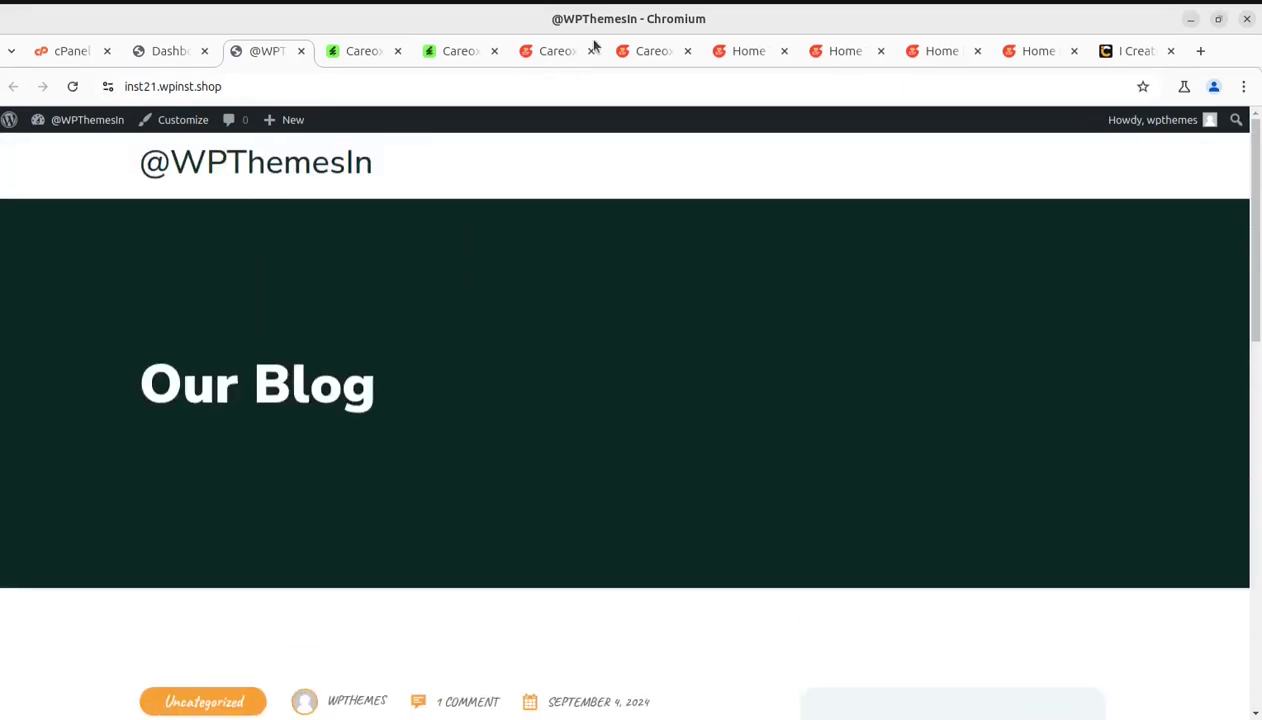
Step: Examine the main Careox demo homepage and the hero, service and about sections of the Home Two demo
{"action": "left_click", "coordinate": [657, 58]}
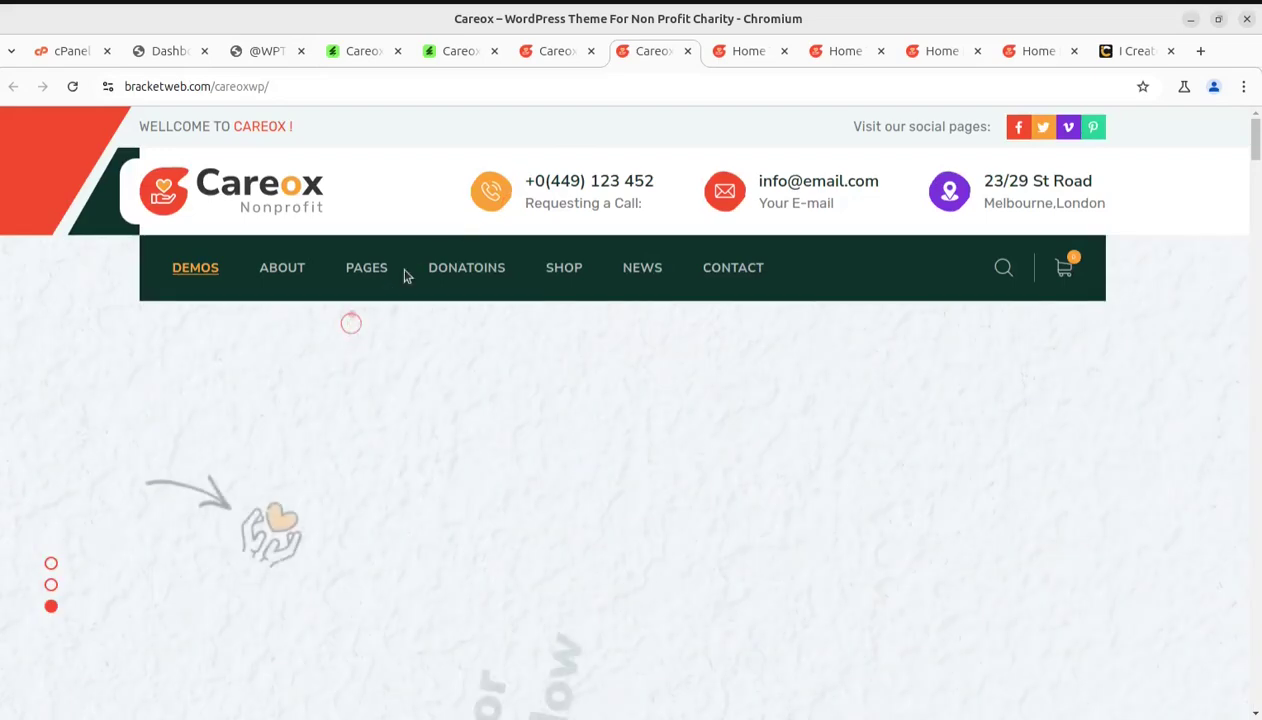
{"action": "left_click", "coordinate": [556, 54]}
{"action": "left_click", "coordinate": [736, 56]}
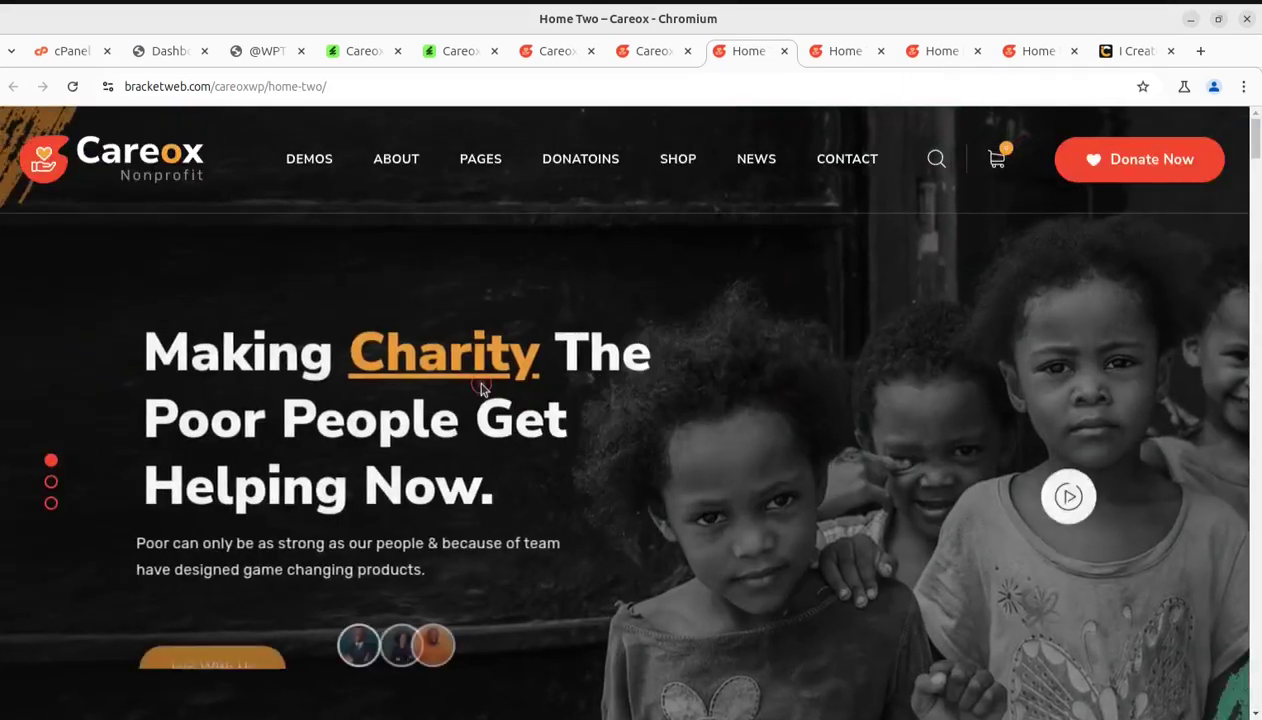
{"action": "scroll", "coordinate": [513, 380], "scroll_direction": "down", "scroll_amount": 2}
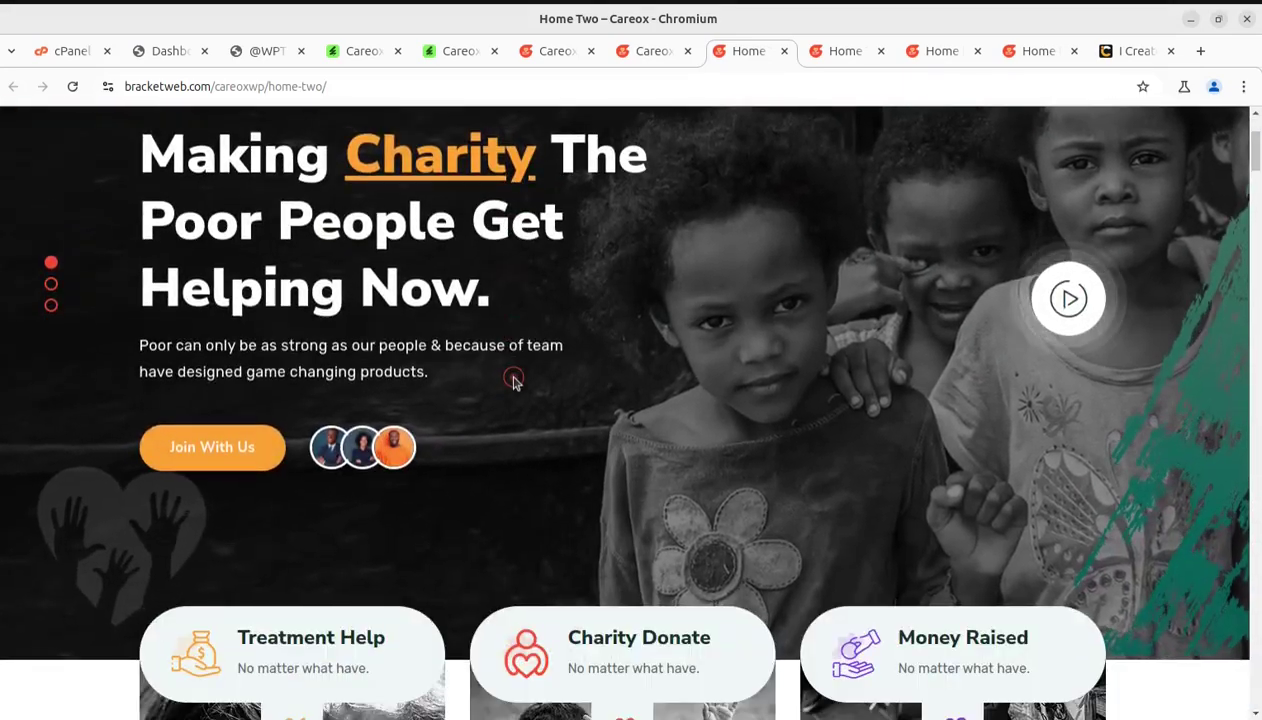
{"action": "scroll", "coordinate": [513, 380], "scroll_direction": "down", "scroll_amount": 1}
{"action": "scroll", "coordinate": [513, 380], "scroll_direction": "down", "scroll_amount": 3}
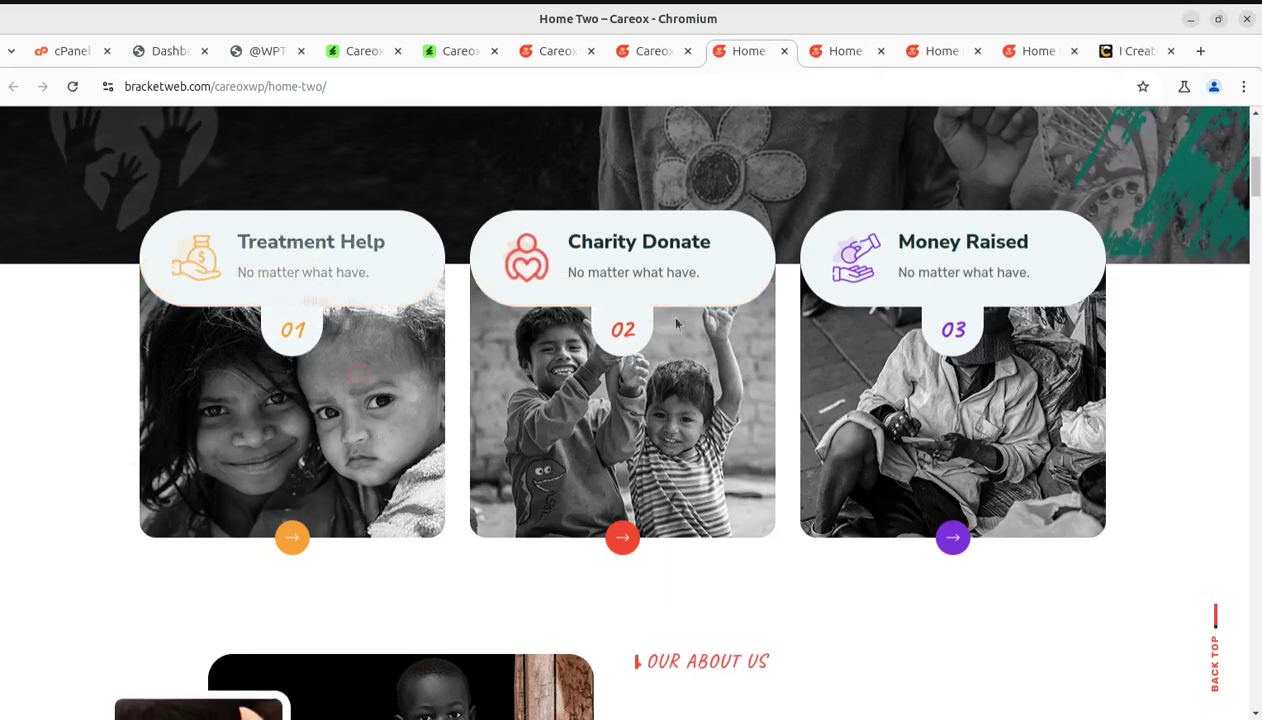
{"action": "scroll", "coordinate": [742, 338], "scroll_direction": "down", "scroll_amount": 4}
Step: Examine the Home Three demo from its hero banner through the about, service and team sections
{"action": "left_click", "coordinate": [834, 51]}
{"action": "scroll", "coordinate": [495, 352], "scroll_direction": "down", "scroll_amount": 1}
{"action": "scroll", "coordinate": [495, 352], "scroll_direction": "up", "scroll_amount": 10}
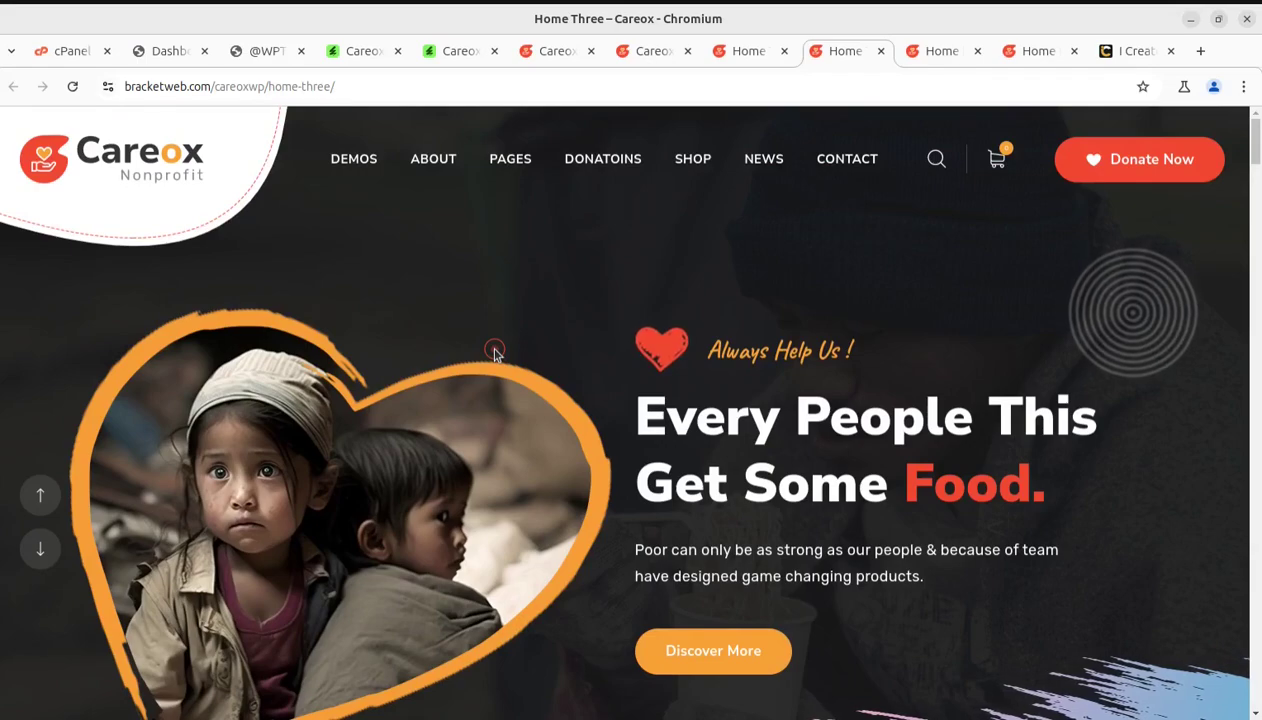
{"action": "scroll", "coordinate": [495, 352], "scroll_direction": "down", "scroll_amount": 4}
{"action": "scroll", "coordinate": [495, 352], "scroll_direction": "down", "scroll_amount": 4}
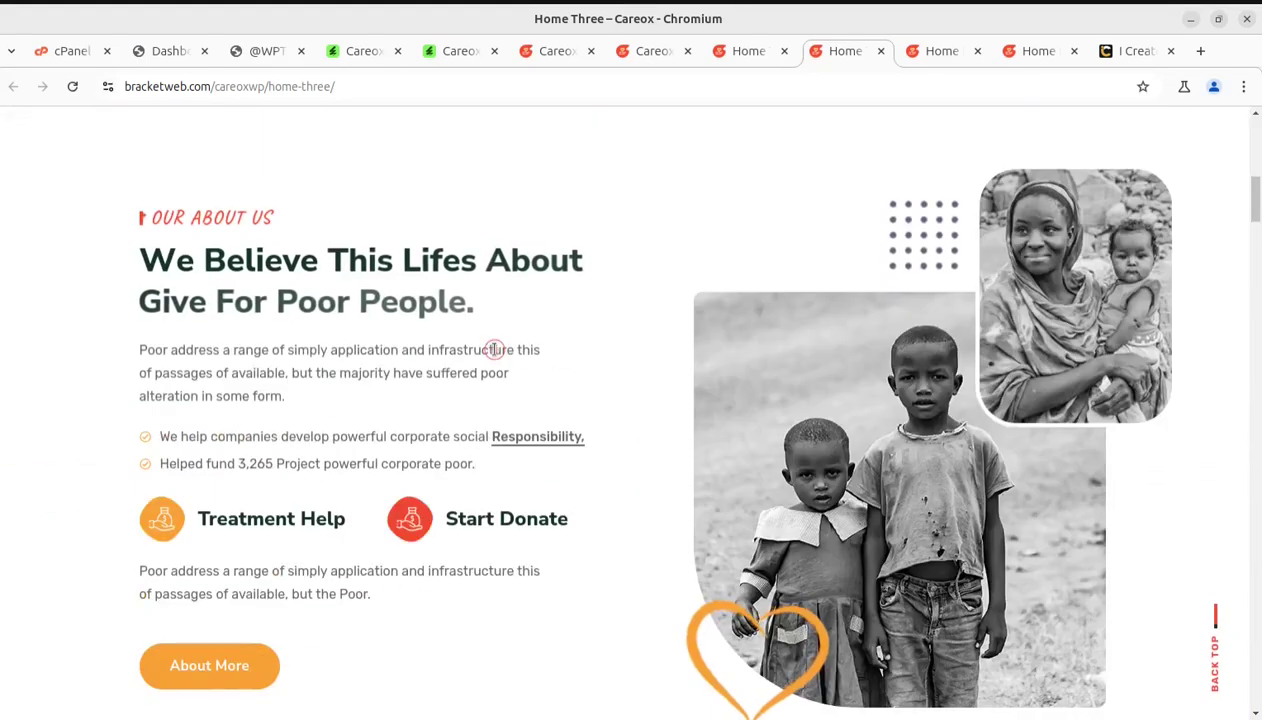
{"action": "scroll", "coordinate": [495, 352], "scroll_direction": "down", "scroll_amount": 8}
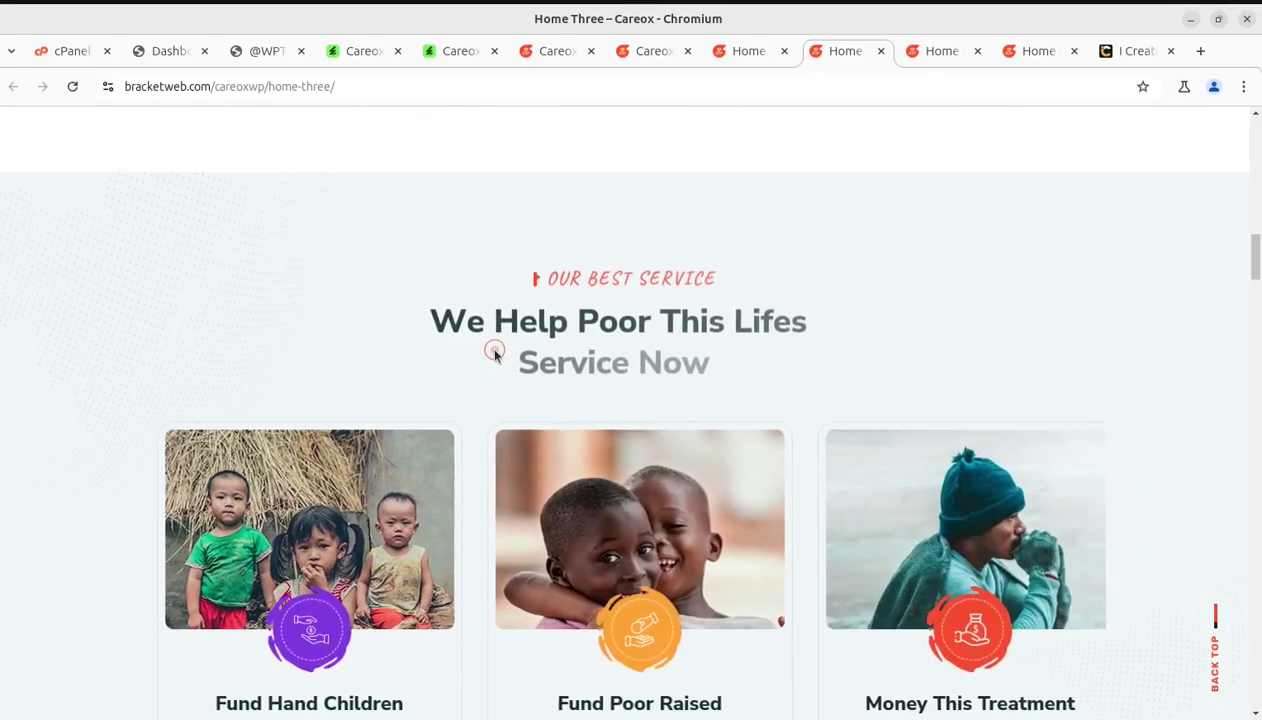
{"action": "scroll", "coordinate": [493, 352], "scroll_direction": "down", "scroll_amount": 5}
{"action": "scroll", "coordinate": [490, 350], "scroll_direction": "up", "scroll_amount": 4}
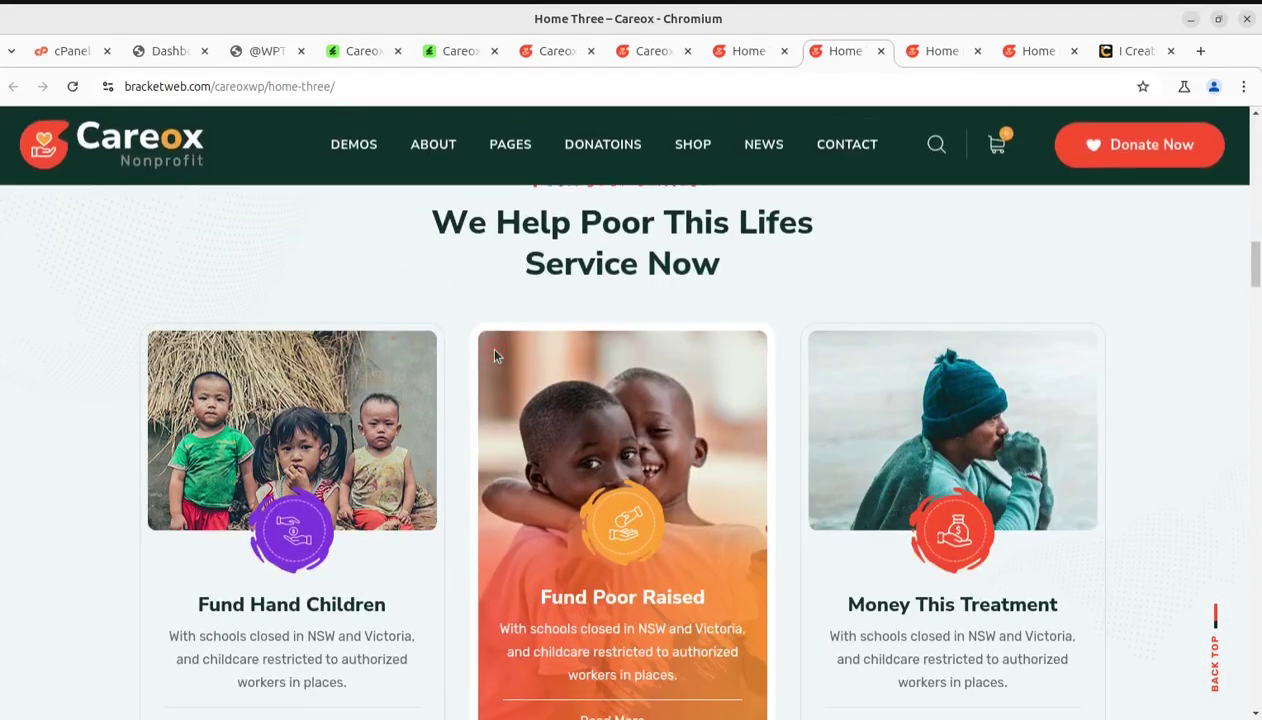
{"action": "scroll", "coordinate": [450, 352], "scroll_direction": "down", "scroll_amount": 7}
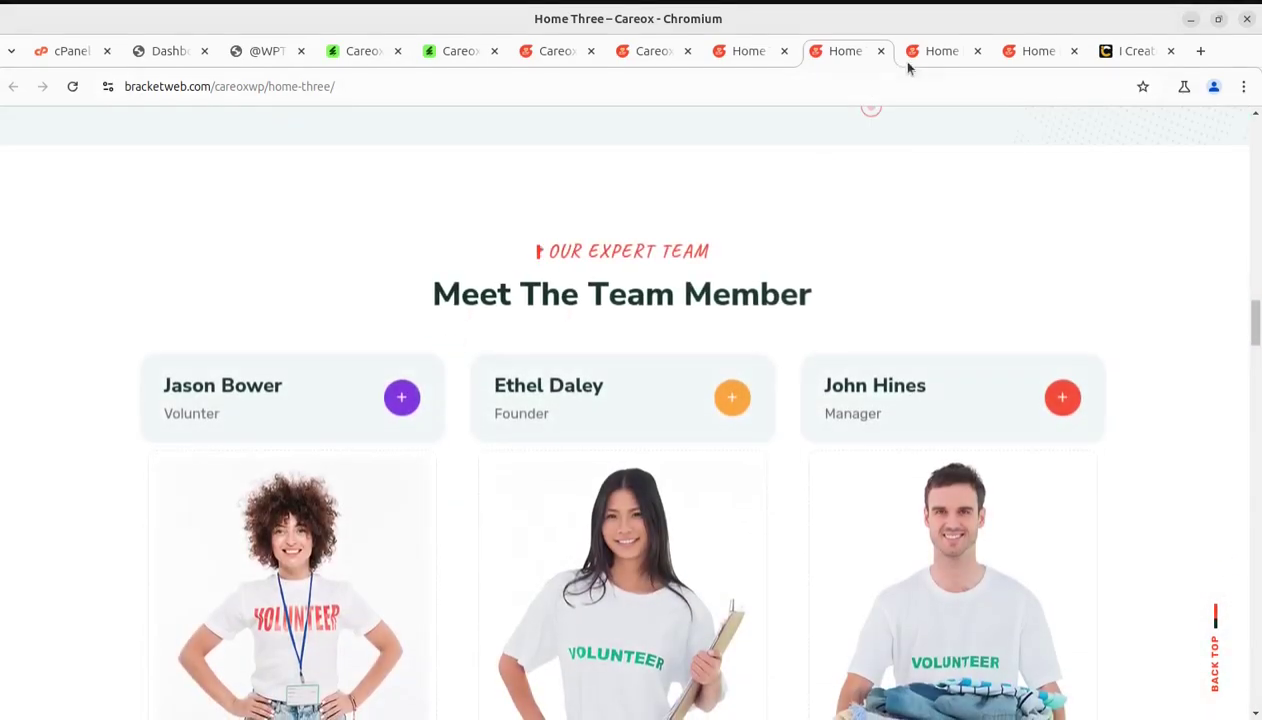
Step: View the Home Four demo, revisit the other variants and examine the main Careox demo homepage's sections
{"action": "left_click", "coordinate": [940, 51]}
{"action": "scroll", "coordinate": [482, 473], "scroll_direction": "up", "scroll_amount": 6}
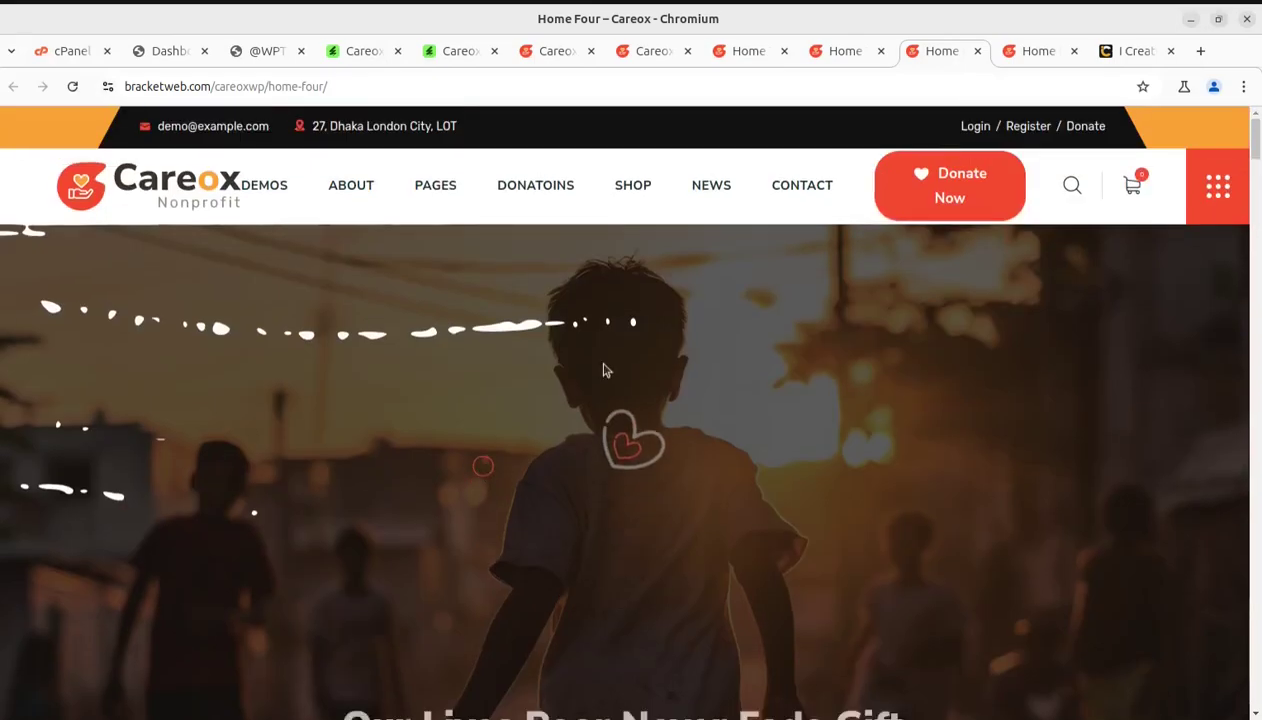
{"action": "left_click", "coordinate": [838, 52]}
{"action": "left_click", "coordinate": [752, 52]}
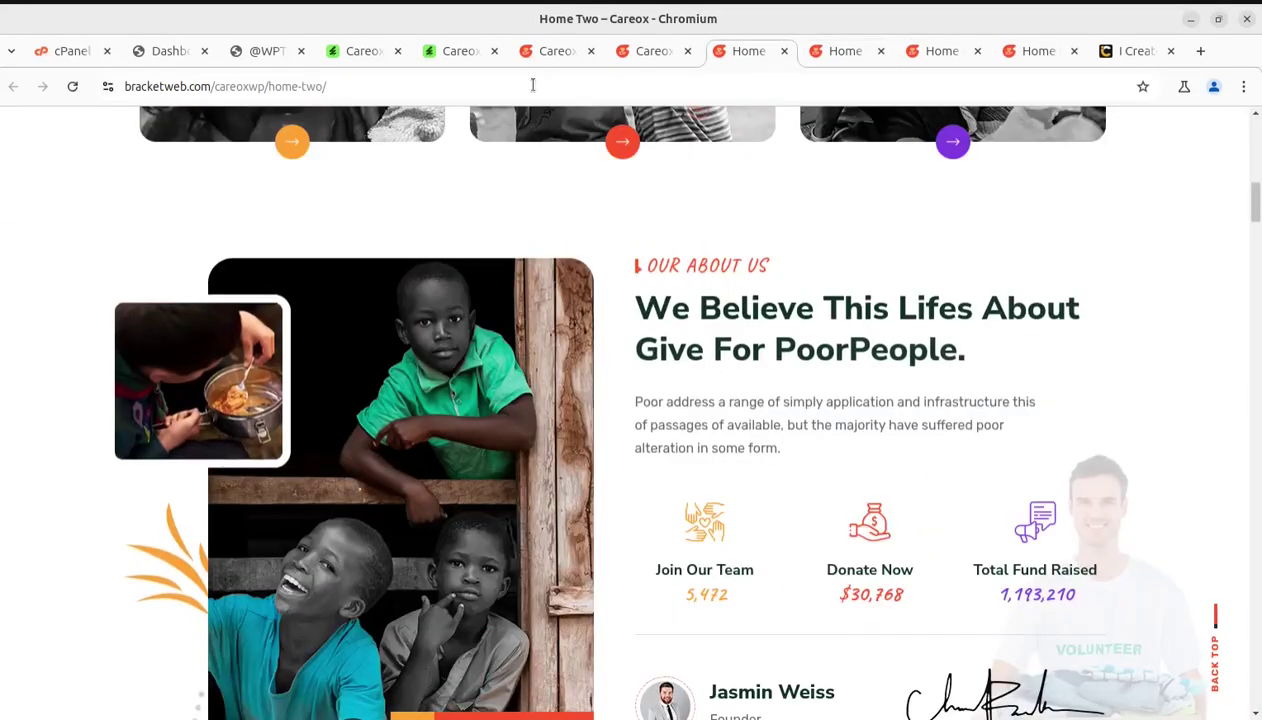
{"action": "scroll", "coordinate": [489, 406], "scroll_direction": "up", "scroll_amount": 10}
{"action": "left_click", "coordinate": [652, 51]}
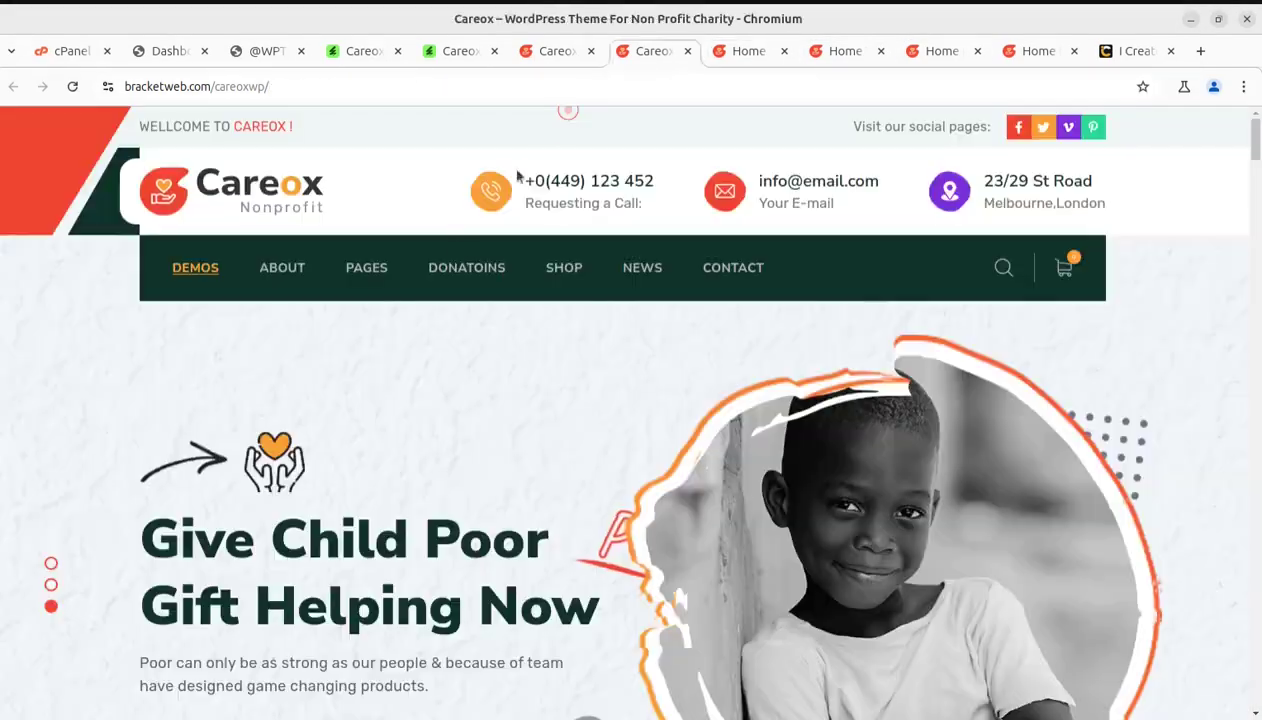
{"action": "scroll", "coordinate": [704, 375], "scroll_direction": "down", "scroll_amount": 4}
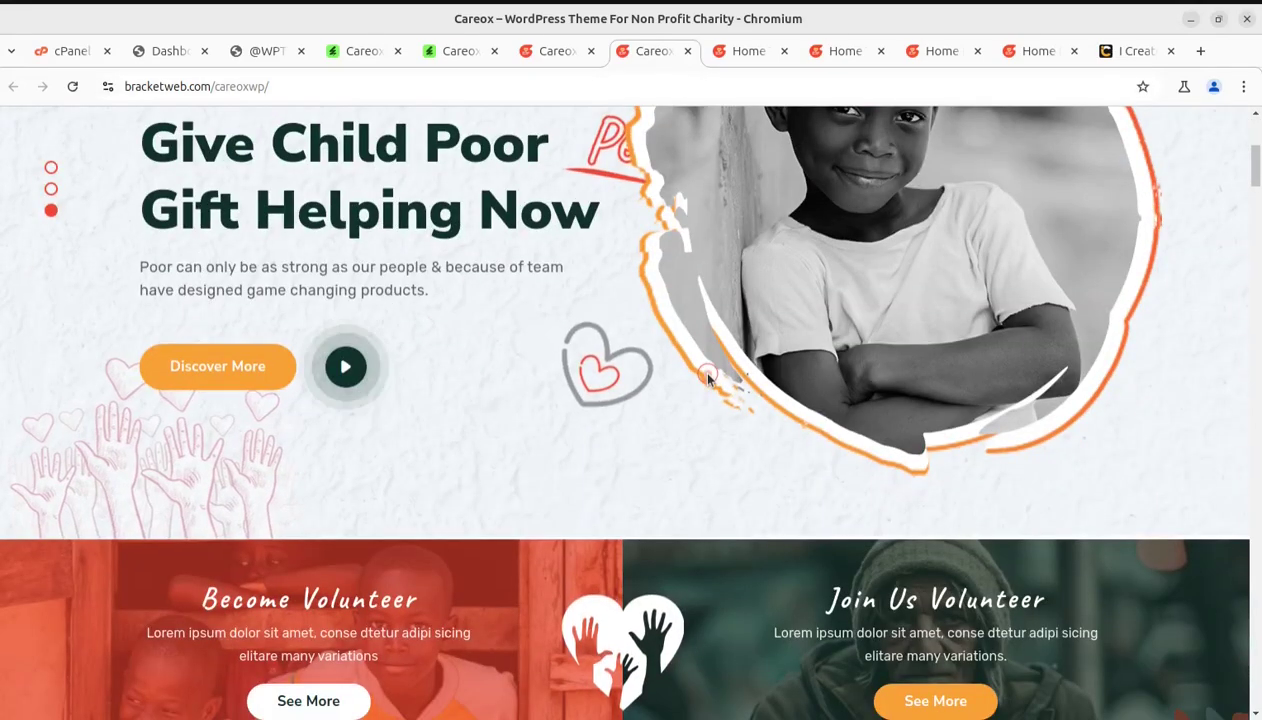
{"action": "scroll", "coordinate": [707, 377], "scroll_direction": "down", "scroll_amount": 3}
{"action": "scroll", "coordinate": [707, 375], "scroll_direction": "up", "scroll_amount": 2}
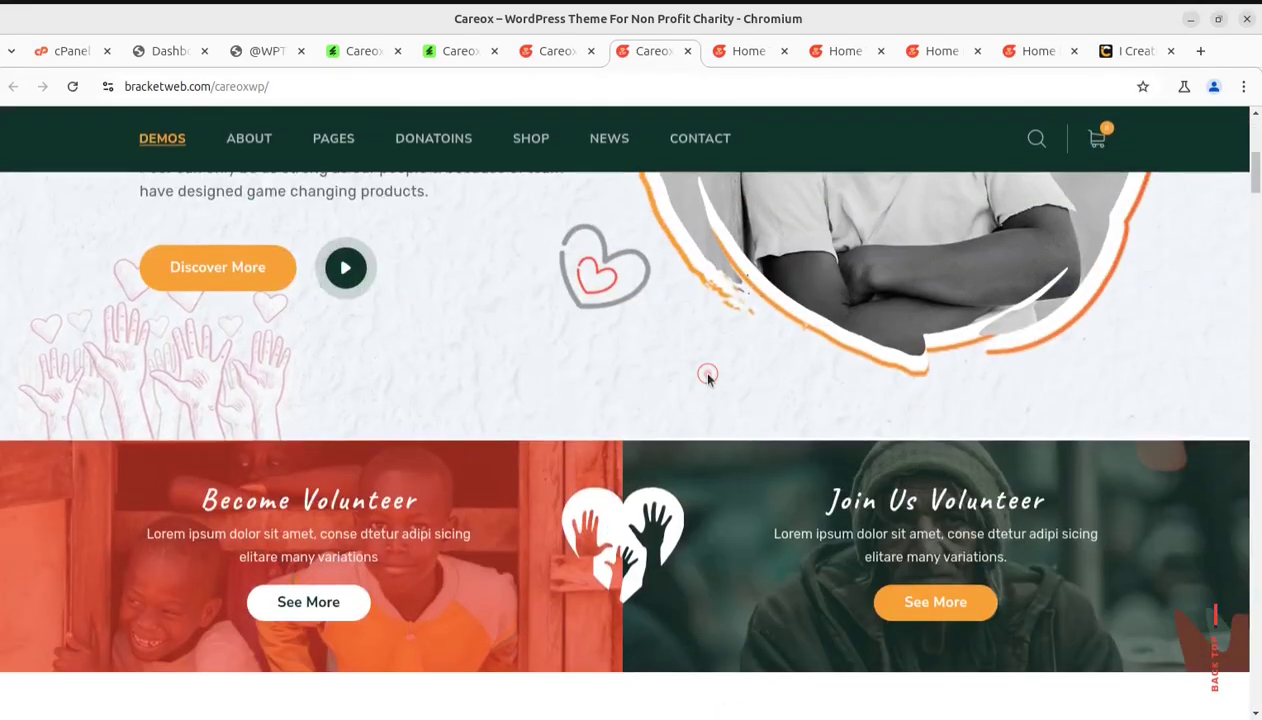
{"action": "scroll", "coordinate": [707, 375], "scroll_direction": "down", "scroll_amount": 10}
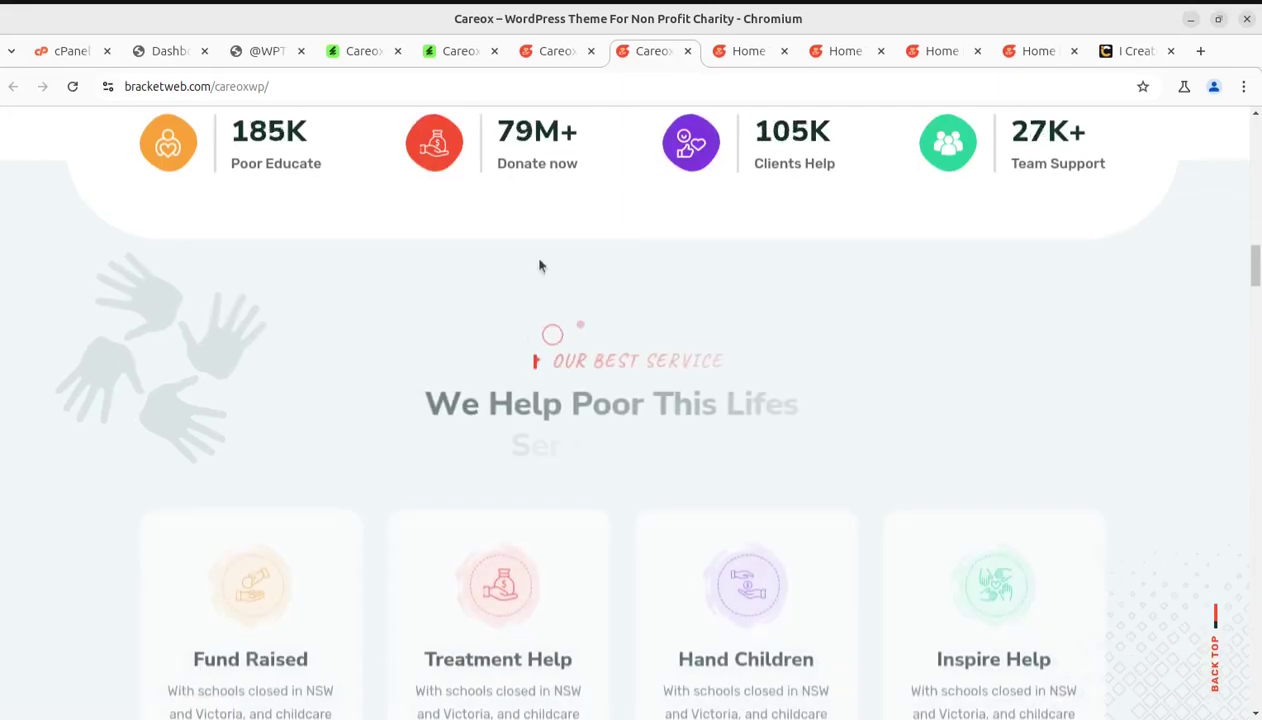
Step: Open the theme's Import Demo Data page in the WordPress admin and review the Careox demo details
{"action": "left_click", "coordinate": [258, 52]}
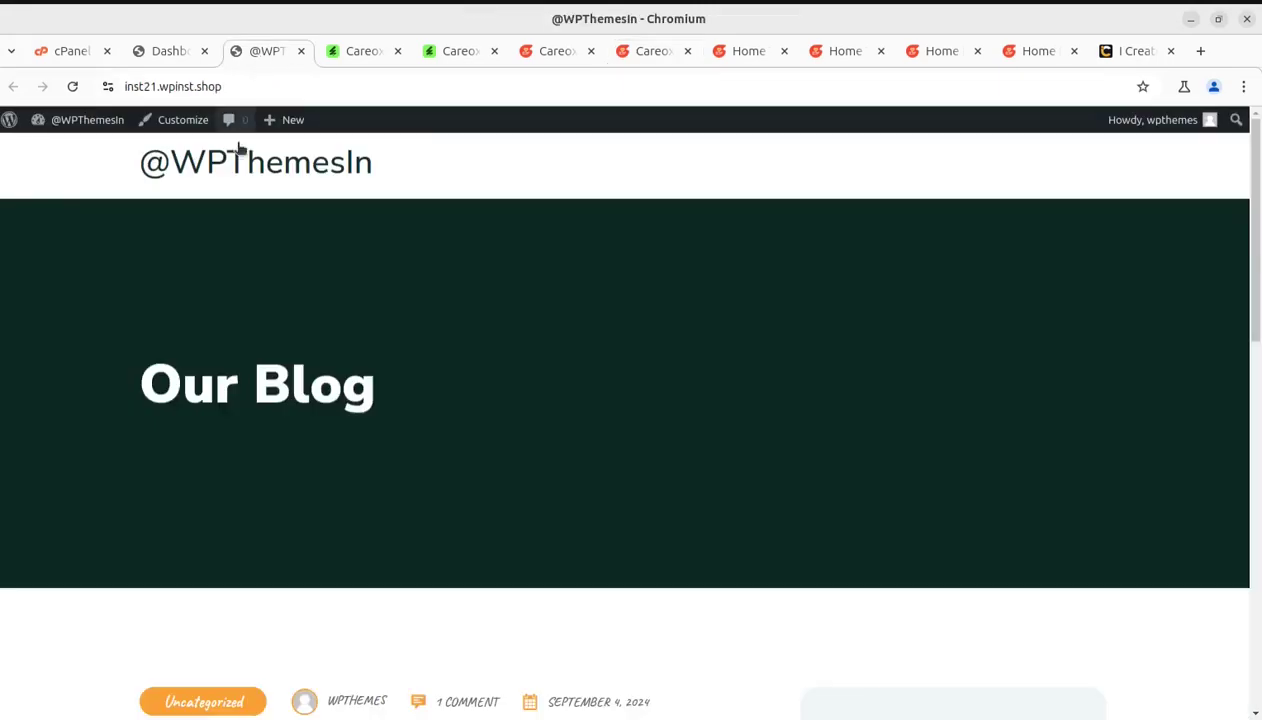
{"action": "left_click", "coordinate": [184, 58]}
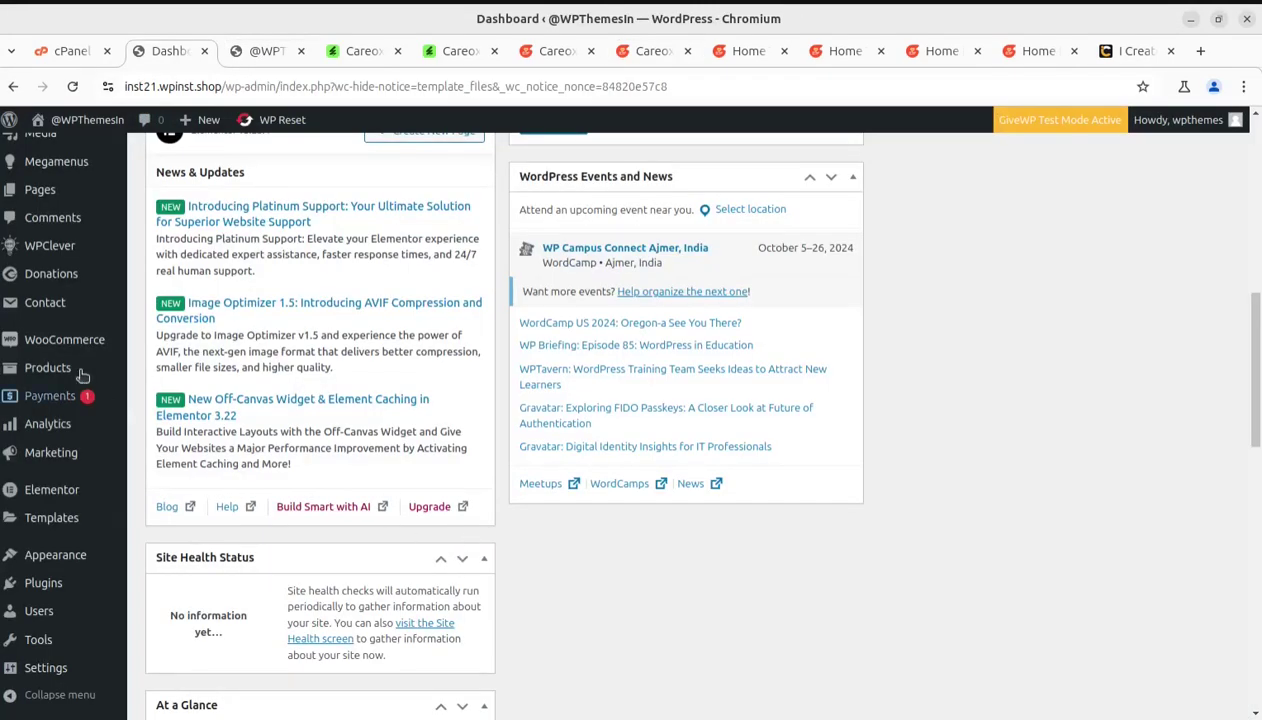
{"action": "mouse_move", "coordinate": [68, 554]}
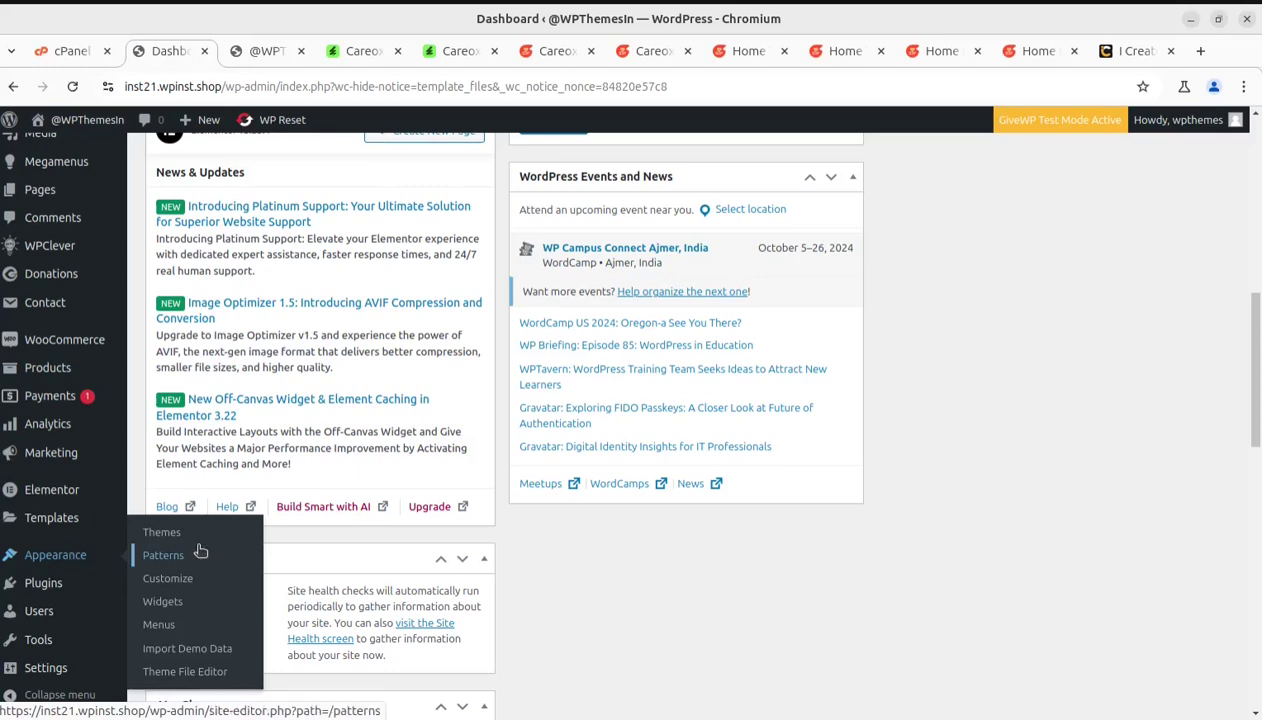
{"action": "left_click", "coordinate": [200, 651]}
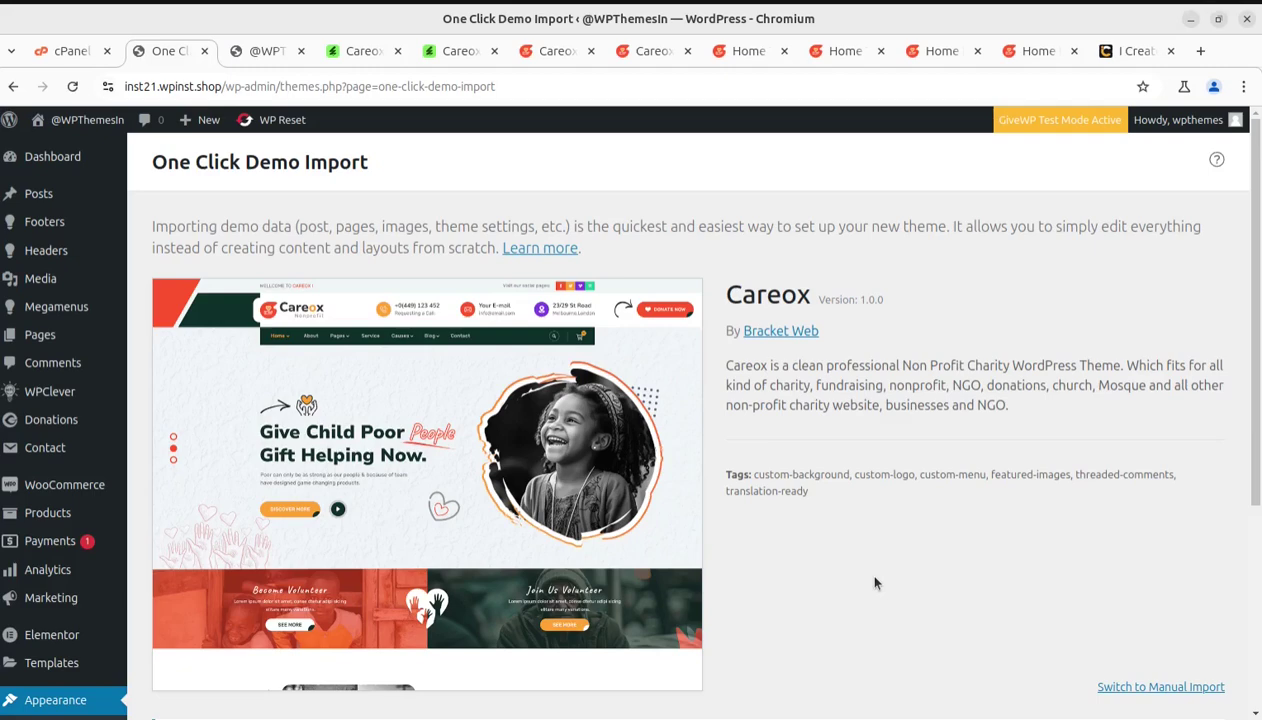
{"action": "scroll", "coordinate": [857, 547], "scroll_direction": "down", "scroll_amount": 2}
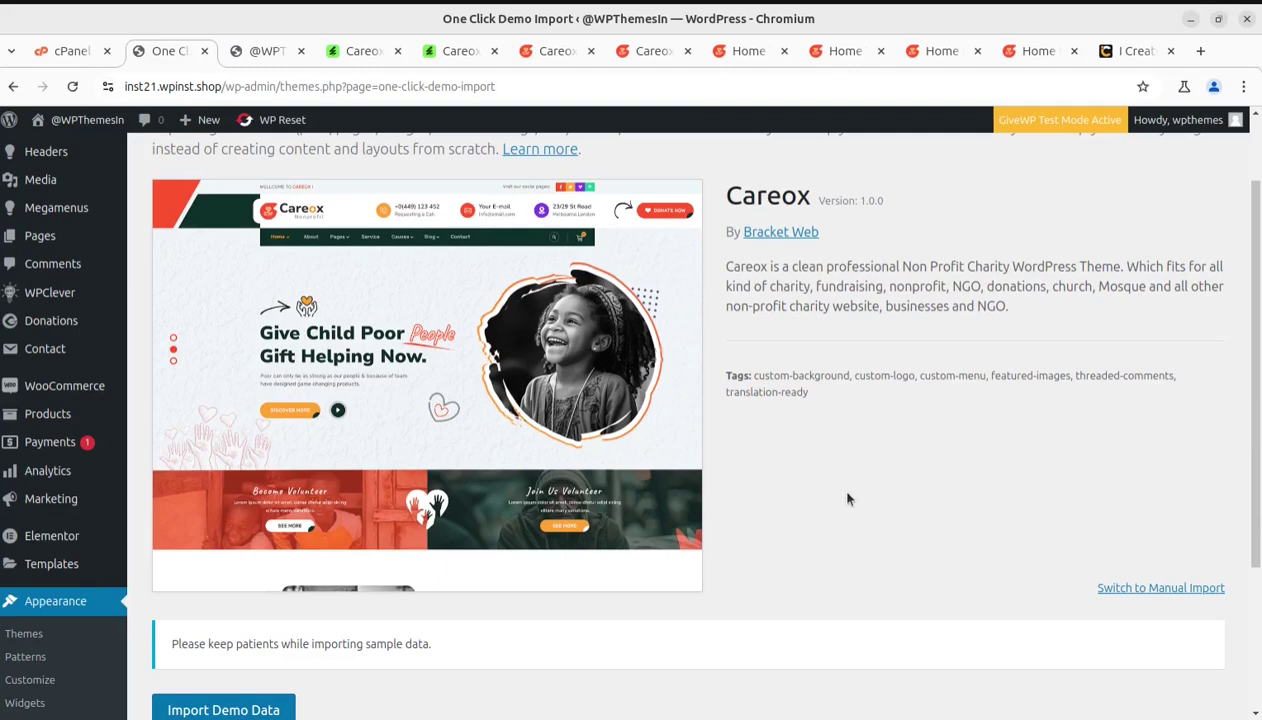
{"action": "scroll", "coordinate": [845, 498], "scroll_direction": "up", "scroll_amount": 2}
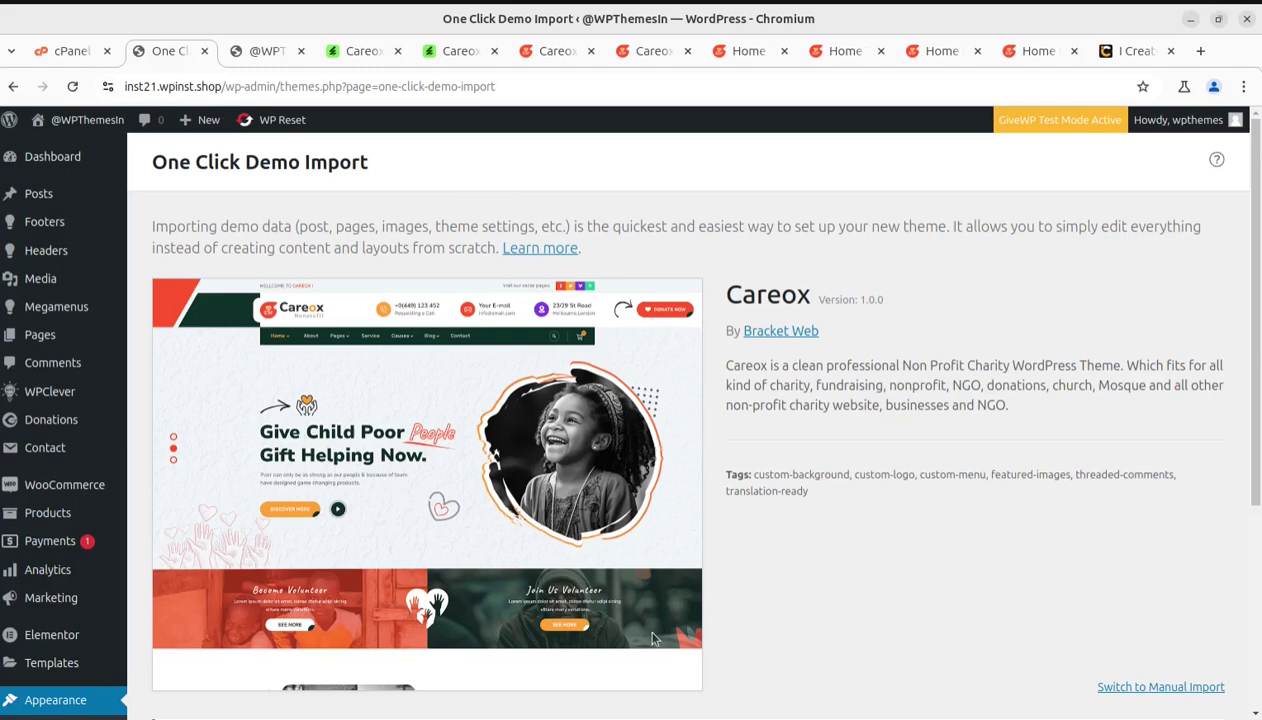
Step: Look over the i-Create website and the Careox item page on ThemeForest, ending on the live site's front page
{"action": "left_click", "coordinate": [1110, 51]}
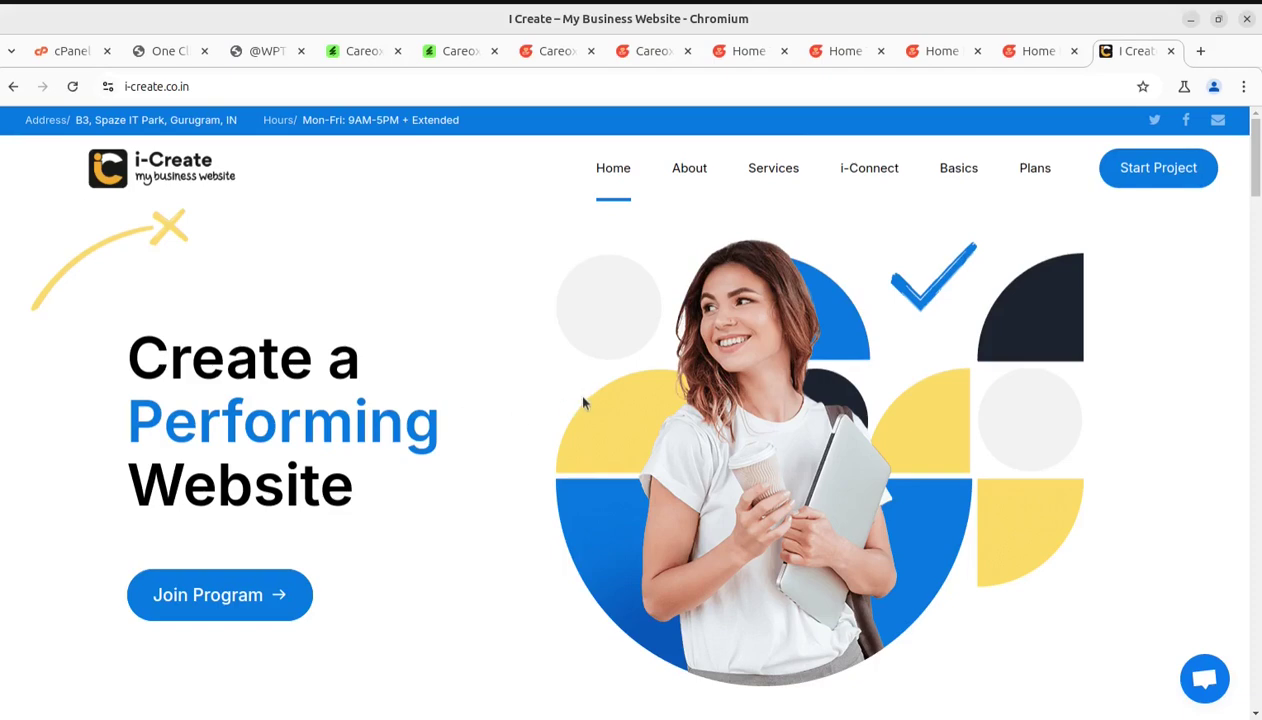
{"action": "scroll", "coordinate": [510, 541], "scroll_direction": "down", "scroll_amount": 6}
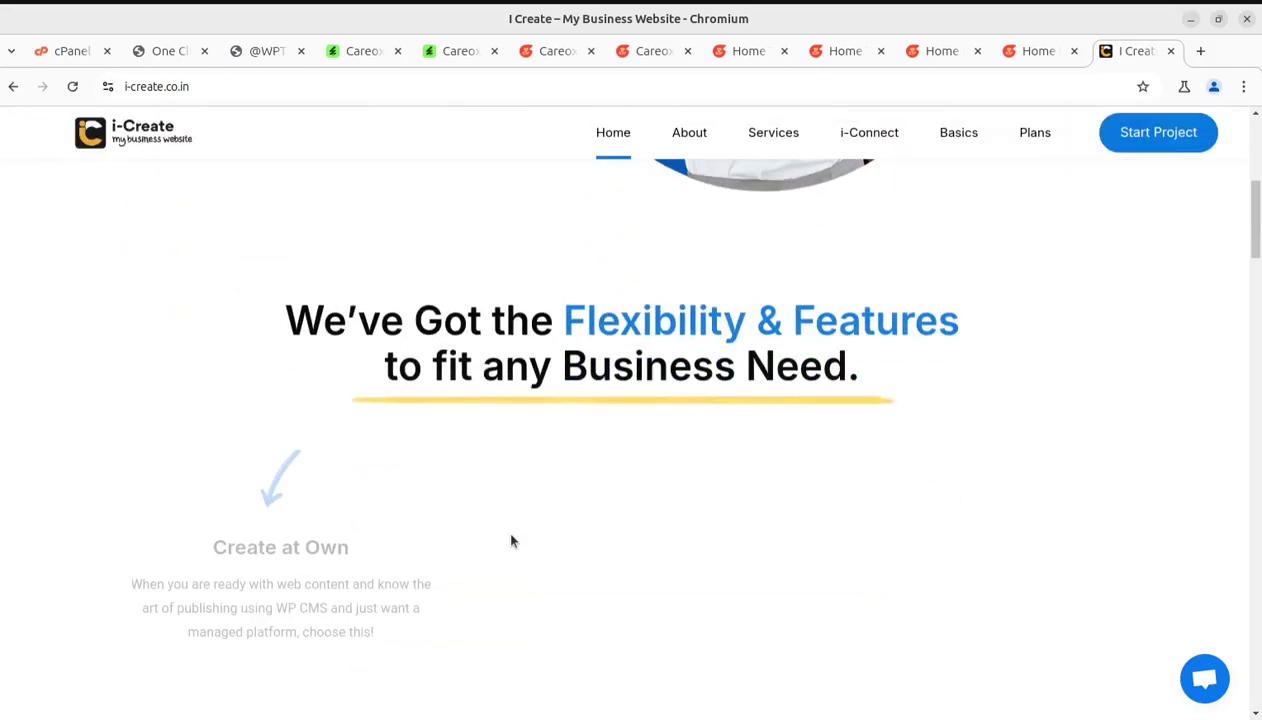
{"action": "scroll", "coordinate": [510, 541], "scroll_direction": "up", "scroll_amount": 6}
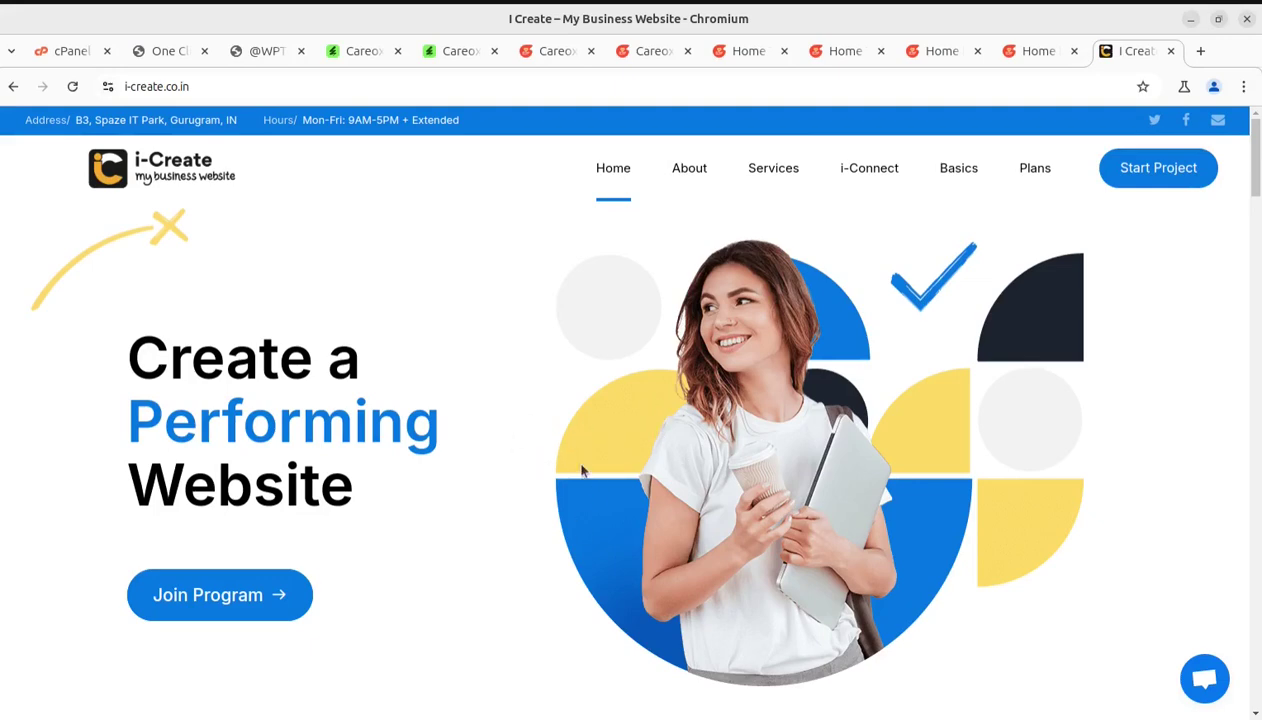
{"action": "left_click", "coordinate": [343, 52]}
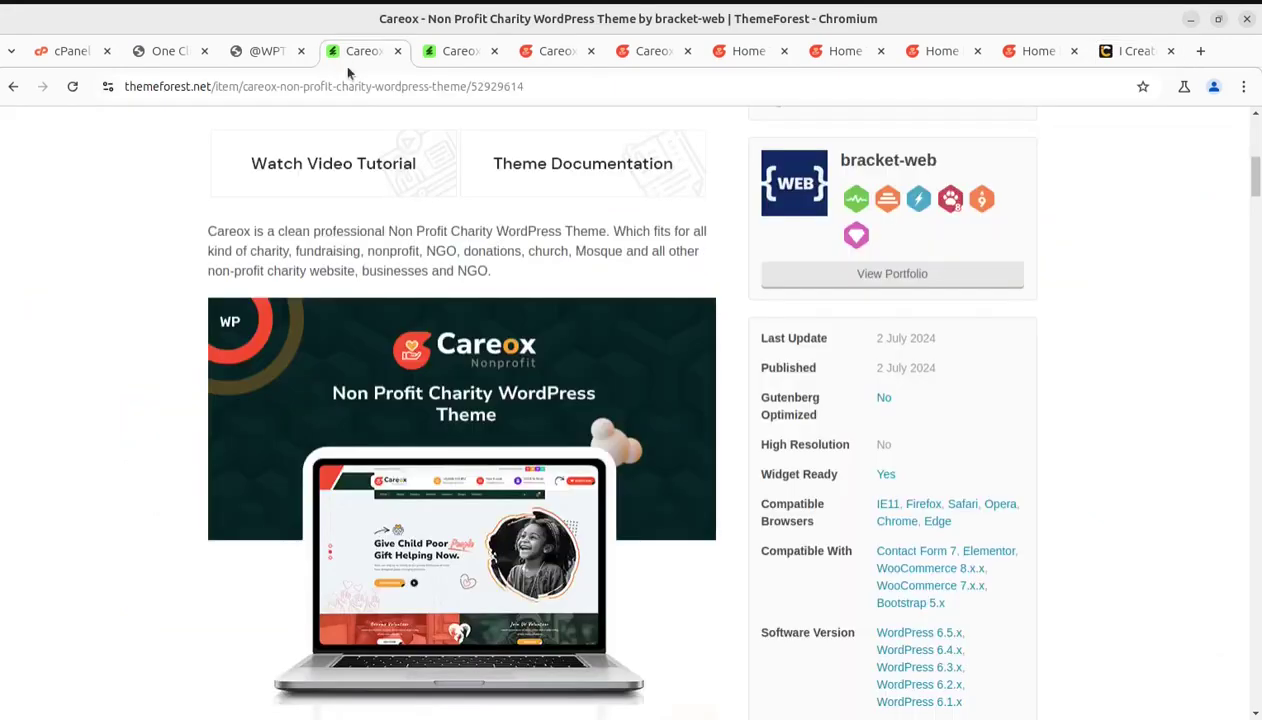
{"action": "scroll", "coordinate": [407, 337], "scroll_direction": "up", "scroll_amount": 5}
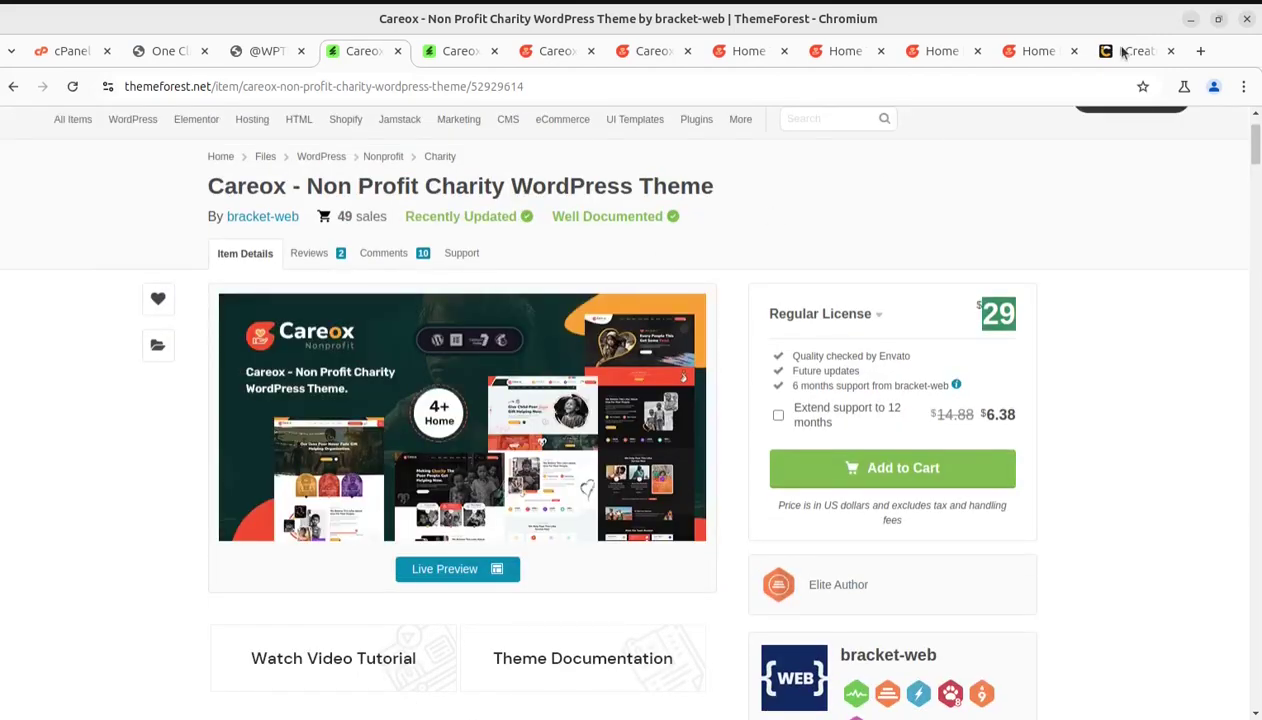
{"action": "left_click", "coordinate": [1123, 52]}
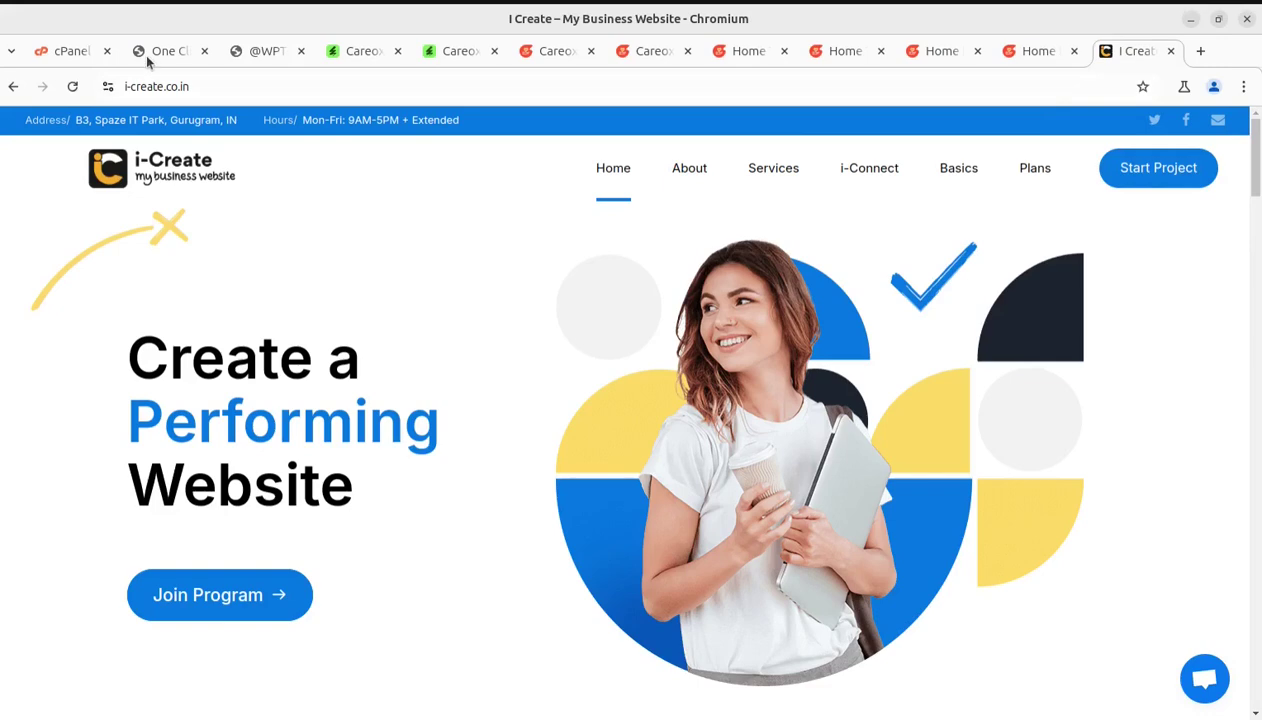
{"action": "left_click", "coordinate": [252, 55]}
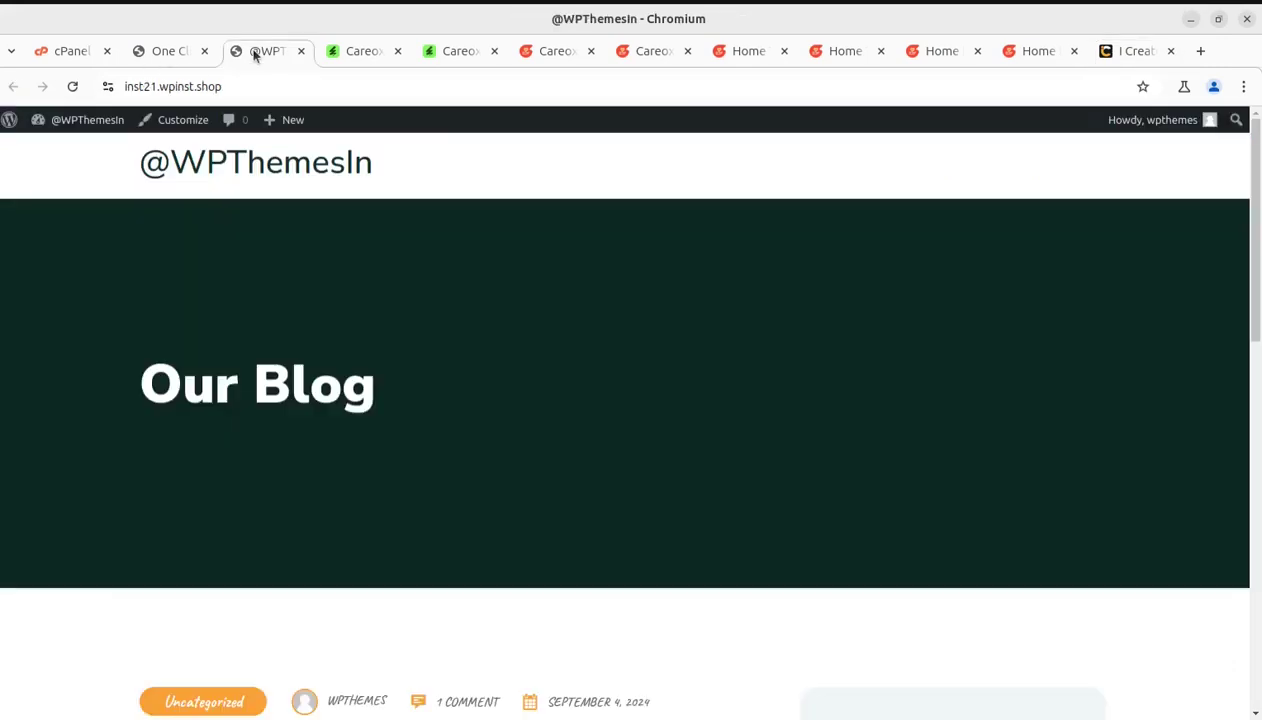
Step: Start the Careox demo data import from the One Click Demo Import page and confirm it
{"action": "left_click", "coordinate": [170, 55]}
{"action": "scroll", "coordinate": [362, 468], "scroll_direction": "down", "scroll_amount": 3}
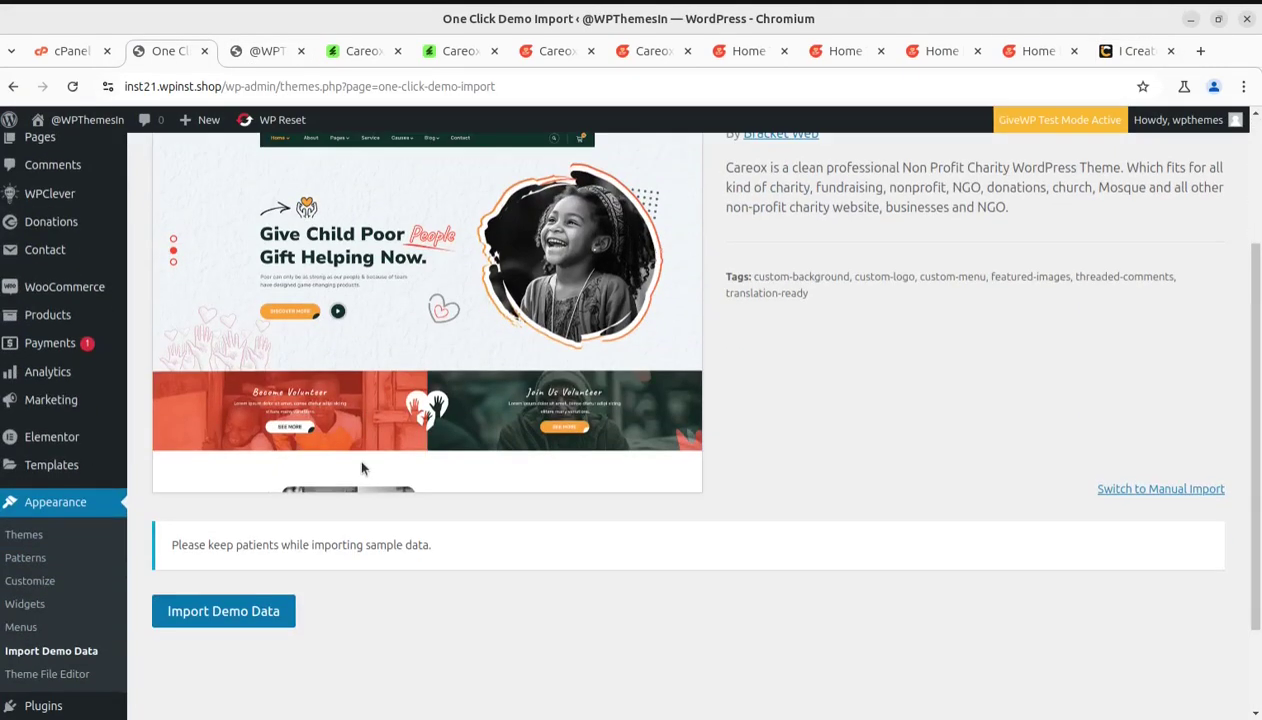
{"action": "scroll", "coordinate": [358, 465], "scroll_direction": "up", "scroll_amount": 2}
{"action": "scroll", "coordinate": [349, 521], "scroll_direction": "down", "scroll_amount": 3}
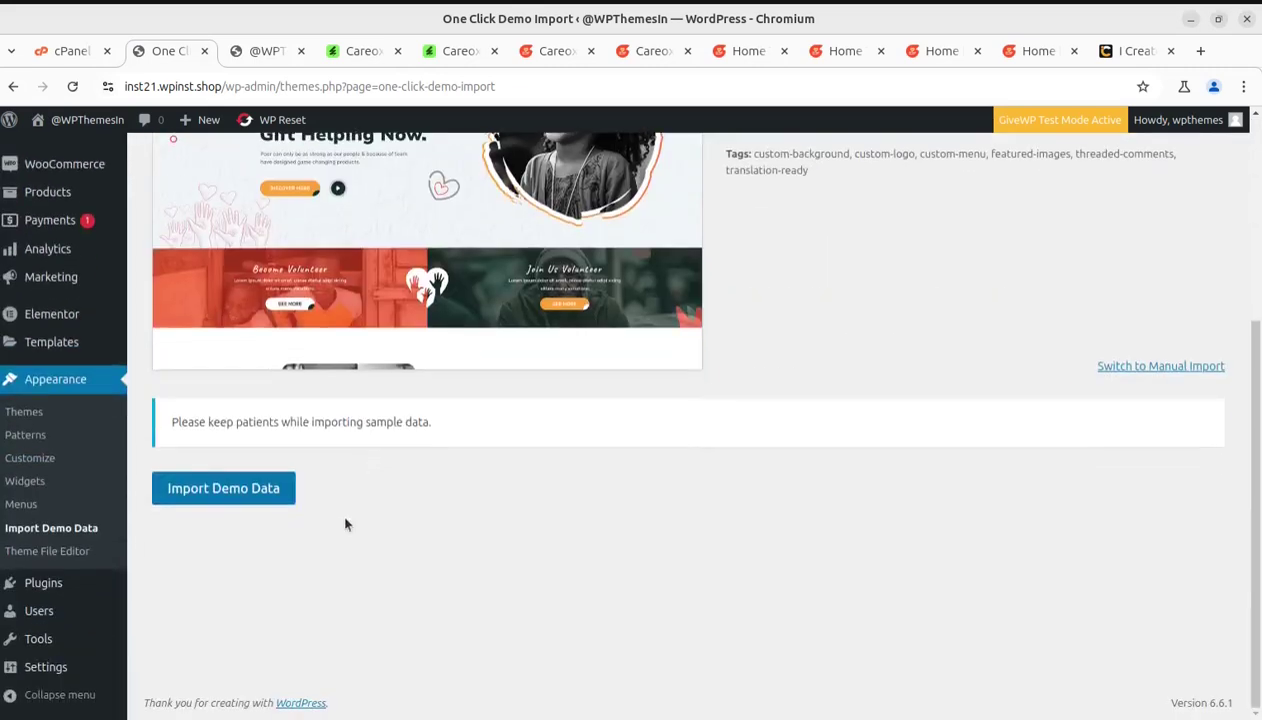
{"action": "left_click", "coordinate": [206, 490]}
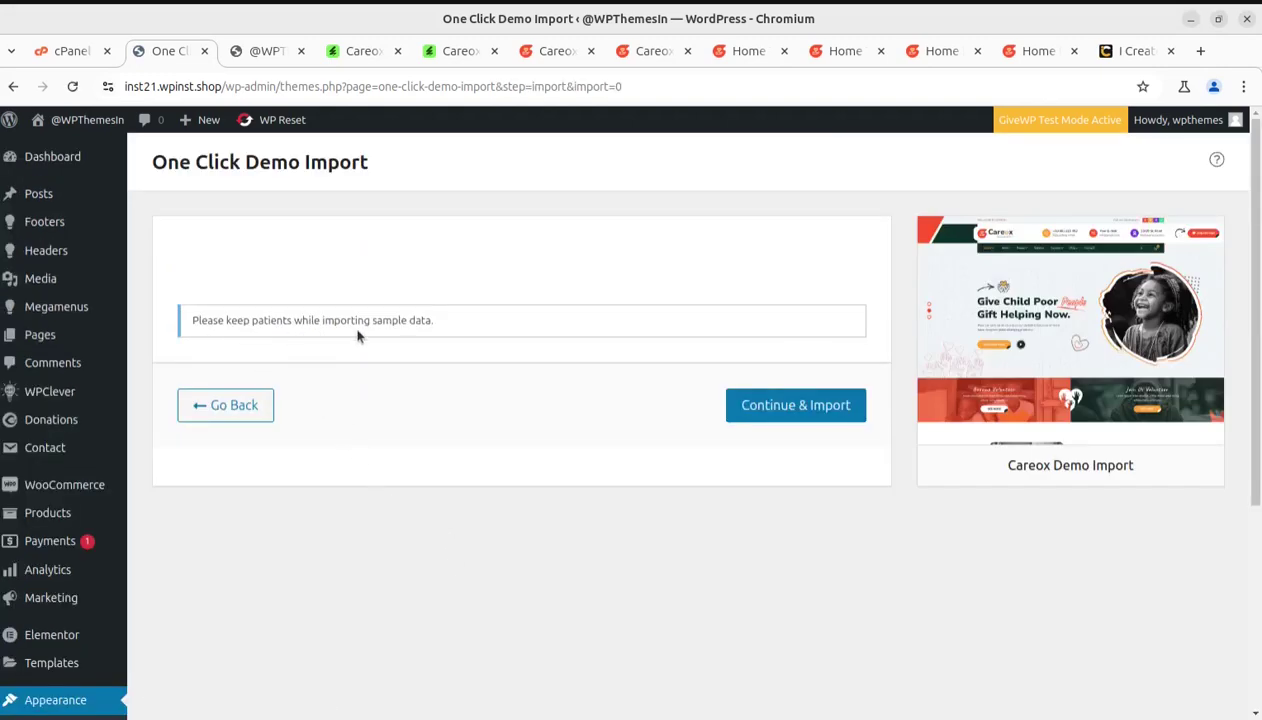
{"action": "left_click", "coordinate": [768, 421]}
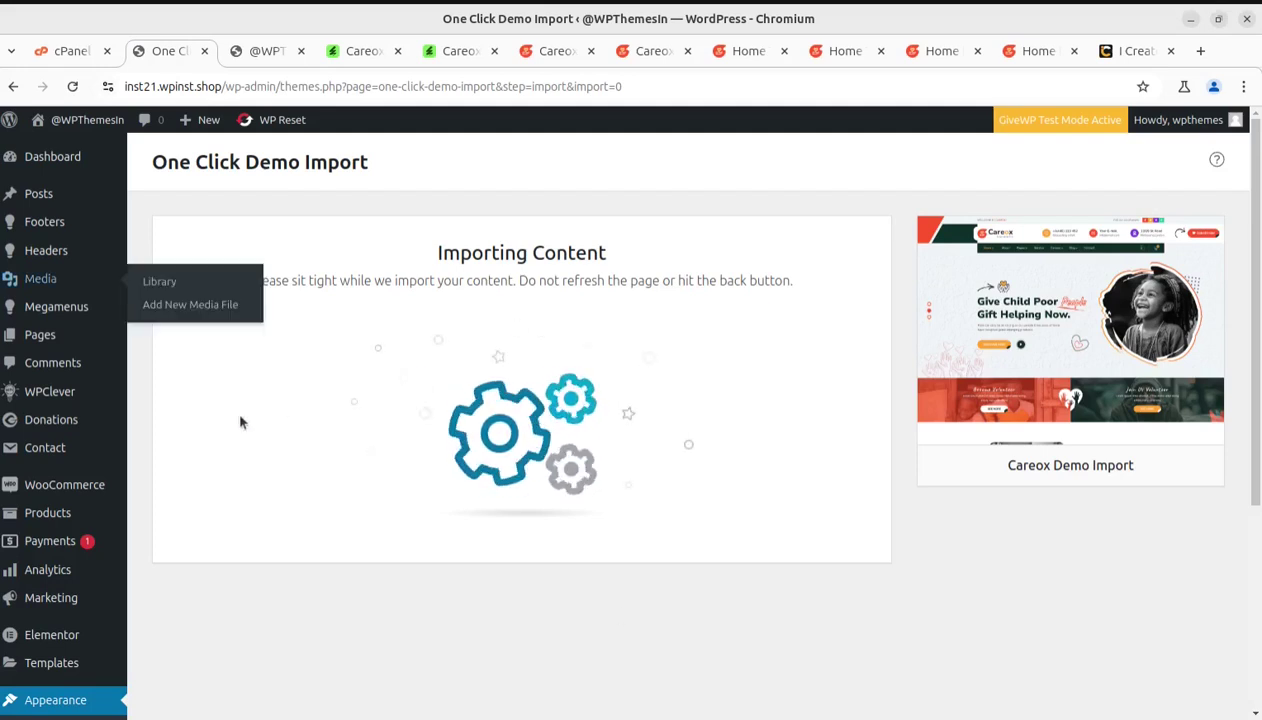
Step: Open the Media Library in a separate tab and look through the media items brought in by the running import
{"action": "middle_click", "coordinate": [136, 284]}
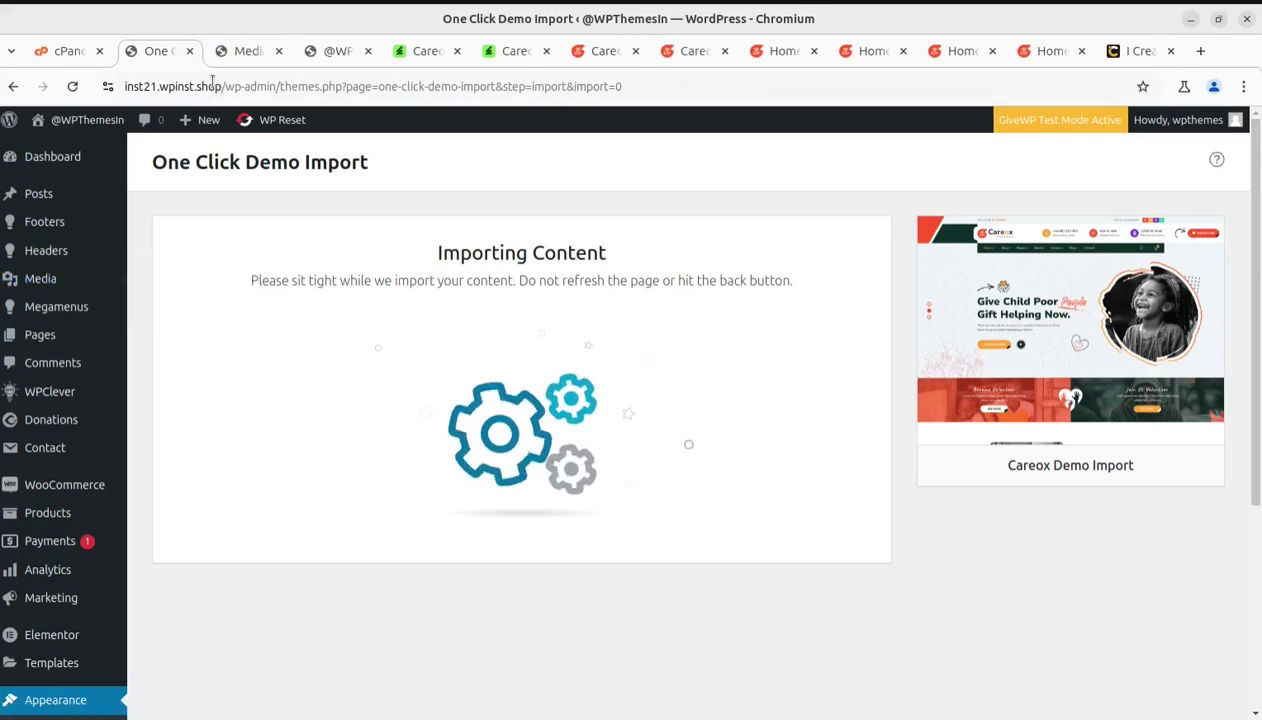
{"action": "left_click", "coordinate": [247, 51]}
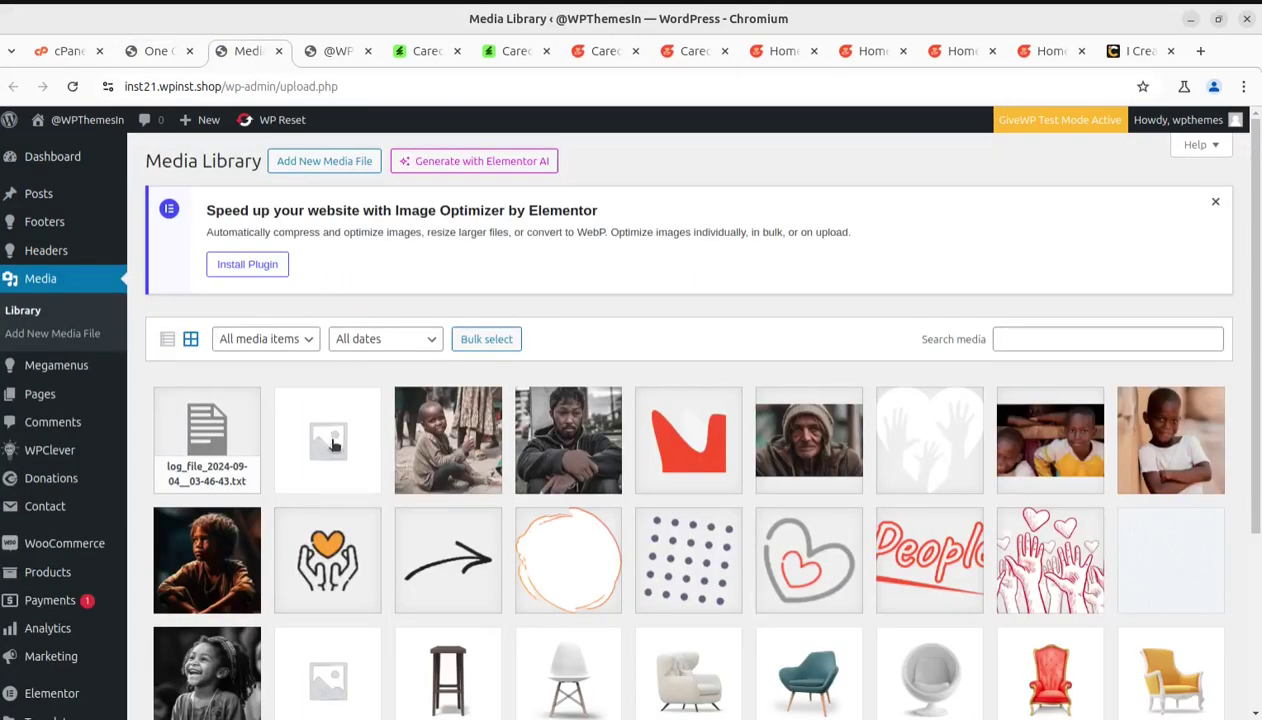
{"action": "scroll", "coordinate": [330, 442], "scroll_direction": "down", "scroll_amount": 5}
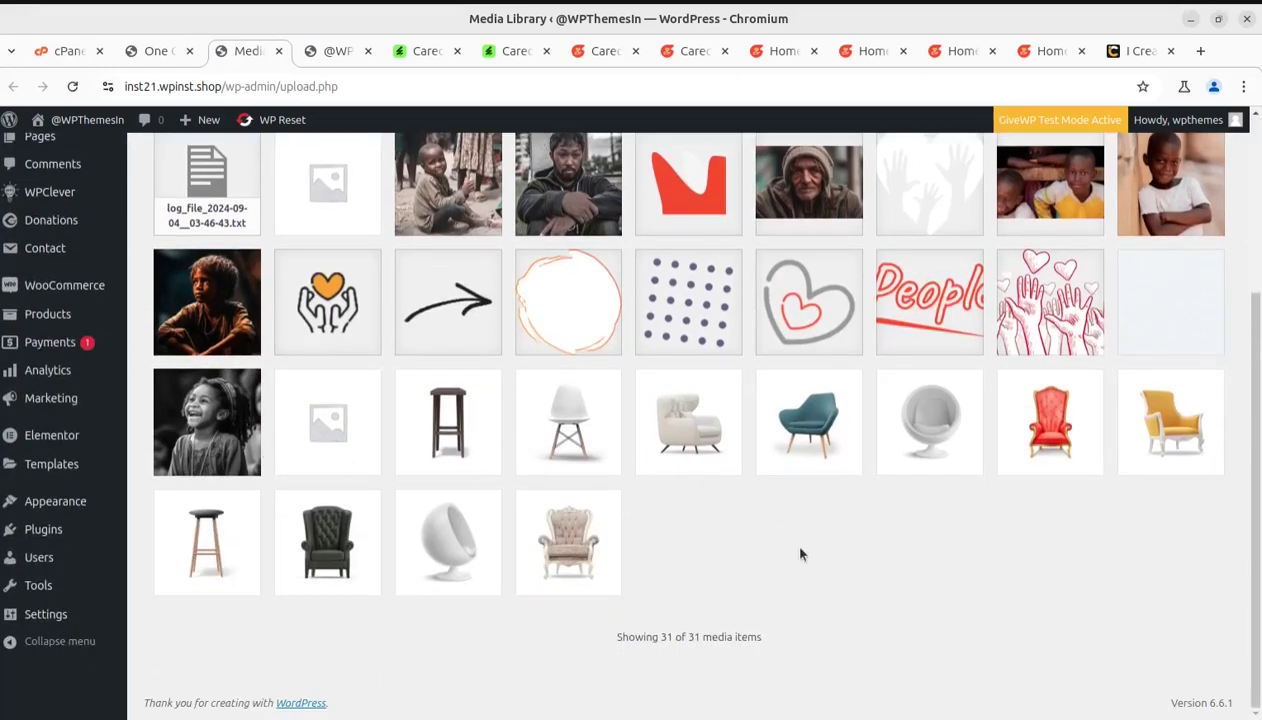
{"action": "scroll", "coordinate": [800, 554], "scroll_direction": "up", "scroll_amount": 2}
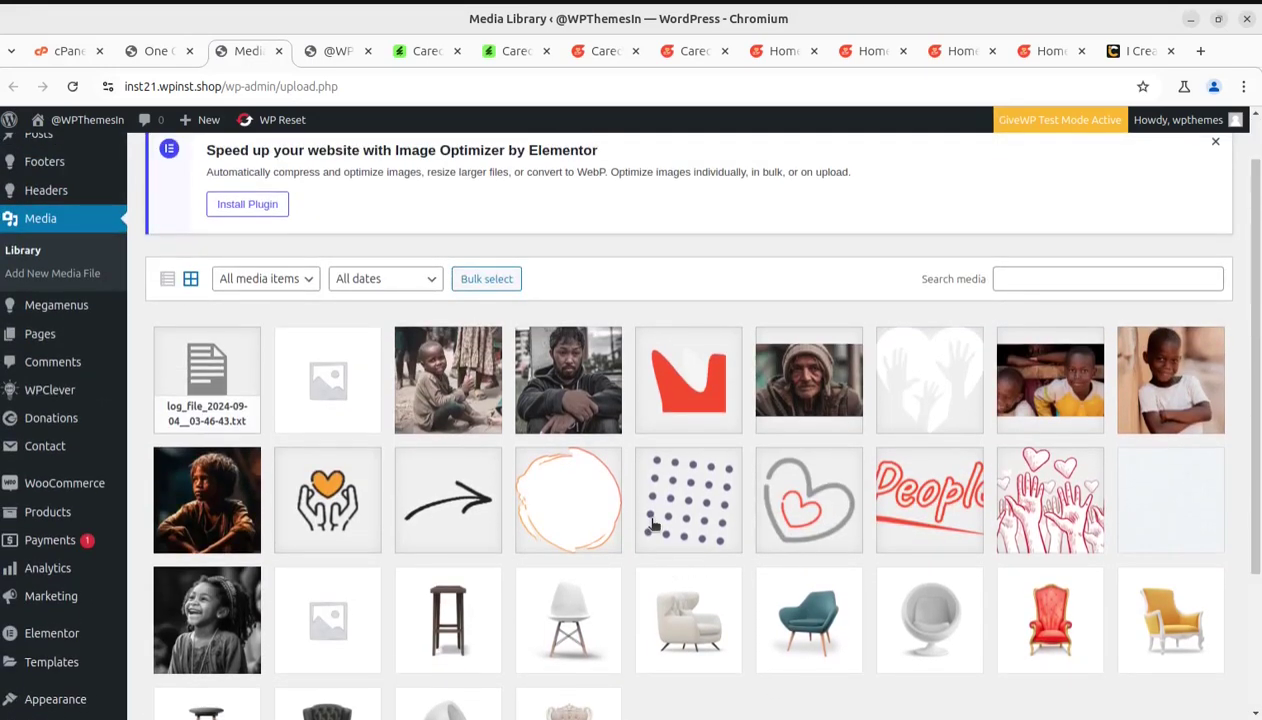
{"action": "scroll", "coordinate": [510, 490], "scroll_direction": "down", "scroll_amount": 1}
{"action": "scroll", "coordinate": [513, 488], "scroll_direction": "down", "scroll_amount": 2}
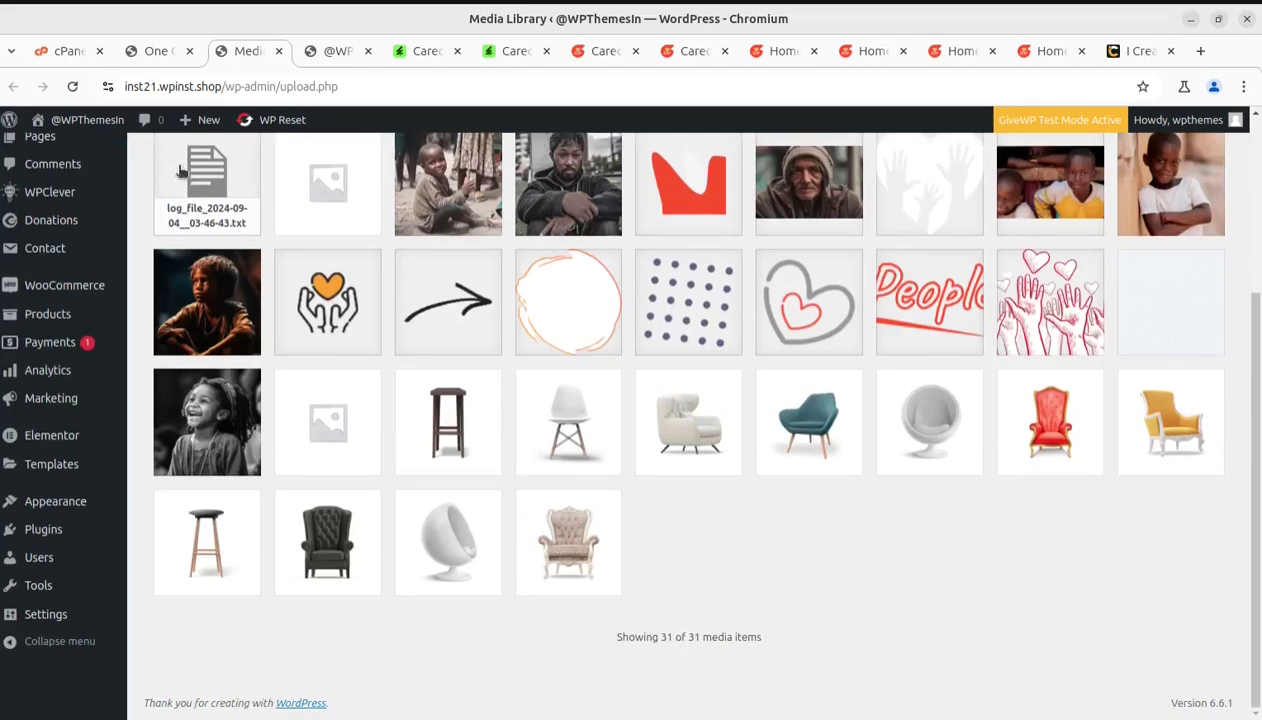
Step: Refresh the Media Library to check which further media items have been imported
{"action": "left_click", "coordinate": [74, 87]}
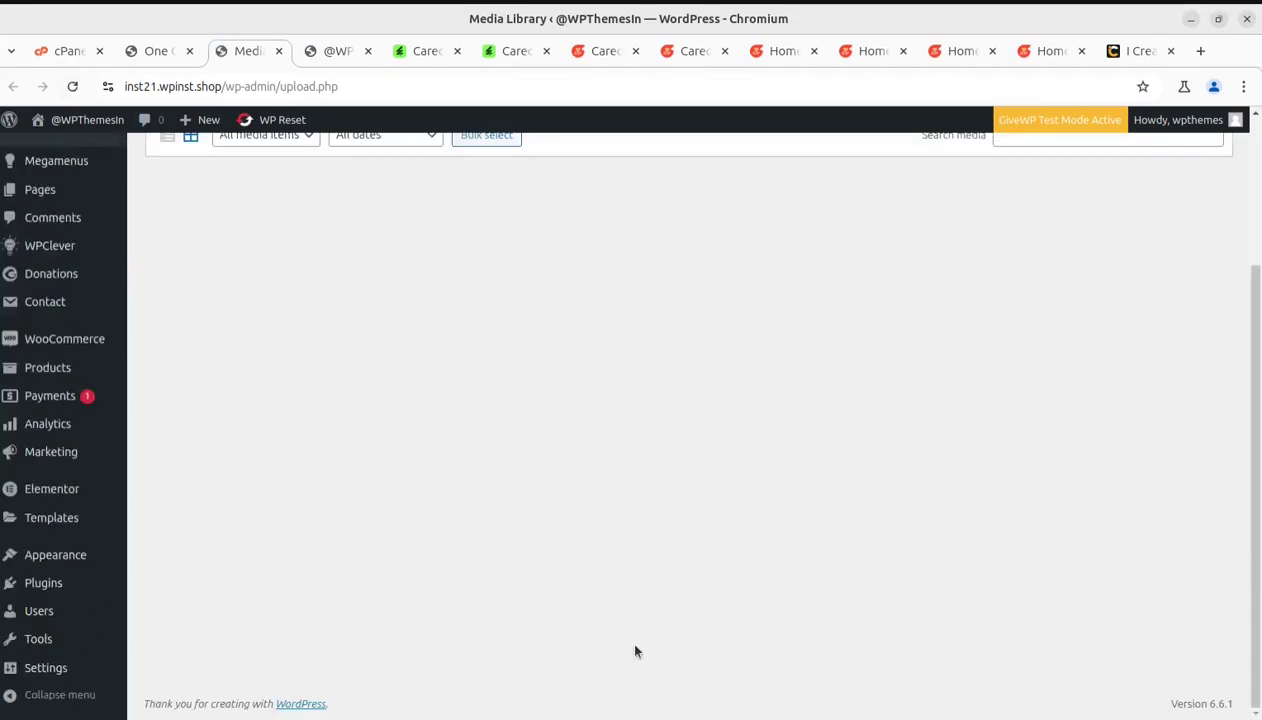
{"action": "scroll", "coordinate": [660, 640], "scroll_direction": "down", "scroll_amount": 1}
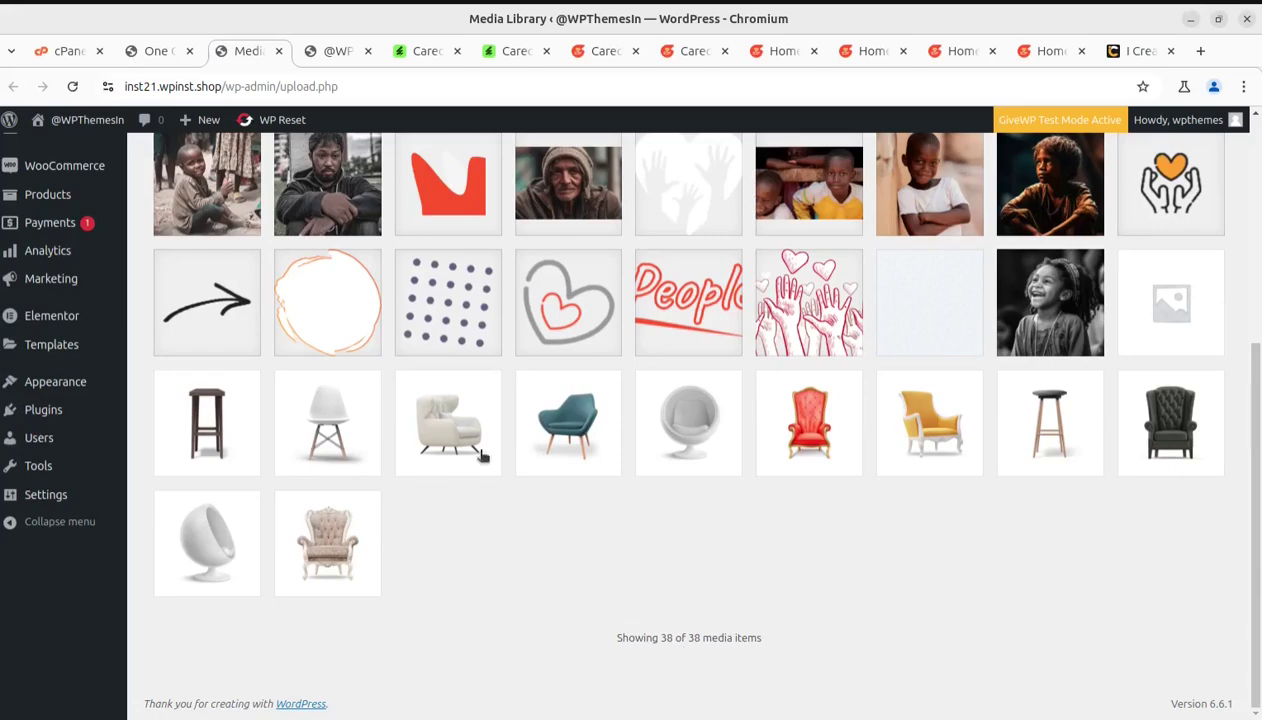
{"action": "scroll", "coordinate": [427, 459], "scroll_direction": "up", "scroll_amount": 4}
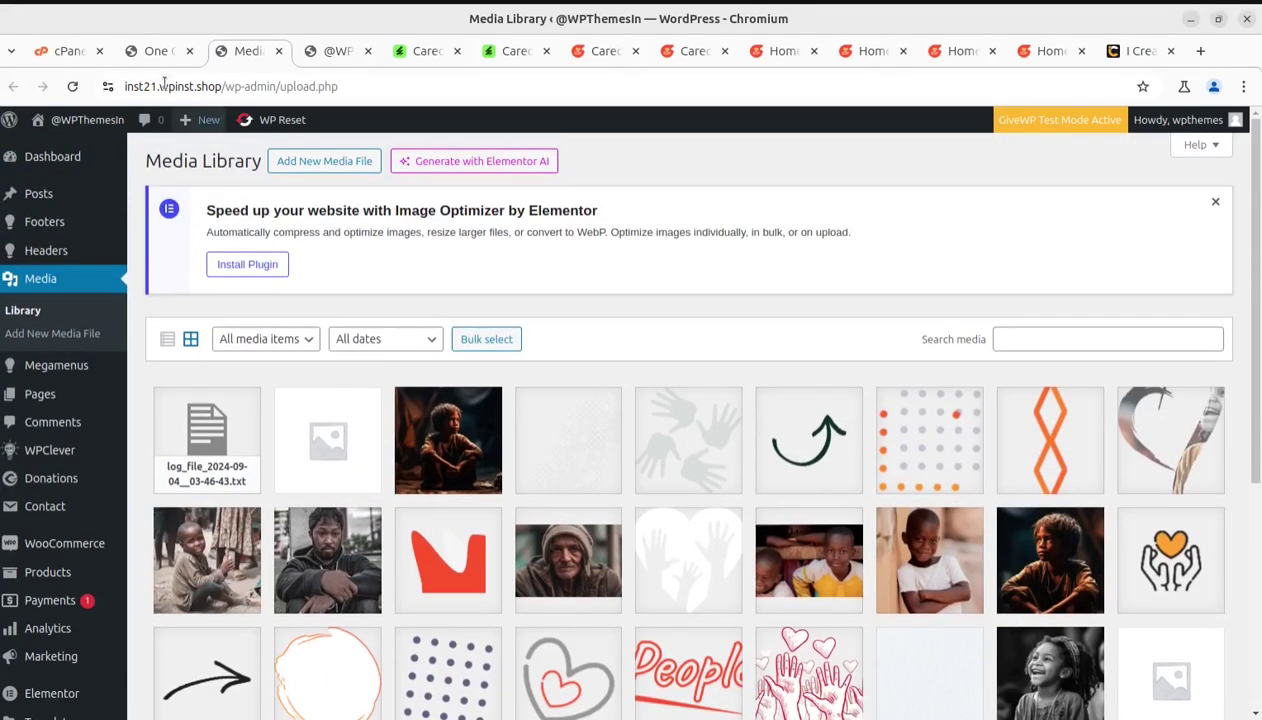
Step: Check the status of the Careox demo import, wait for it to finish and look over the imported media items
{"action": "left_click", "coordinate": [156, 51]}
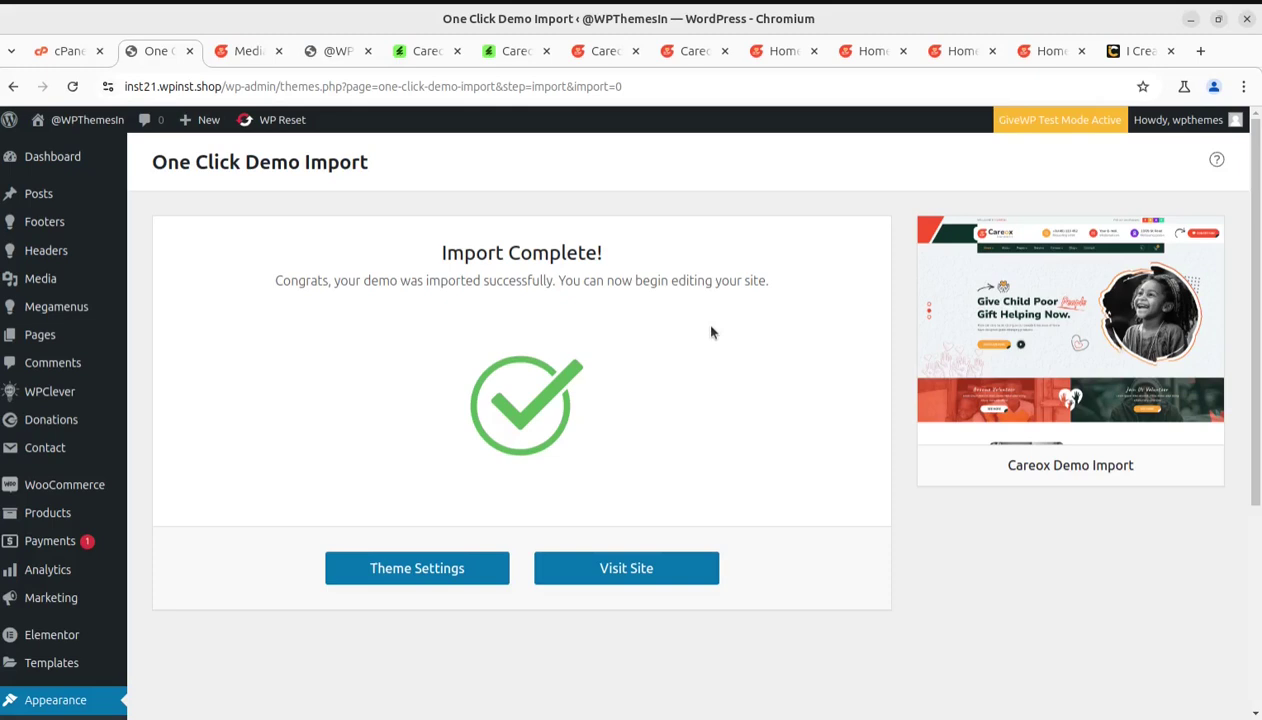
{"action": "left_click", "coordinate": [240, 55]}
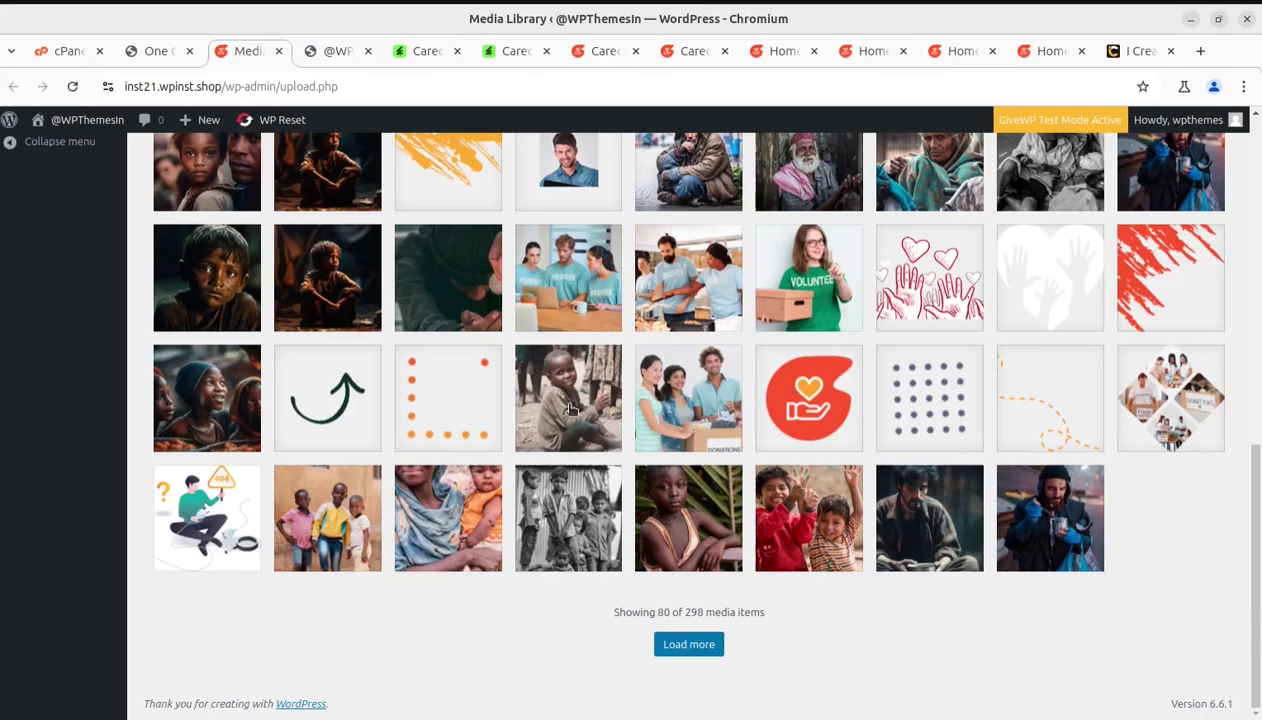
{"action": "scroll", "coordinate": [570, 408], "scroll_direction": "up", "scroll_amount": 3}
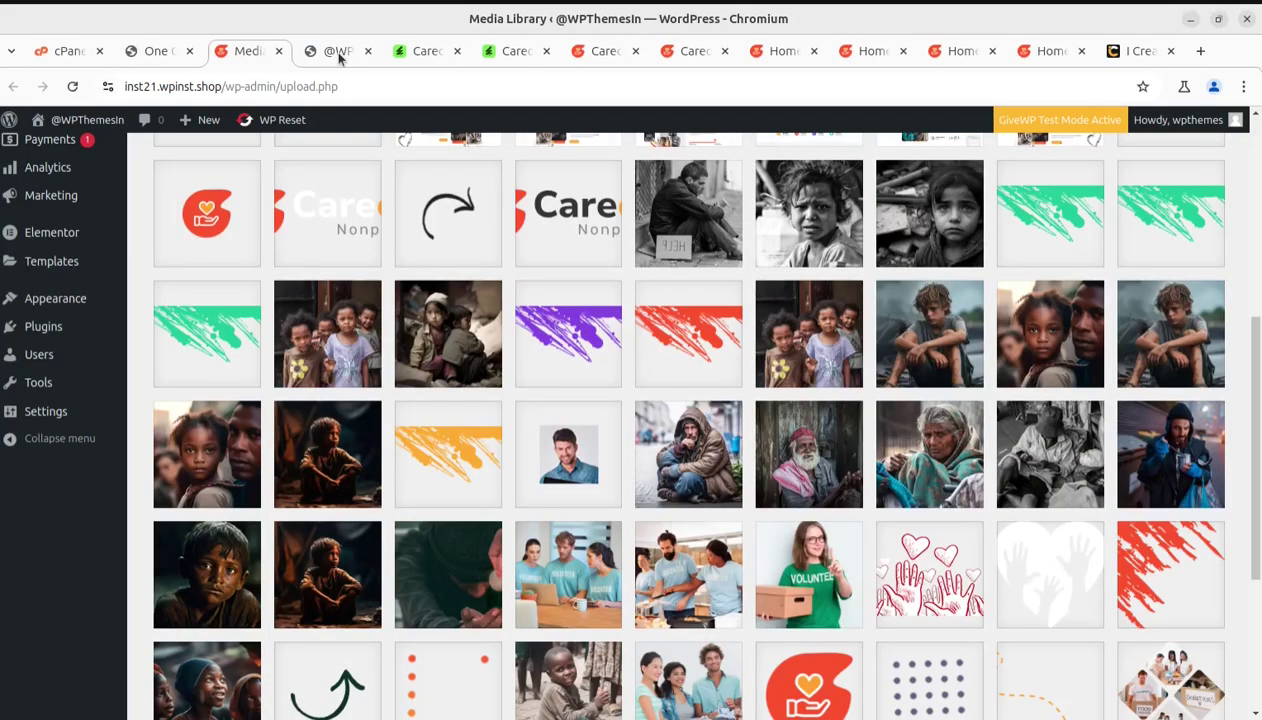
Step: Examine the live site's front page with the imported demo, from the header through services, causes, testimonials and donations to the blog posts
{"action": "left_click", "coordinate": [331, 55]}
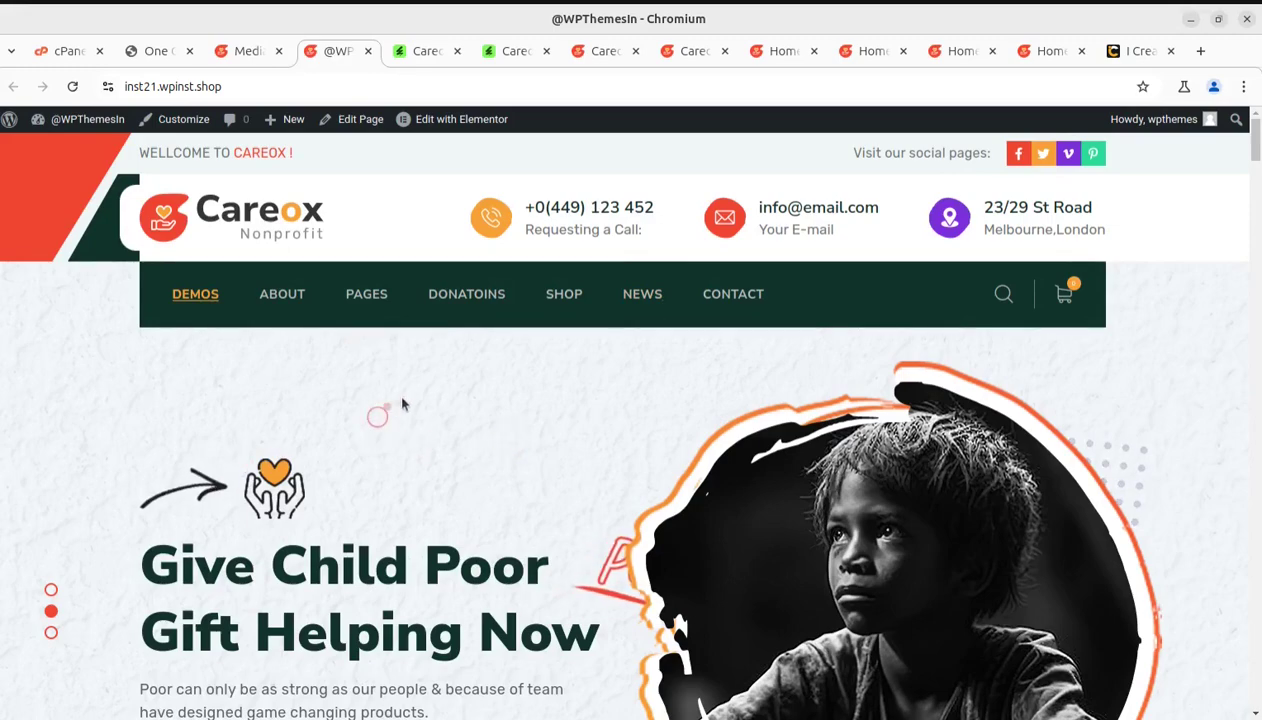
{"action": "scroll", "coordinate": [505, 445], "scroll_direction": "down", "scroll_amount": 6}
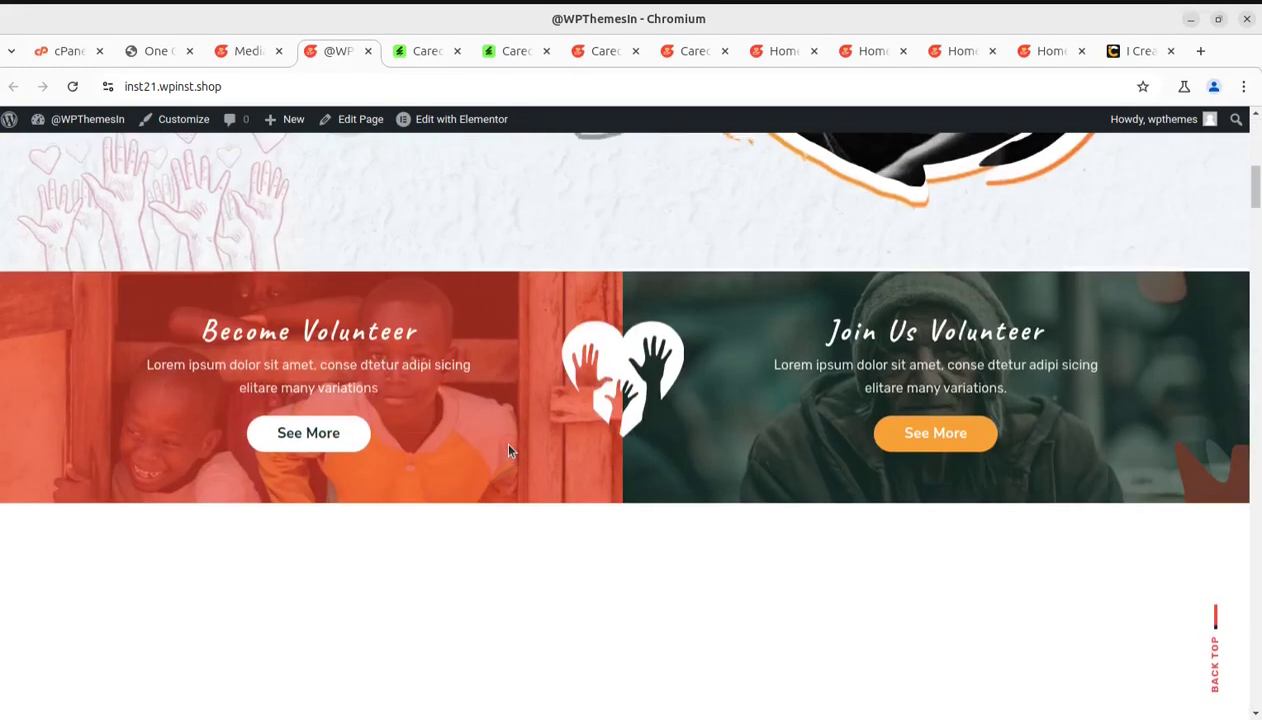
{"action": "scroll", "coordinate": [1000, 451], "scroll_direction": "down", "scroll_amount": 3}
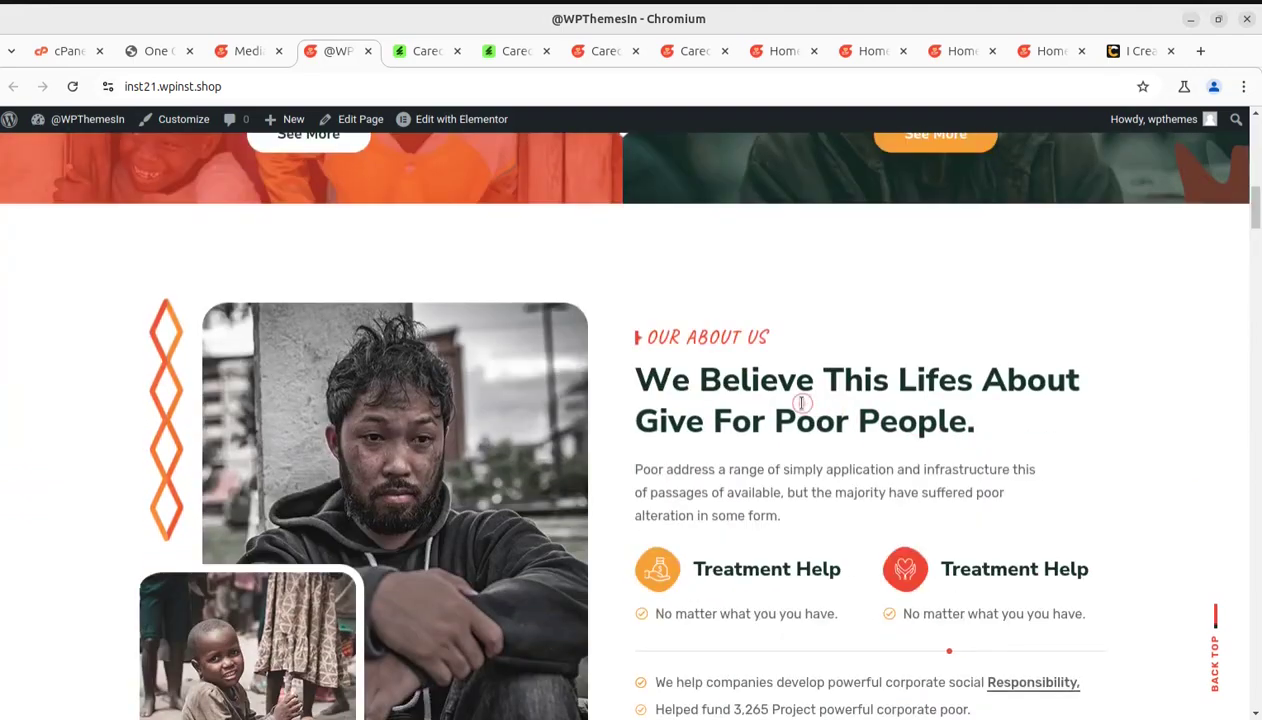
{"action": "scroll", "coordinate": [801, 403], "scroll_direction": "down", "scroll_amount": 8}
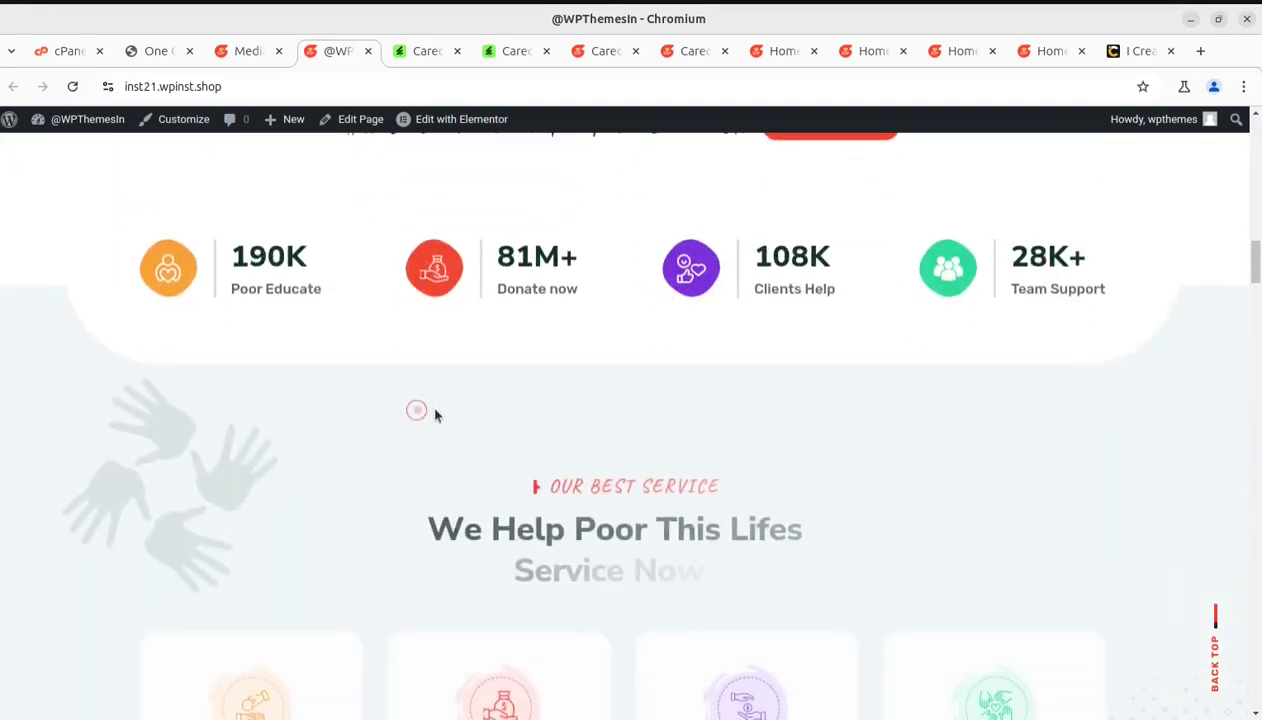
{"action": "scroll", "coordinate": [431, 402], "scroll_direction": "down", "scroll_amount": 3}
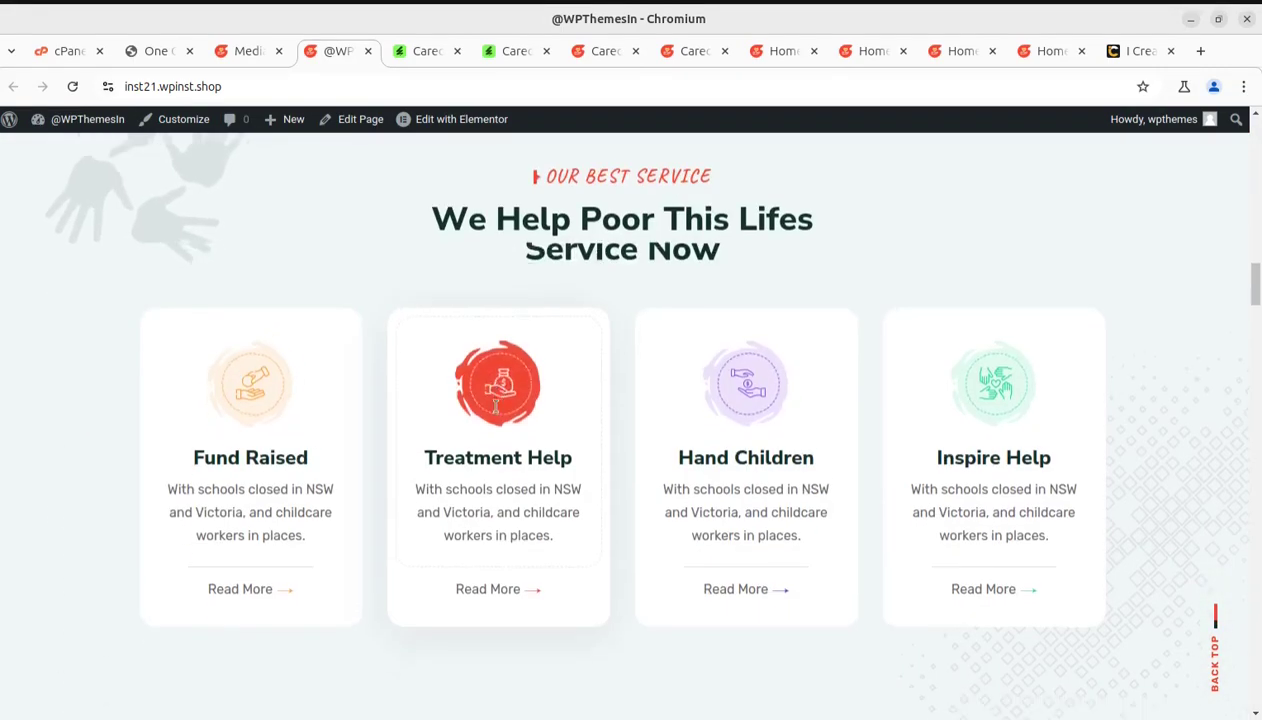
{"action": "scroll", "coordinate": [679, 386], "scroll_direction": "down", "scroll_amount": 7}
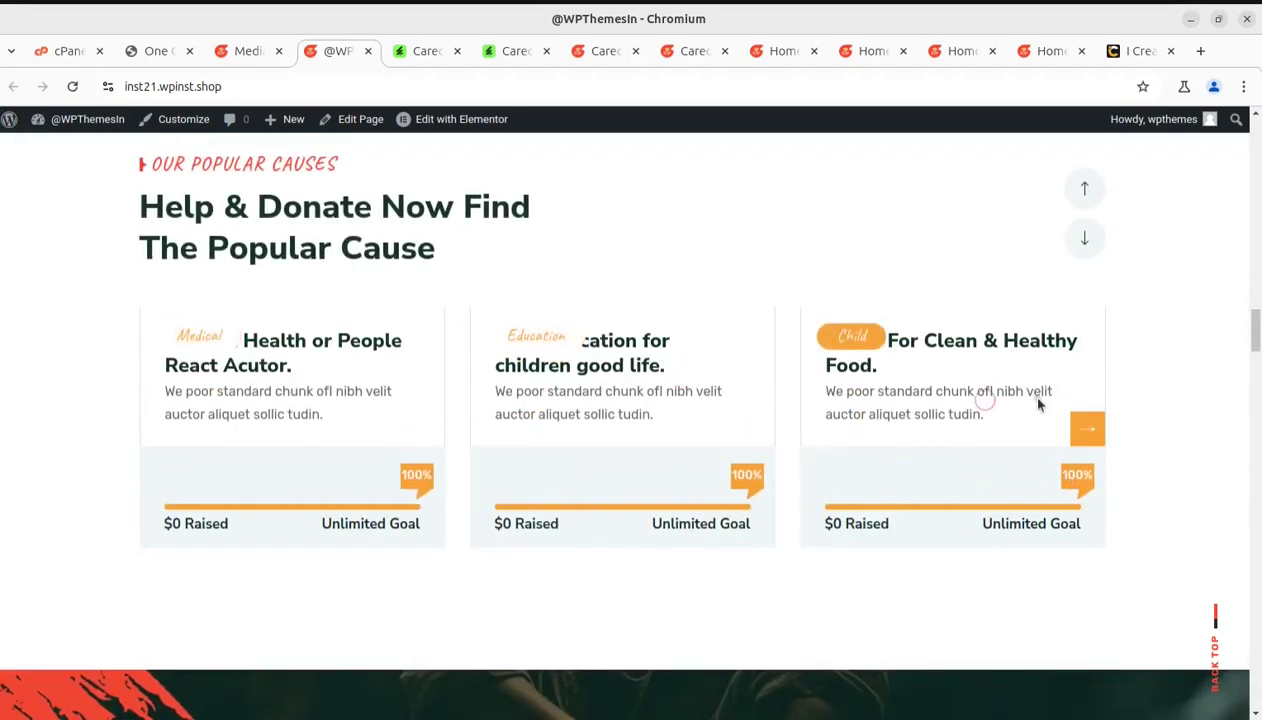
{"action": "scroll", "coordinate": [473, 394], "scroll_direction": "down", "scroll_amount": 12}
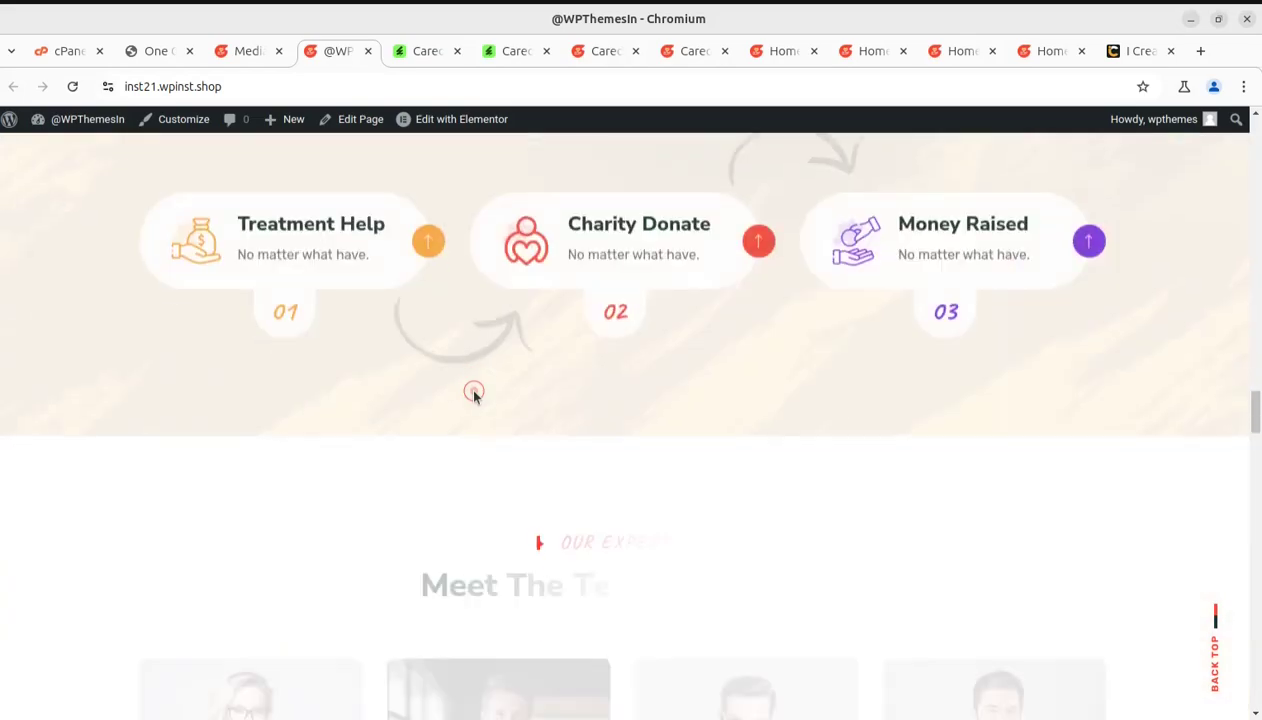
{"action": "scroll", "coordinate": [474, 394], "scroll_direction": "up", "scroll_amount": 5}
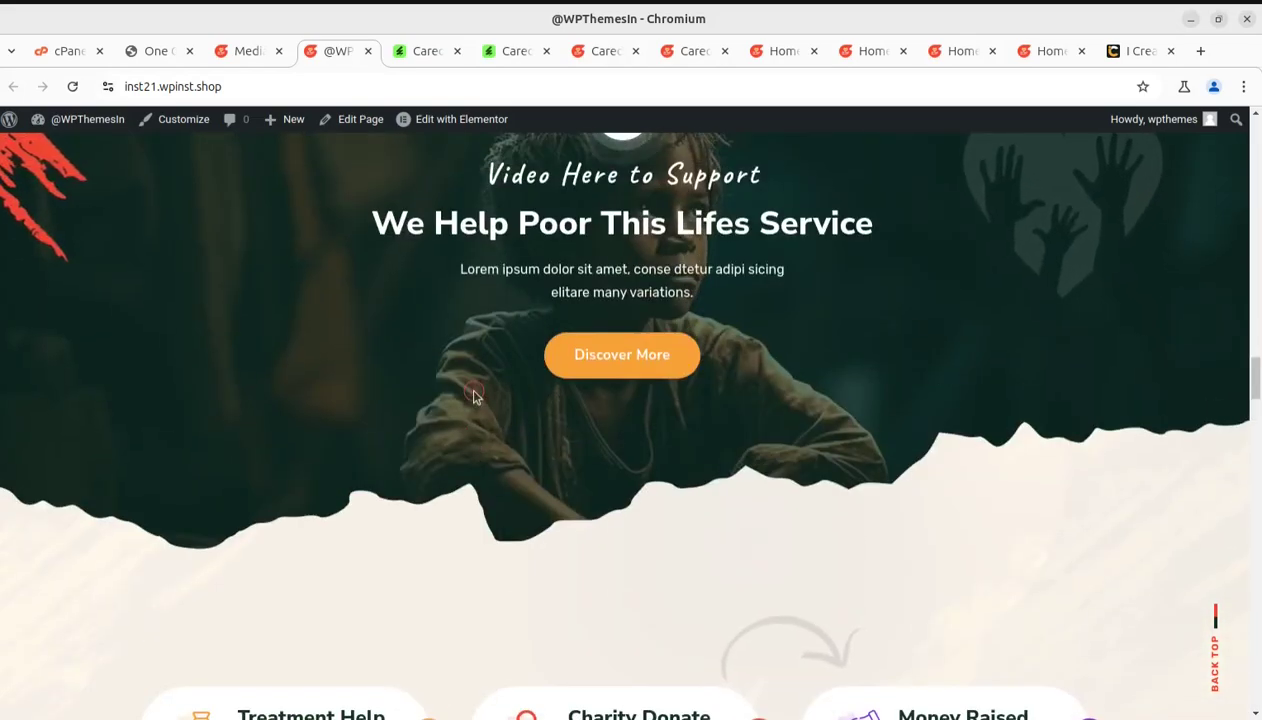
{"action": "scroll", "coordinate": [474, 395], "scroll_direction": "down", "scroll_amount": 2}
{"action": "scroll", "coordinate": [474, 394], "scroll_direction": "down", "scroll_amount": 17}
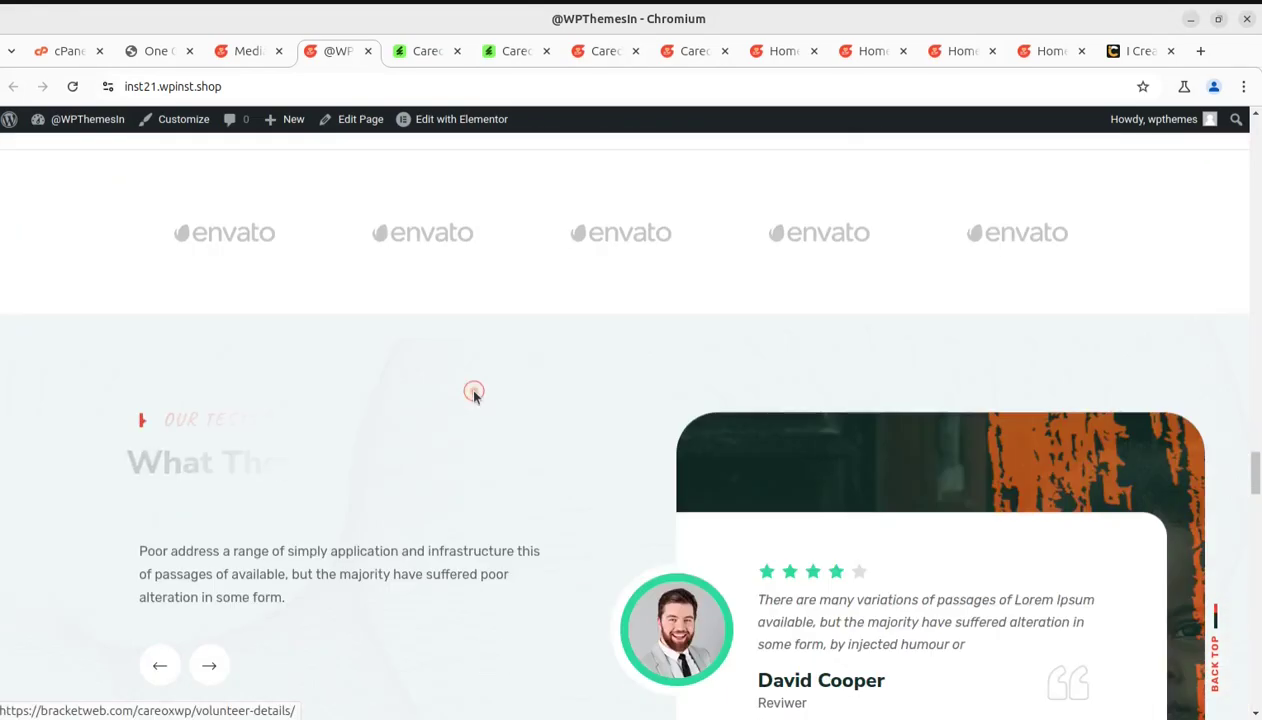
{"action": "scroll", "coordinate": [474, 393], "scroll_direction": "down", "scroll_amount": 10}
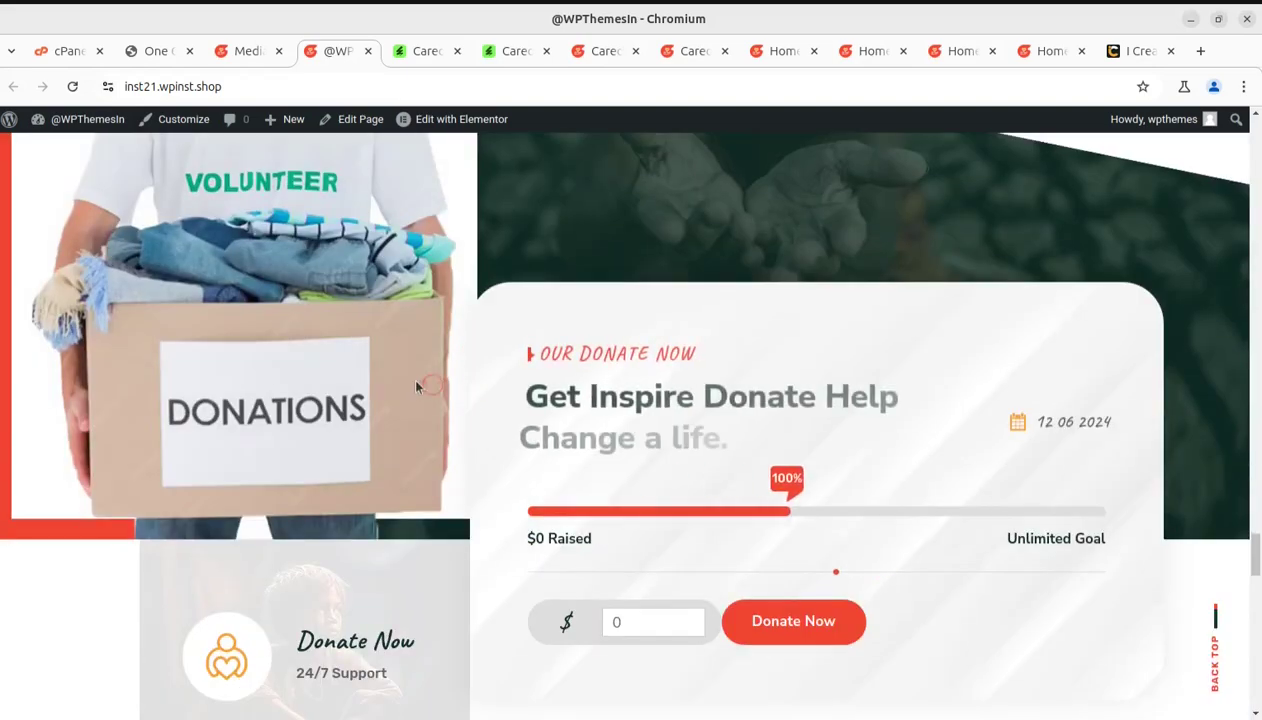
{"action": "scroll", "coordinate": [936, 397], "scroll_direction": "down", "scroll_amount": 10}
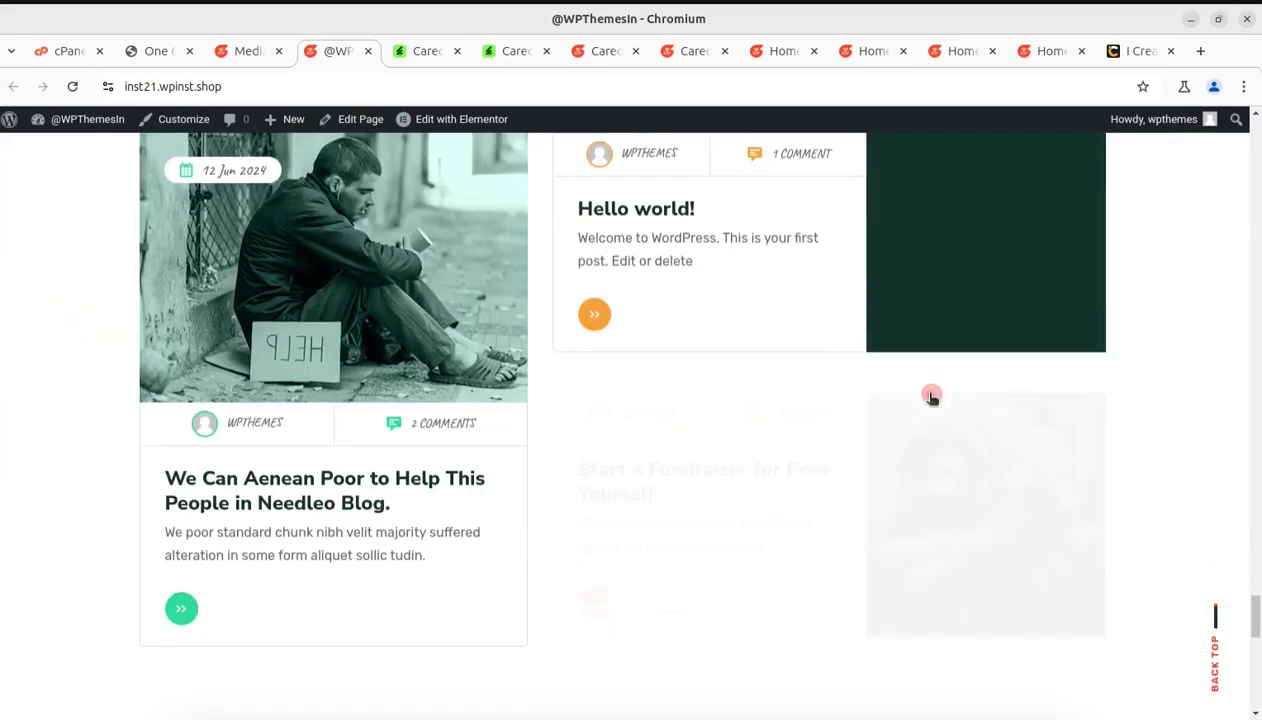
{"action": "scroll", "coordinate": [930, 397], "scroll_direction": "up", "scroll_amount": 20}
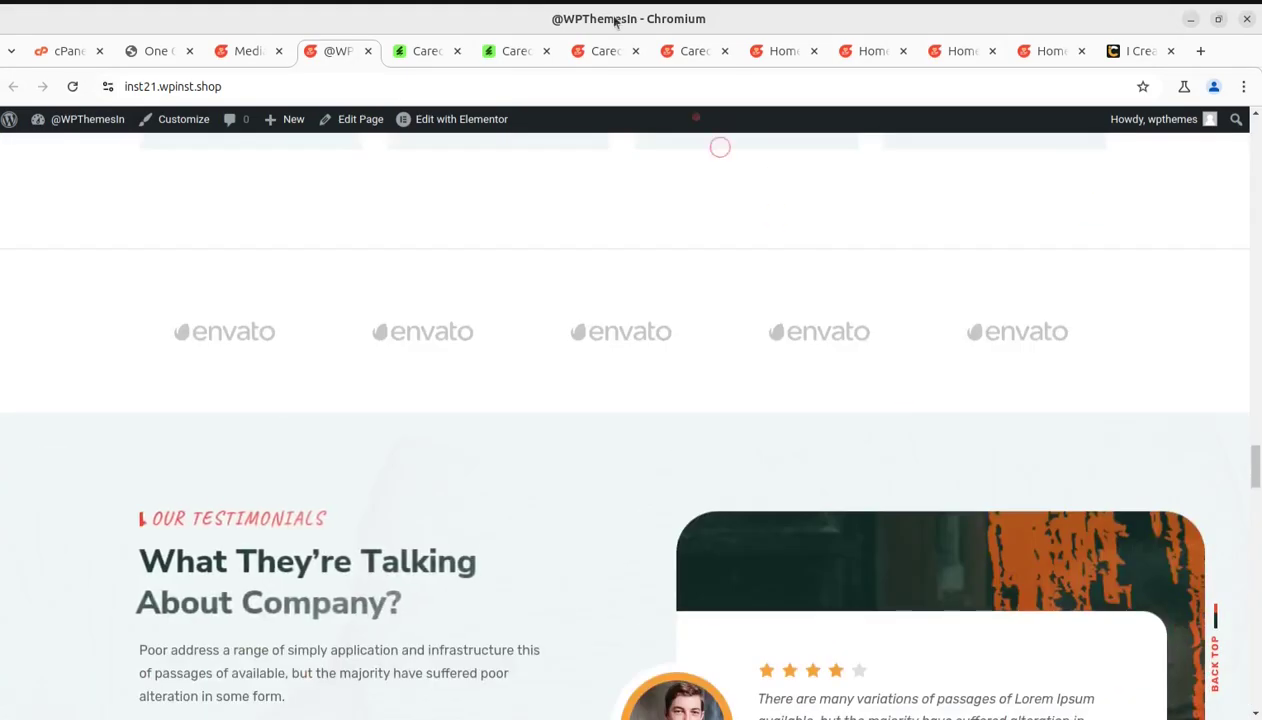
Step: Revisit the ThemeForest preview of Careox and look over the home page variants on the theme's demo landing page
{"action": "left_click", "coordinate": [524, 53]}
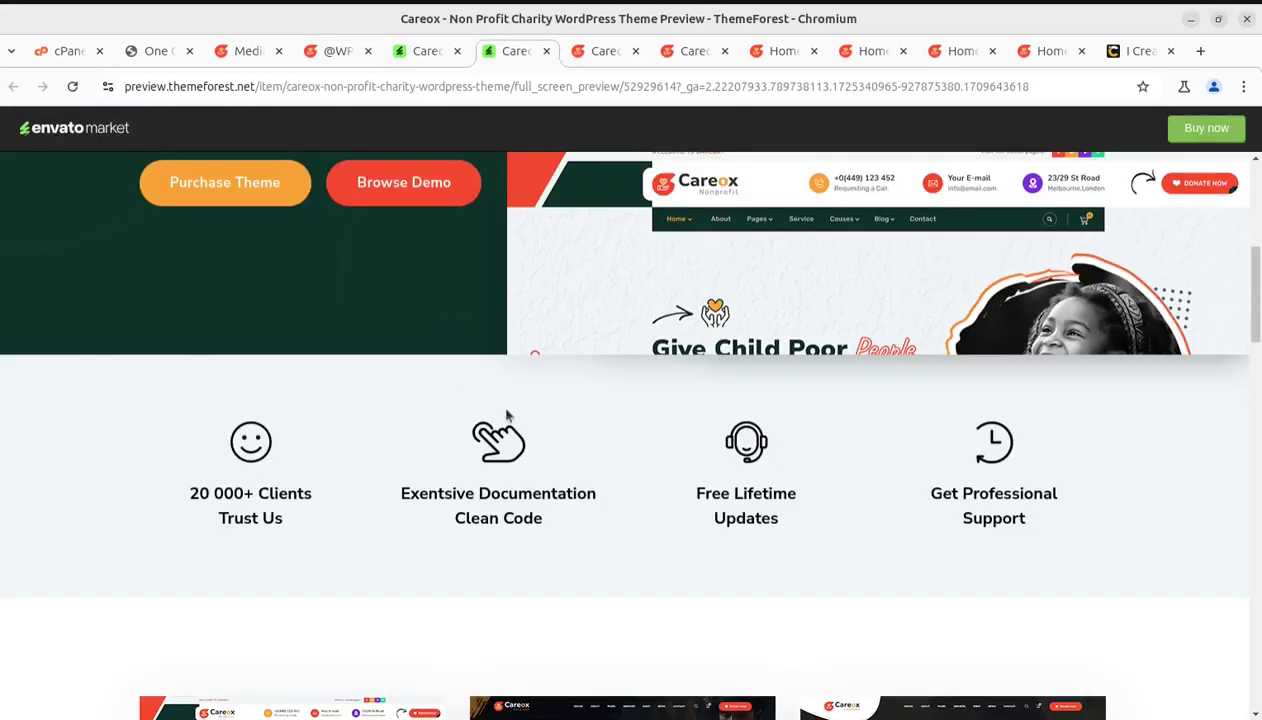
{"action": "scroll", "coordinate": [490, 400], "scroll_direction": "up", "scroll_amount": 5}
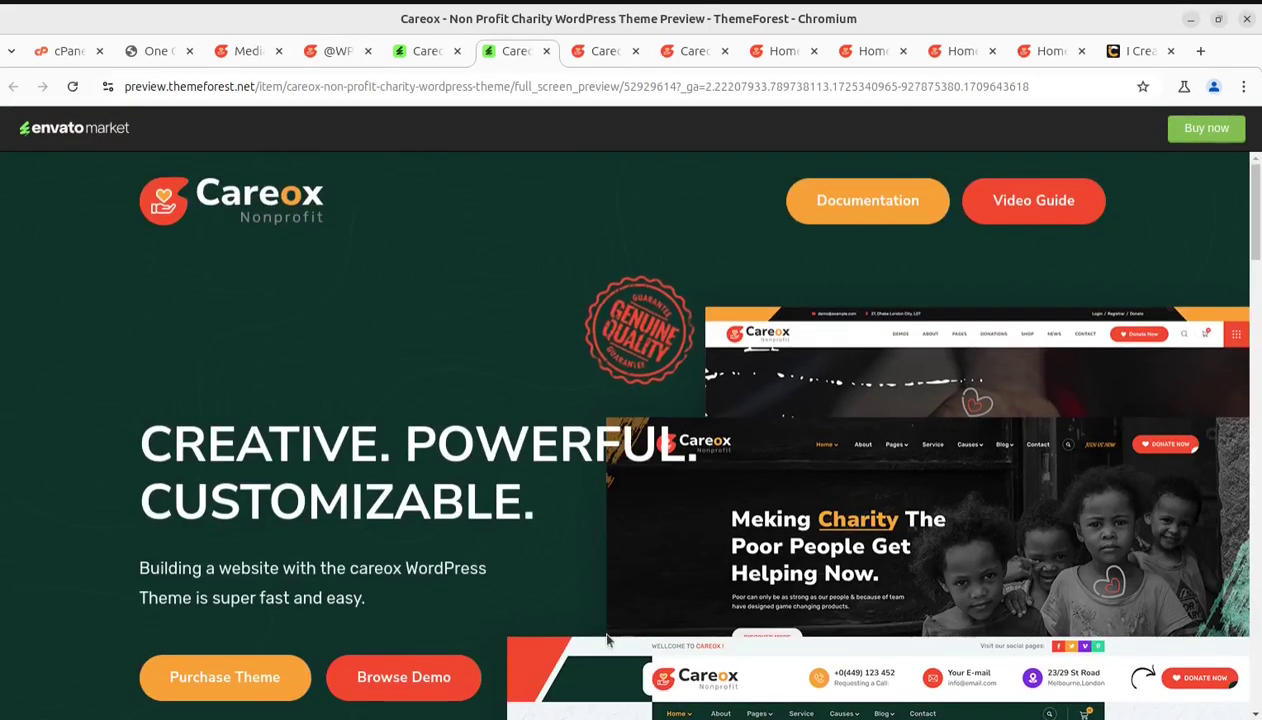
{"action": "left_click", "coordinate": [600, 52]}
{"action": "mouse_move", "coordinate": [350, 420]}
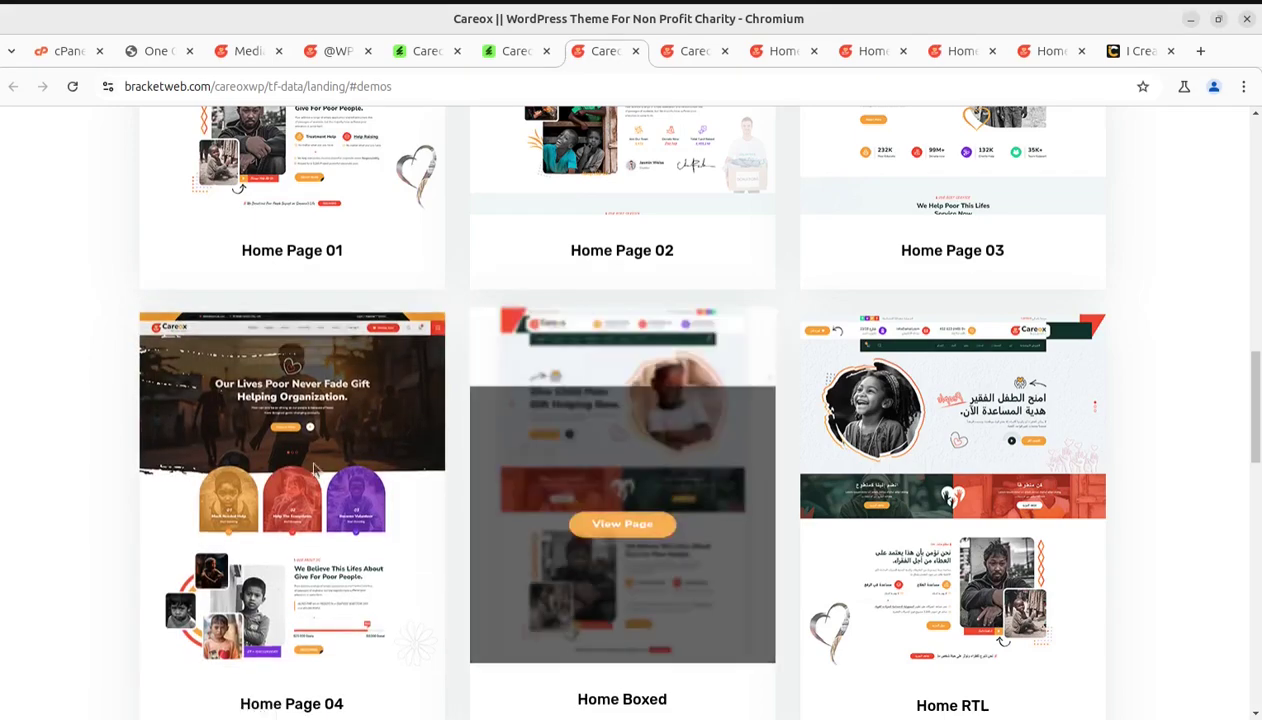
{"action": "scroll", "coordinate": [285, 430], "scroll_direction": "up", "scroll_amount": 4}
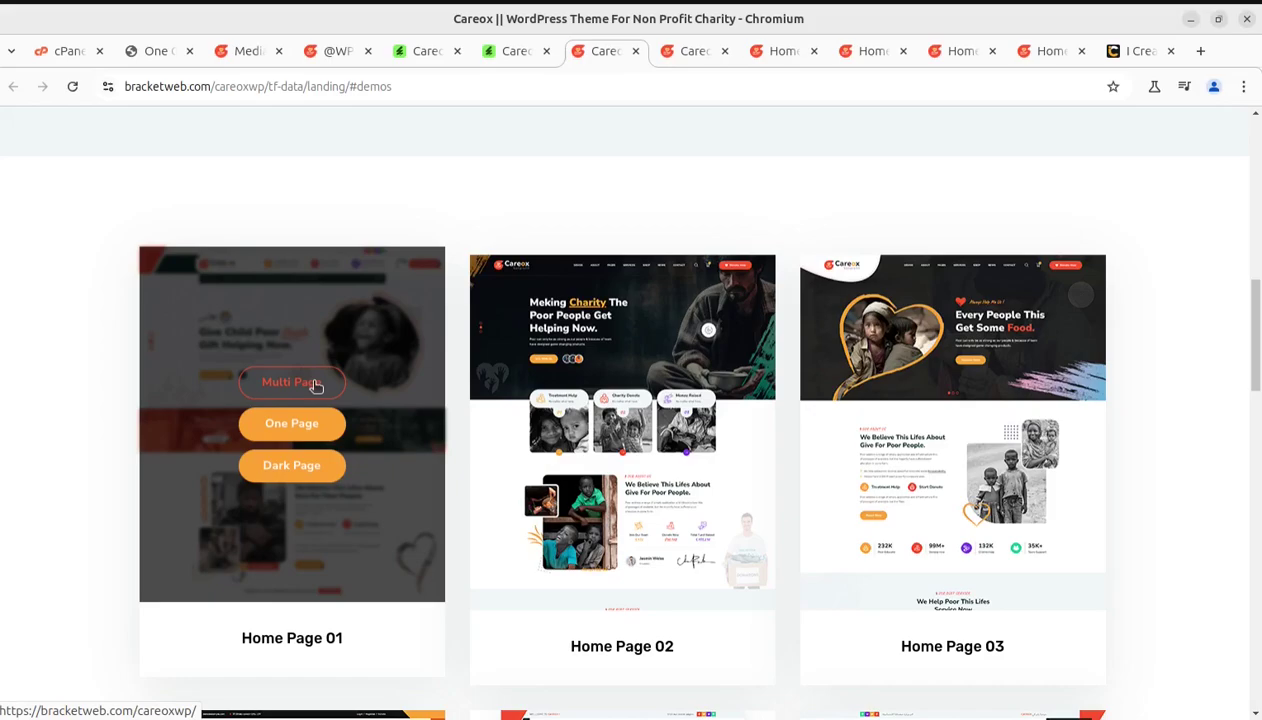
Step: Look through the Media Library's imported items once more and close its tab
{"action": "left_click", "coordinate": [246, 52]}
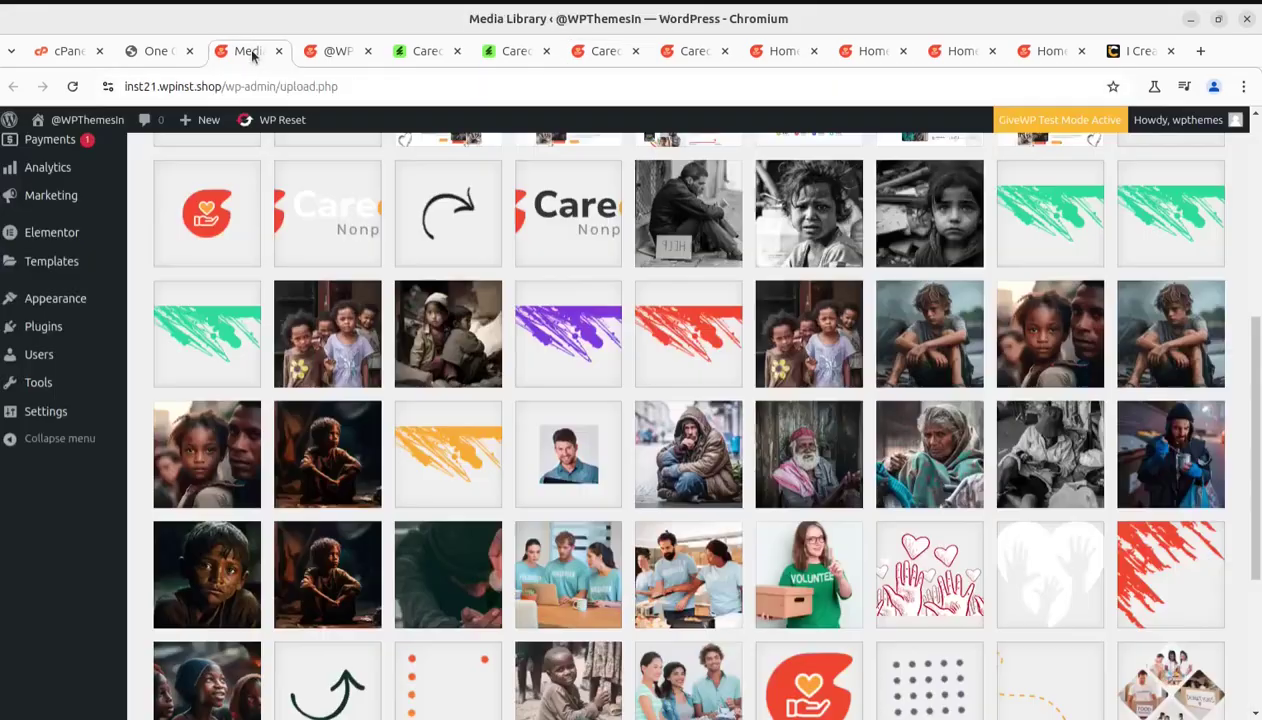
{"action": "scroll", "coordinate": [285, 415], "scroll_direction": "up", "scroll_amount": 5}
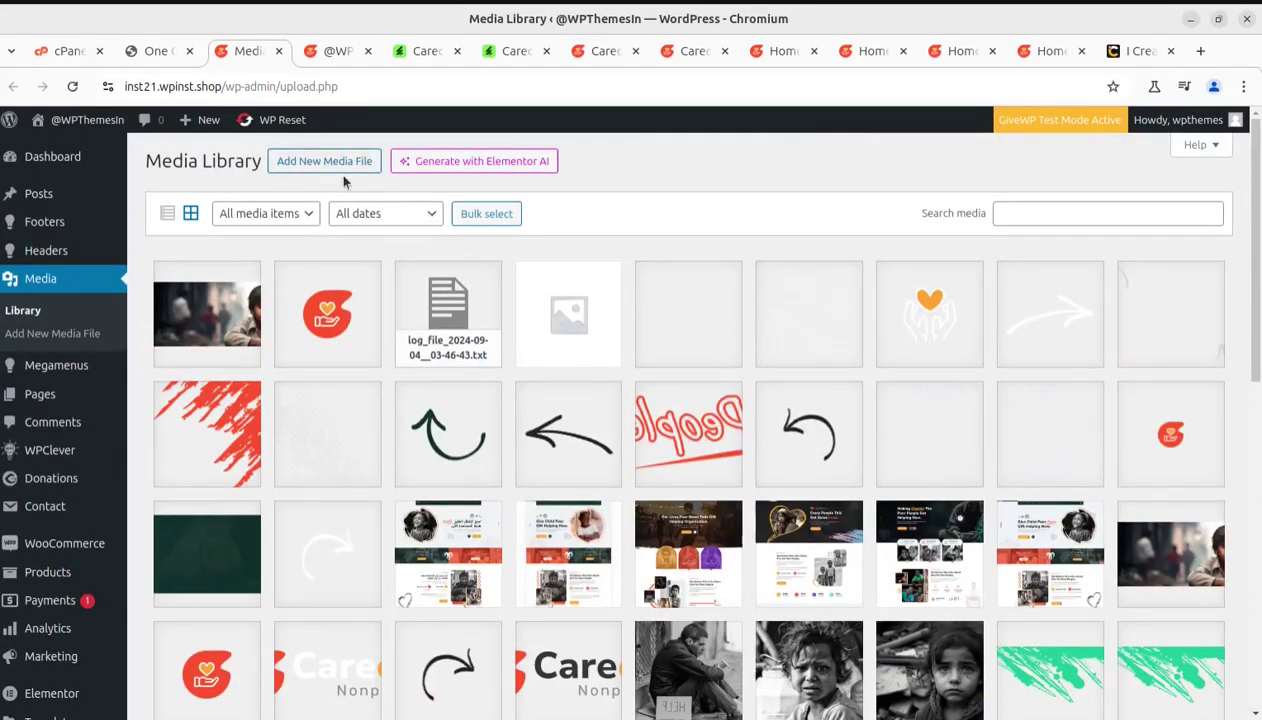
{"action": "scroll", "coordinate": [343, 178], "scroll_direction": "down", "scroll_amount": 15}
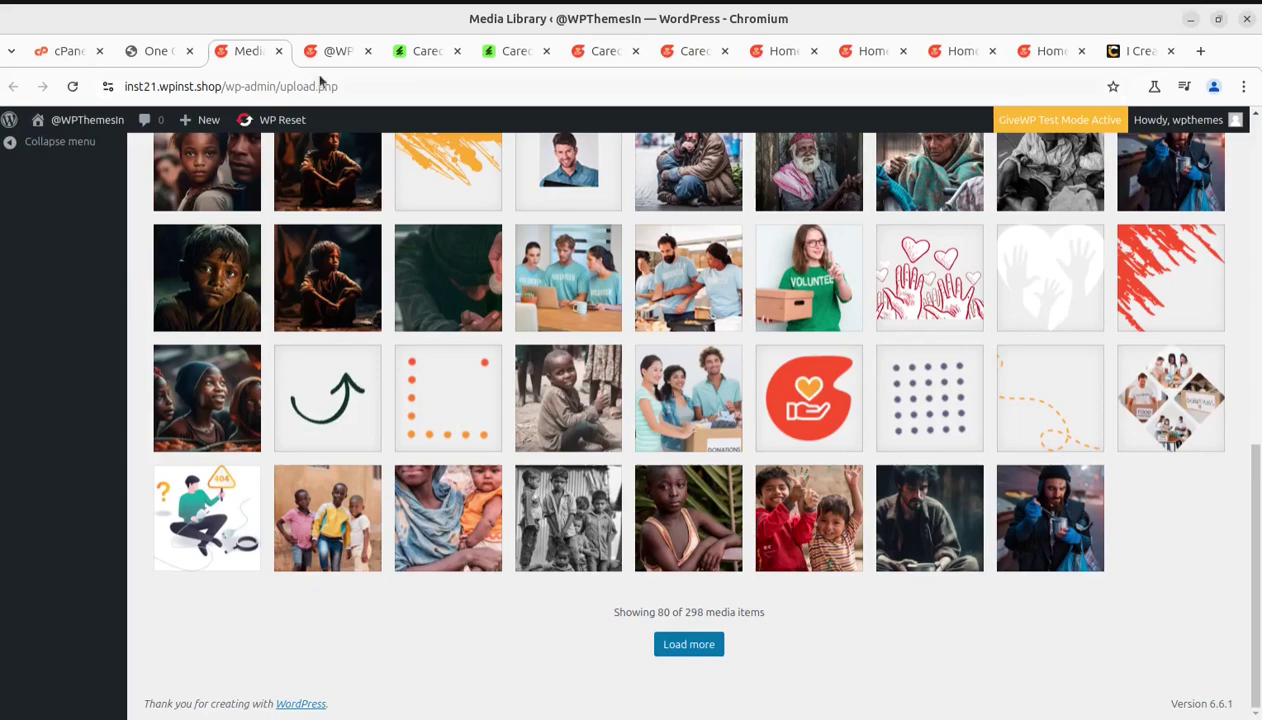
{"action": "left_click", "coordinate": [279, 52]}
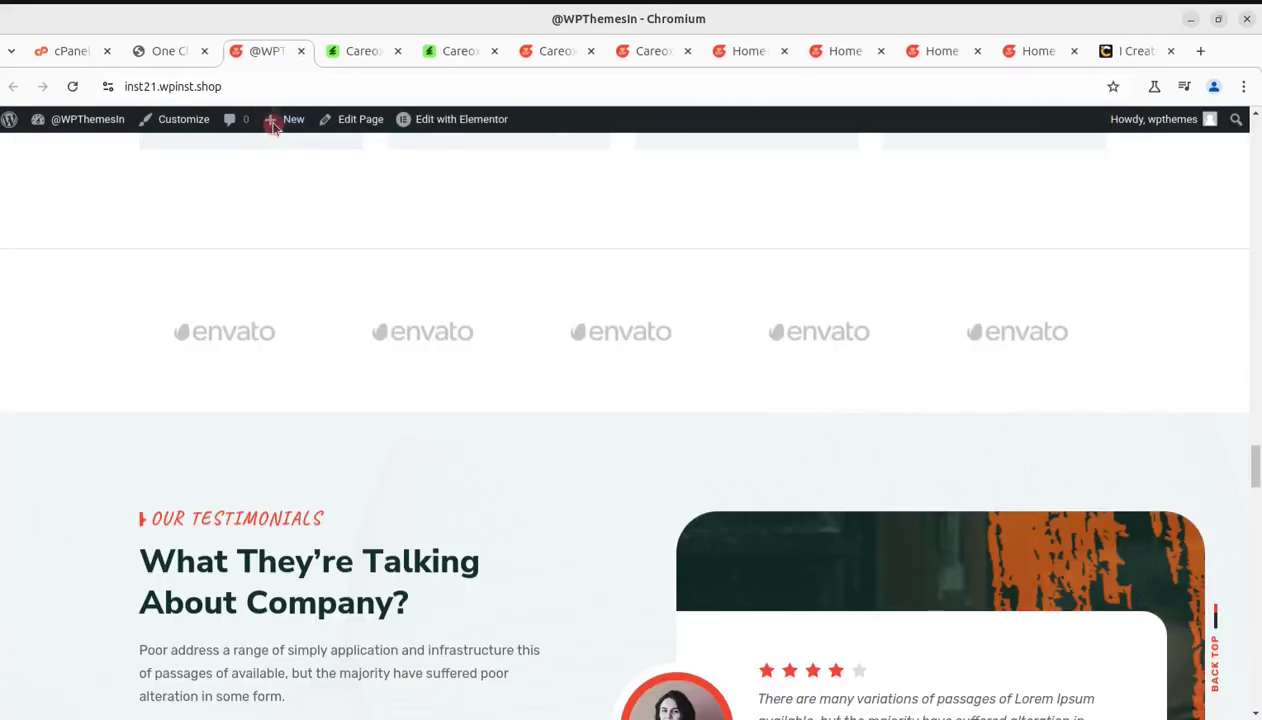
Step: Open the list of all pages in the WordPress admin and review the imported Careox pages
{"action": "left_click", "coordinate": [168, 52]}
{"action": "mouse_move", "coordinate": [79, 279]}
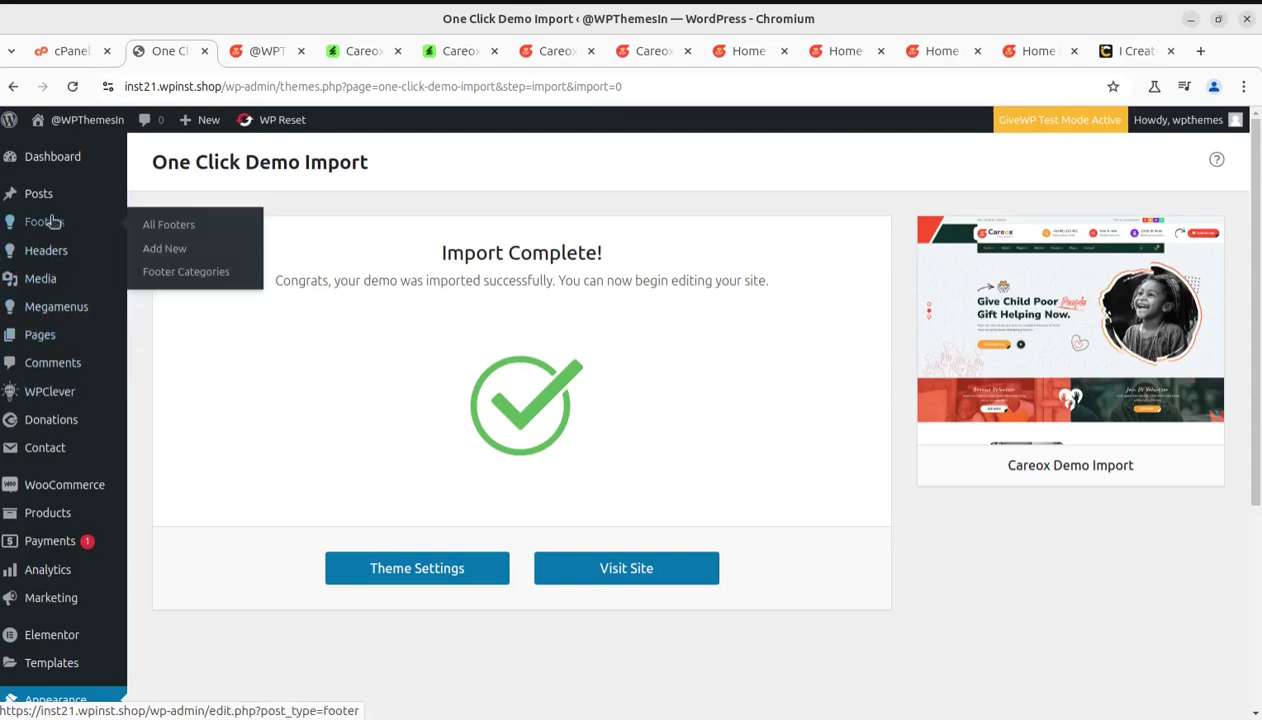
{"action": "mouse_move", "coordinate": [49, 341]}
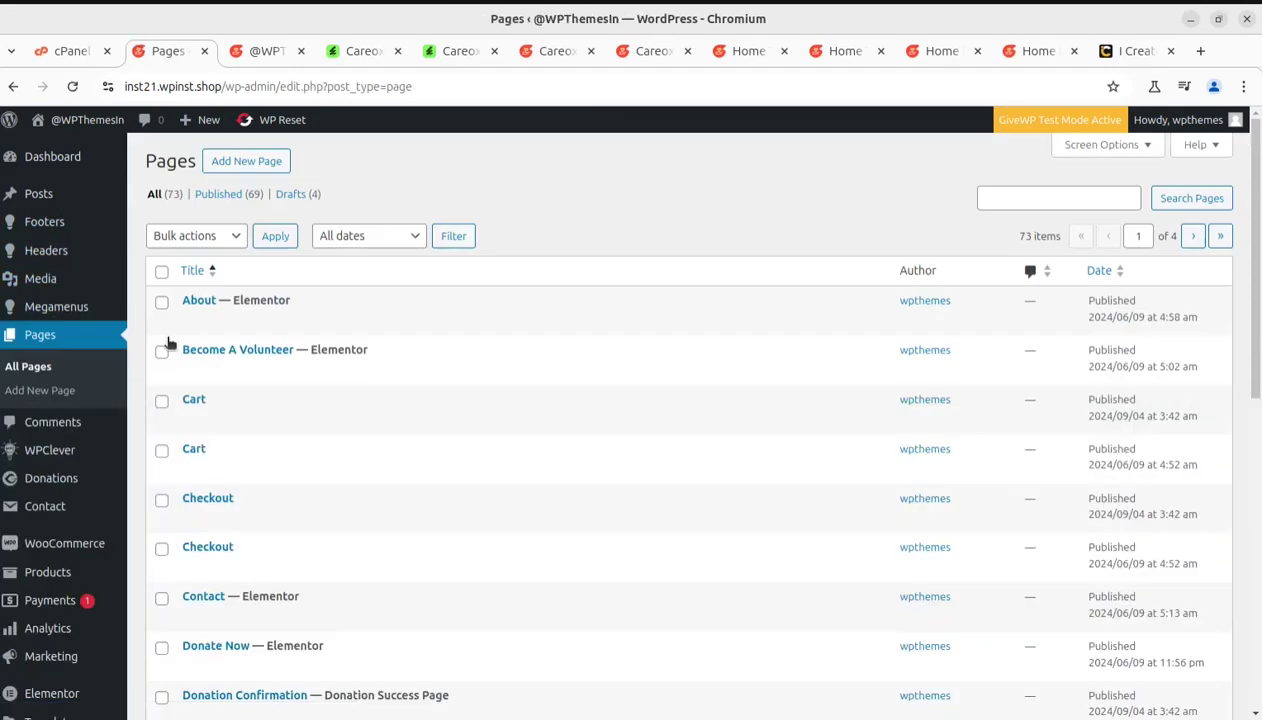
{"action": "scroll", "coordinate": [300, 368], "scroll_direction": "down", "scroll_amount": 3}
{"action": "scroll", "coordinate": [288, 345], "scroll_direction": "up", "scroll_amount": 3}
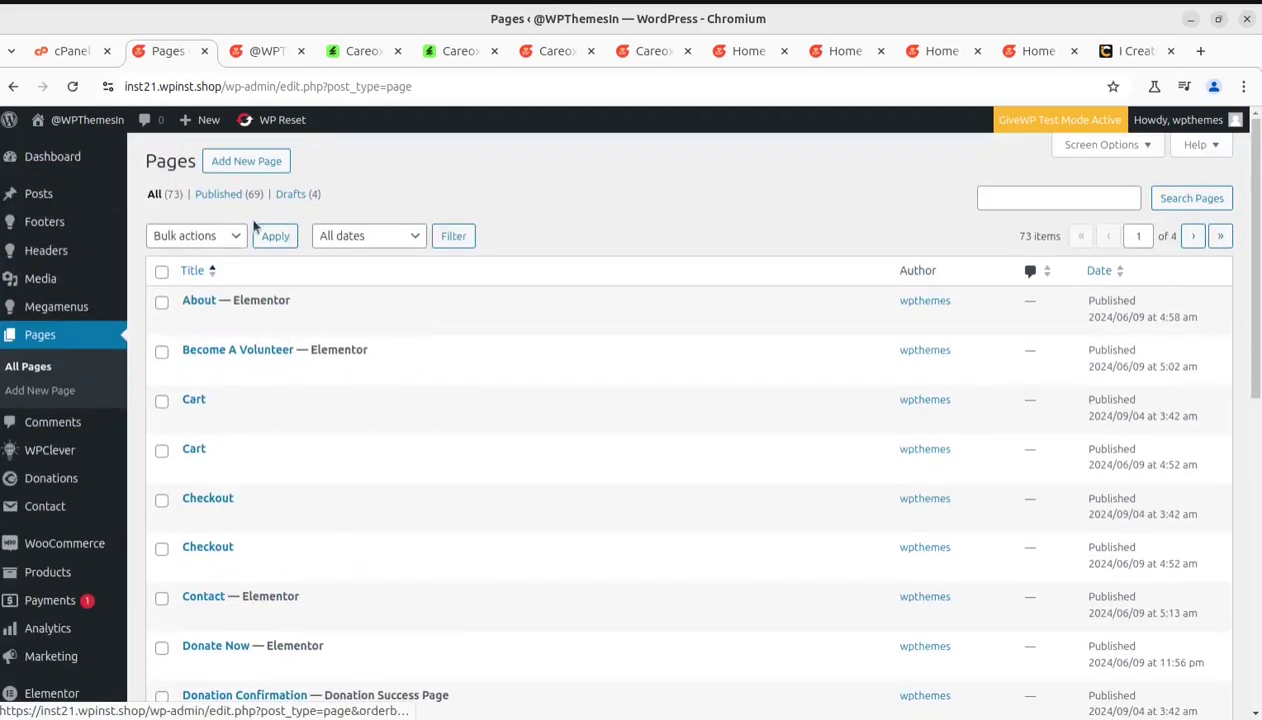
{"action": "scroll", "coordinate": [340, 370], "scroll_direction": "down", "scroll_amount": 5}
{"action": "scroll", "coordinate": [347, 376], "scroll_direction": "down", "scroll_amount": 3}
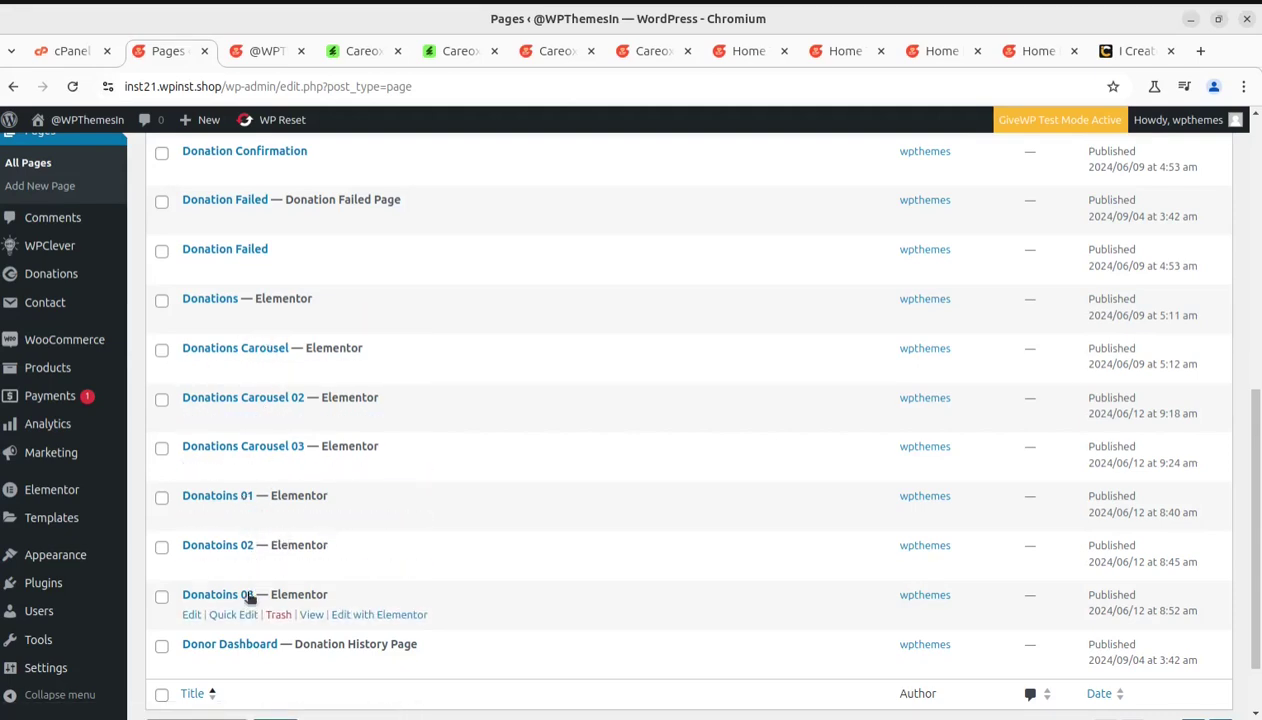
Step: Go through the second and third pages of the admin pages list, covering the home, news and one-page home entries
{"action": "scroll", "coordinate": [850, 651], "scroll_direction": "down", "scroll_amount": 2}
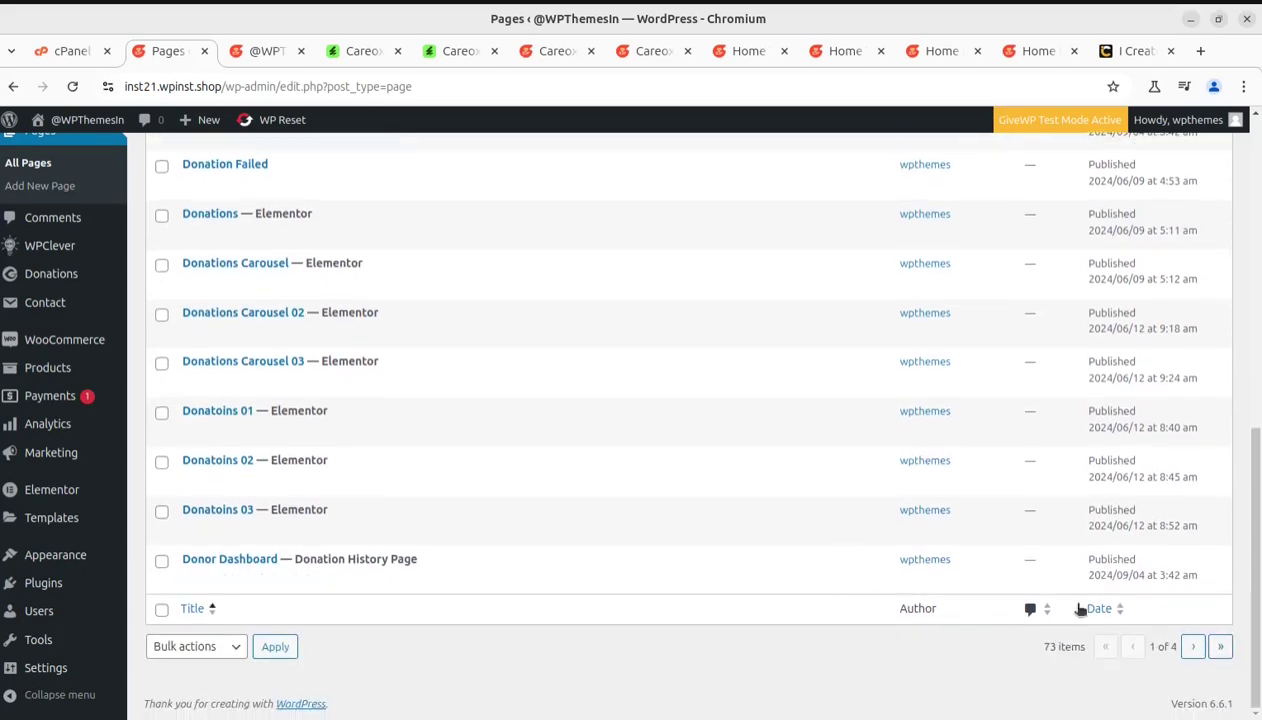
{"action": "left_click", "coordinate": [1195, 648]}
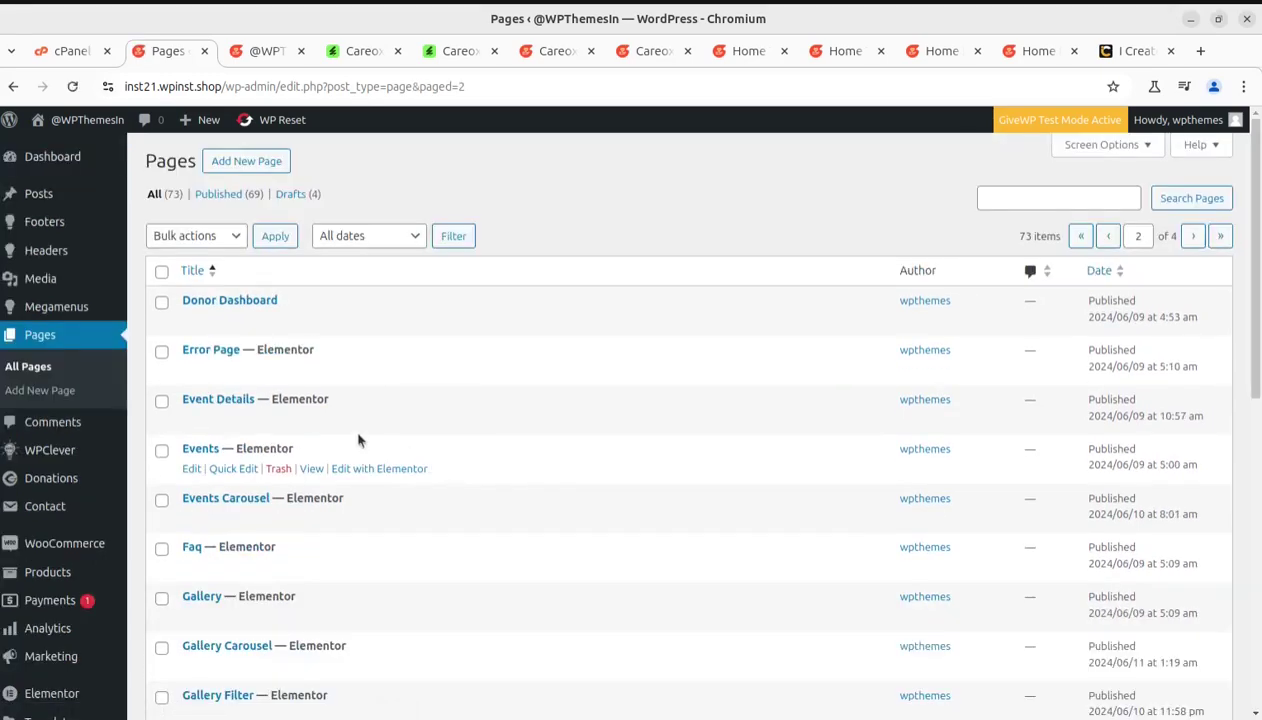
{"action": "scroll", "coordinate": [378, 440], "scroll_direction": "down", "scroll_amount": 3}
{"action": "scroll", "coordinate": [360, 400], "scroll_direction": "down", "scroll_amount": 2}
{"action": "scroll", "coordinate": [292, 340], "scroll_direction": "down", "scroll_amount": 2}
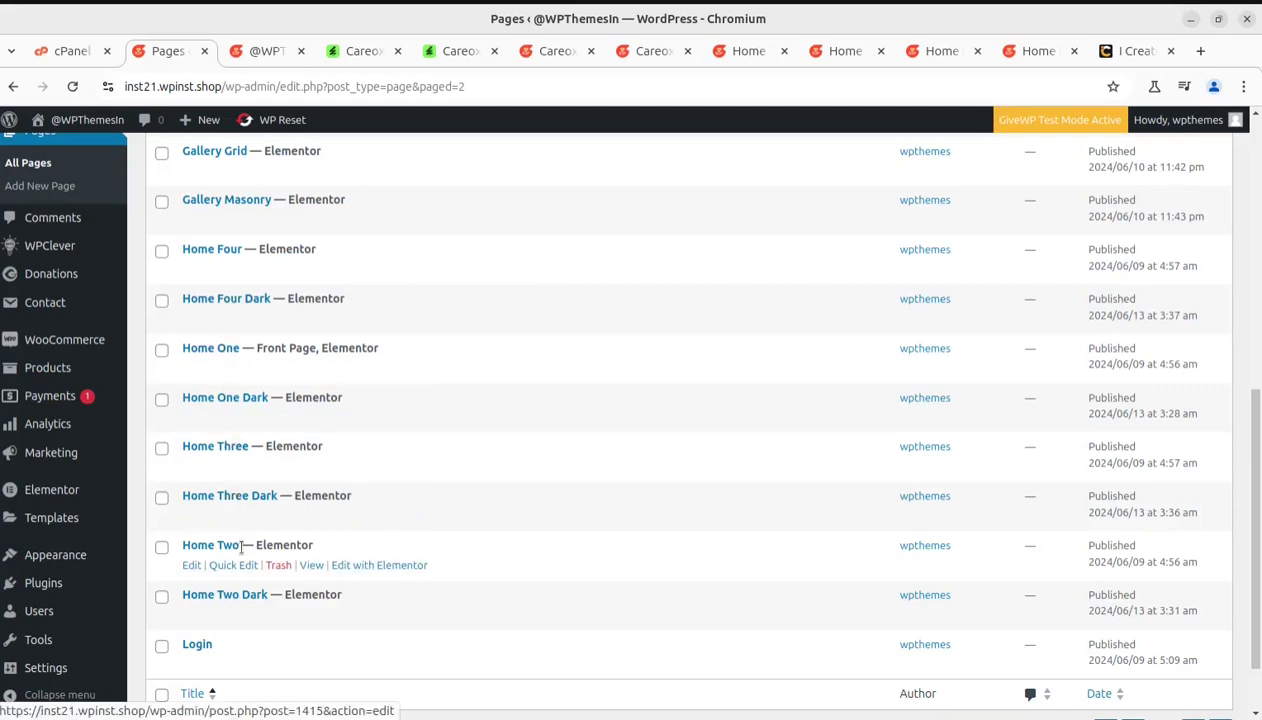
{"action": "scroll", "coordinate": [800, 615], "scroll_direction": "down", "scroll_amount": 1}
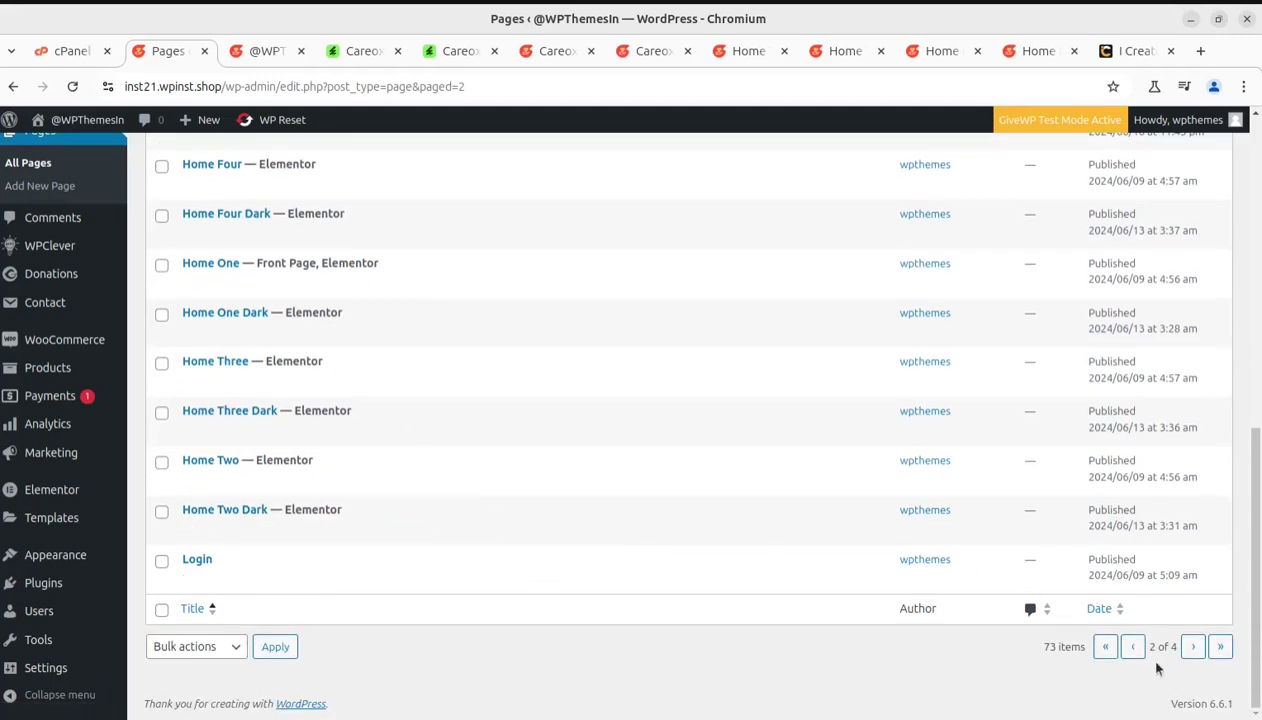
{"action": "left_click", "coordinate": [1192, 647]}
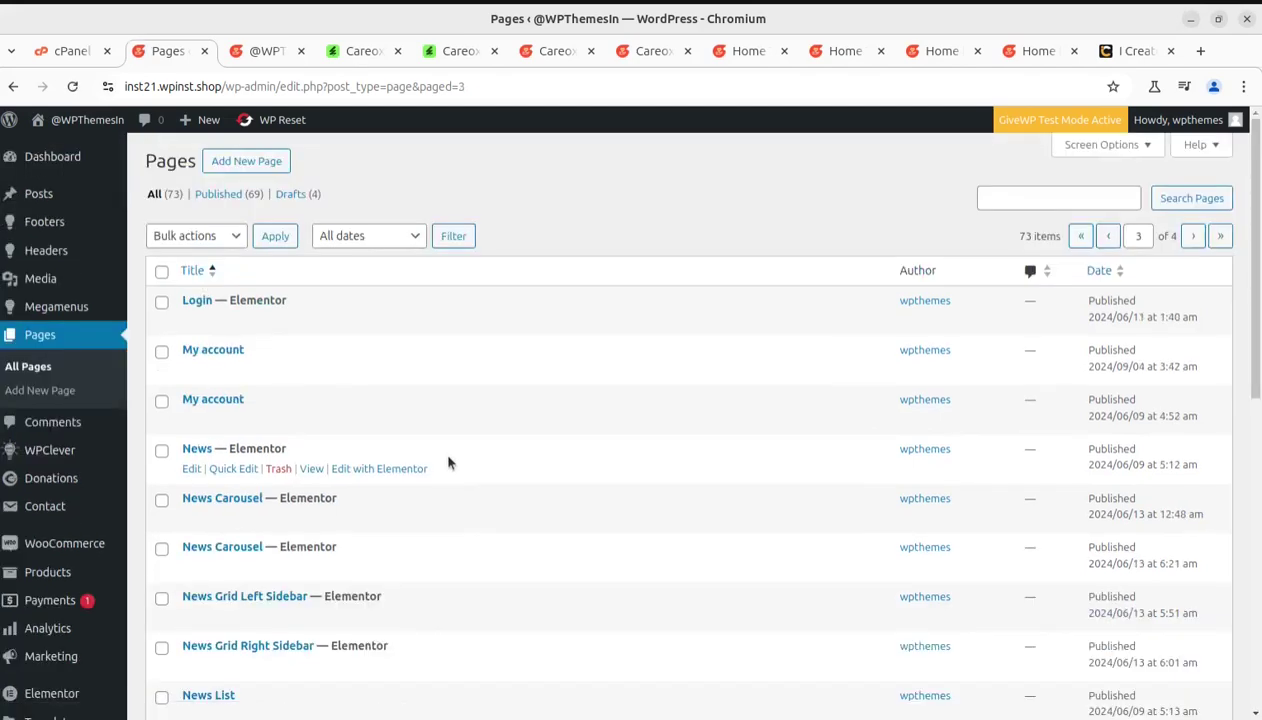
{"action": "scroll", "coordinate": [431, 460], "scroll_direction": "down", "scroll_amount": 1}
{"action": "scroll", "coordinate": [431, 460], "scroll_direction": "down", "scroll_amount": 2}
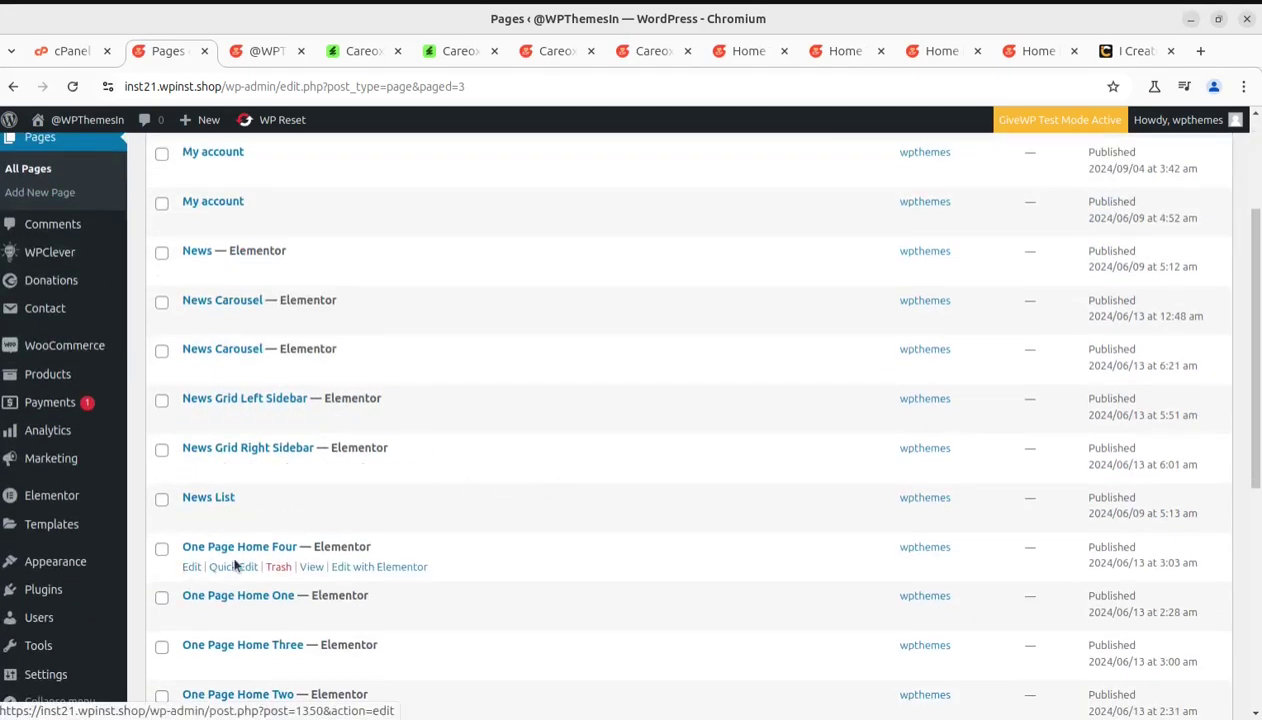
{"action": "scroll", "coordinate": [300, 520], "scroll_direction": "down", "scroll_amount": 3}
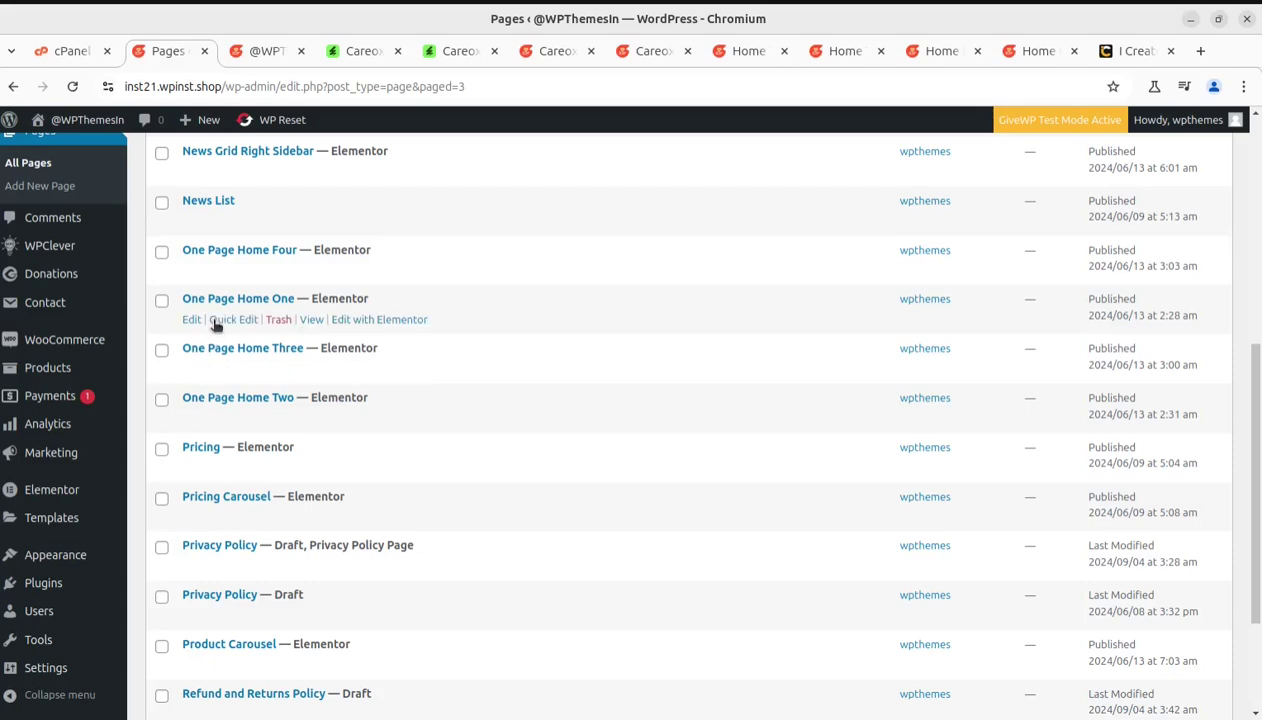
Step: View the One Page Home One page in a new tab and try its About and Services navigation links
{"action": "middle_click", "coordinate": [312, 319]}
{"action": "left_click", "coordinate": [239, 53]}
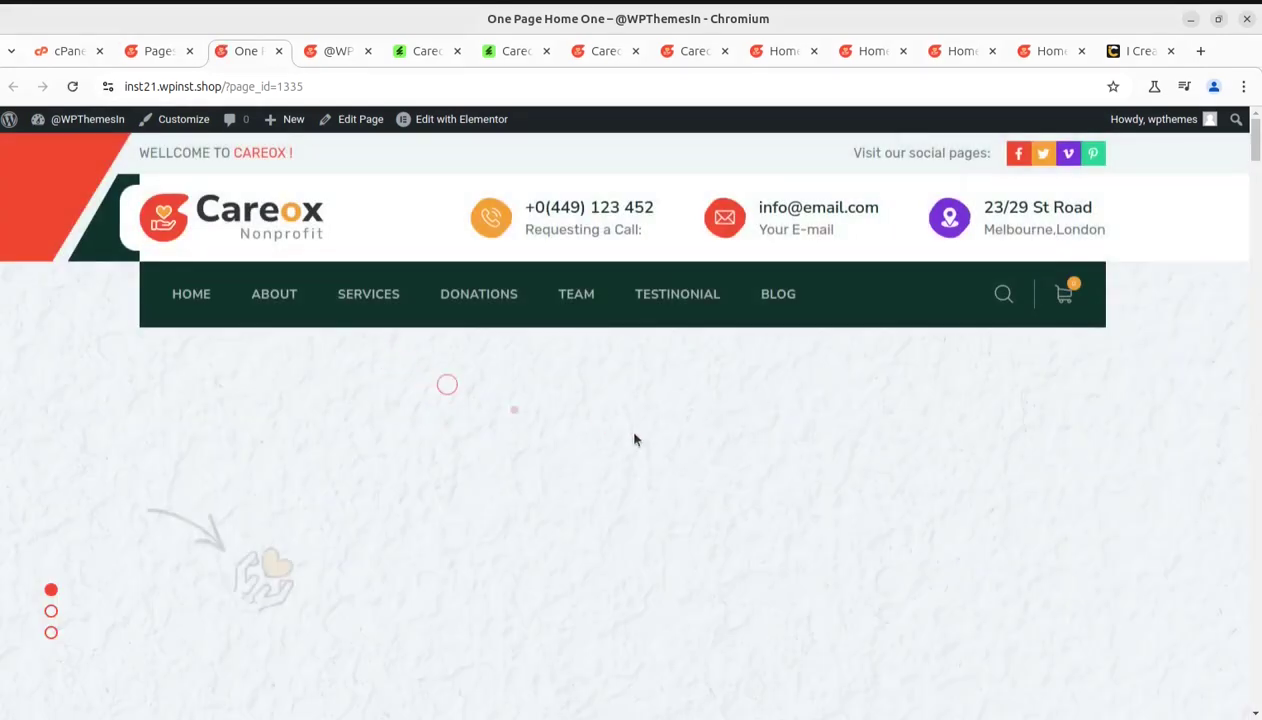
{"action": "left_click", "coordinate": [273, 294]}
{"action": "scroll", "coordinate": [270, 303], "scroll_direction": "up", "scroll_amount": 10}
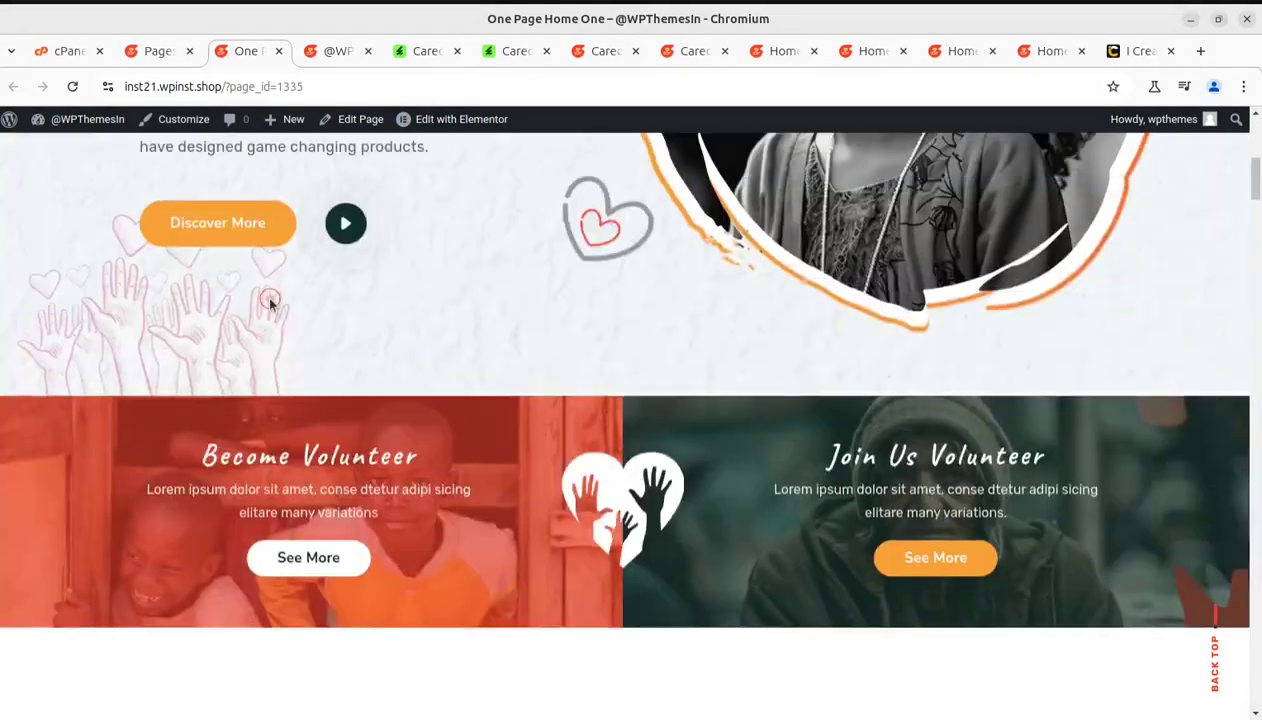
{"action": "scroll", "coordinate": [276, 306], "scroll_direction": "up", "scroll_amount": 2}
{"action": "left_click", "coordinate": [356, 297]}
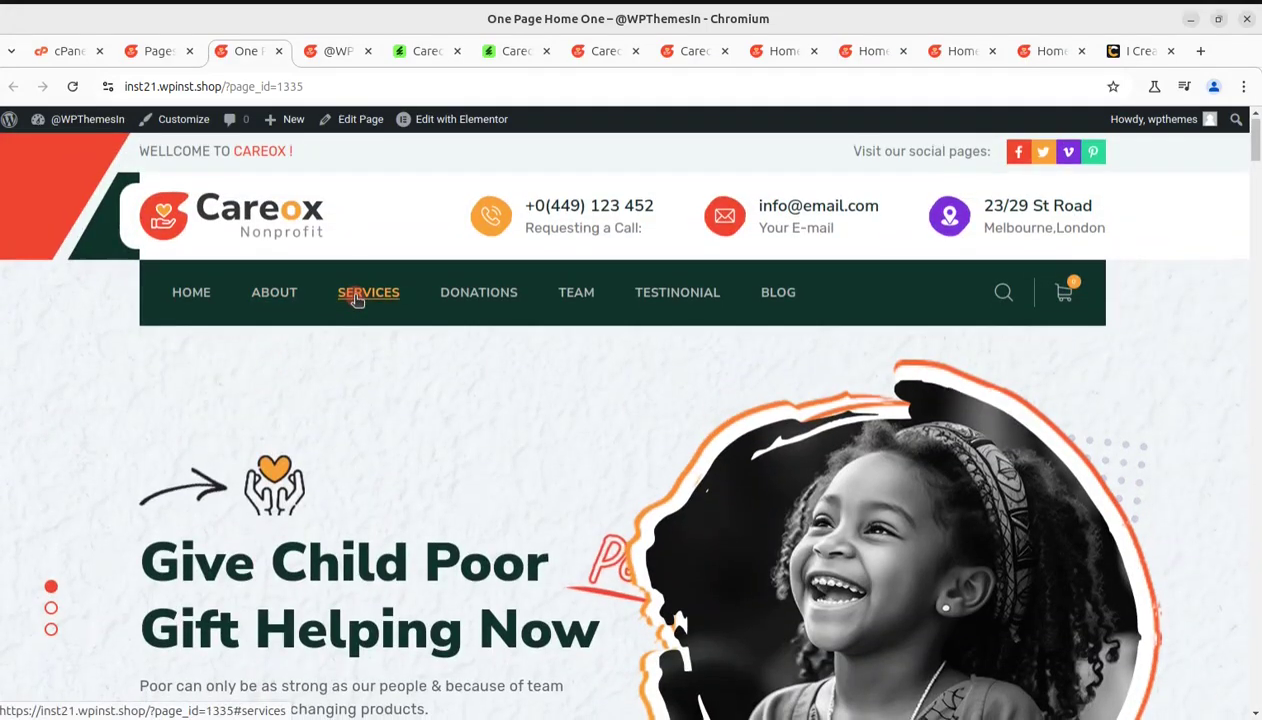
{"action": "scroll", "coordinate": [397, 309], "scroll_direction": "up", "scroll_amount": 15}
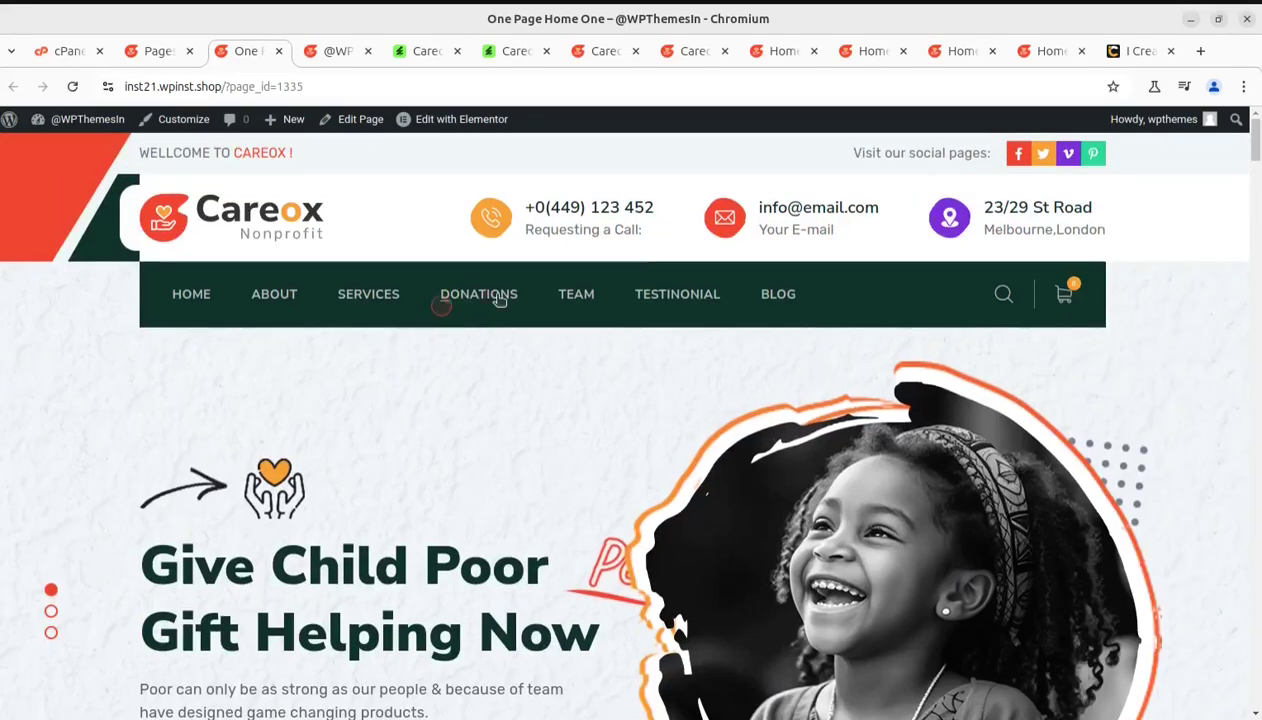
Step: Try the one-page site's Donations and Testinonial navigation links and look over the sections below the testimonials
{"action": "left_click", "coordinate": [499, 297]}
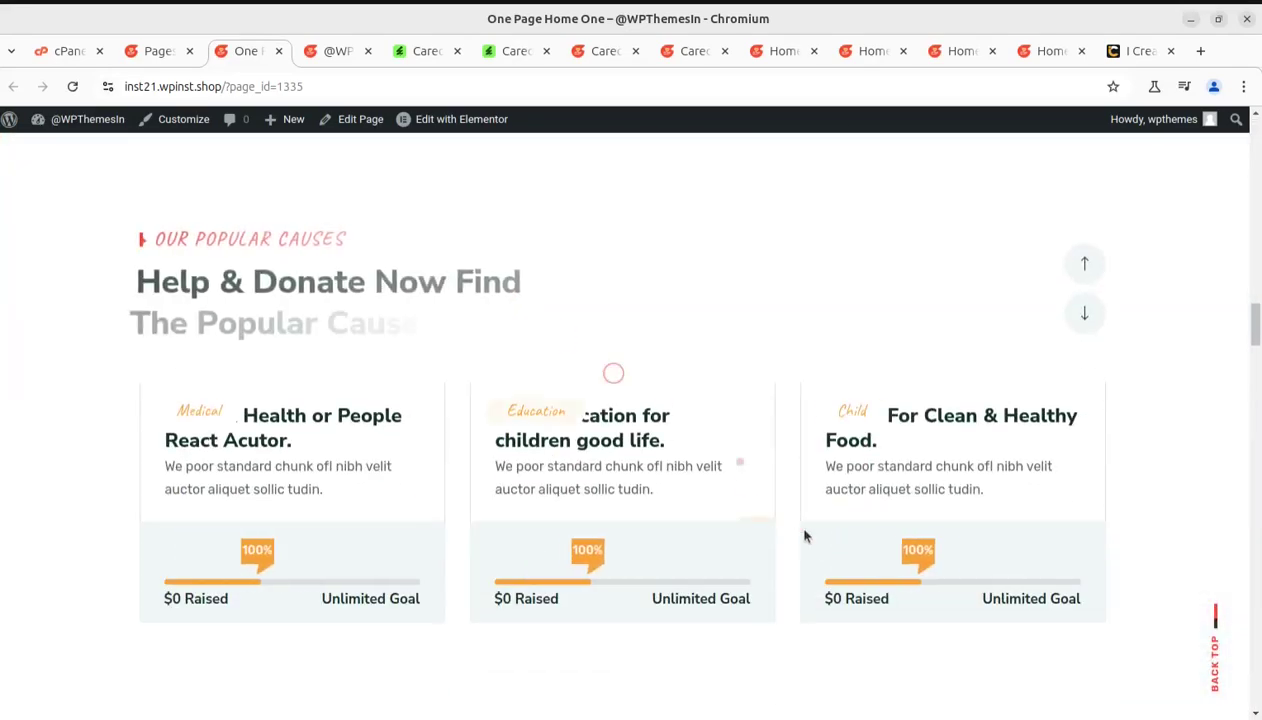
{"action": "scroll", "coordinate": [817, 544], "scroll_direction": "up", "scroll_amount": 10}
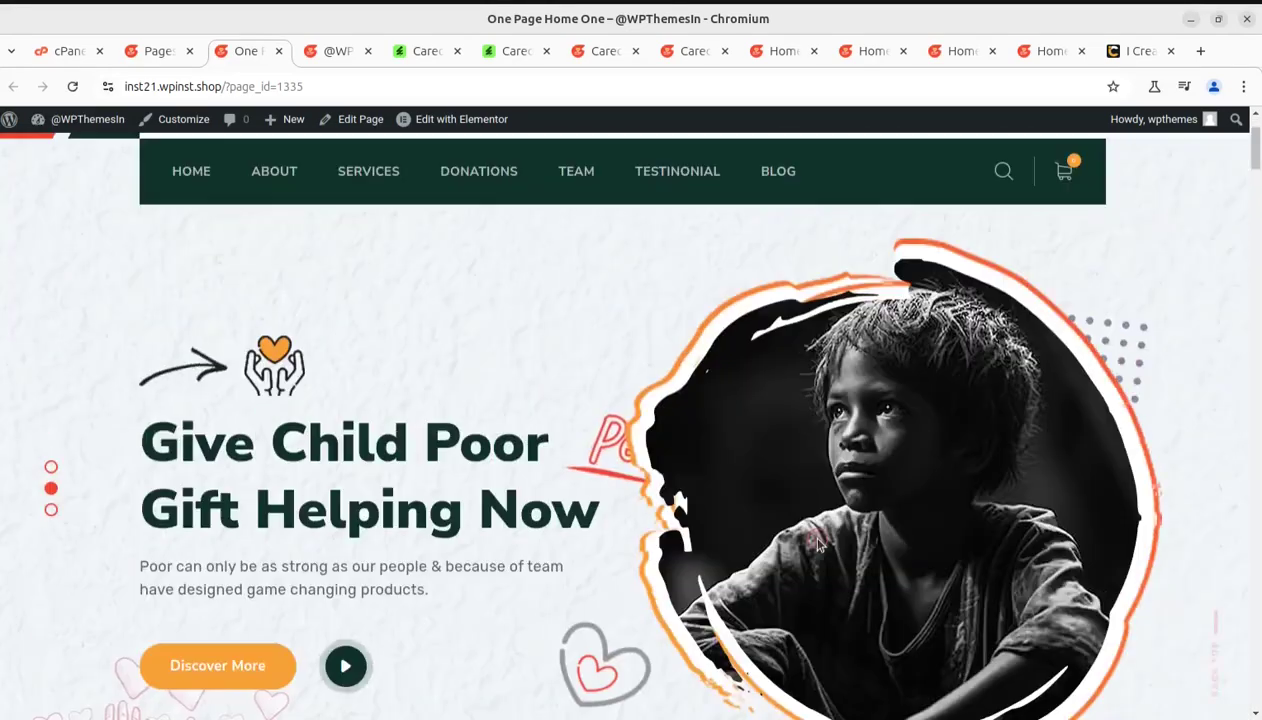
{"action": "scroll", "coordinate": [817, 544], "scroll_direction": "up", "scroll_amount": 3}
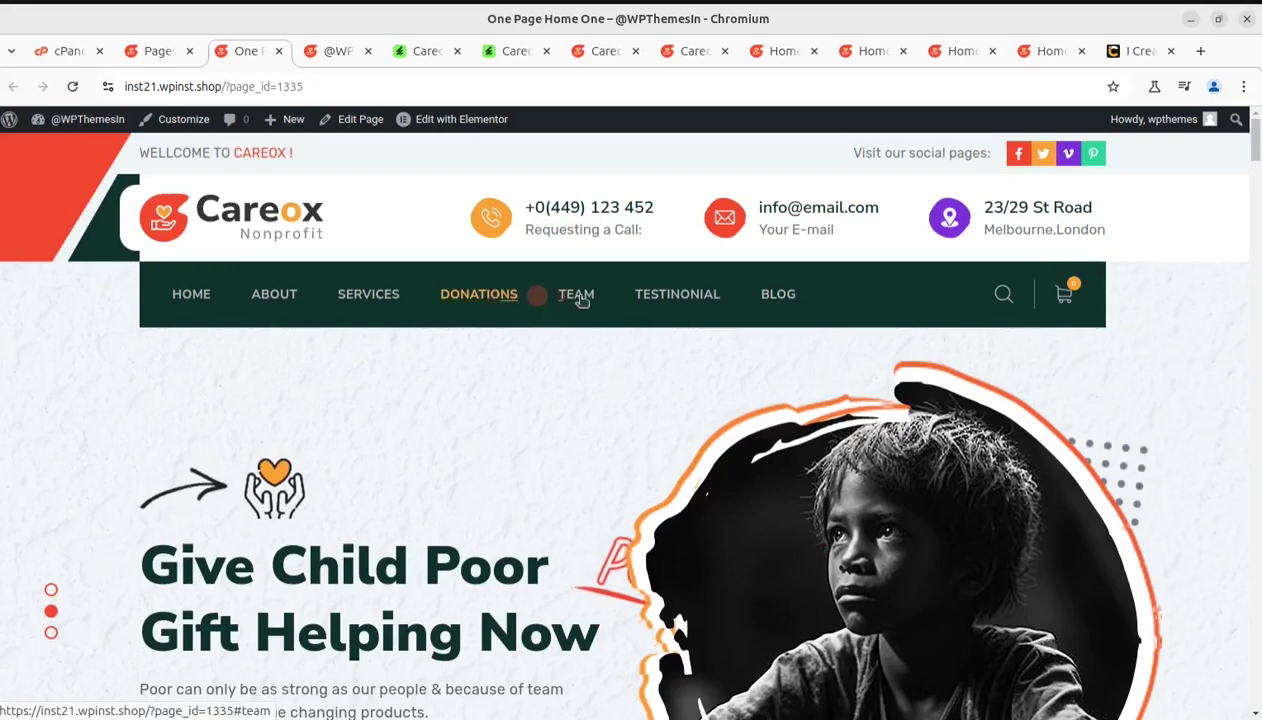
{"action": "left_click", "coordinate": [673, 297]}
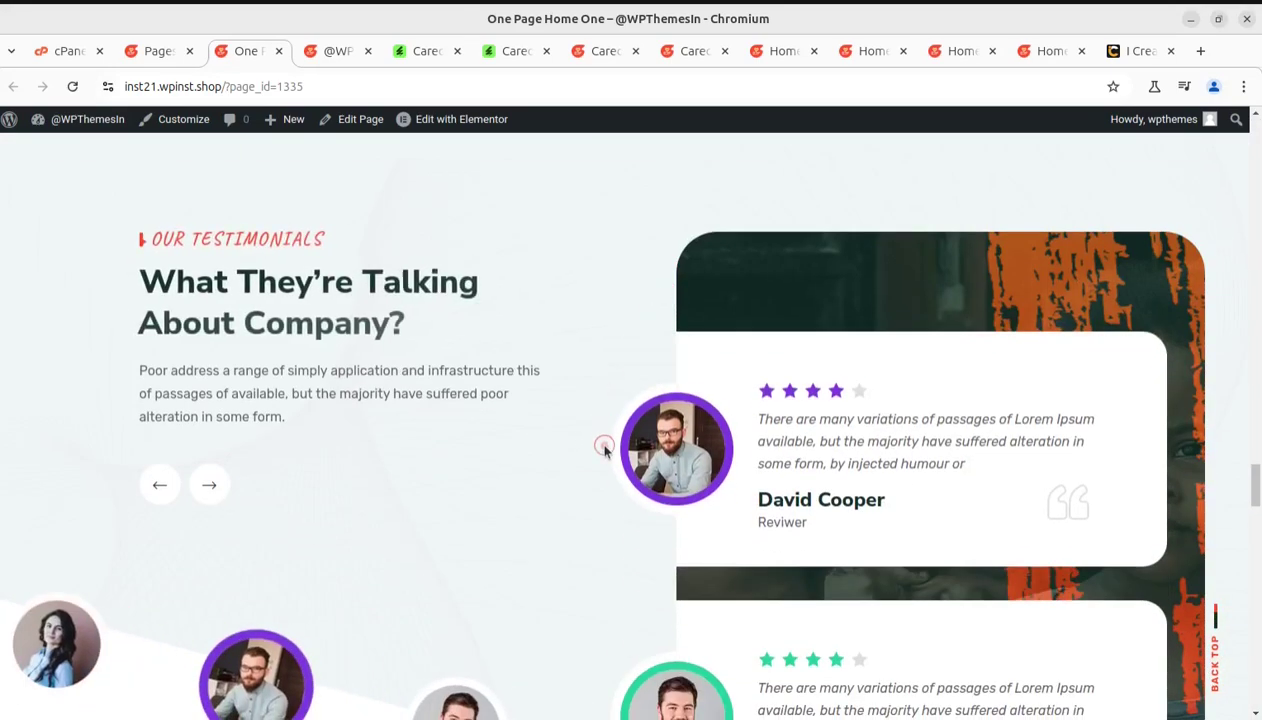
{"action": "scroll", "coordinate": [604, 448], "scroll_direction": "down", "scroll_amount": 8}
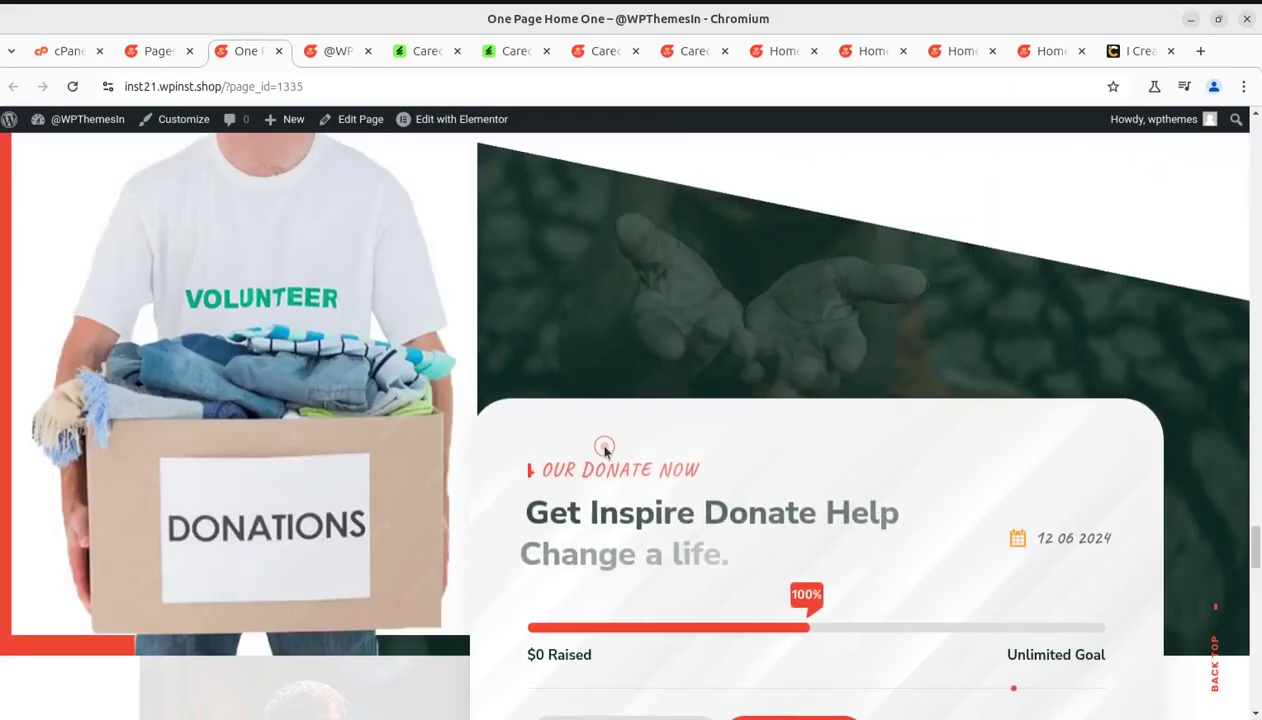
{"action": "scroll", "coordinate": [604, 448], "scroll_direction": "down", "scroll_amount": 4}
{"action": "scroll", "coordinate": [603, 450], "scroll_direction": "up", "scroll_amount": 10}
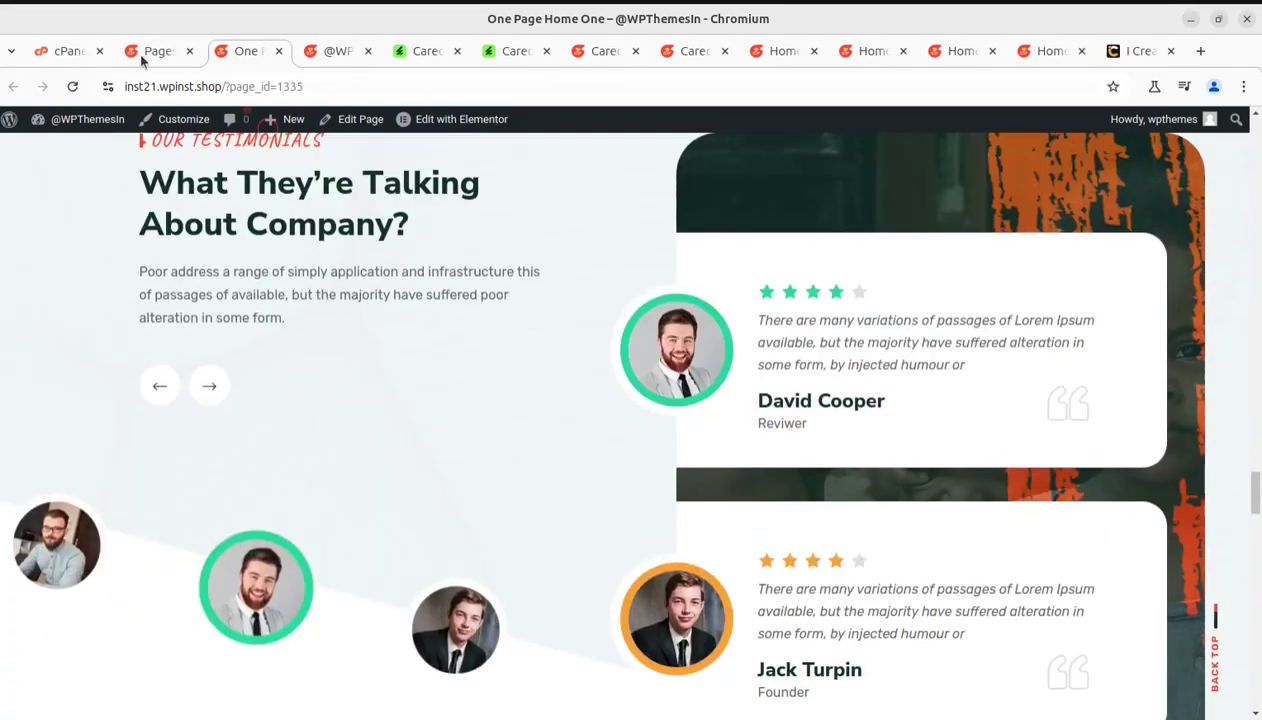
Step: Return to the WordPress admin tab and view the list of all imported footers
{"action": "left_click", "coordinate": [158, 52]}
{"action": "scroll", "coordinate": [258, 418], "scroll_direction": "up", "scroll_amount": 5}
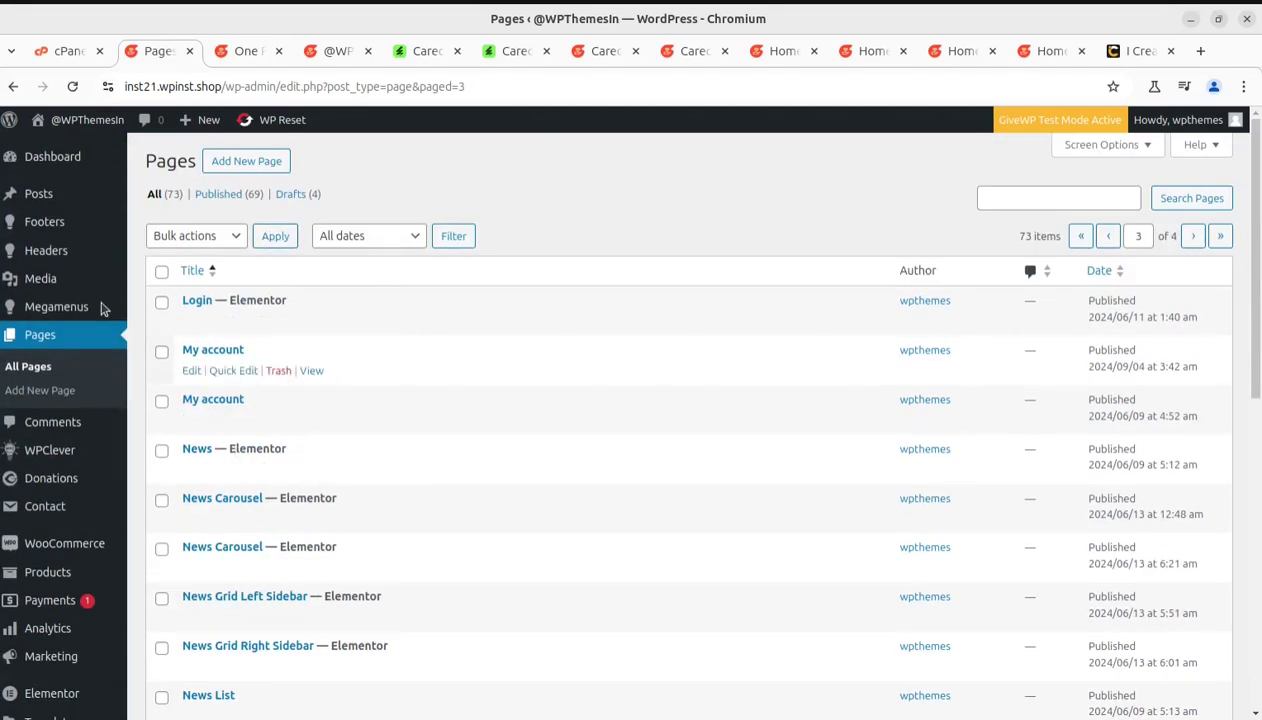
{"action": "mouse_move", "coordinate": [45, 187]}
{"action": "mouse_move", "coordinate": [38, 222]}
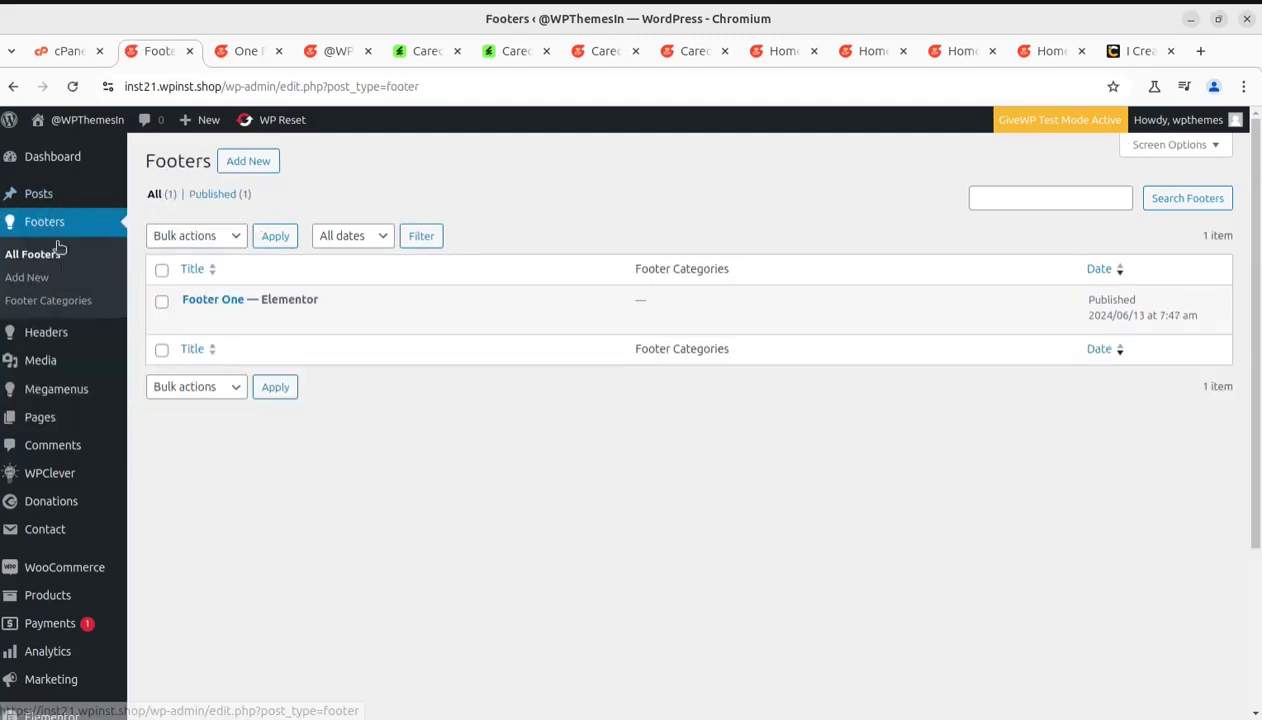
{"action": "mouse_move", "coordinate": [207, 312]}
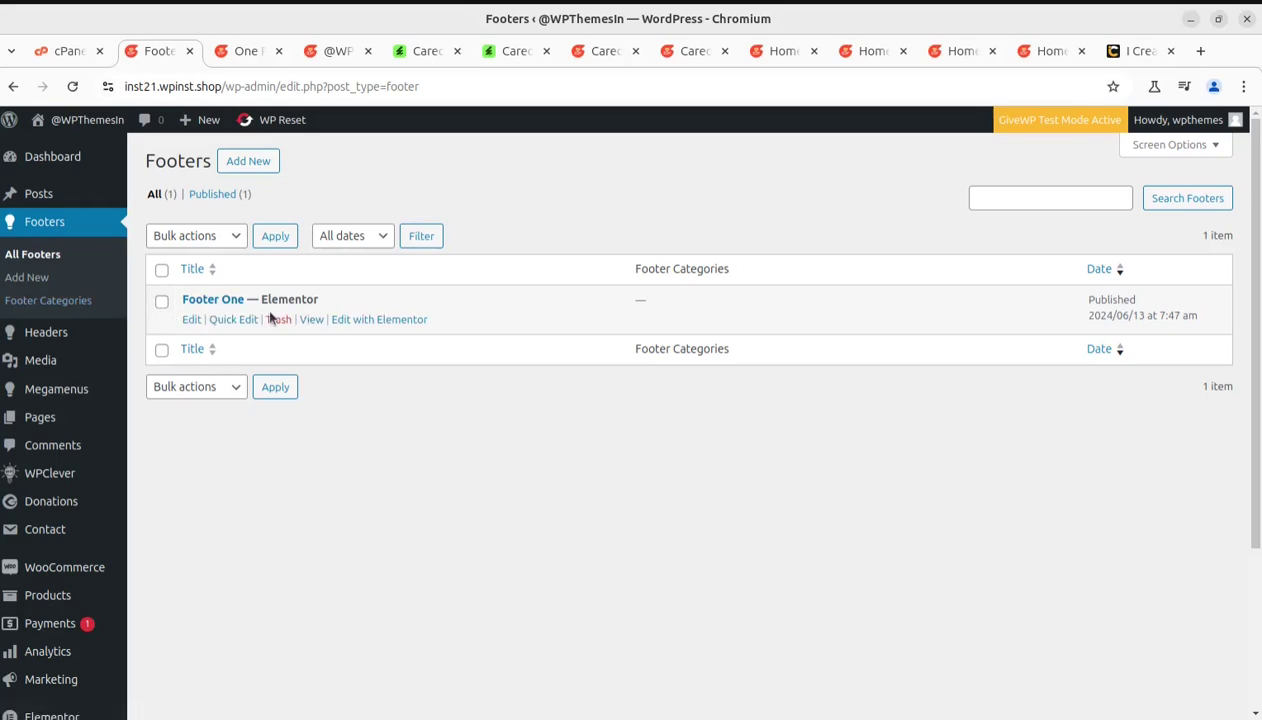
Step: Review the list of imported headers, including the dark and one-page variants, and open the list of all megamenus
{"action": "left_click", "coordinate": [55, 342]}
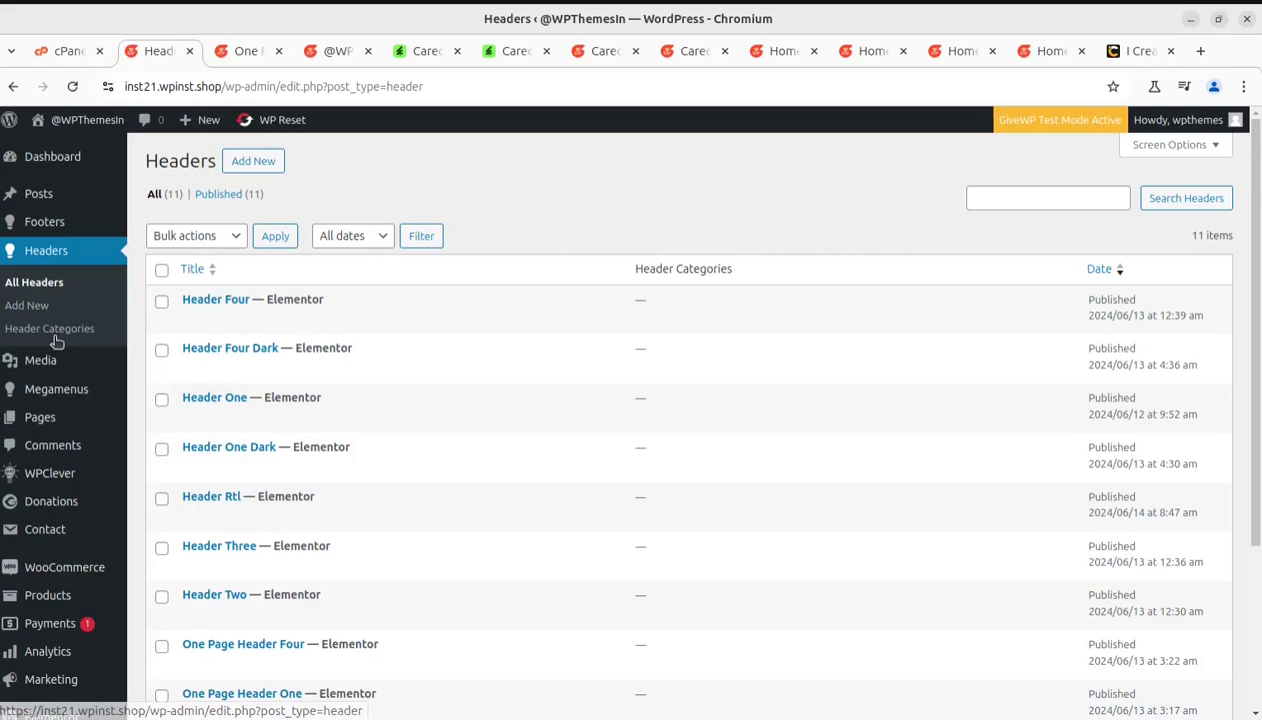
{"action": "scroll", "coordinate": [256, 414], "scroll_direction": "down", "scroll_amount": 5}
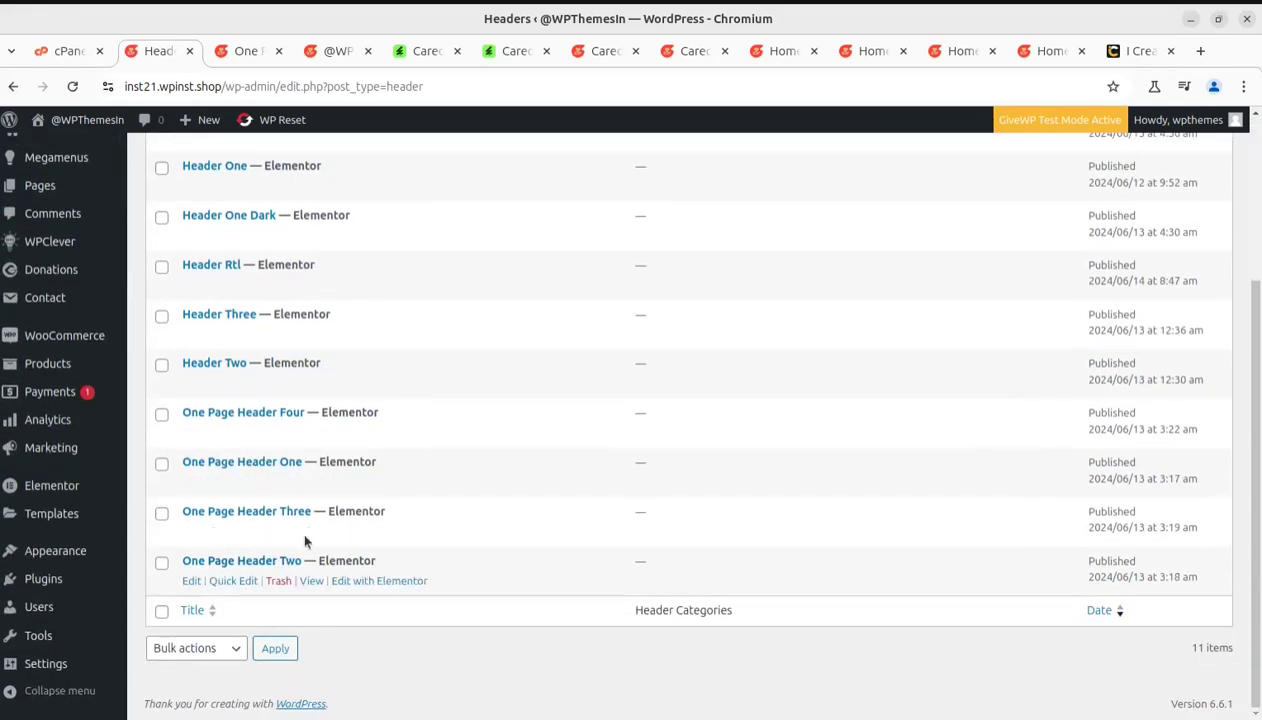
{"action": "scroll", "coordinate": [282, 364], "scroll_direction": "up", "scroll_amount": 2}
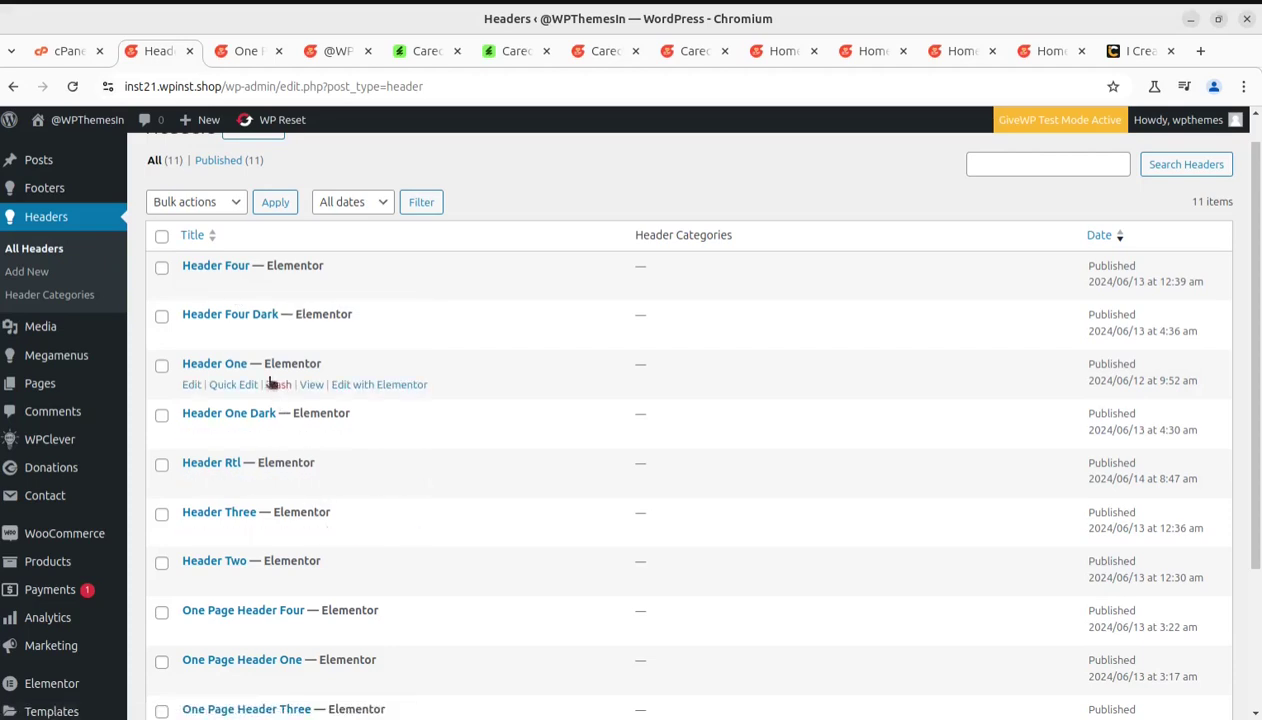
{"action": "mouse_move", "coordinate": [100, 358]}
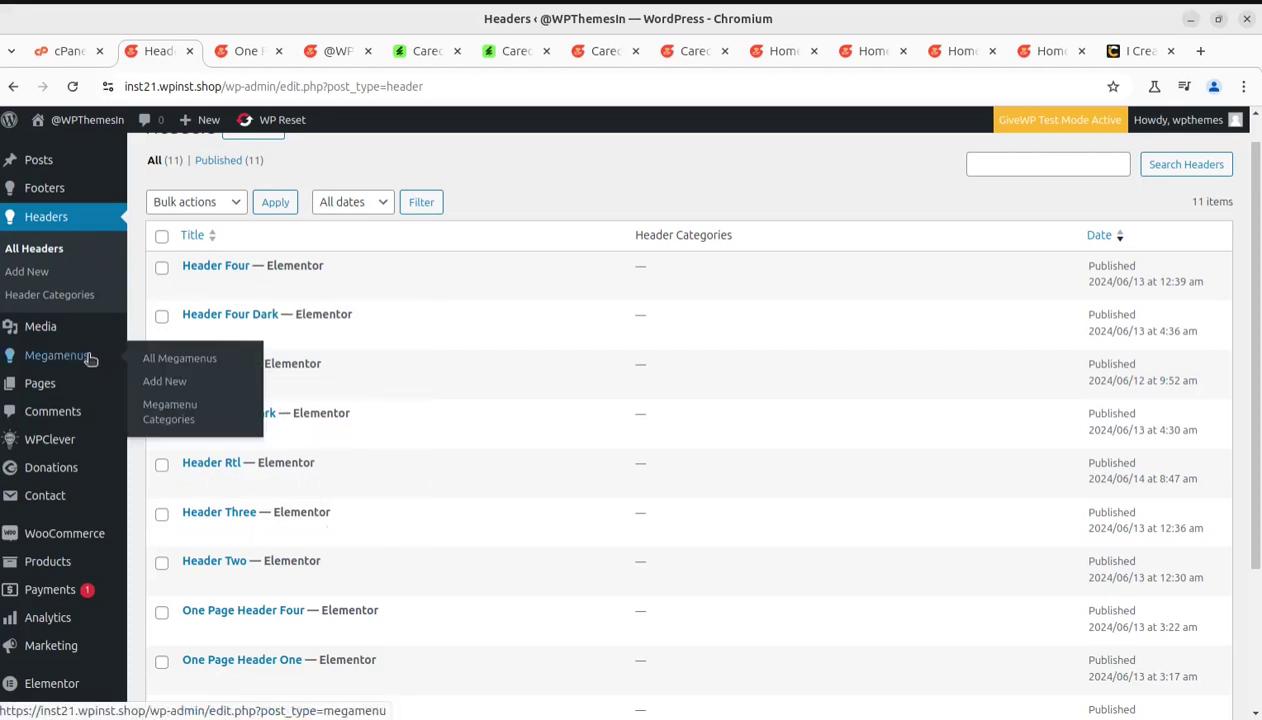
{"action": "left_click", "coordinate": [54, 360]}
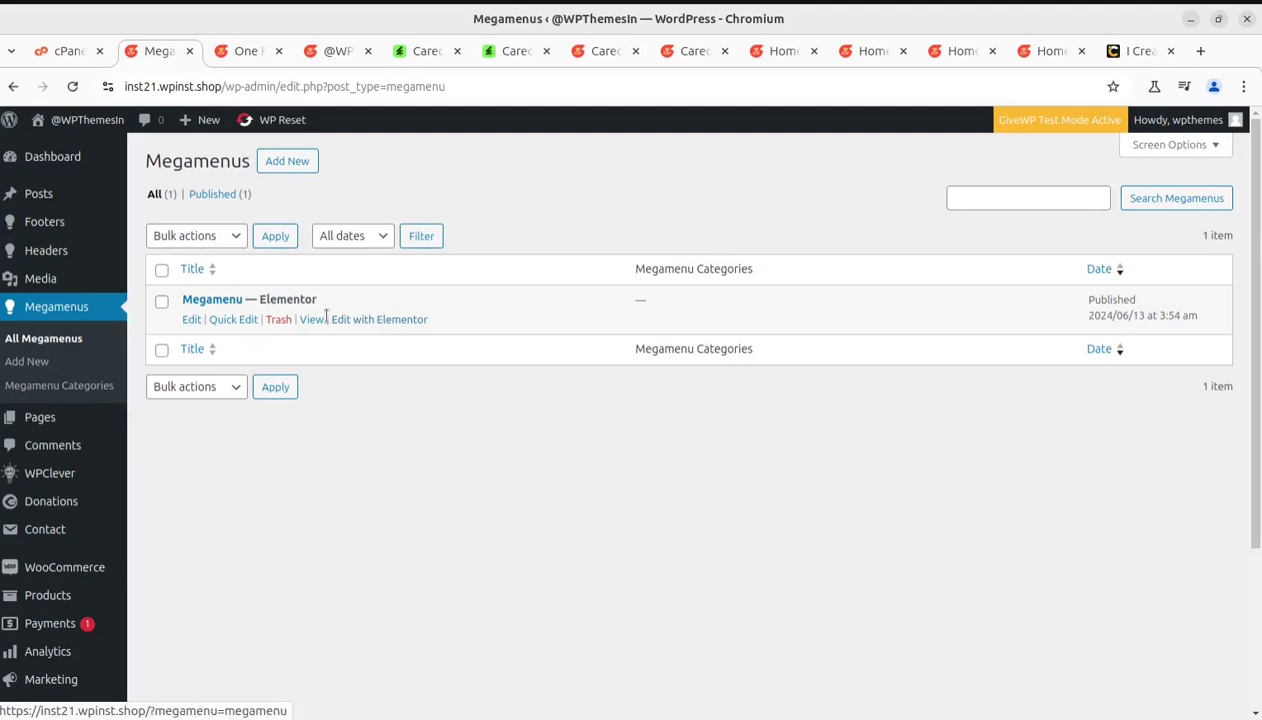
Step: Open WPClever's About page and look through its list of WooCommerce plugins
{"action": "scroll", "coordinate": [78, 425], "scroll_direction": "down", "scroll_amount": 2}
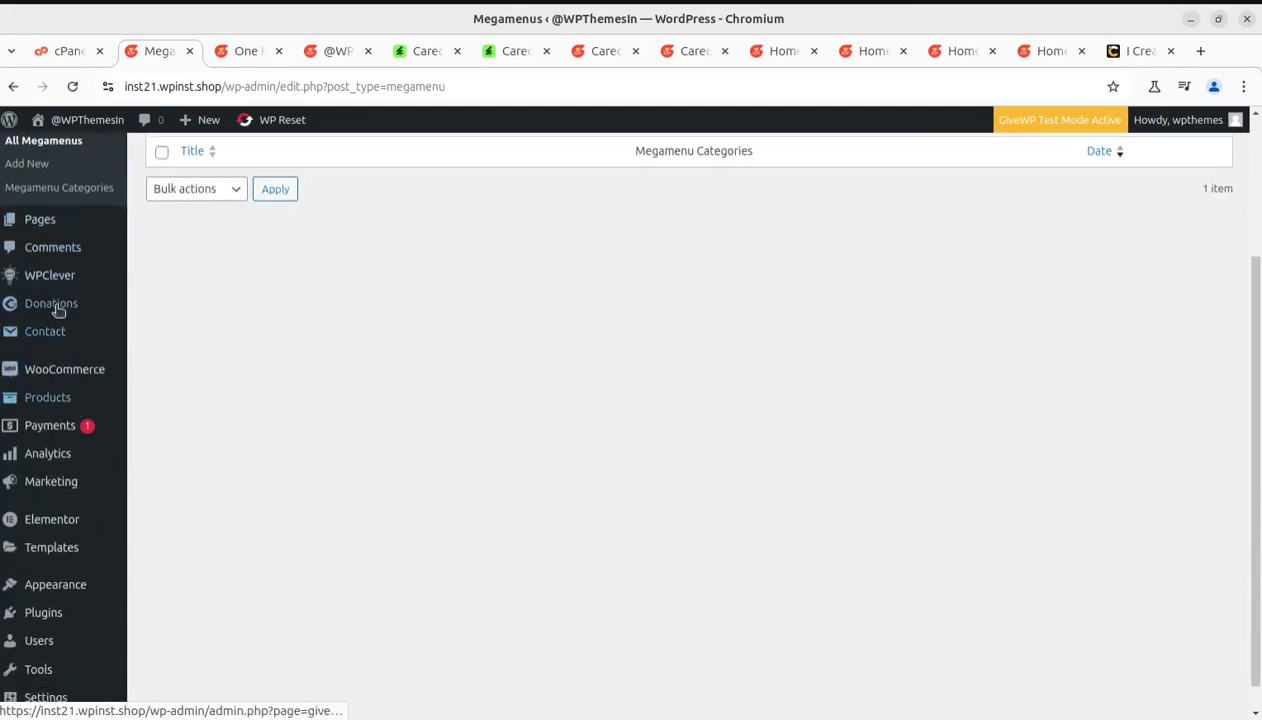
{"action": "left_click", "coordinate": [46, 285]}
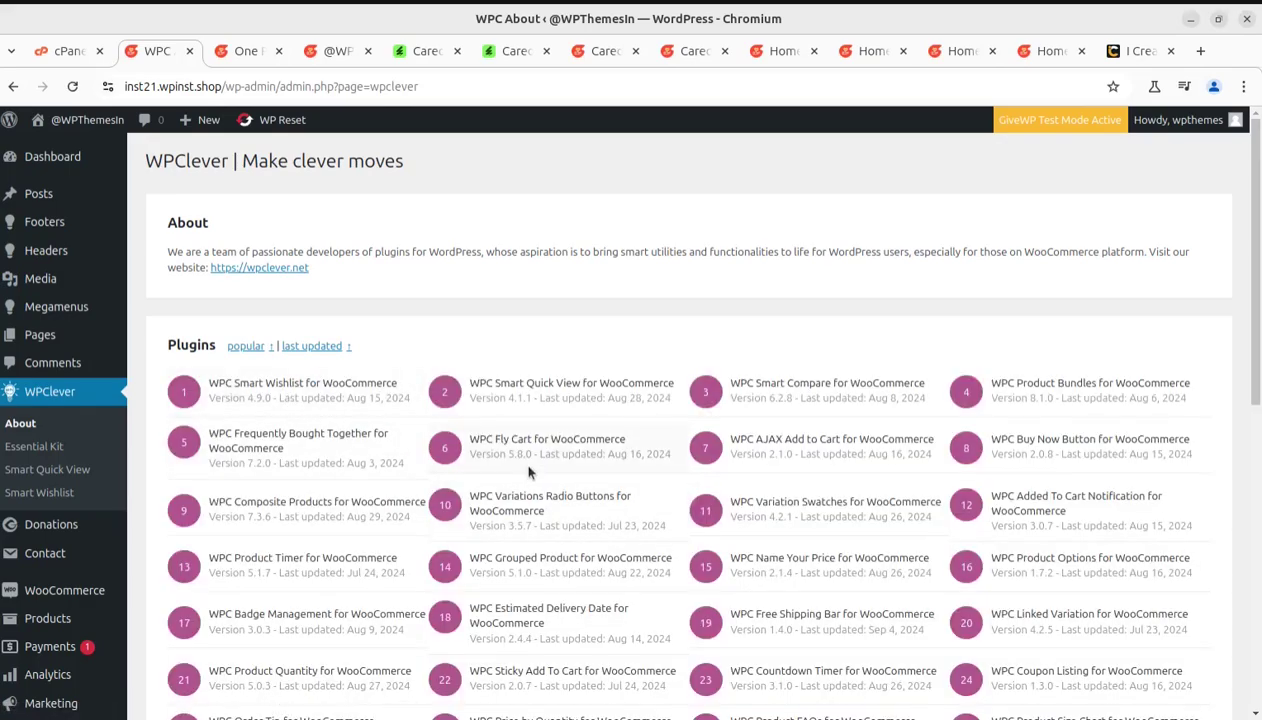
{"action": "scroll", "coordinate": [520, 459], "scroll_direction": "down", "scroll_amount": 10}
{"action": "scroll", "coordinate": [520, 459], "scroll_direction": "up", "scroll_amount": 10}
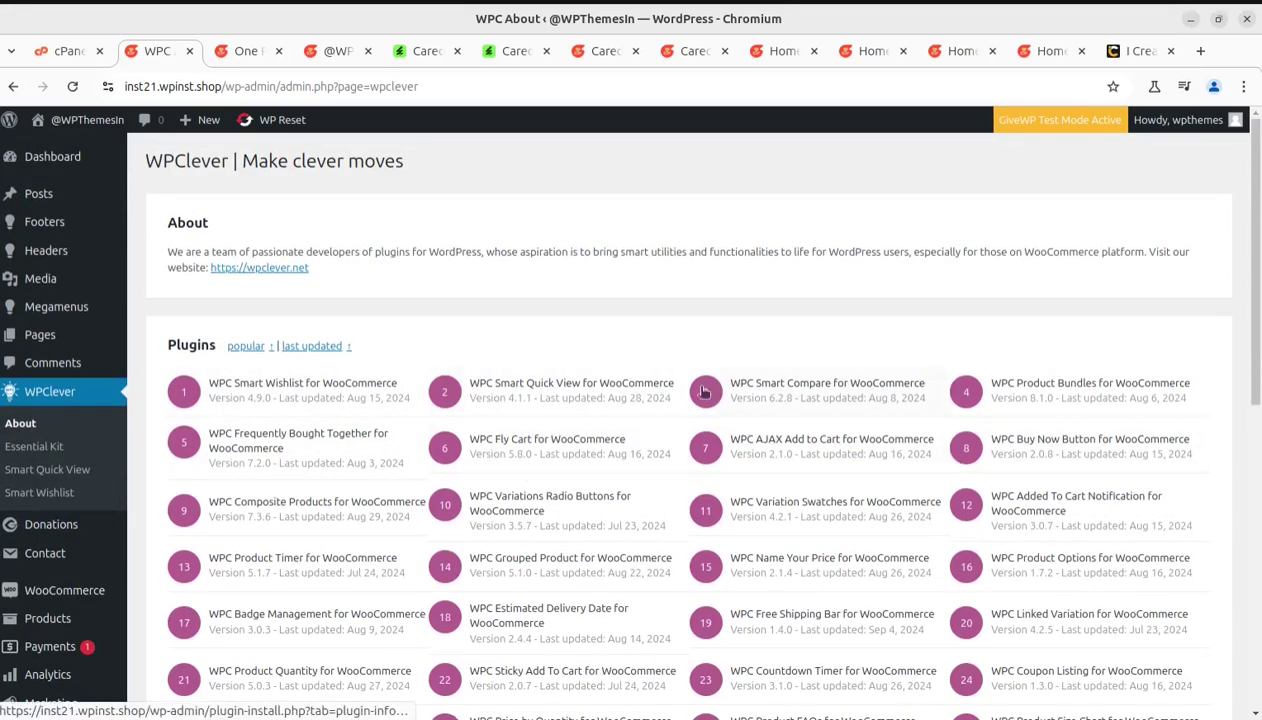
{"action": "scroll", "coordinate": [967, 455], "scroll_direction": "down", "scroll_amount": 3}
{"action": "scroll", "coordinate": [967, 455], "scroll_direction": "down", "scroll_amount": 5}
{"action": "scroll", "coordinate": [662, 574], "scroll_direction": "up", "scroll_amount": 10}
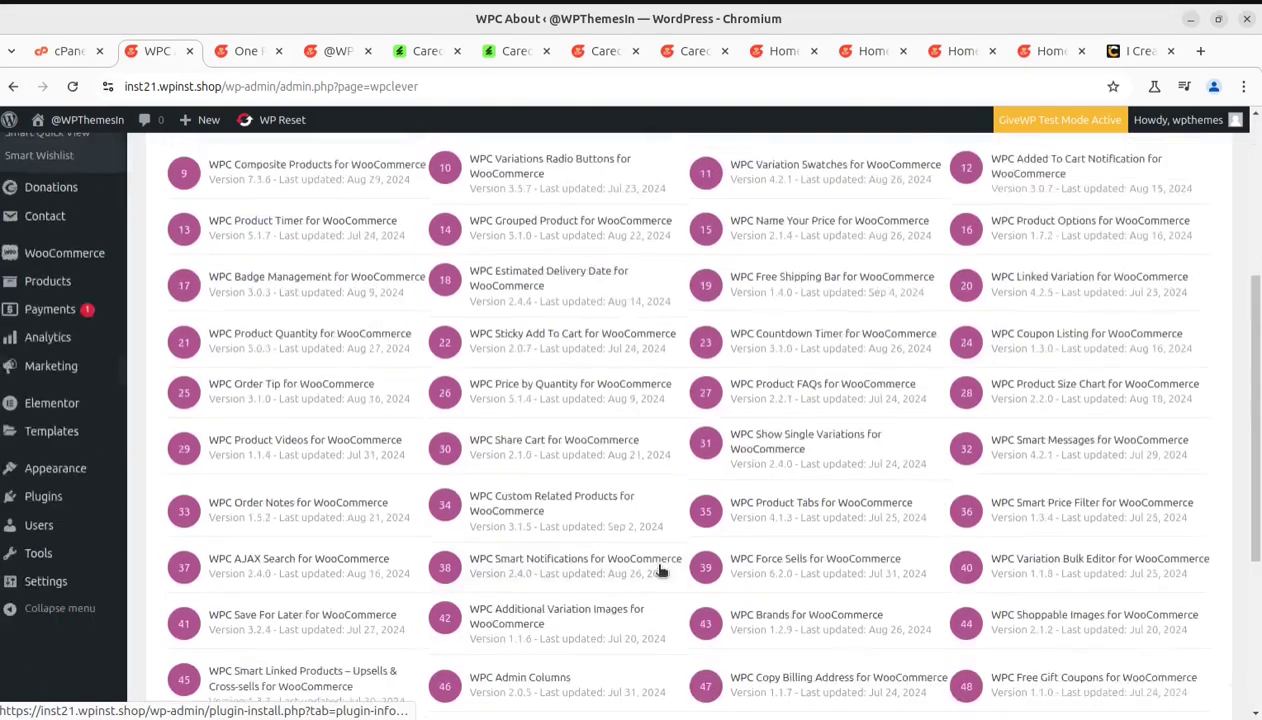
Step: Open the WPClever Essential Kit and look over the plugins it offers for installation
{"action": "left_click", "coordinate": [46, 397]}
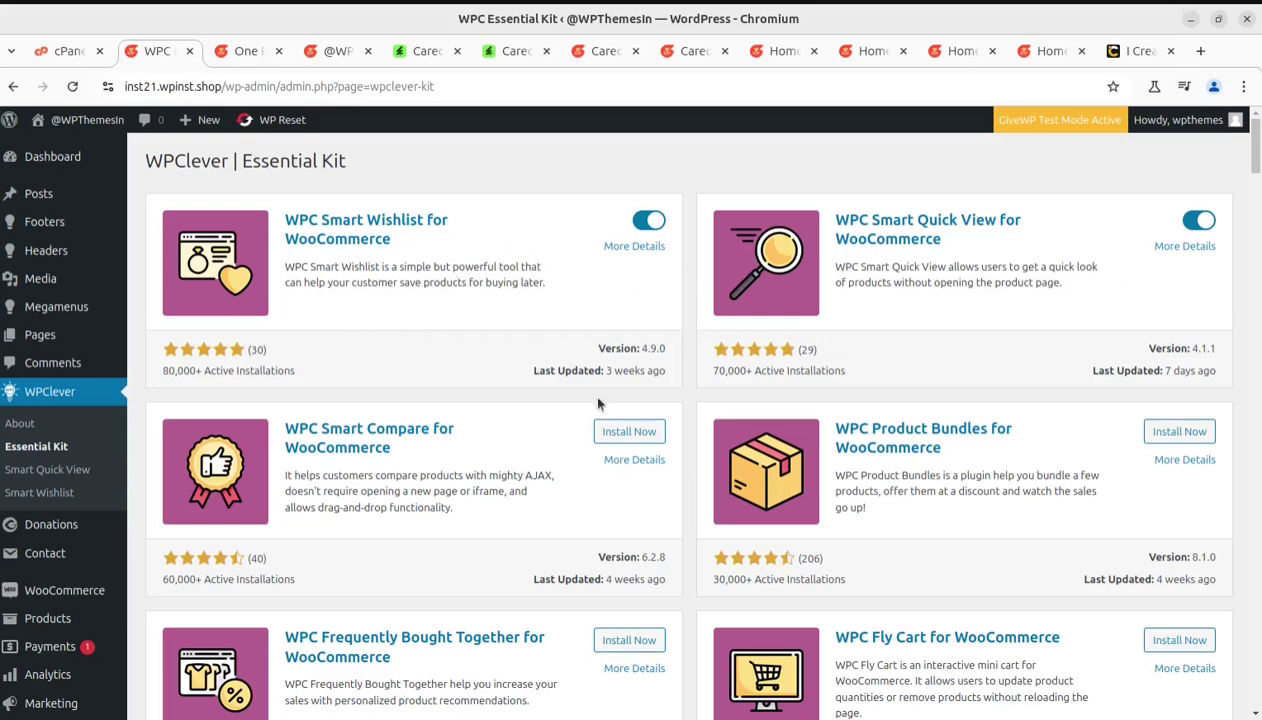
{"action": "scroll", "coordinate": [550, 445], "scroll_direction": "down", "scroll_amount": 3}
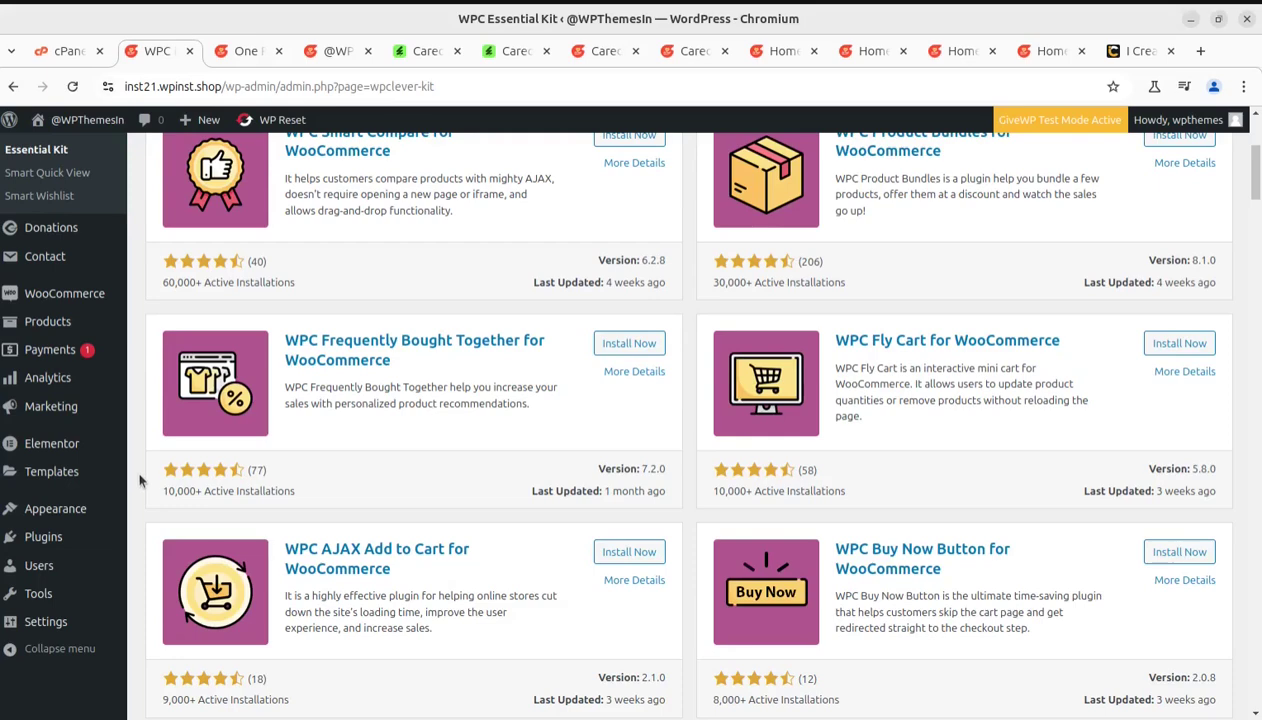
{"action": "scroll", "coordinate": [72, 348], "scroll_direction": "up", "scroll_amount": 1}
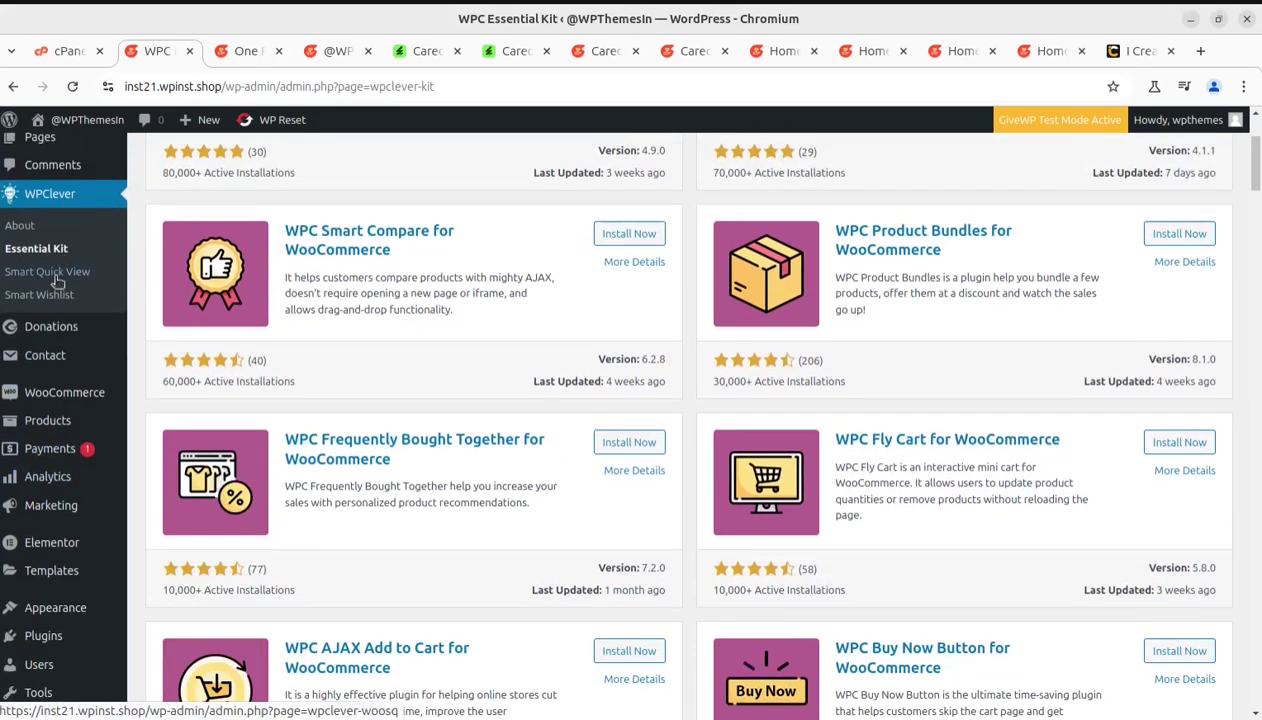
Step: View the list of imported donation forms and open the GiveWP Setup Guide
{"action": "left_click", "coordinate": [50, 338]}
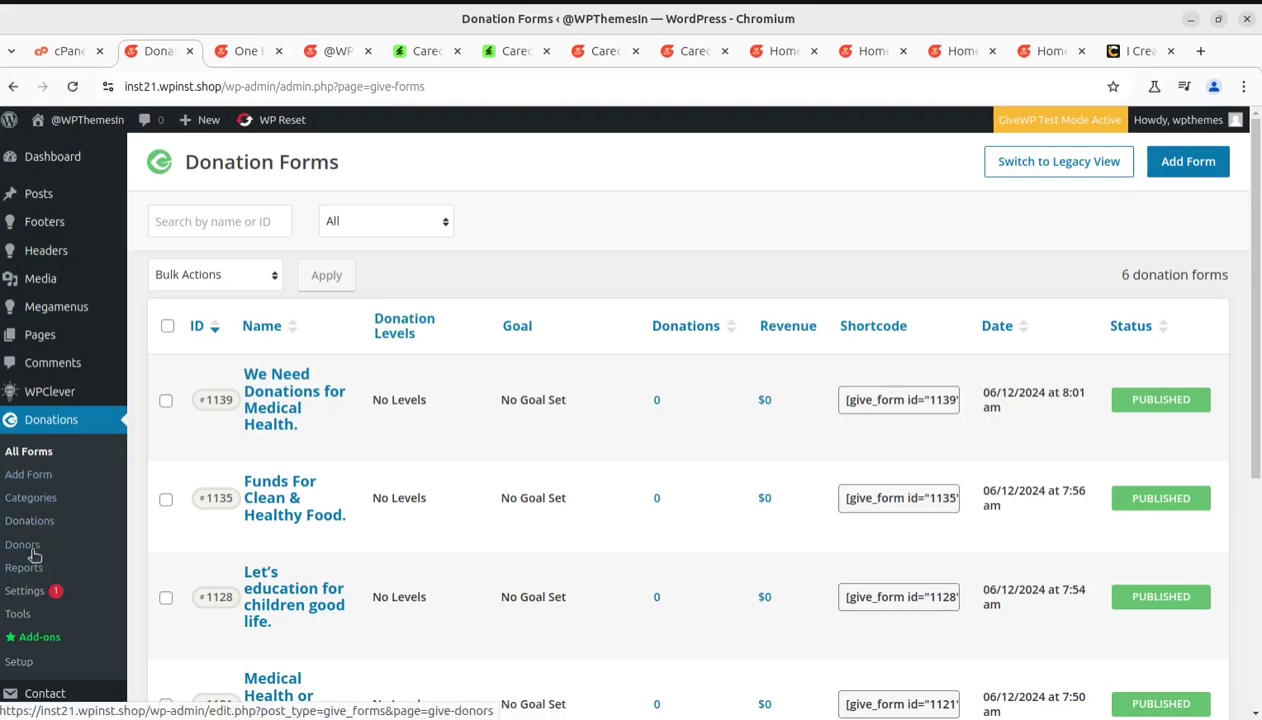
{"action": "scroll", "coordinate": [38, 571], "scroll_direction": "down", "scroll_amount": 1}
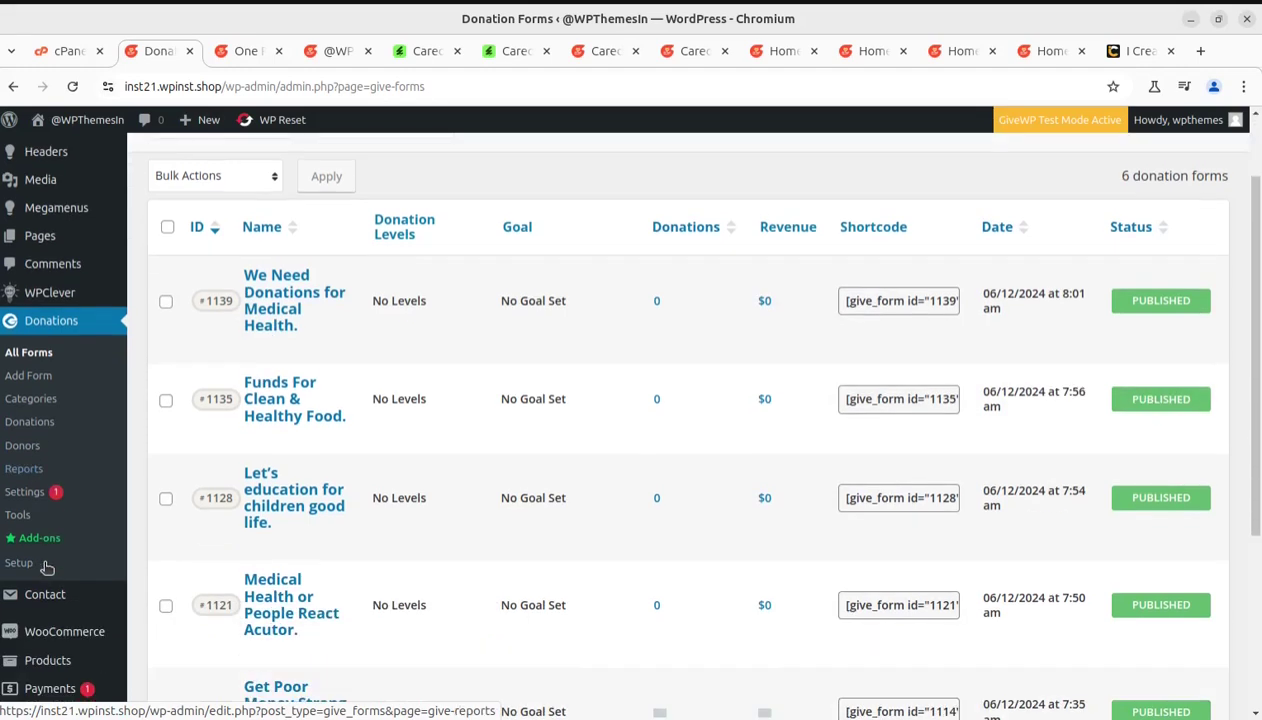
{"action": "left_click", "coordinate": [18, 566]}
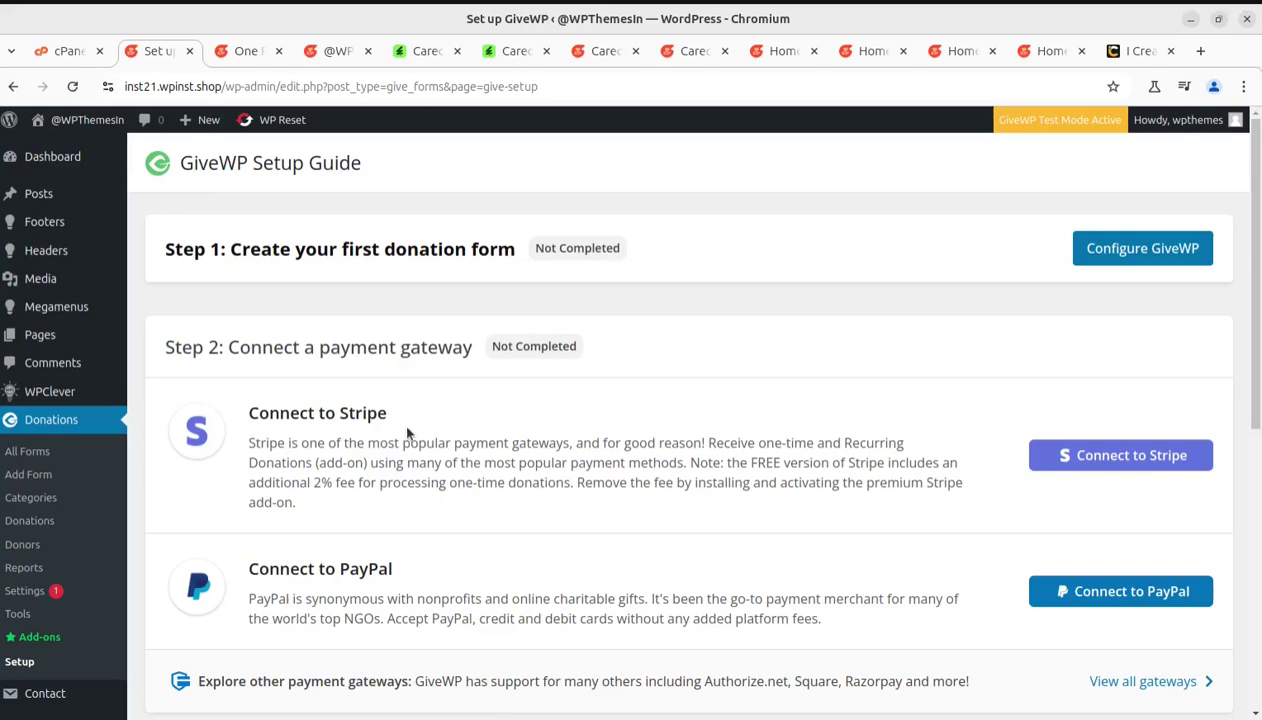
Step: Review the GiveWP Setup Guide's steps on the first donation form, Stripe and PayPal gateways, and add-ons
{"action": "scroll", "coordinate": [407, 432], "scroll_direction": "down", "scroll_amount": 5}
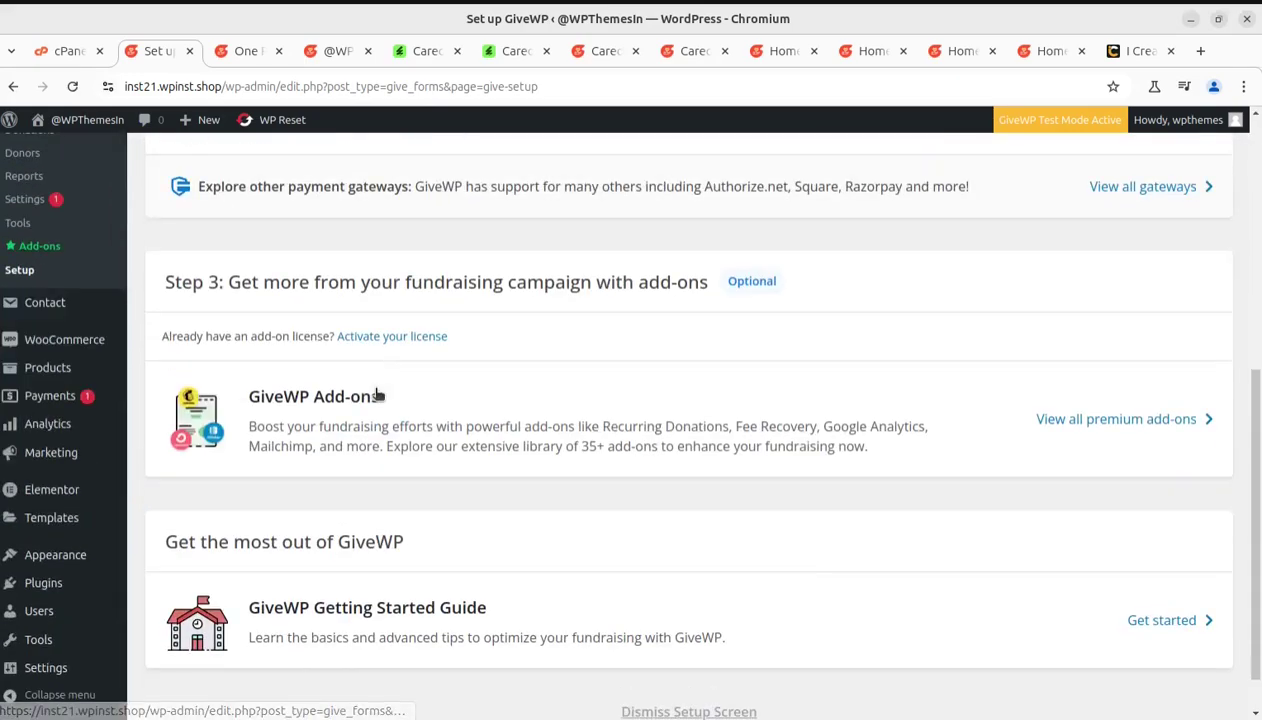
{"action": "scroll", "coordinate": [378, 396], "scroll_direction": "up", "scroll_amount": 5}
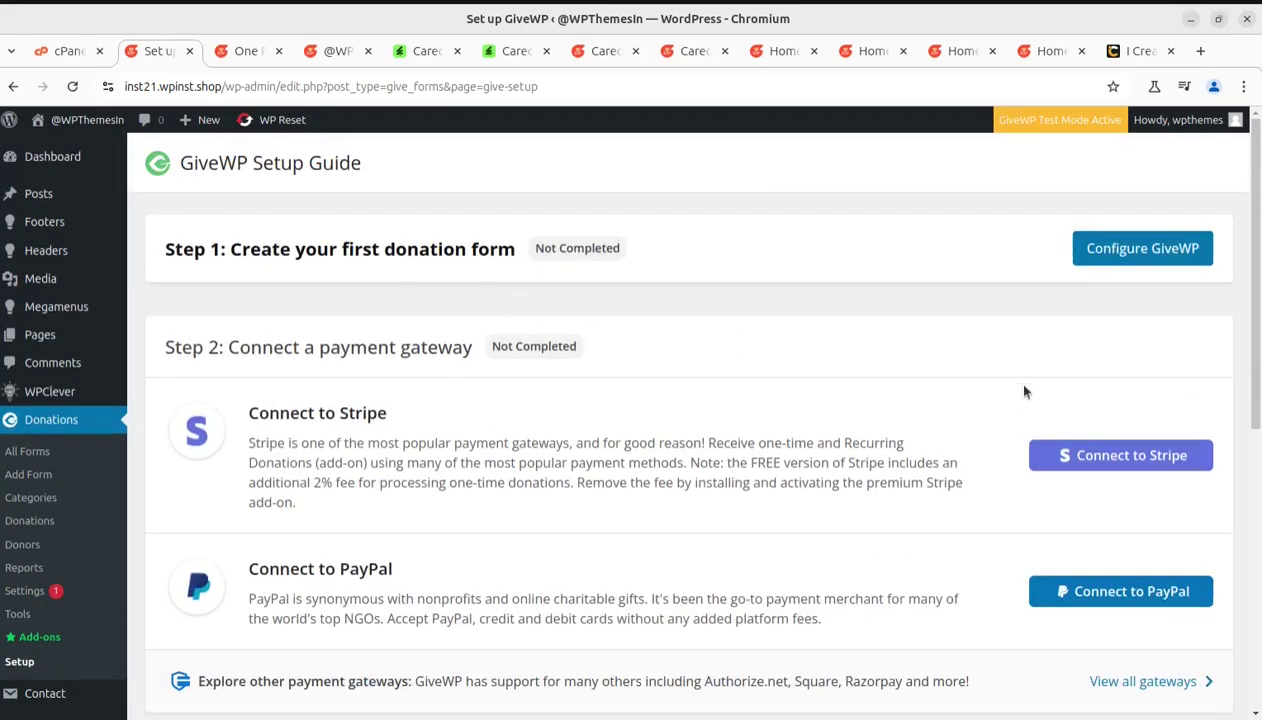
{"action": "scroll", "coordinate": [850, 440], "scroll_direction": "down", "scroll_amount": 2}
{"action": "scroll", "coordinate": [326, 284], "scroll_direction": "down", "scroll_amount": 3}
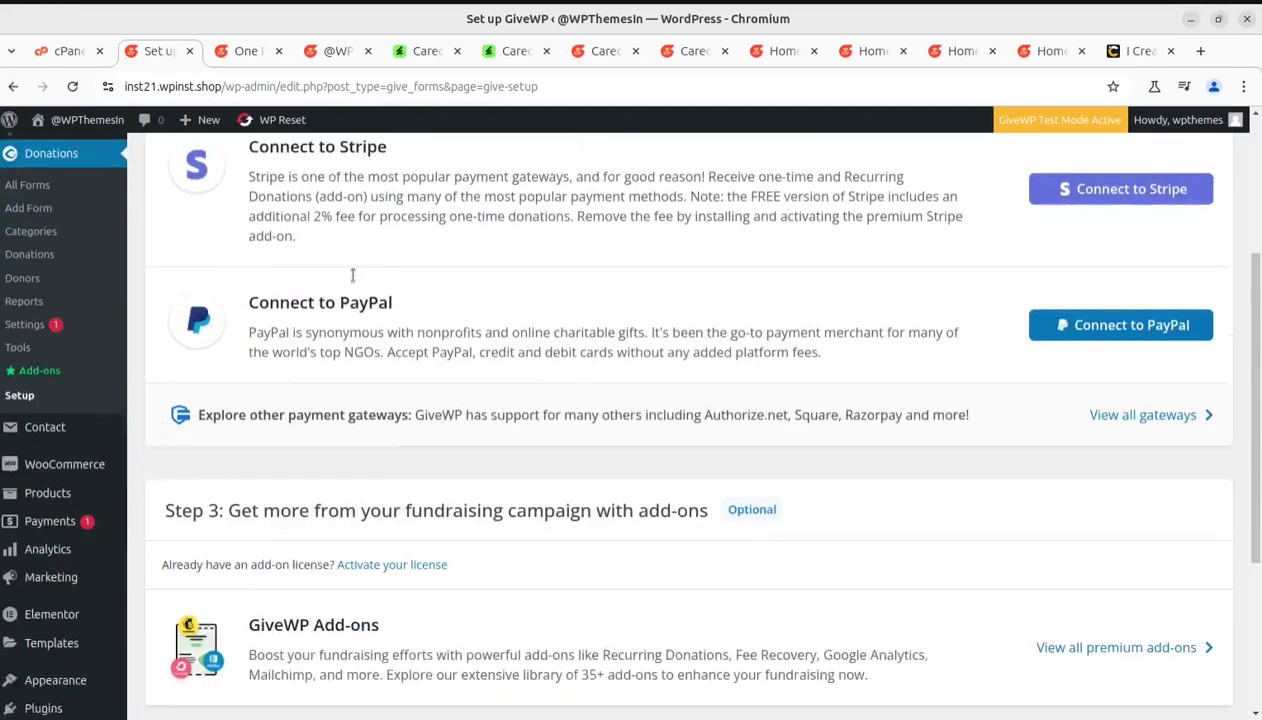
{"action": "scroll", "coordinate": [398, 358], "scroll_direction": "up", "scroll_amount": 3}
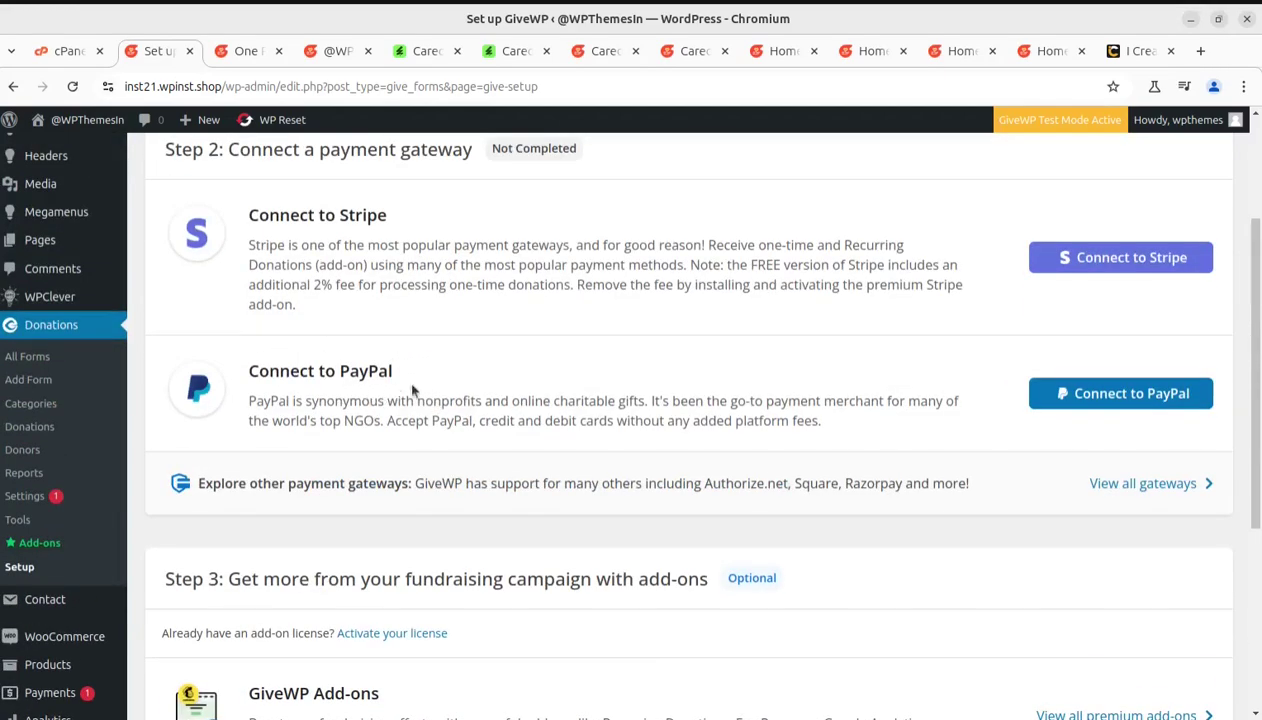
{"action": "scroll", "coordinate": [706, 358], "scroll_direction": "down", "scroll_amount": 4}
{"action": "scroll", "coordinate": [706, 358], "scroll_direction": "up", "scroll_amount": 5}
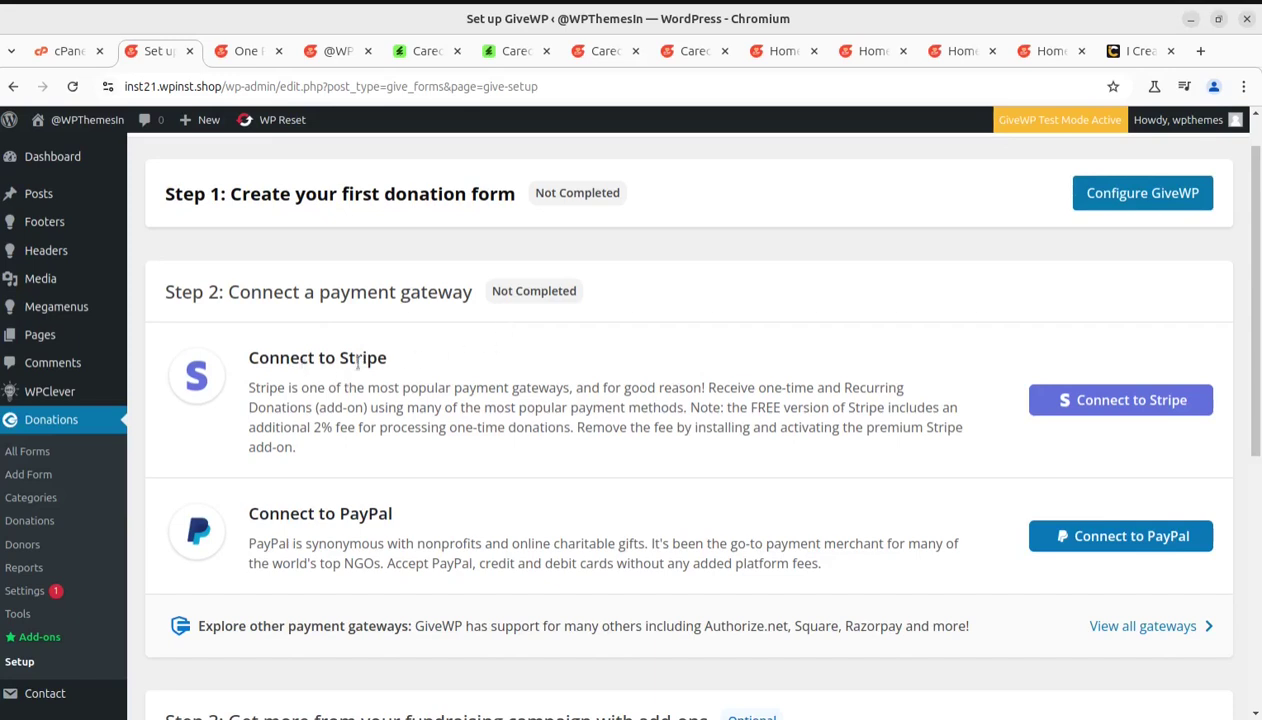
Step: View the list of all donation forms, and look at GiveWP's payment gateway and general settings
{"action": "left_click", "coordinate": [36, 457]}
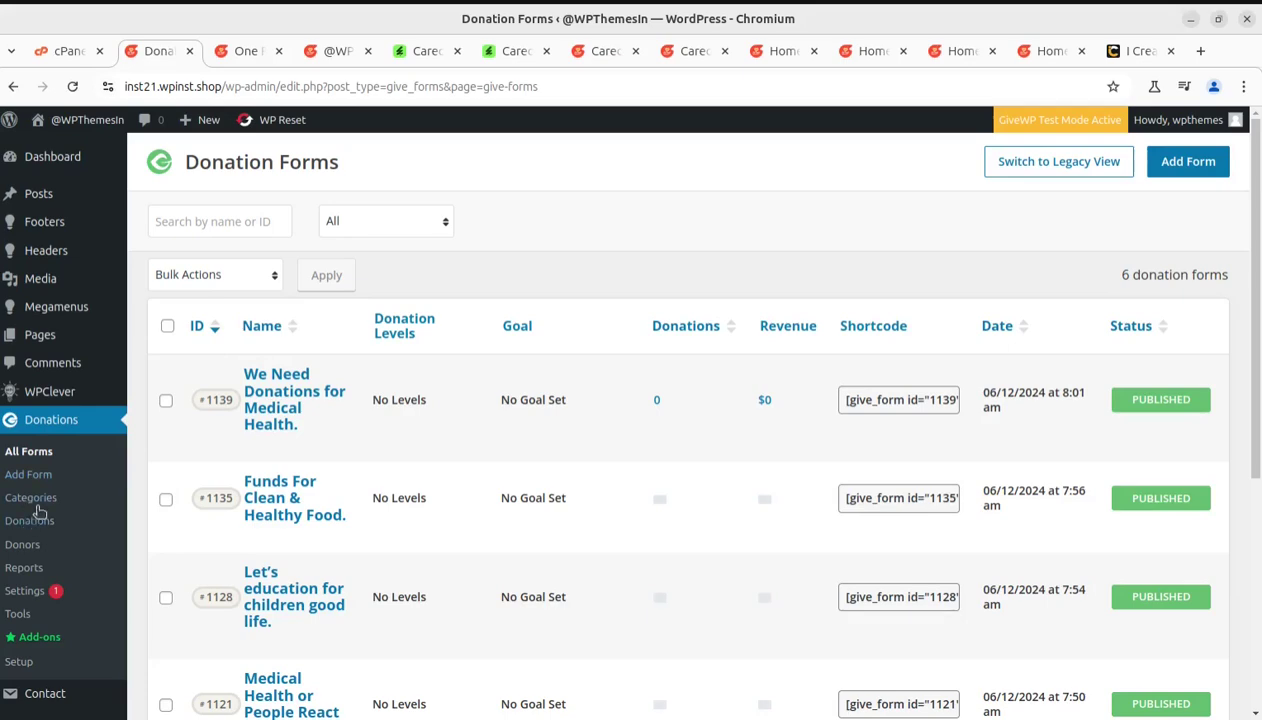
{"action": "left_click", "coordinate": [40, 421]}
{"action": "left_click", "coordinate": [1034, 122]}
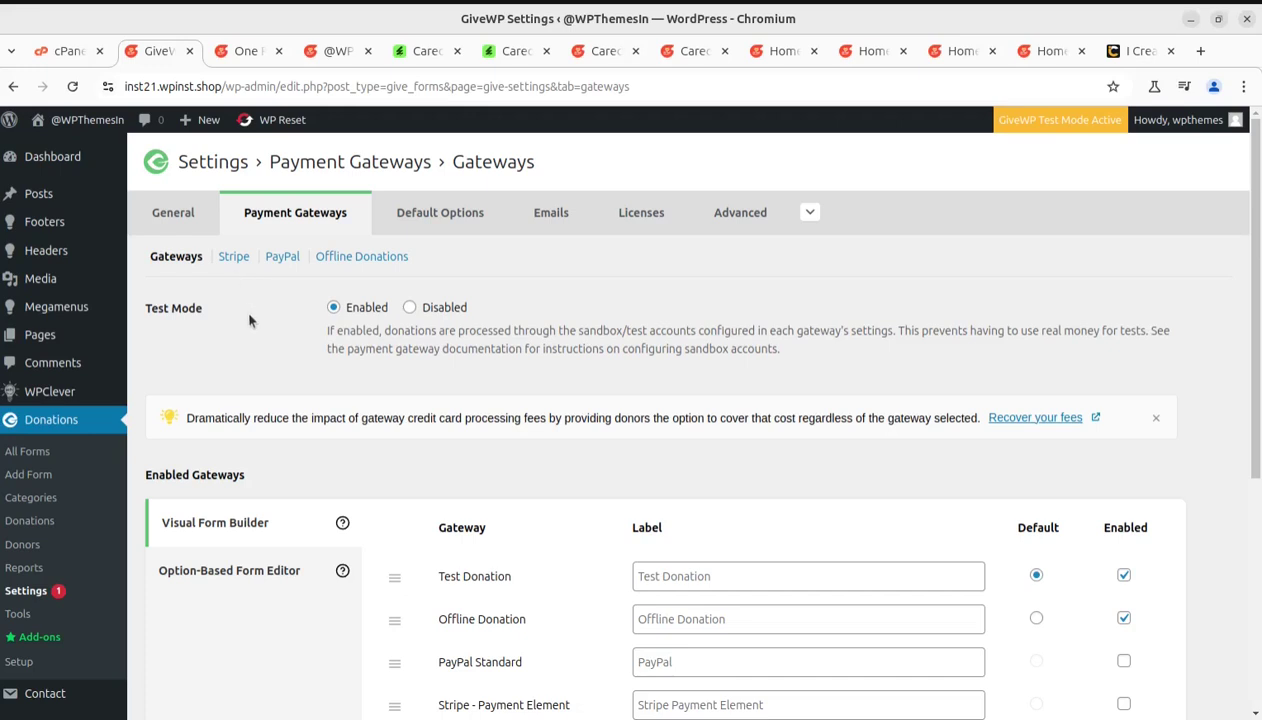
{"action": "left_click", "coordinate": [178, 214]}
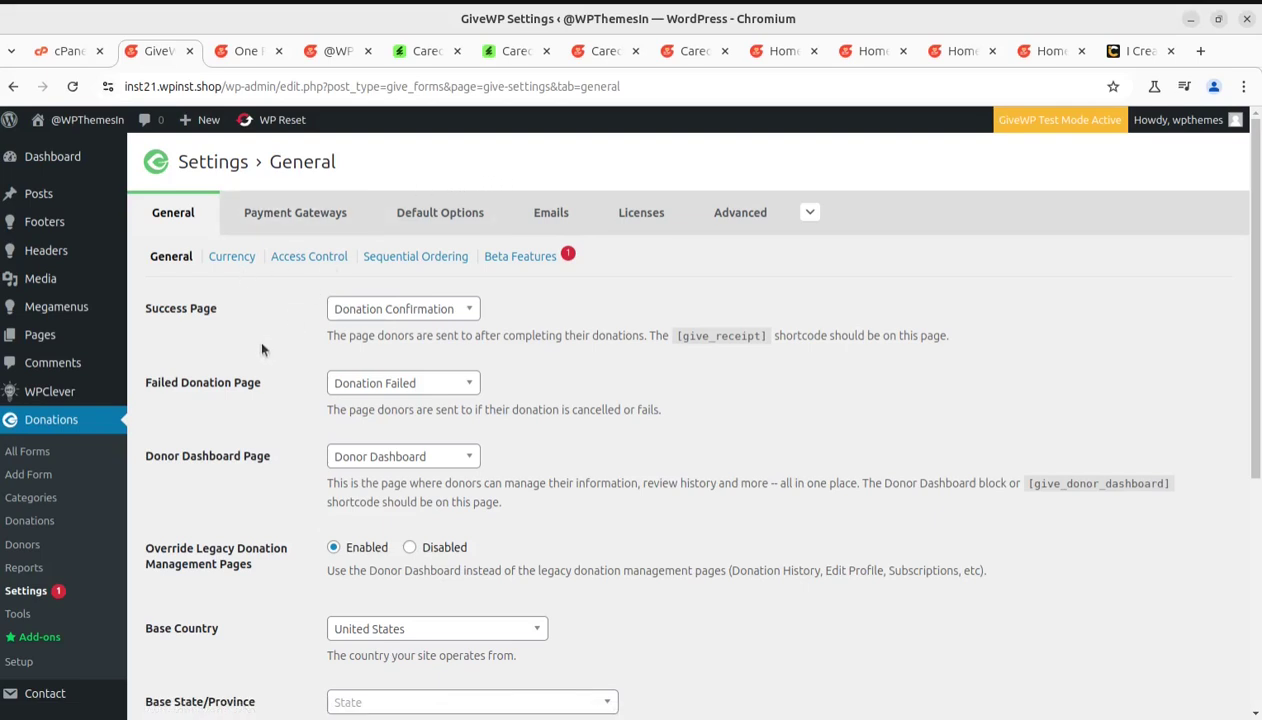
Step: Find the popular causes section on One Page Home One and open the "We Can Aenean Poor leo Nec This Rnare." cause
{"action": "left_click", "coordinate": [249, 52]}
{"action": "scroll", "coordinate": [507, 430], "scroll_direction": "down", "scroll_amount": 5}
{"action": "scroll", "coordinate": [507, 430], "scroll_direction": "up", "scroll_amount": 15}
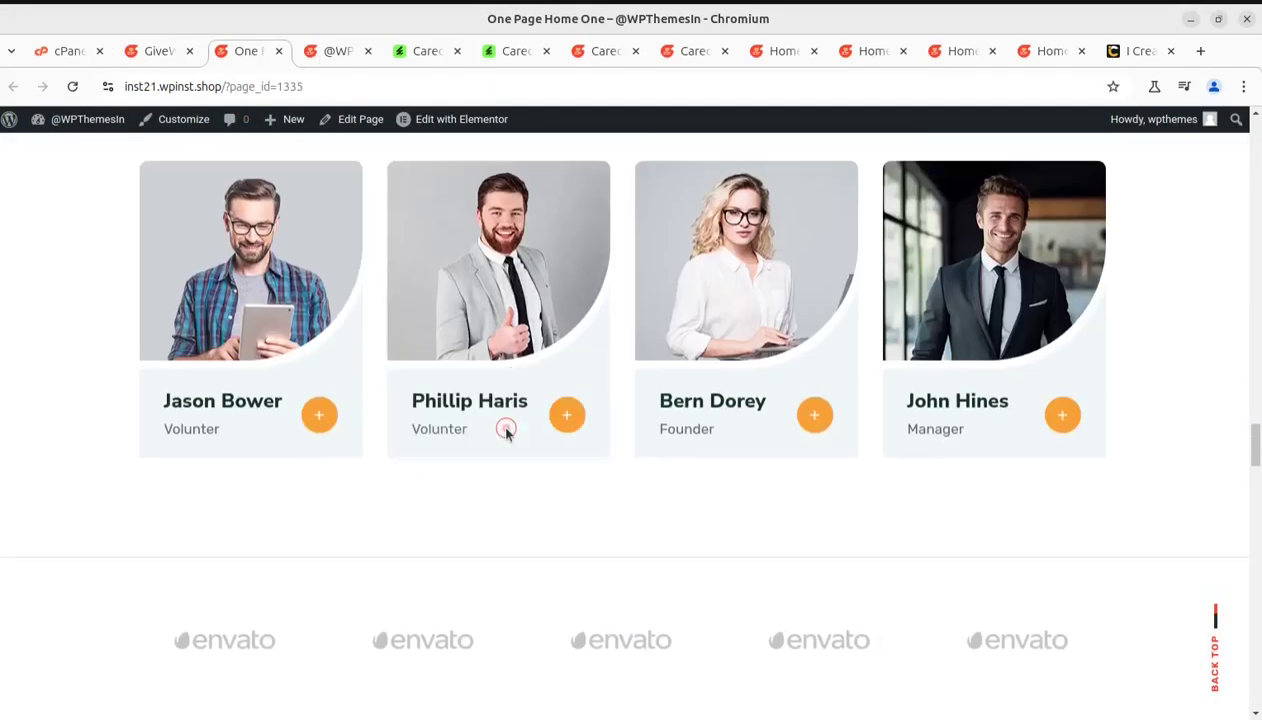
{"action": "scroll", "coordinate": [507, 430], "scroll_direction": "down", "scroll_amount": 10}
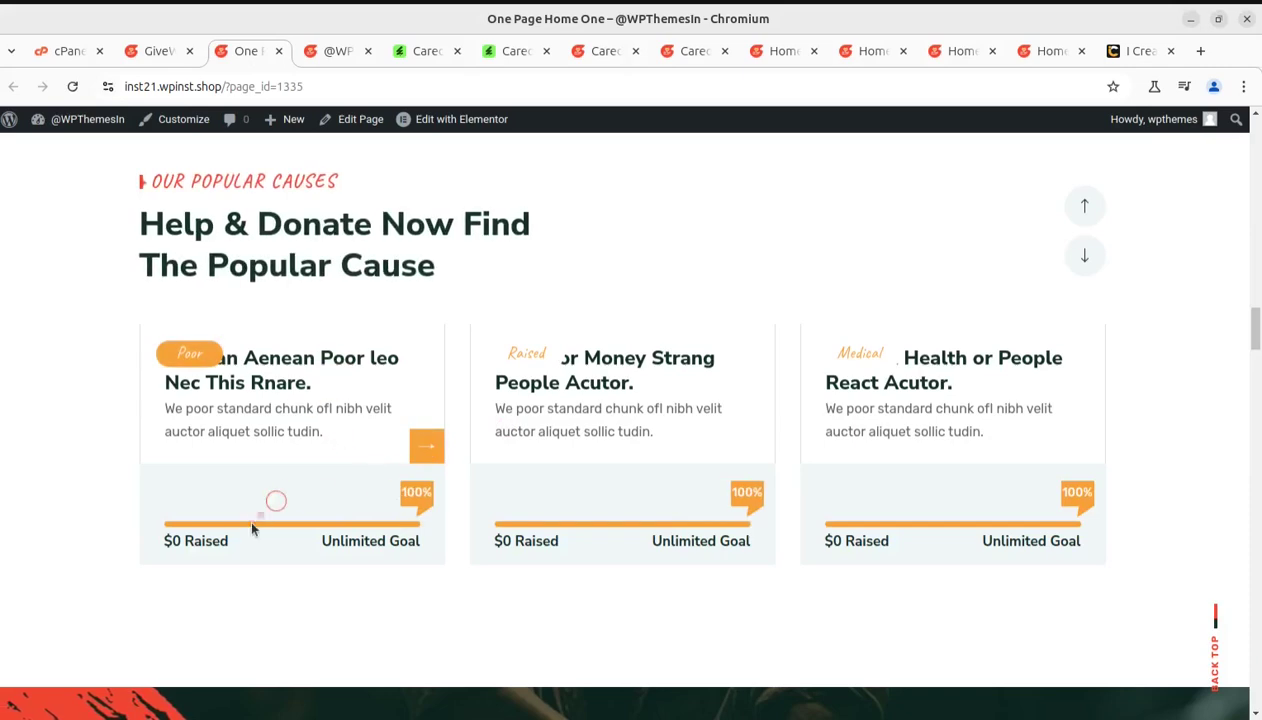
{"action": "left_click", "coordinate": [237, 378]}
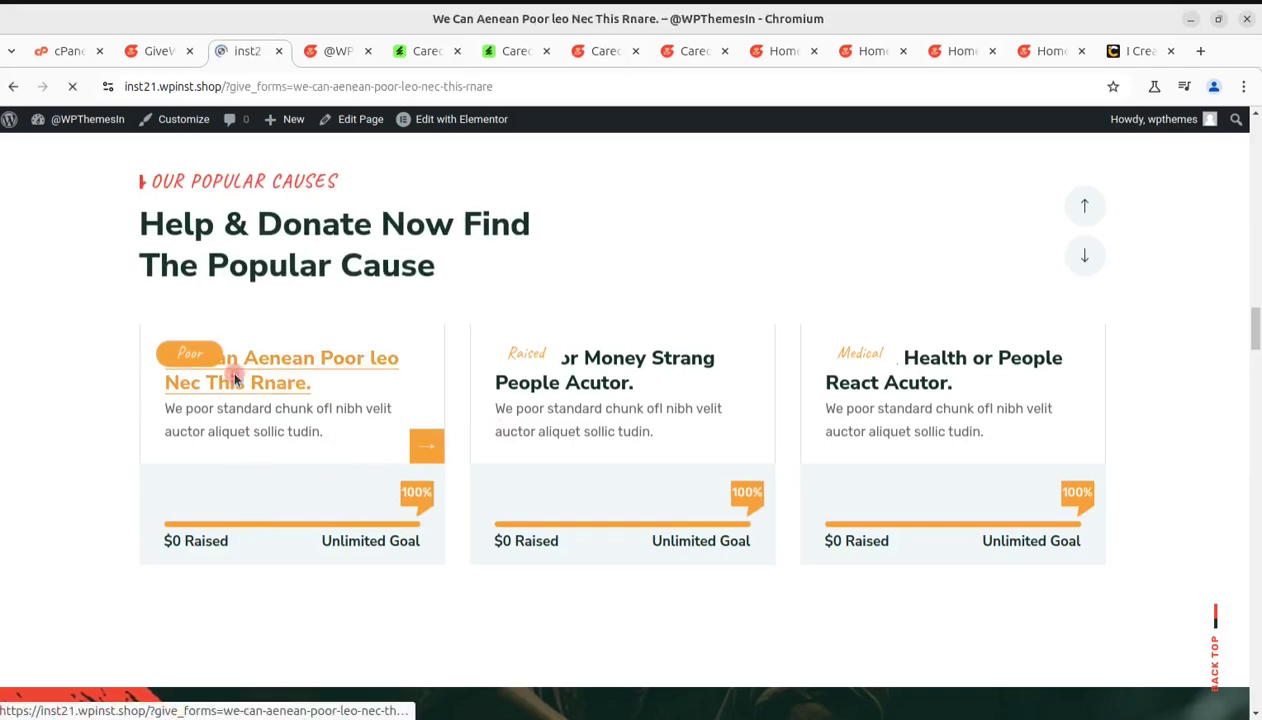
Step: Look through the cause's donation form and payment methods, and try to submit a donation with the empty form
{"action": "scroll", "coordinate": [592, 437], "scroll_direction": "down", "scroll_amount": 5}
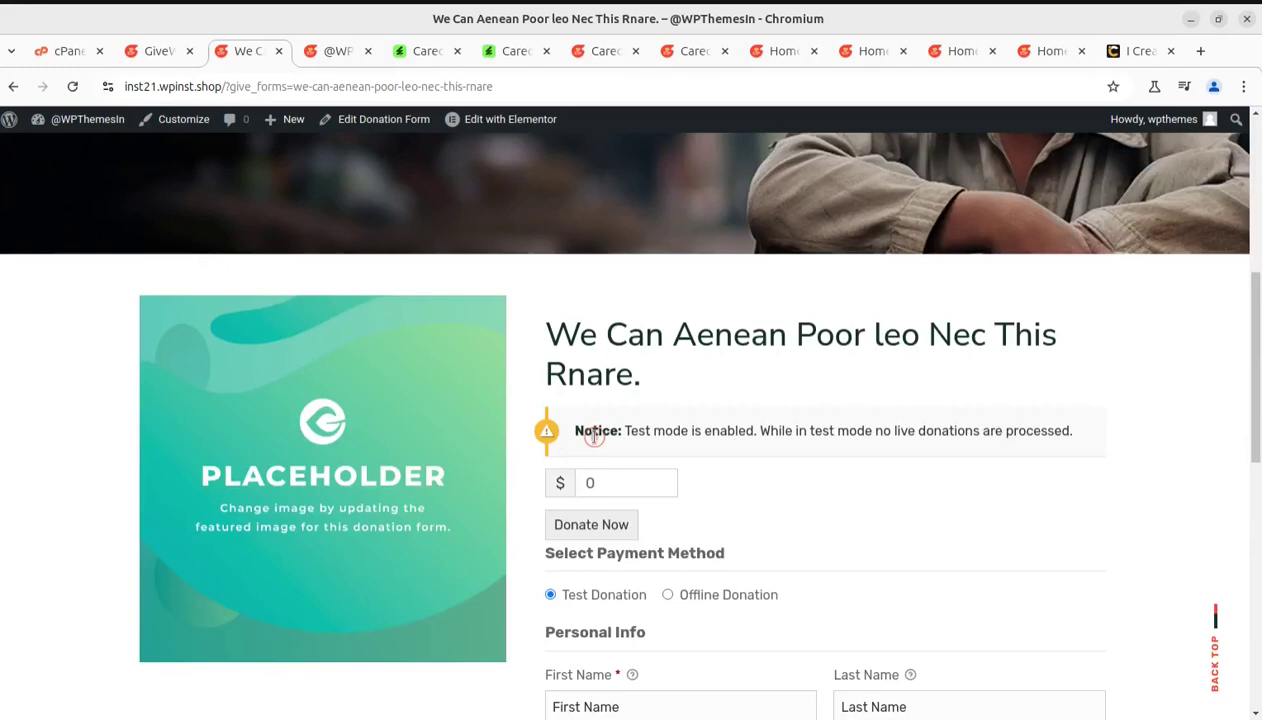
{"action": "scroll", "coordinate": [758, 437], "scroll_direction": "down", "scroll_amount": 4}
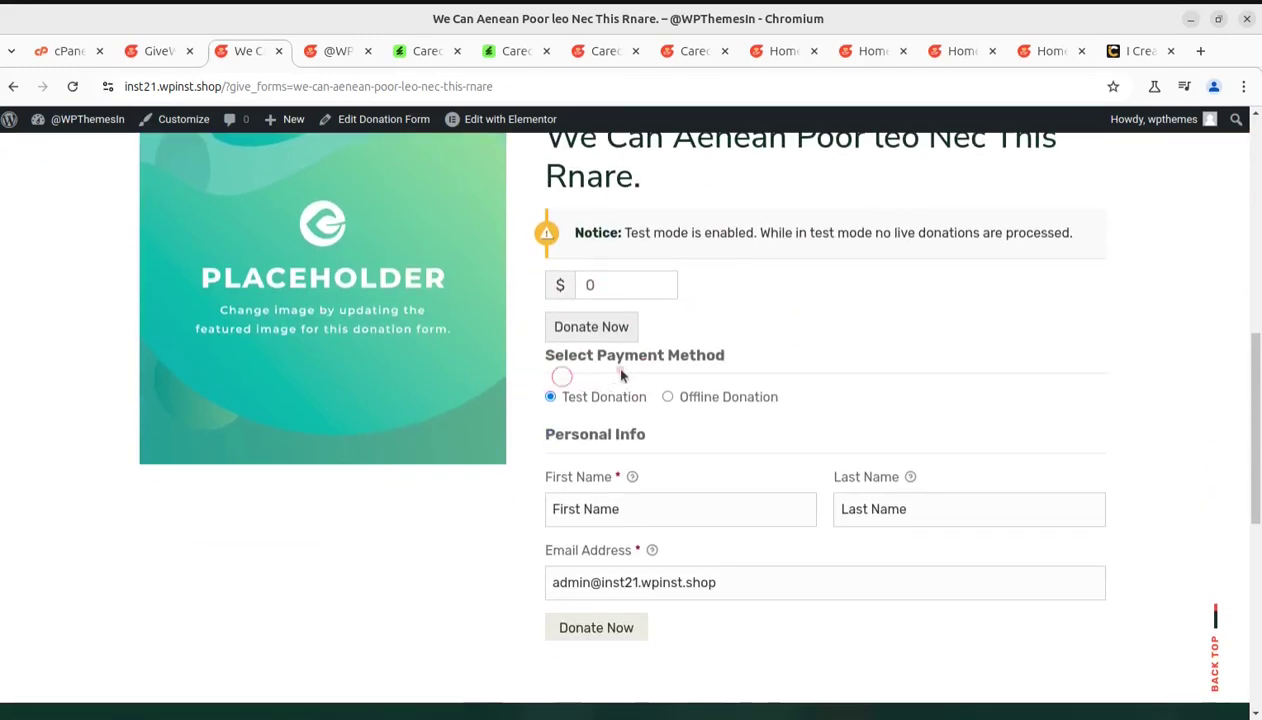
{"action": "scroll", "coordinate": [563, 369], "scroll_direction": "down", "scroll_amount": 4}
{"action": "scroll", "coordinate": [563, 369], "scroll_direction": "up", "scroll_amount": 3}
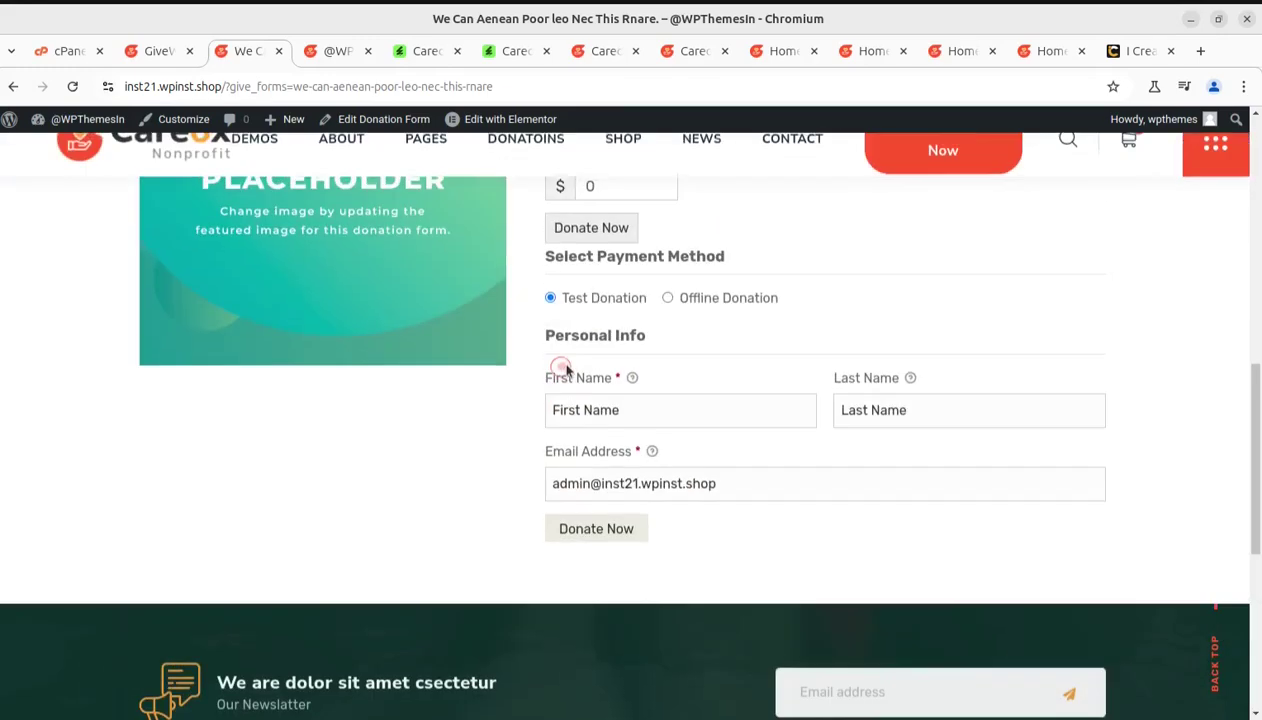
{"action": "left_click", "coordinate": [594, 530]}
{"action": "scroll", "coordinate": [606, 414], "scroll_direction": "up", "scroll_amount": 5}
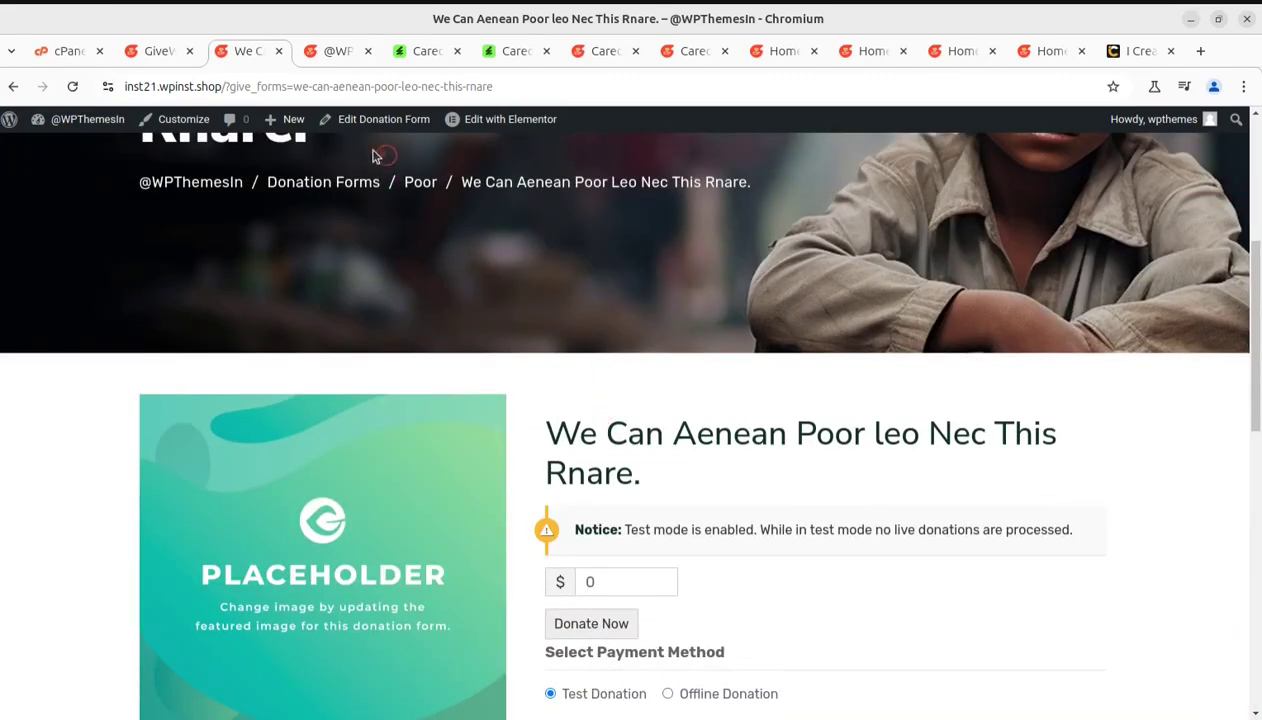
Step: Return to the GiveWP general settings and review the Currency options
{"action": "left_click", "coordinate": [147, 56]}
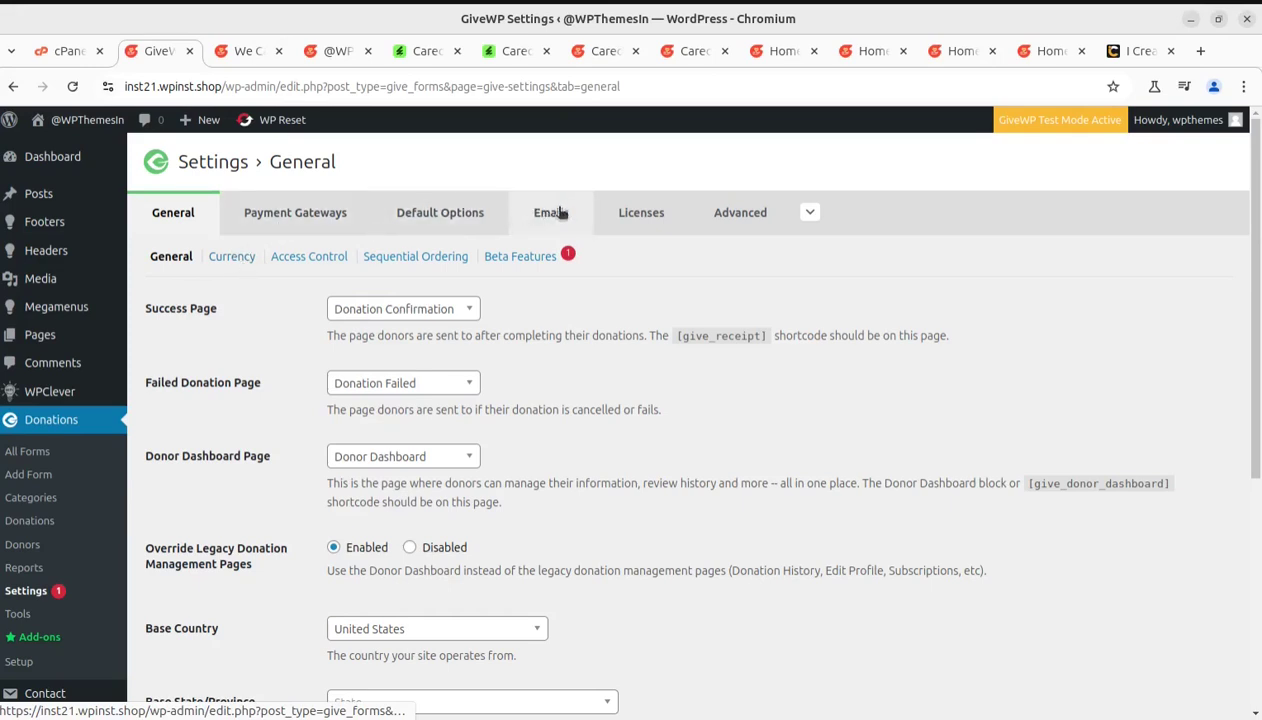
{"action": "left_click", "coordinate": [243, 262]}
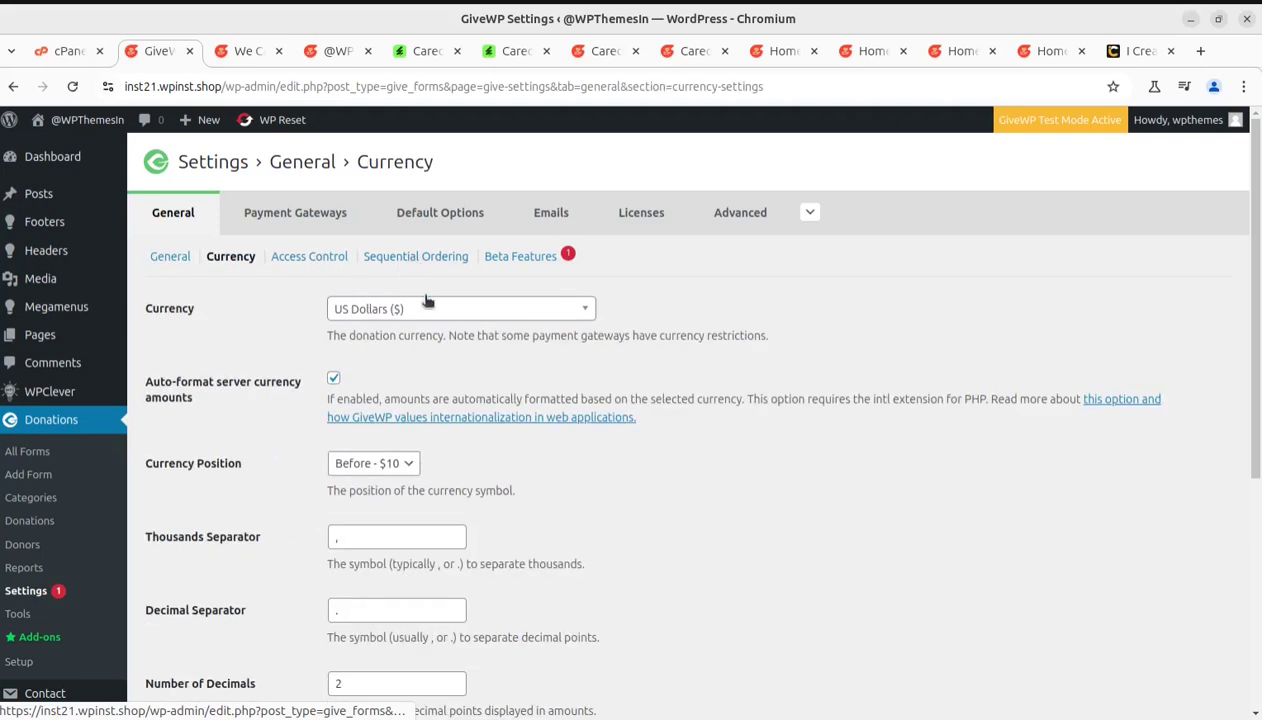
{"action": "scroll", "coordinate": [436, 320], "scroll_direction": "down", "scroll_amount": 4}
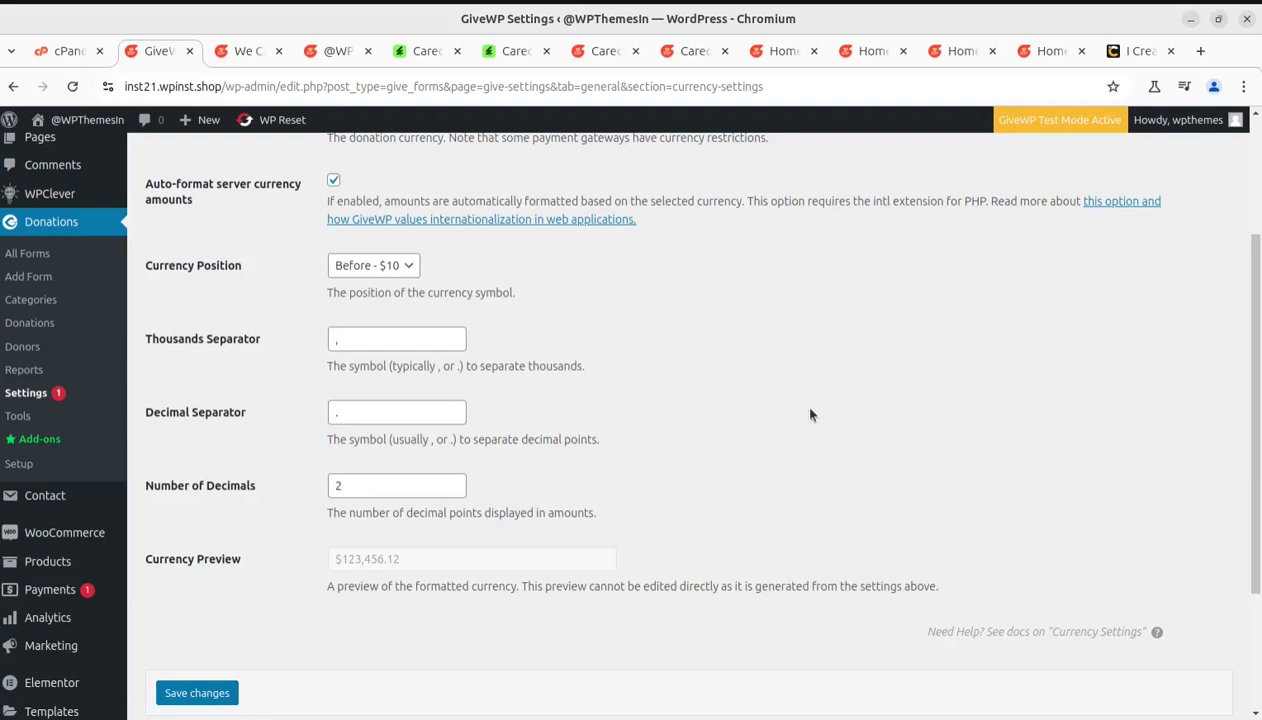
{"action": "scroll", "coordinate": [811, 414], "scroll_direction": "up", "scroll_amount": 4}
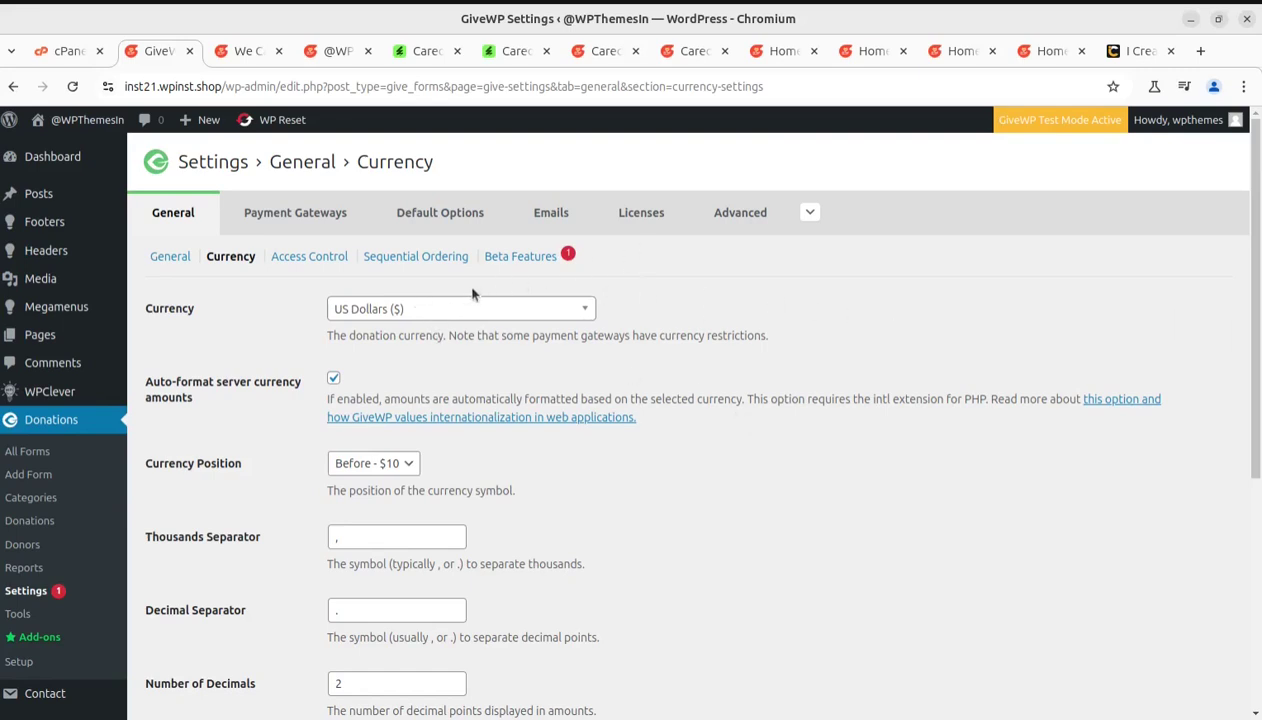
Step: View the i-Create website and the Careox theme's ThemeForest page, and return to the GiveWP currency settings
{"action": "left_click", "coordinate": [1130, 52]}
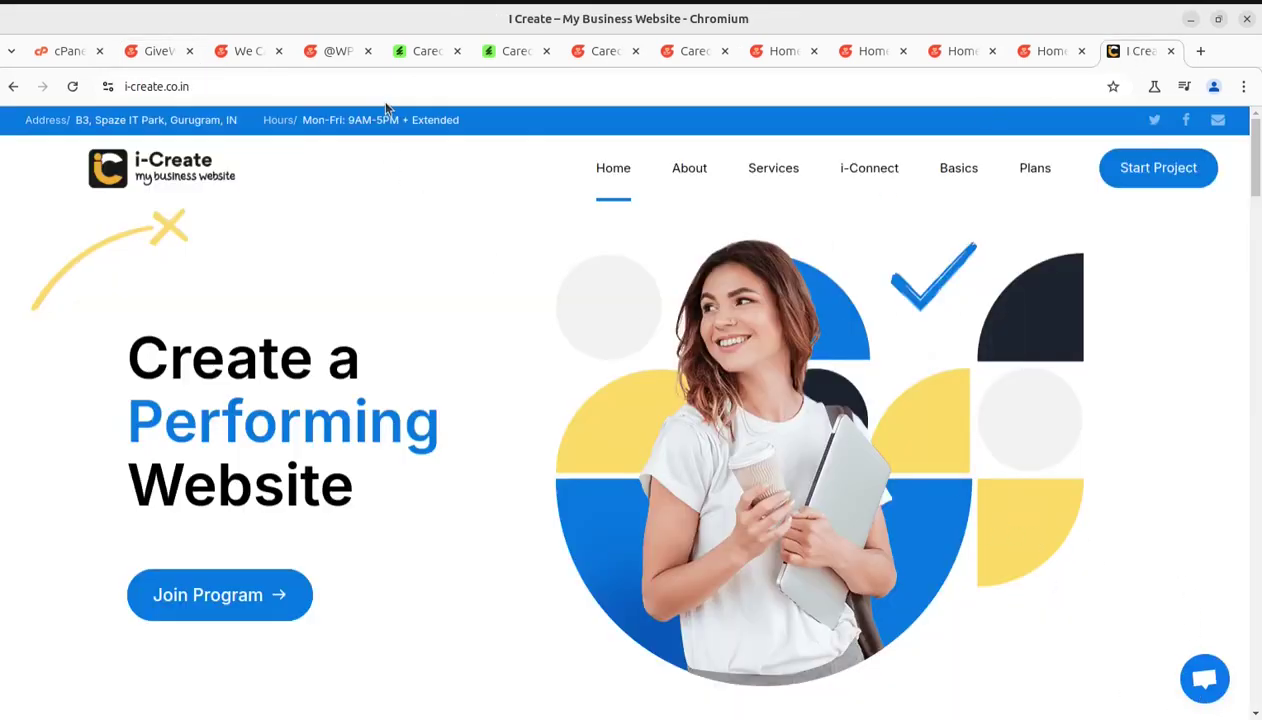
{"action": "left_click", "coordinate": [422, 52]}
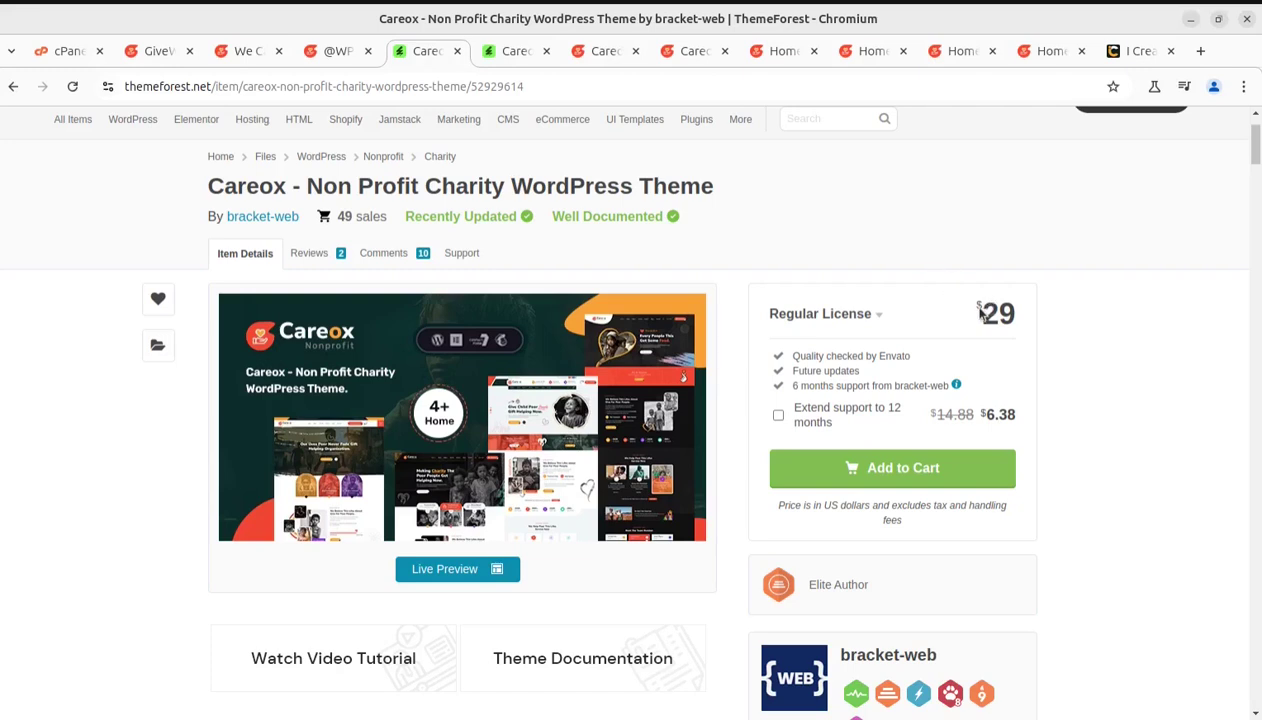
{"action": "left_click", "coordinate": [158, 51]}
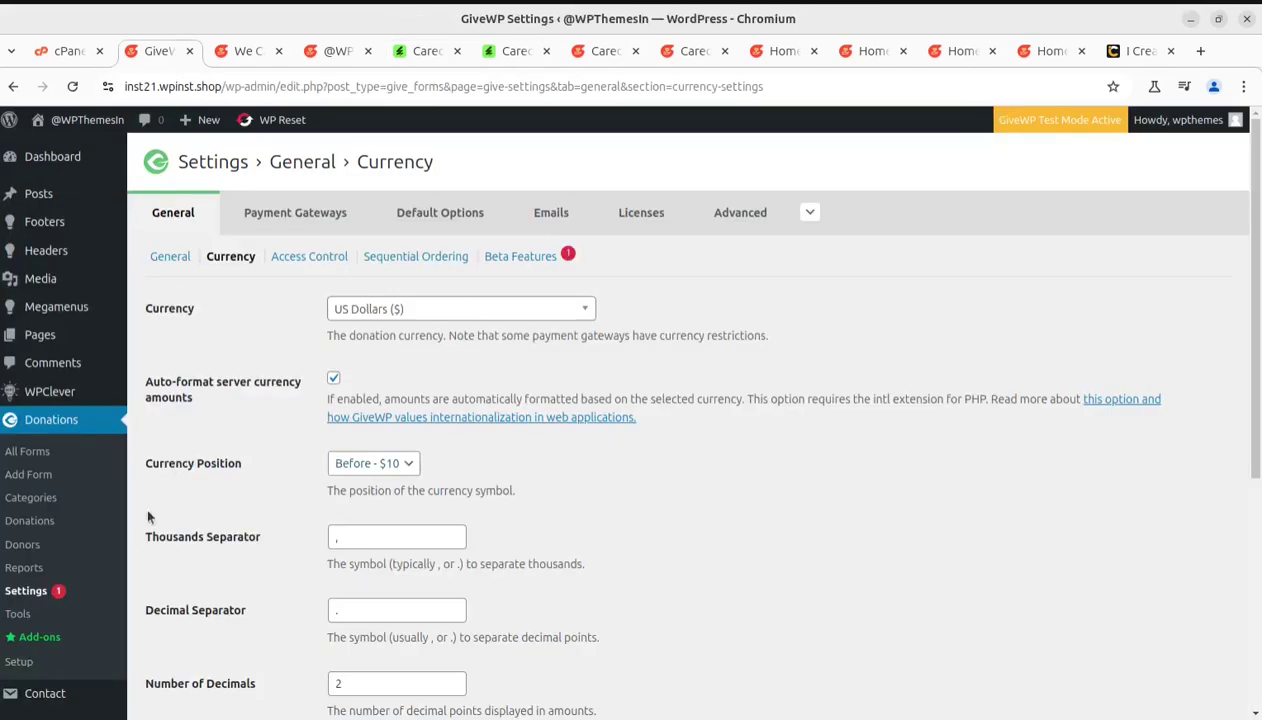
Step: Open the list of all WooCommerce products and look through the imported demo items
{"action": "scroll", "coordinate": [32, 470], "scroll_direction": "down", "scroll_amount": 4}
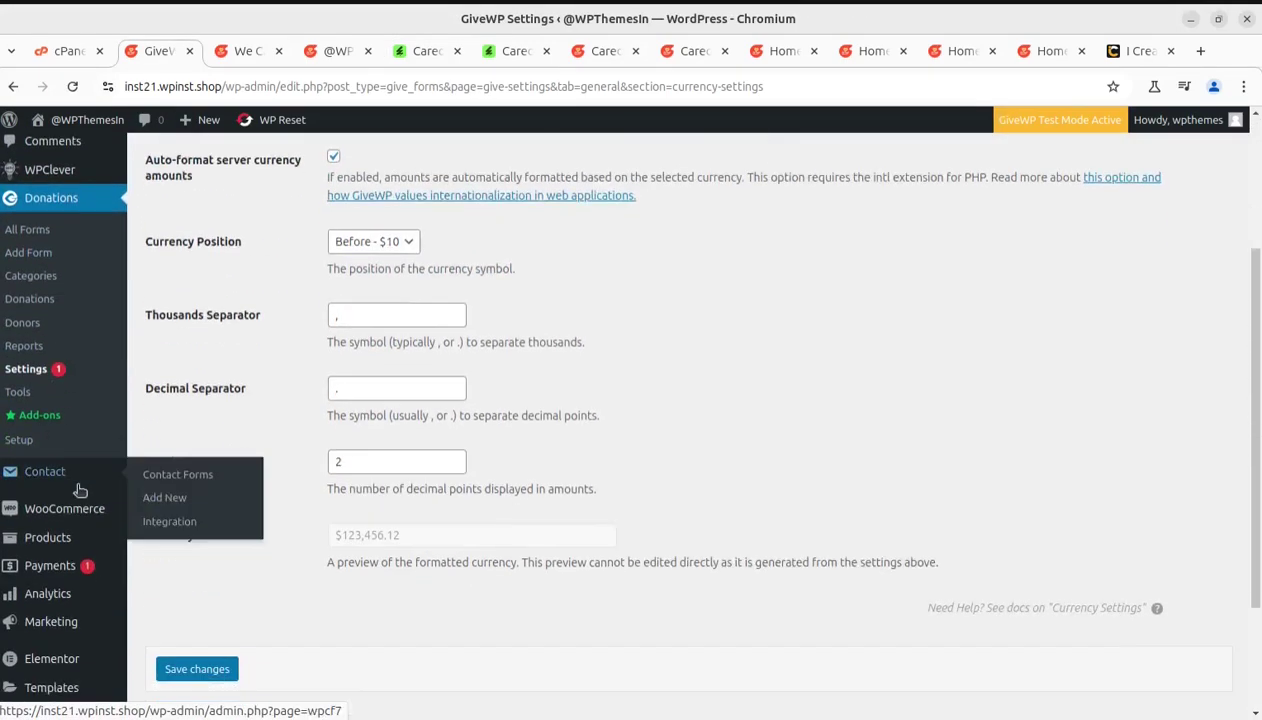
{"action": "scroll", "coordinate": [80, 490], "scroll_direction": "down", "scroll_amount": 4}
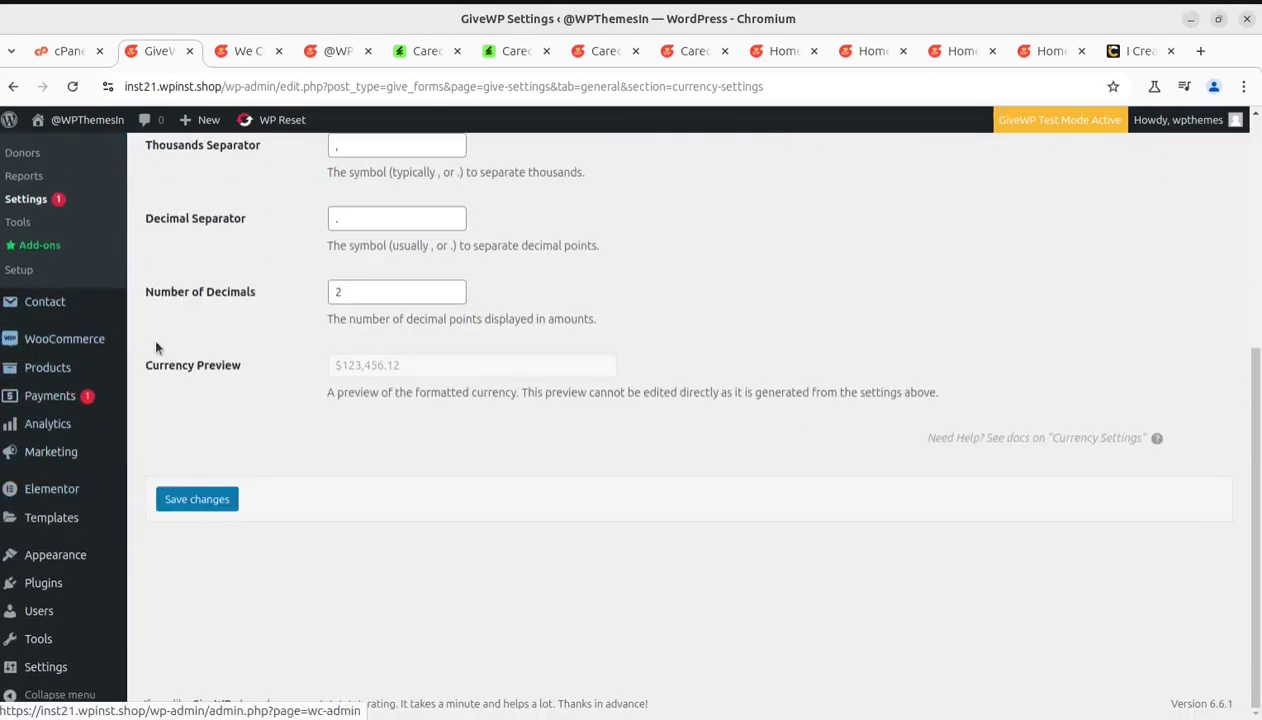
{"action": "mouse_move", "coordinate": [85, 348]}
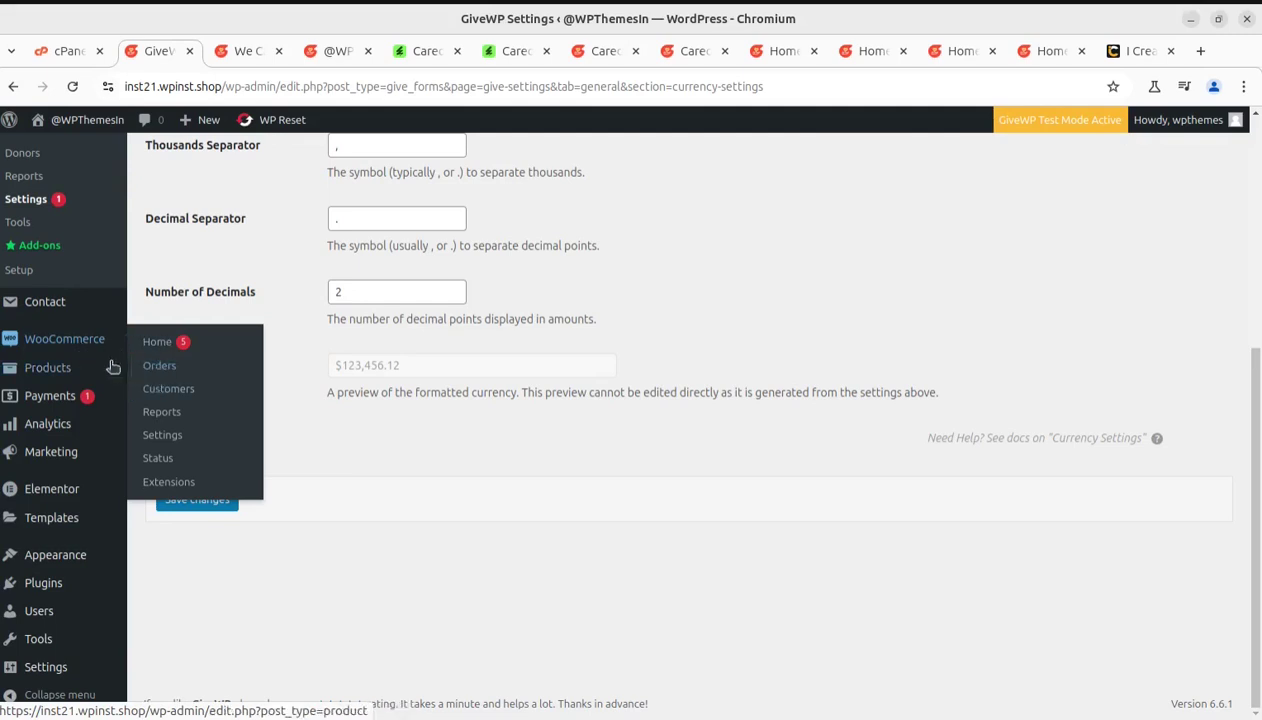
{"action": "left_click", "coordinate": [166, 375]}
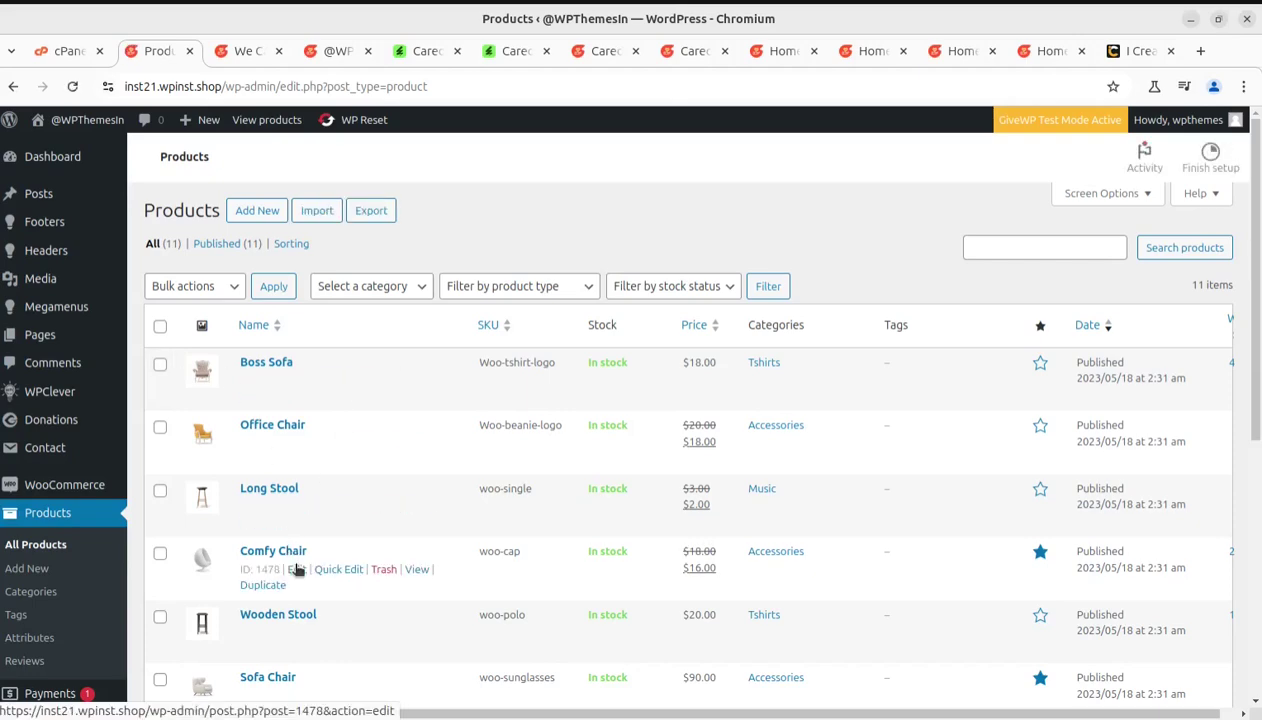
{"action": "scroll", "coordinate": [290, 458], "scroll_direction": "down", "scroll_amount": 3}
{"action": "scroll", "coordinate": [290, 458], "scroll_direction": "down", "scroll_amount": 3}
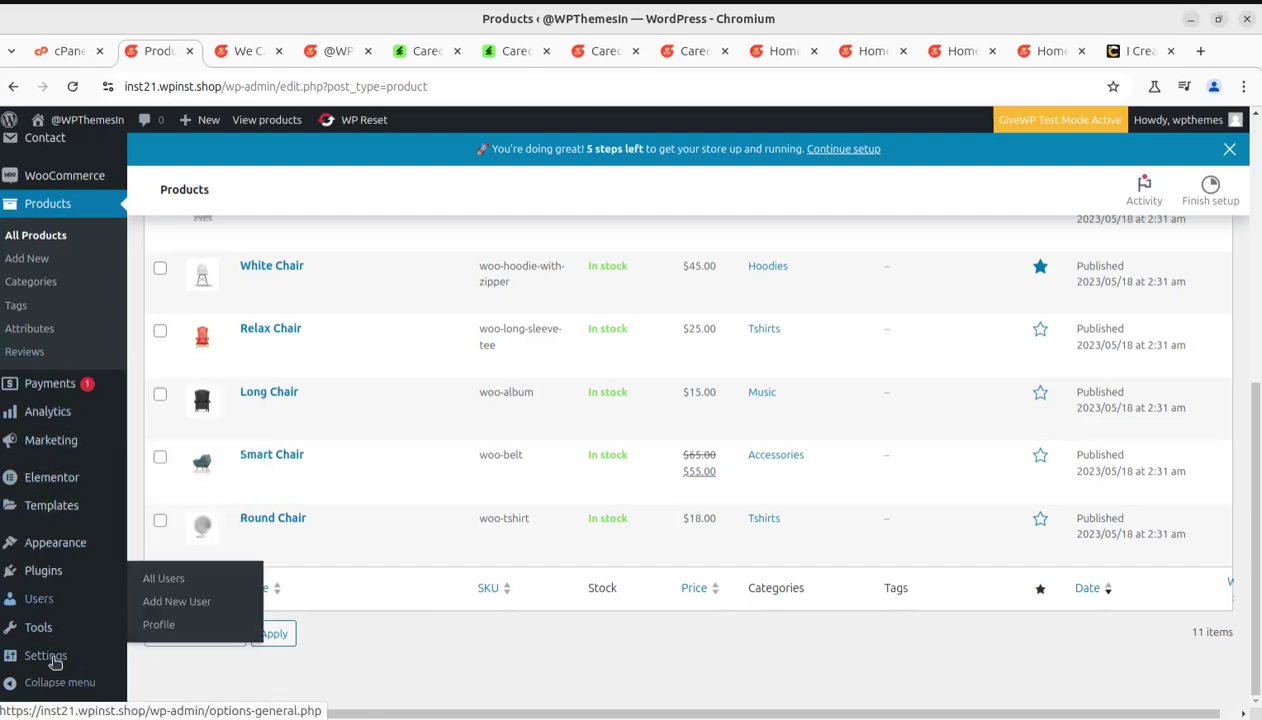
{"action": "scroll", "coordinate": [82, 386], "scroll_direction": "up", "scroll_amount": 5}
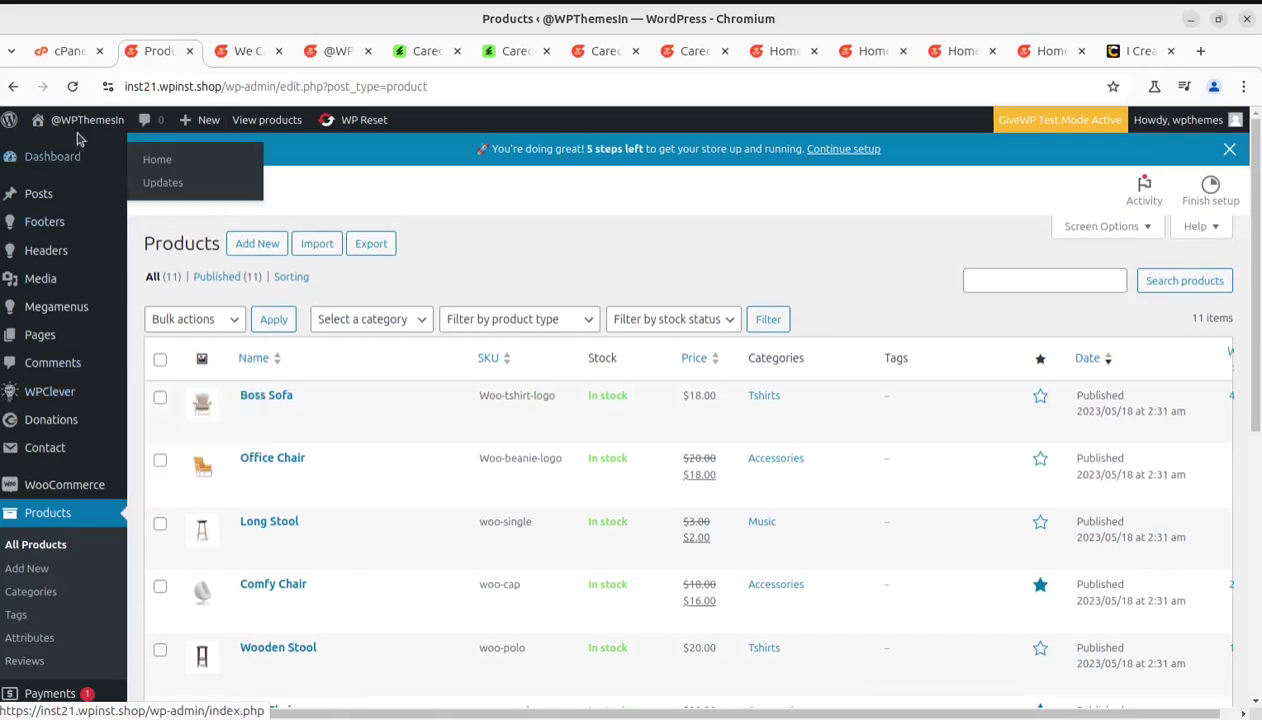
Step: Open the site's front page in a new browser tab and look over its header and hero slider
{"action": "mouse_move", "coordinate": [68, 121]}
{"action": "left_click", "coordinate": [290, 52]}
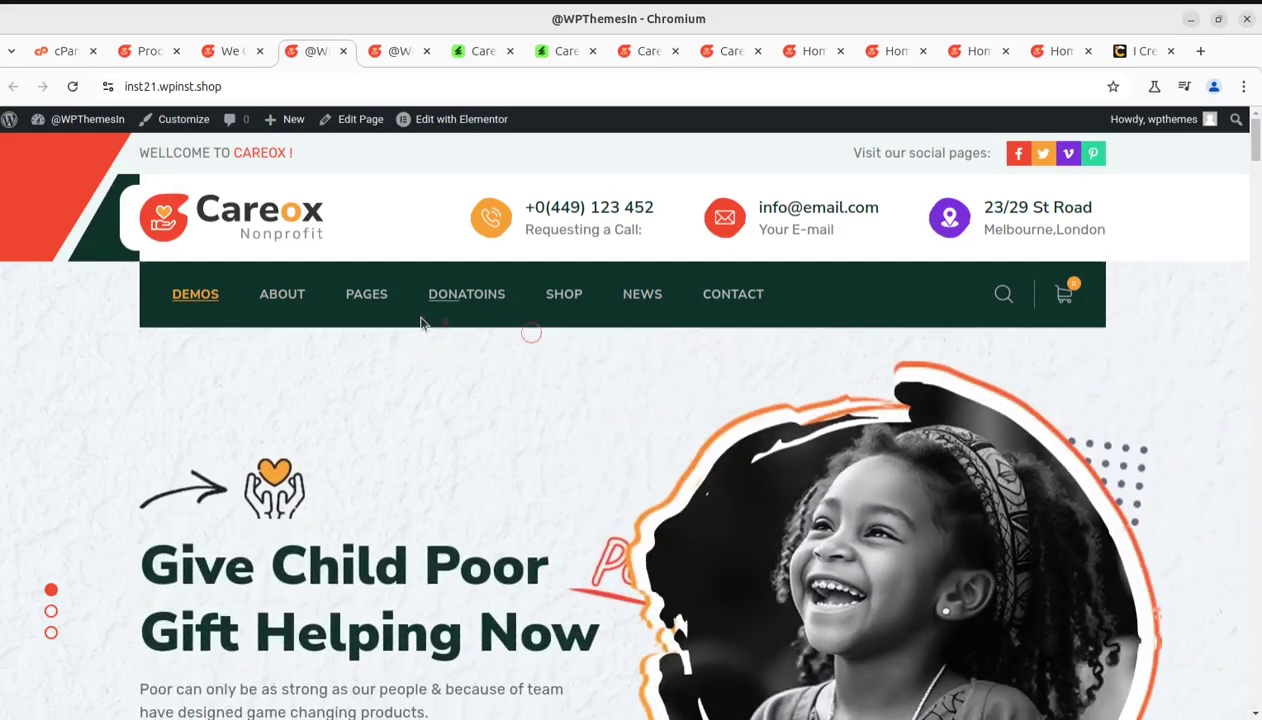
{"action": "scroll", "coordinate": [400, 320], "scroll_direction": "down", "scroll_amount": 2}
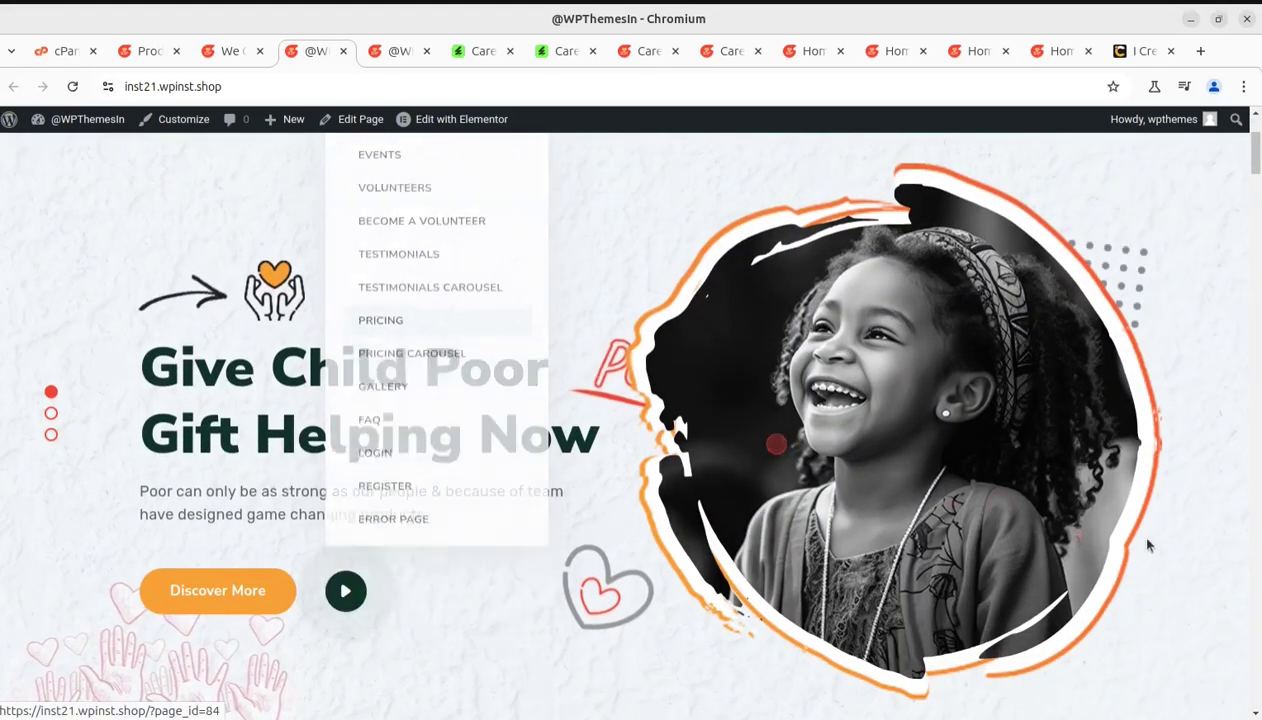
{"action": "scroll", "coordinate": [1085, 522], "scroll_direction": "down", "scroll_amount": 1}
{"action": "scroll", "coordinate": [1085, 522], "scroll_direction": "up", "scroll_amount": 3}
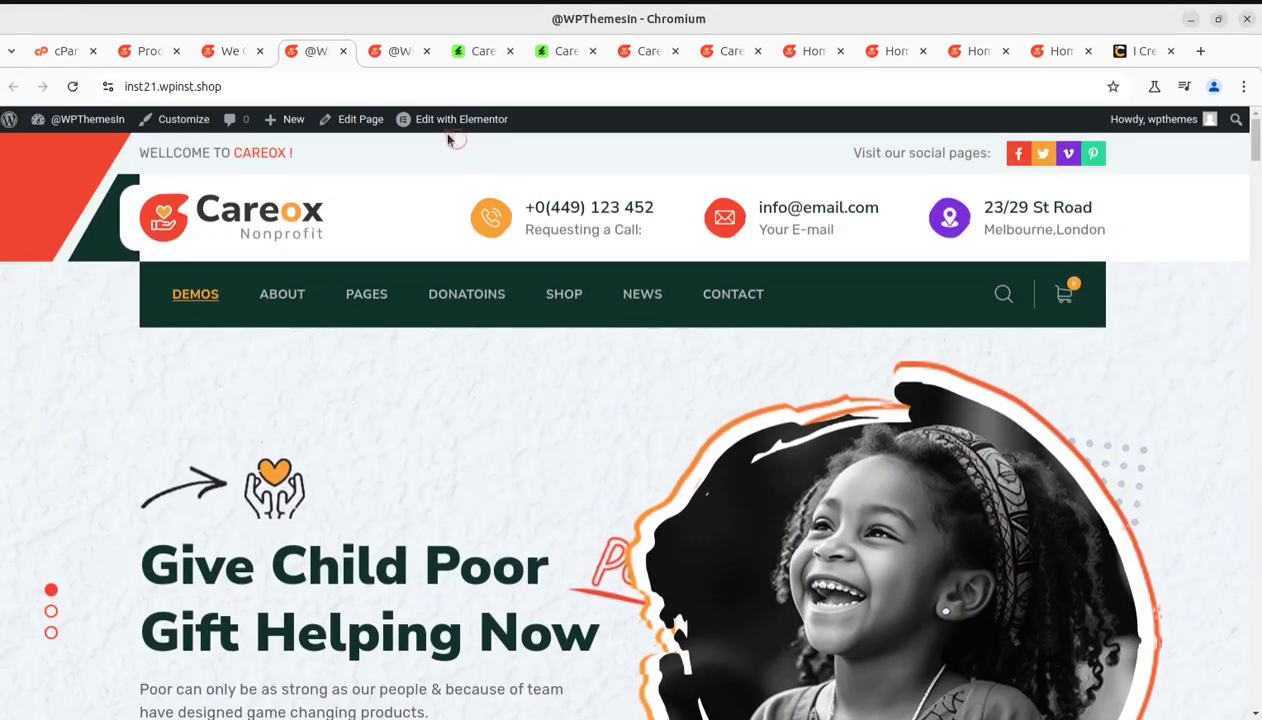
Step: Open the Home One page in Elementor, dismiss the notification and select the Main Slider widget for editing
{"action": "left_click", "coordinate": [437, 122]}
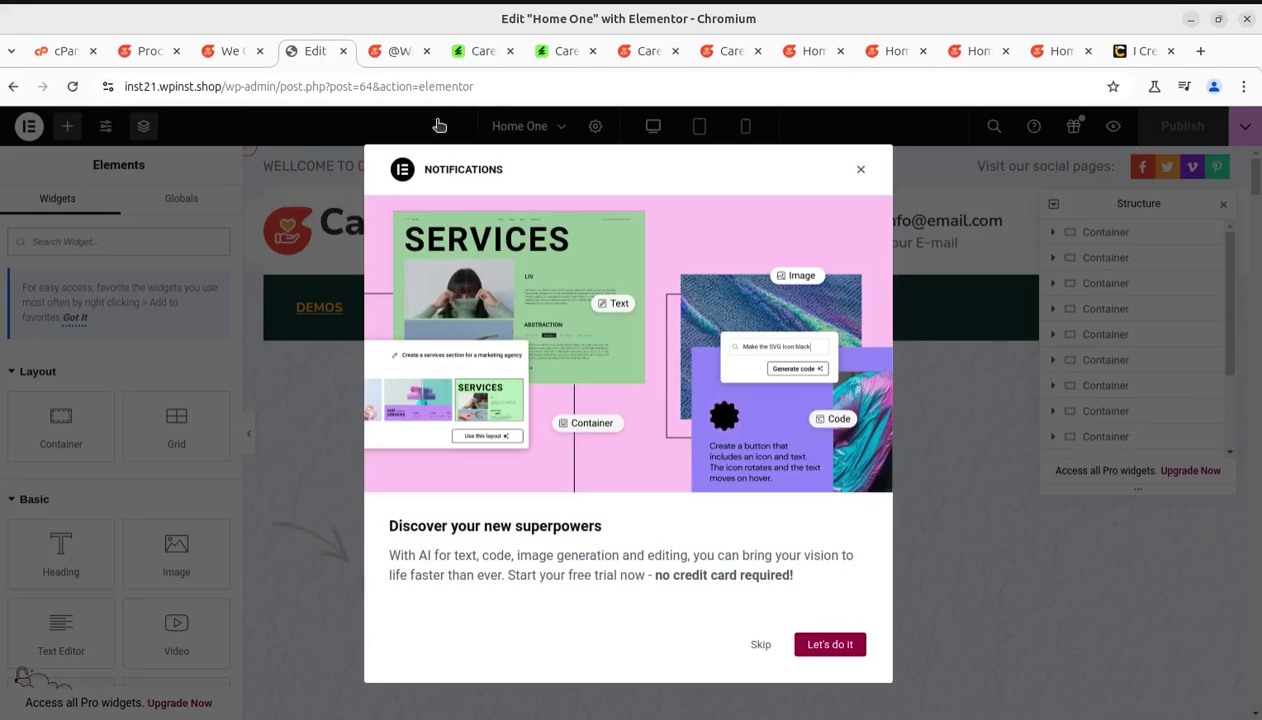
{"action": "left_click", "coordinate": [860, 169]}
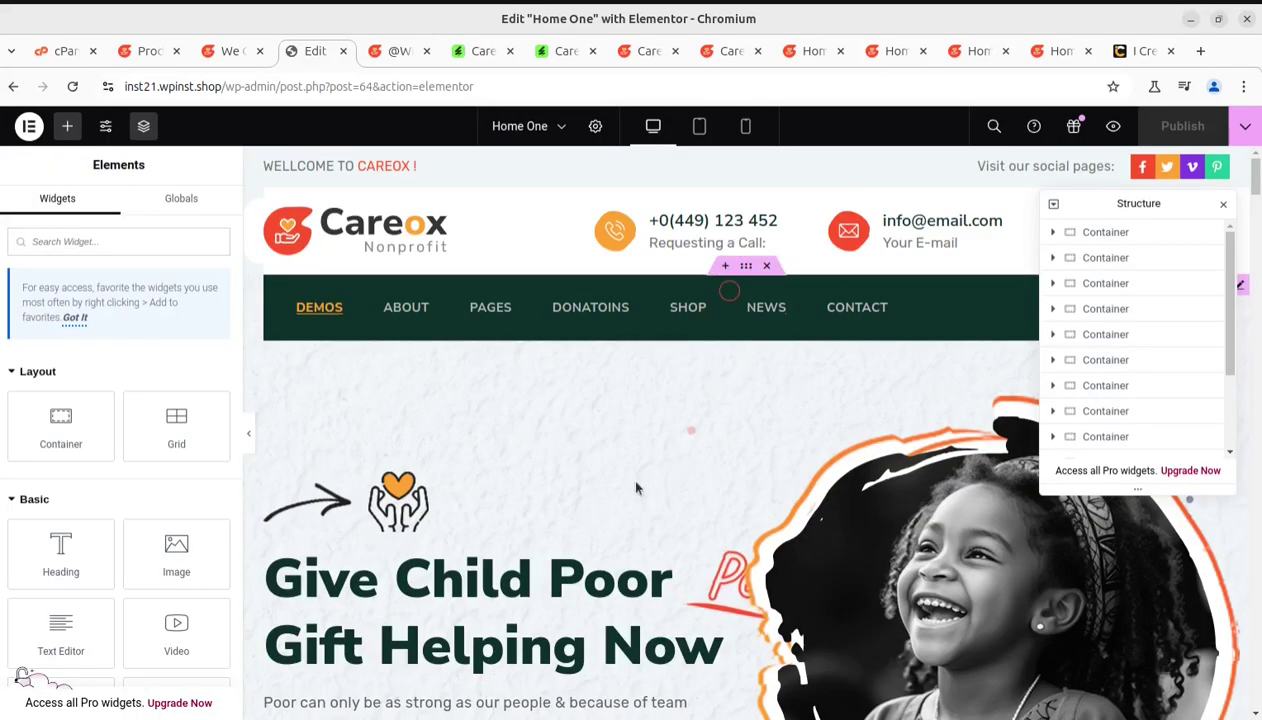
{"action": "scroll", "coordinate": [617, 472], "scroll_direction": "down", "scroll_amount": 2}
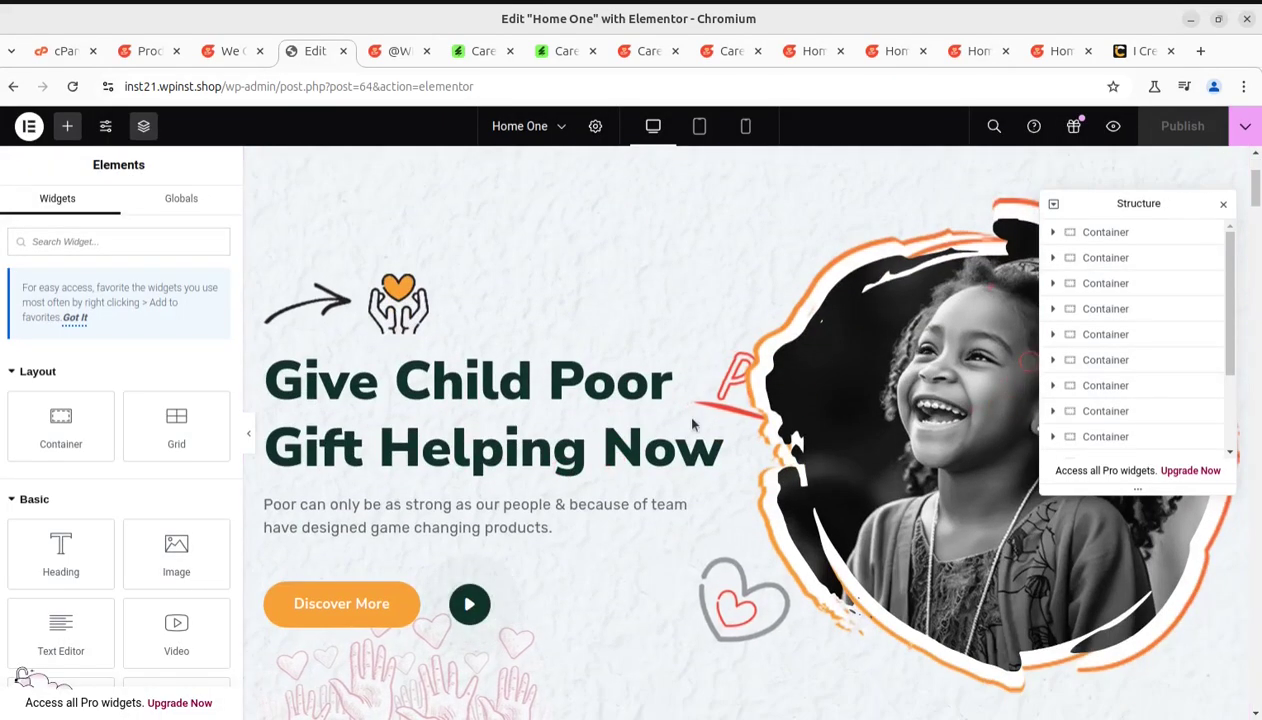
{"action": "left_click", "coordinate": [653, 436]}
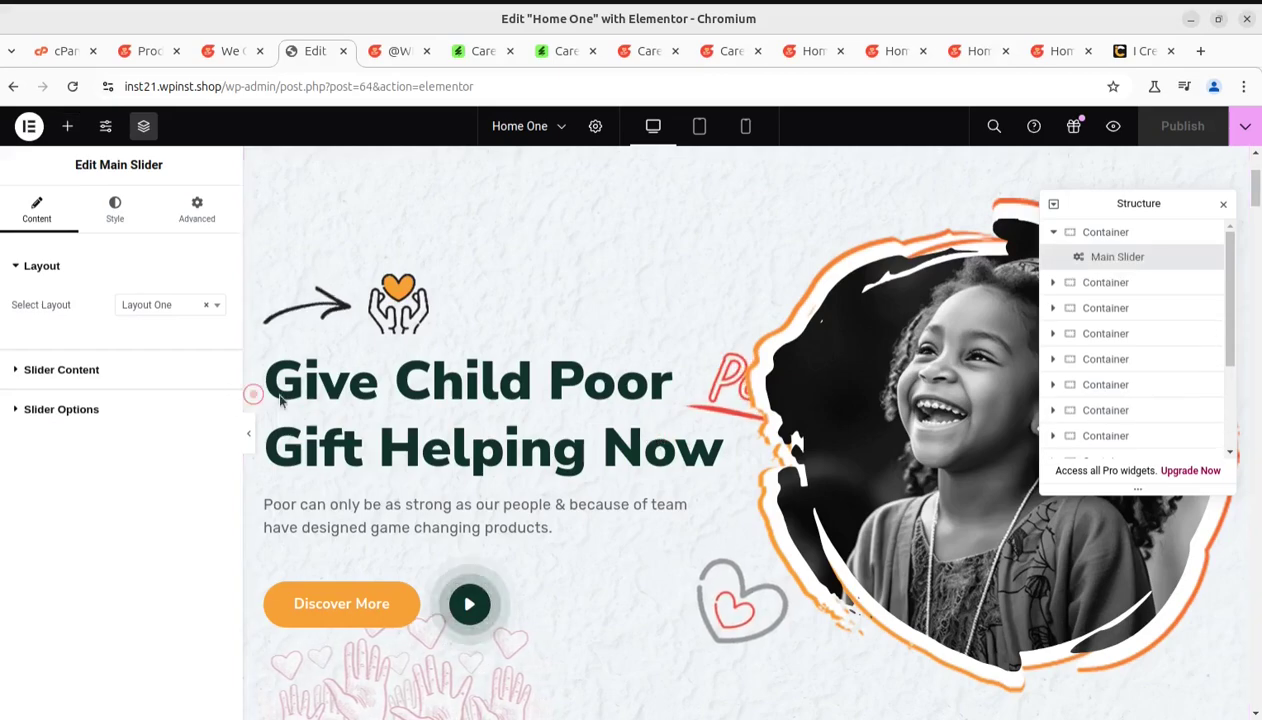
Step: Examine the Main Slider widget's slider content, style, advanced and slider option settings
{"action": "left_click", "coordinate": [62, 369]}
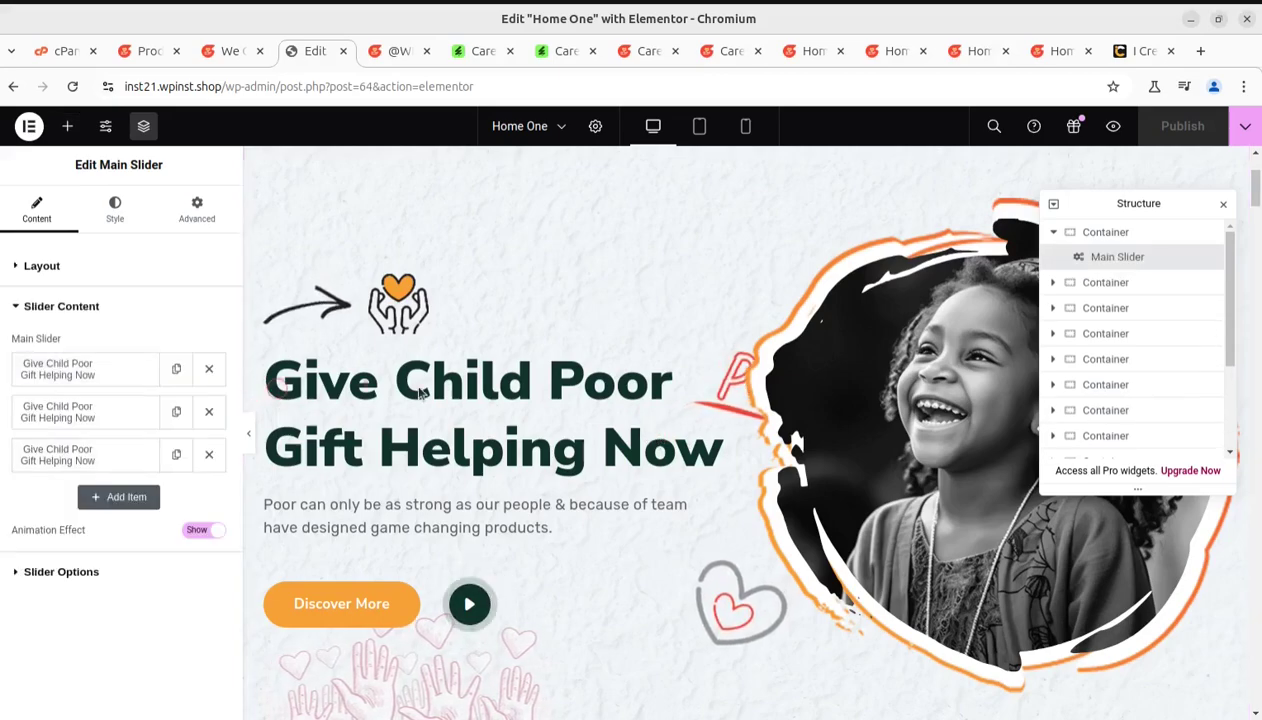
{"action": "left_click", "coordinate": [124, 219]}
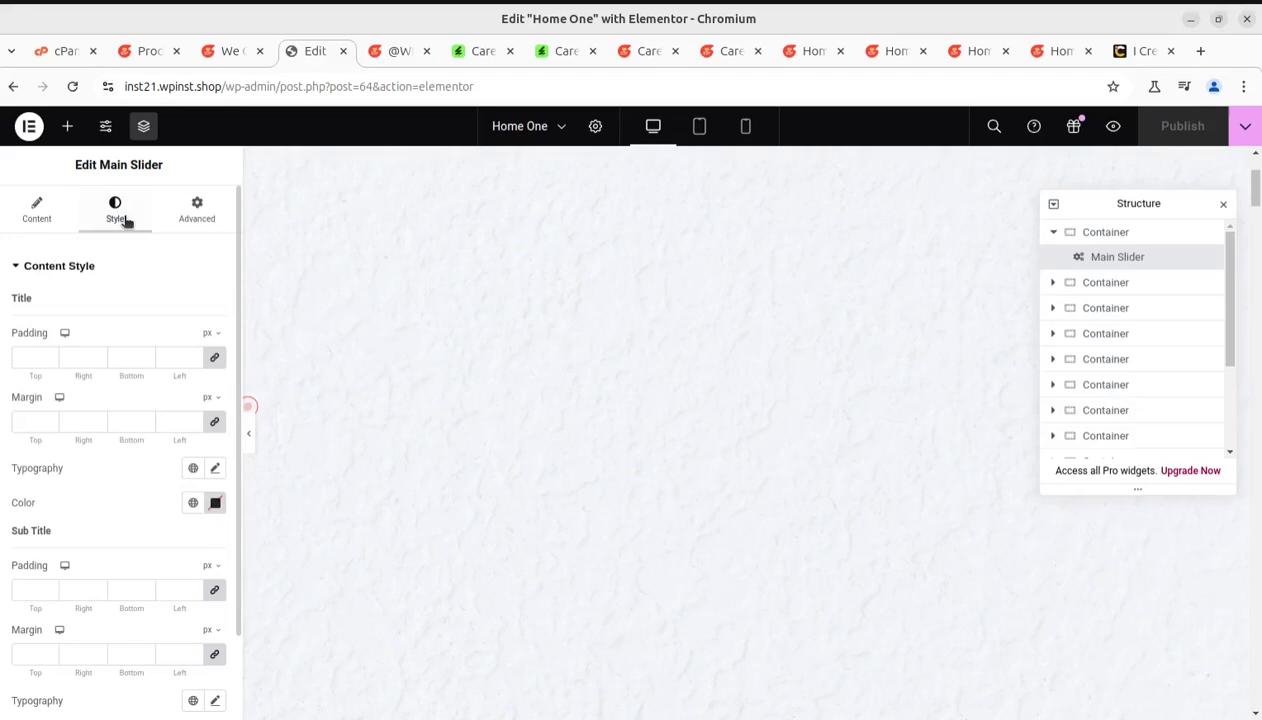
{"action": "left_click", "coordinate": [185, 215]}
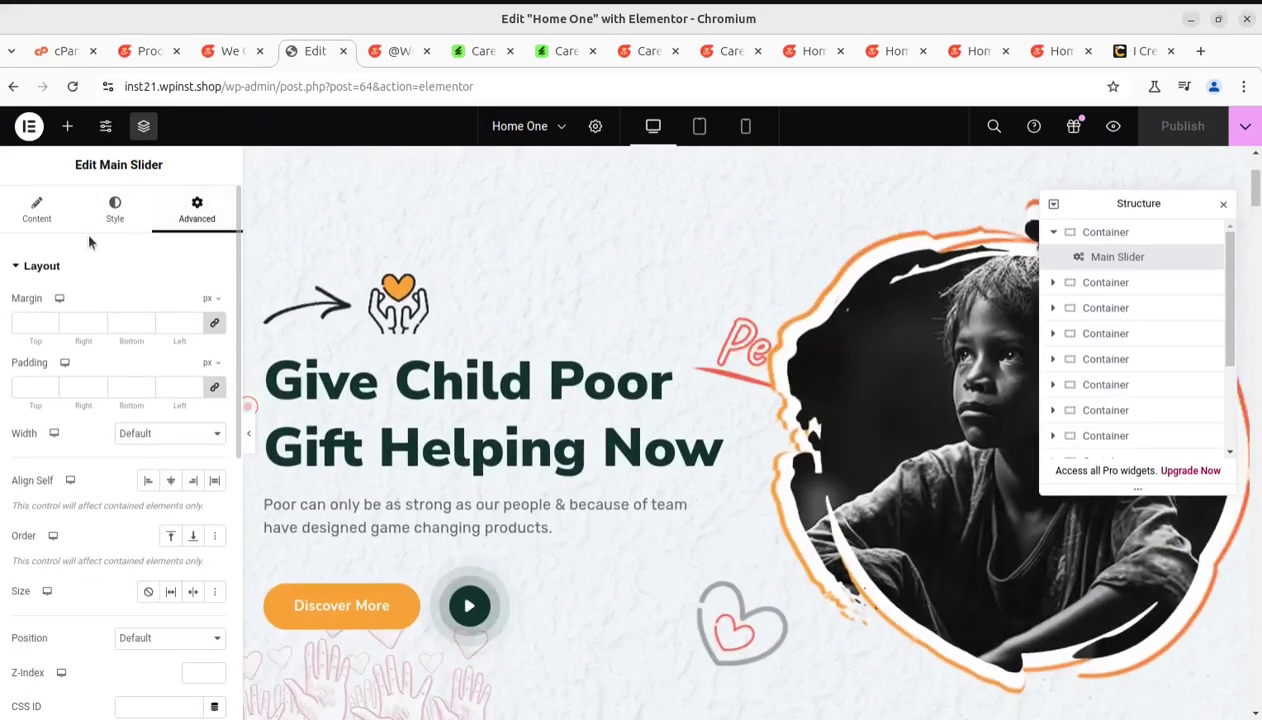
{"action": "left_click", "coordinate": [36, 212]}
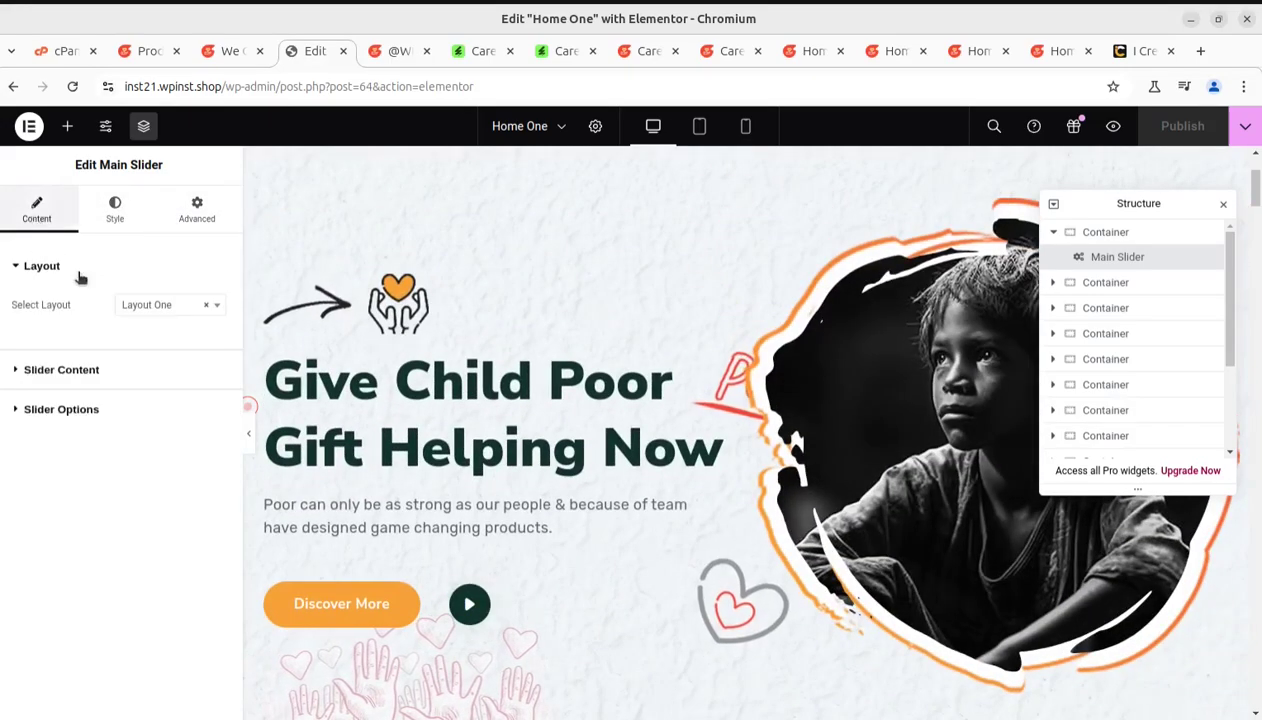
{"action": "left_click", "coordinate": [74, 406]}
{"action": "scroll", "coordinate": [158, 449], "scroll_direction": "down", "scroll_amount": 3}
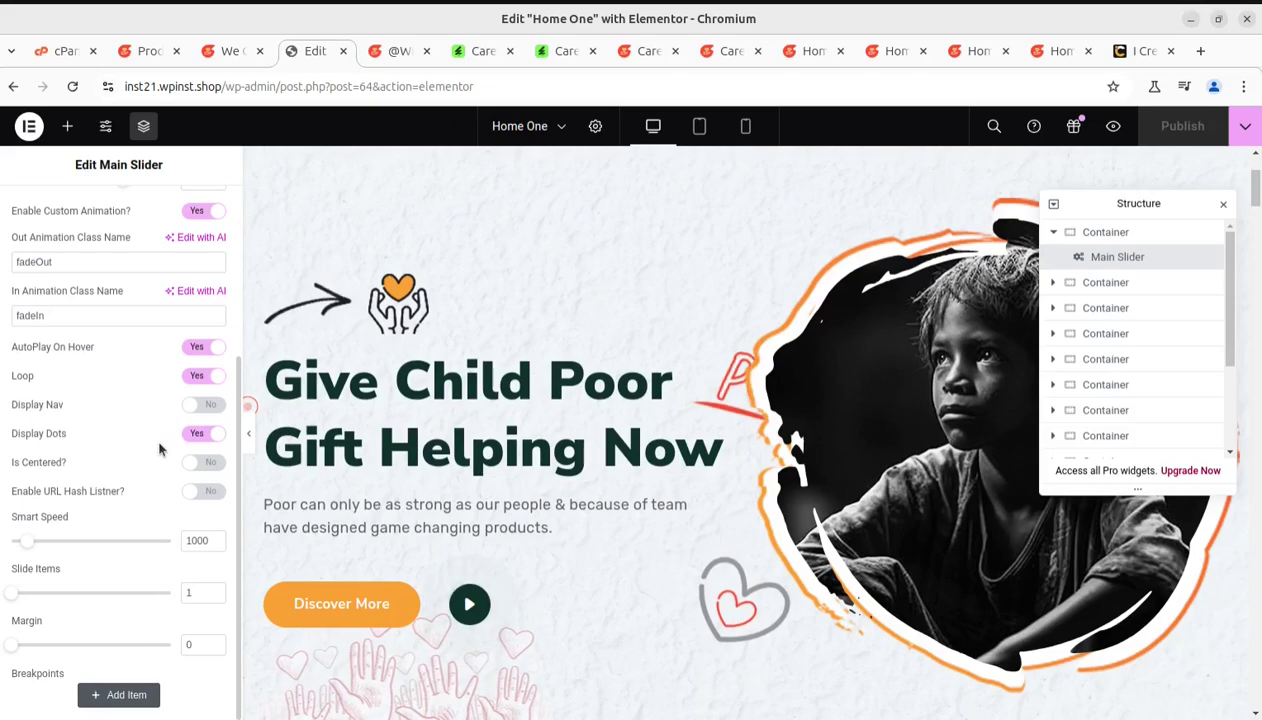
{"action": "scroll", "coordinate": [563, 417], "scroll_direction": "up", "scroll_amount": 2}
{"action": "scroll", "coordinate": [463, 398], "scroll_direction": "down", "scroll_amount": 5}
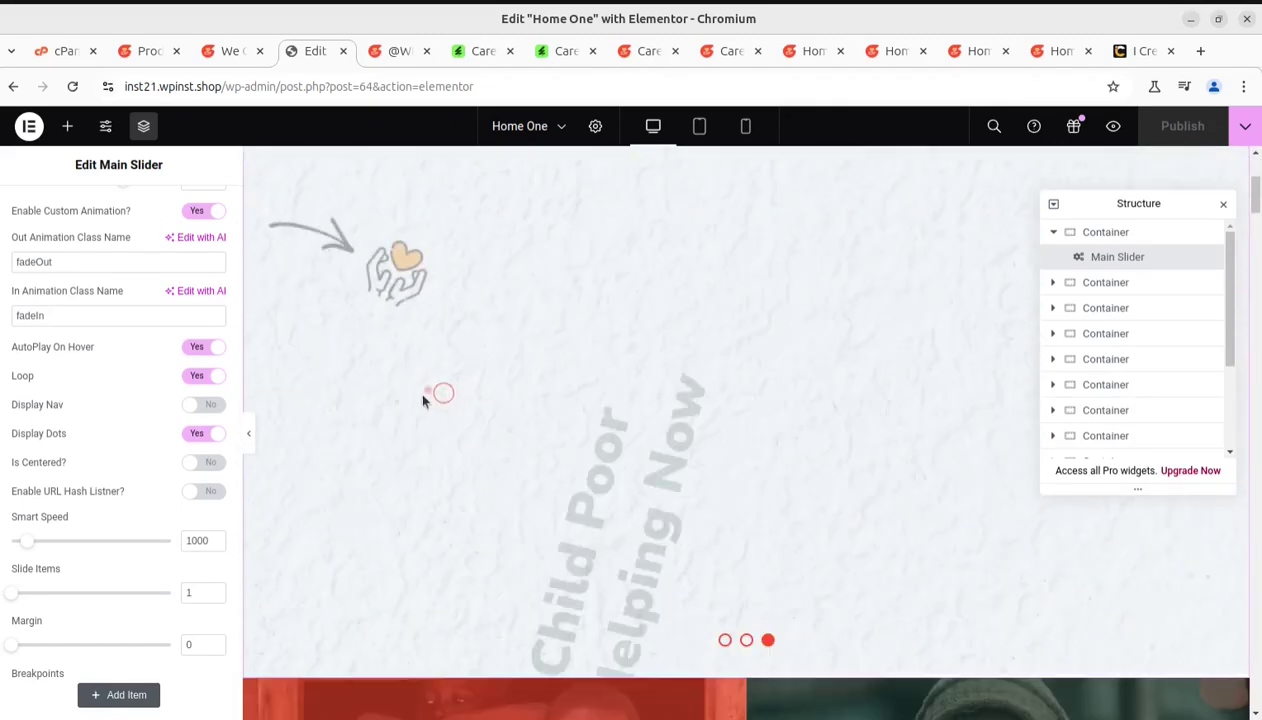
Step: Select the Call To Action widget, expand its left content settings and close the Structure panel
{"action": "left_click", "coordinate": [593, 475]}
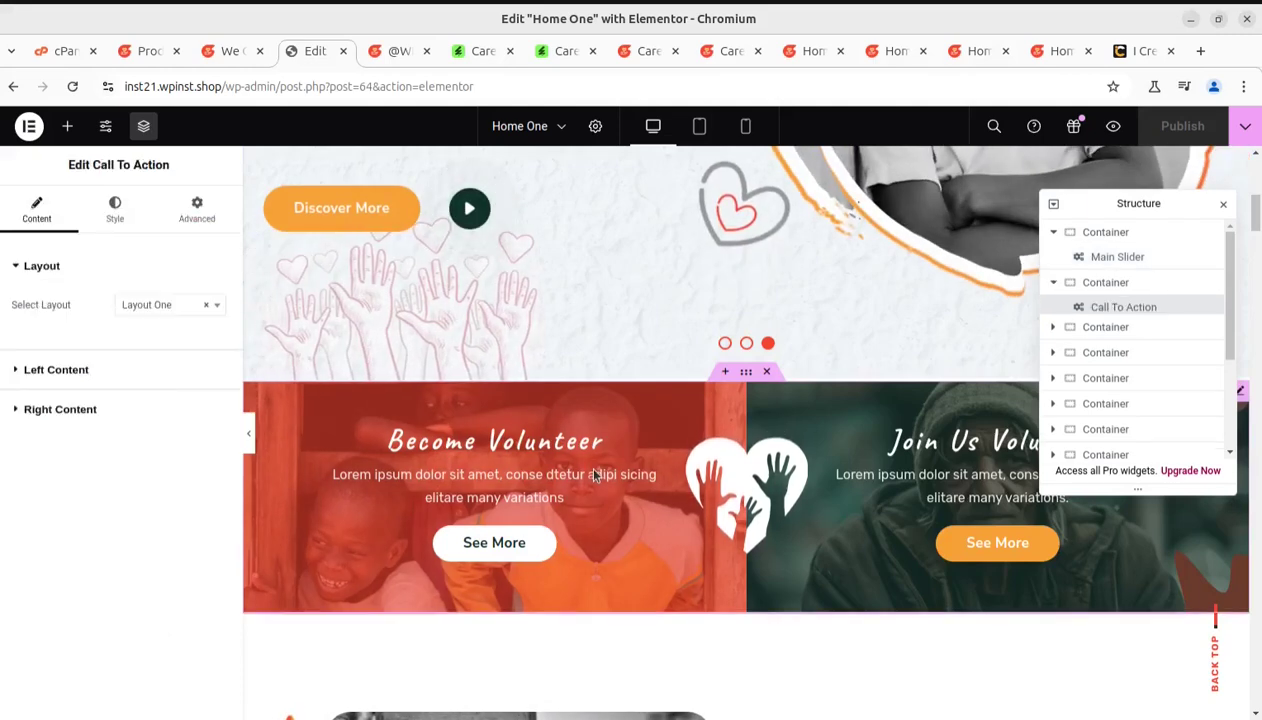
{"action": "left_click", "coordinate": [52, 370]}
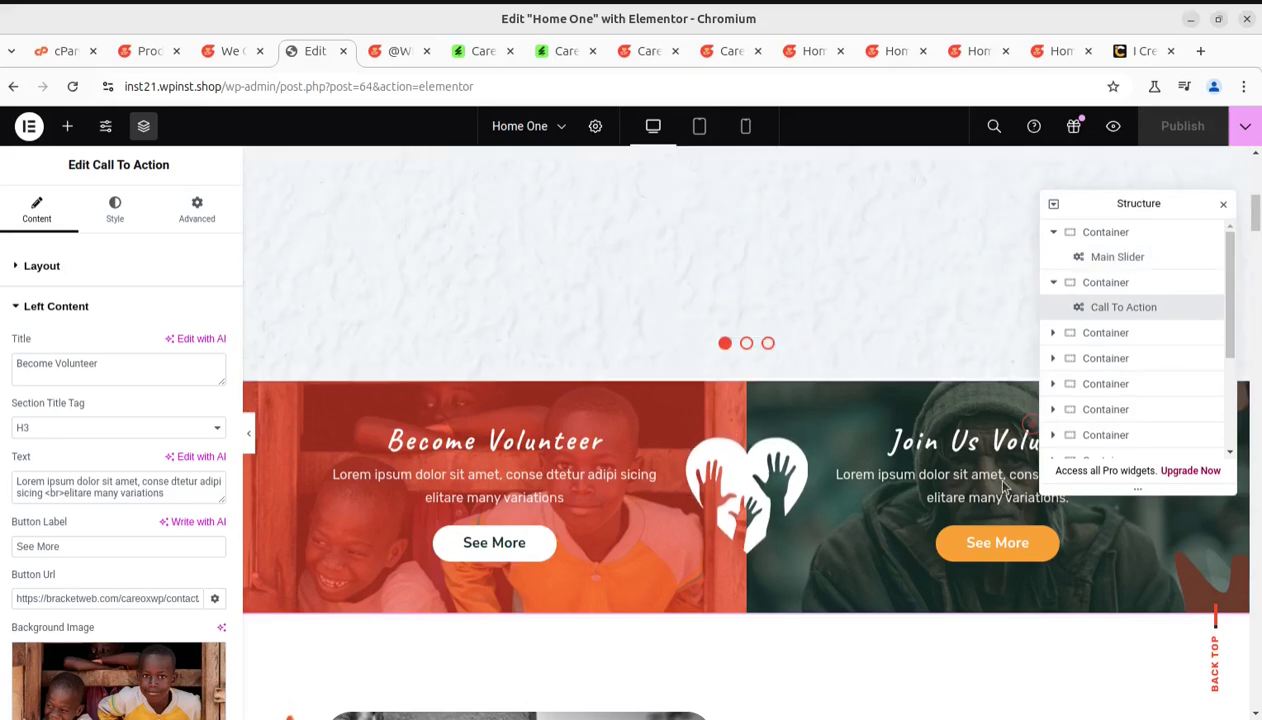
{"action": "scroll", "coordinate": [531, 447], "scroll_direction": "down", "scroll_amount": 4}
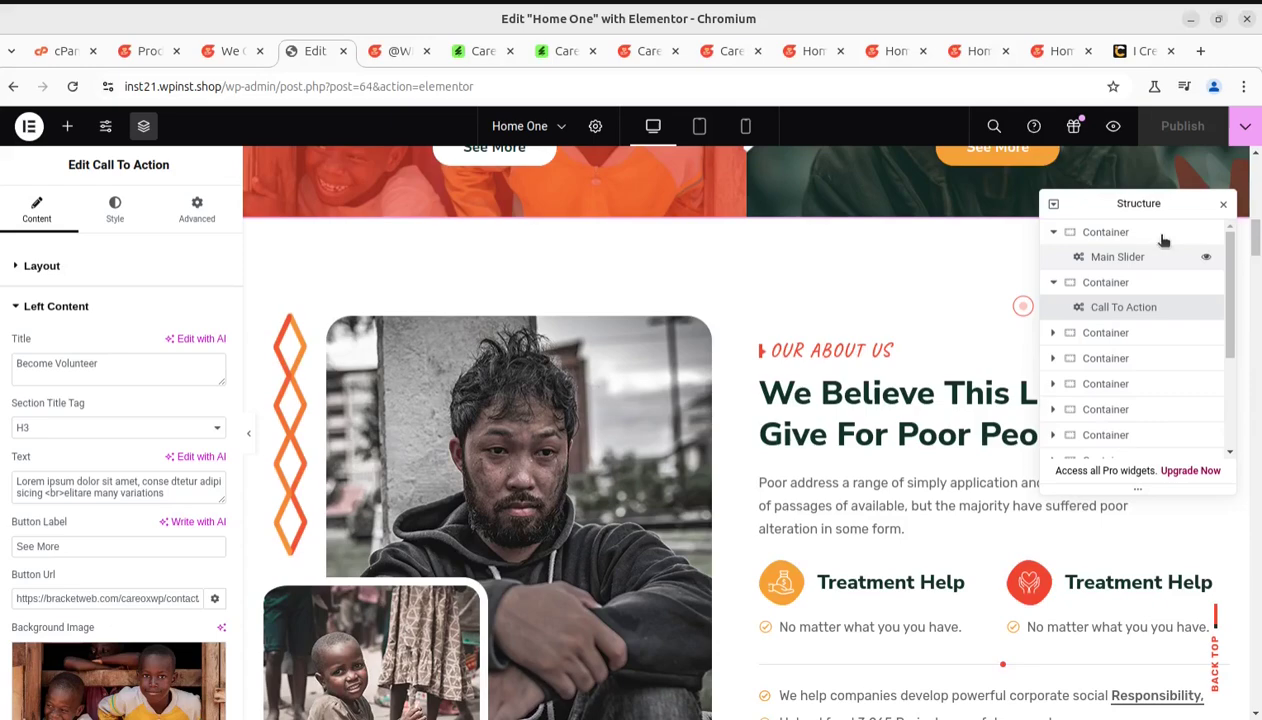
{"action": "left_click", "coordinate": [1222, 204]}
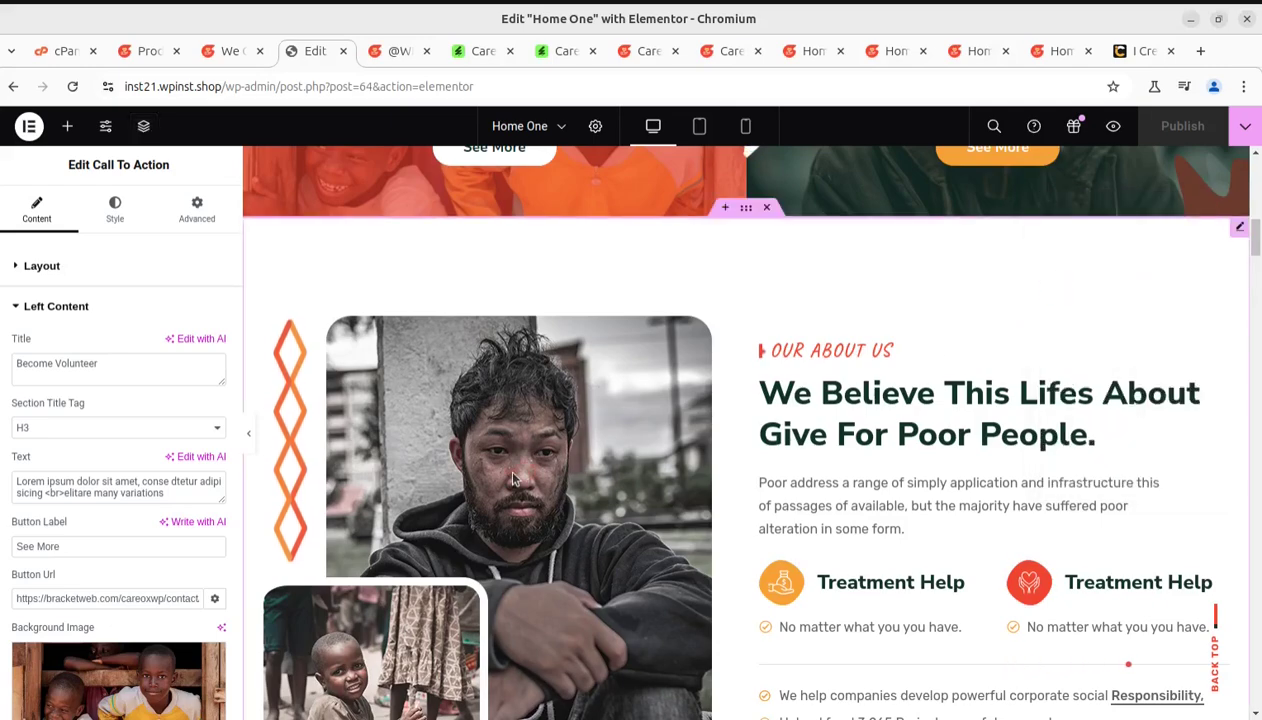
Step: Look through the Home One page sections in the editor, from the about section down to the testimonials
{"action": "scroll", "coordinate": [744, 467], "scroll_direction": "down", "scroll_amount": 3}
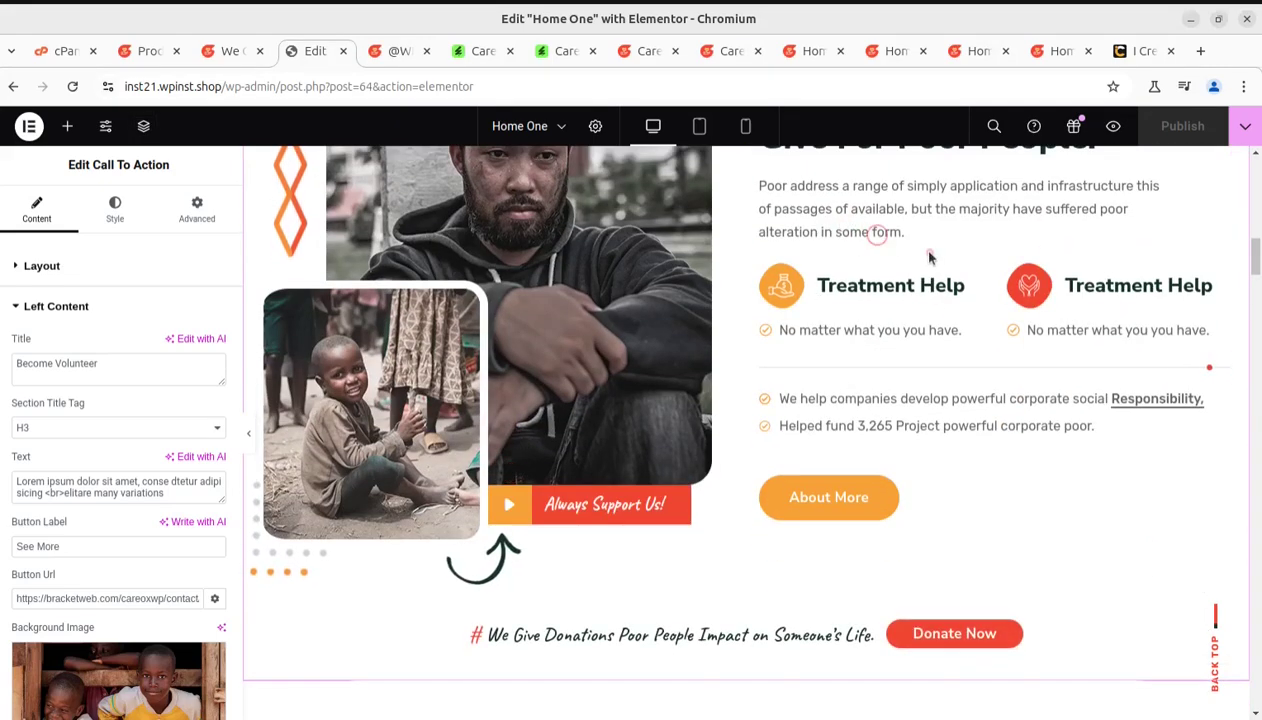
{"action": "scroll", "coordinate": [840, 335], "scroll_direction": "up", "scroll_amount": 2}
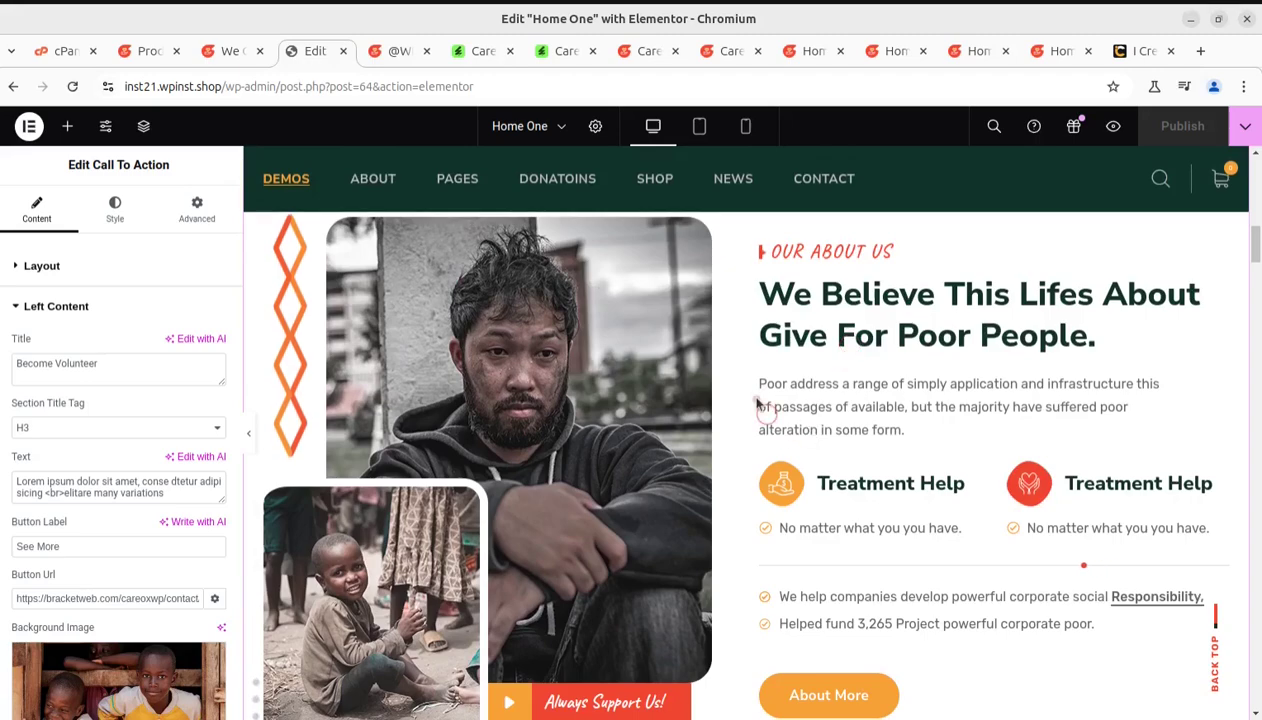
{"action": "scroll", "coordinate": [727, 436], "scroll_direction": "down", "scroll_amount": 7}
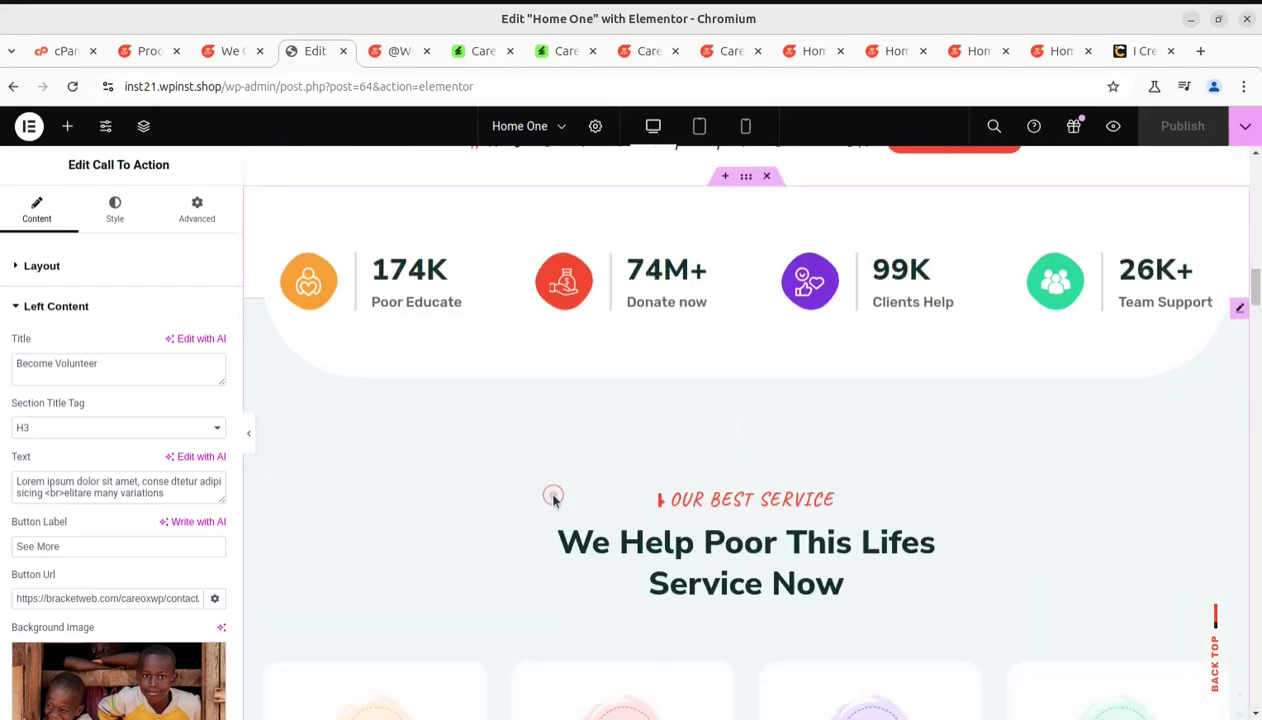
{"action": "scroll", "coordinate": [553, 500], "scroll_direction": "down", "scroll_amount": 11}
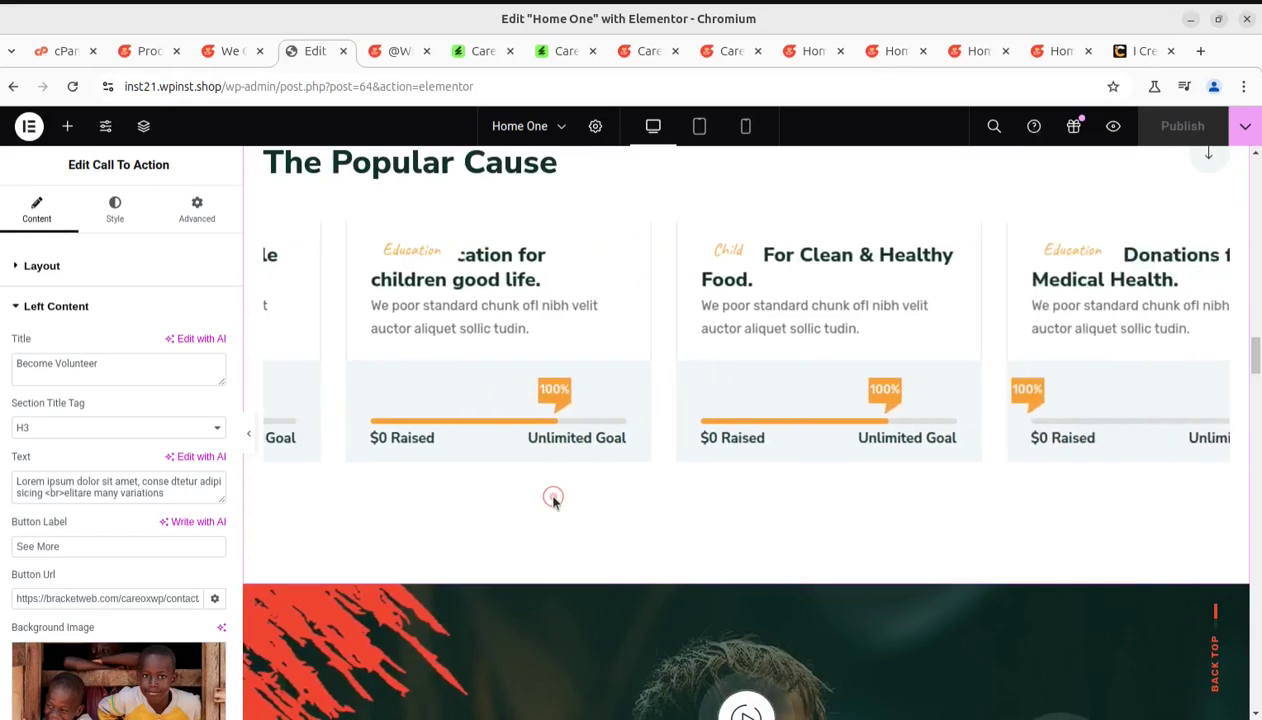
{"action": "scroll", "coordinate": [553, 500], "scroll_direction": "down", "scroll_amount": 7}
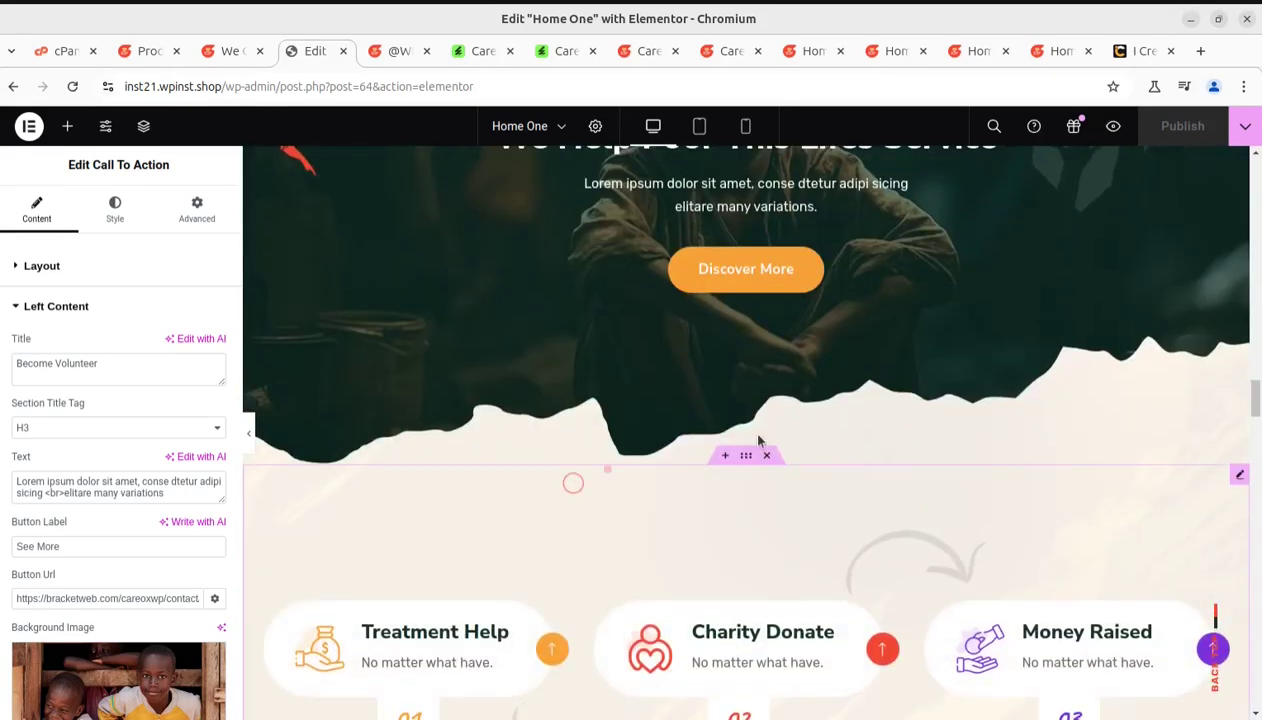
{"action": "scroll", "coordinate": [637, 442], "scroll_direction": "down", "scroll_amount": 8}
{"action": "scroll", "coordinate": [520, 470], "scroll_direction": "down", "scroll_amount": 4}
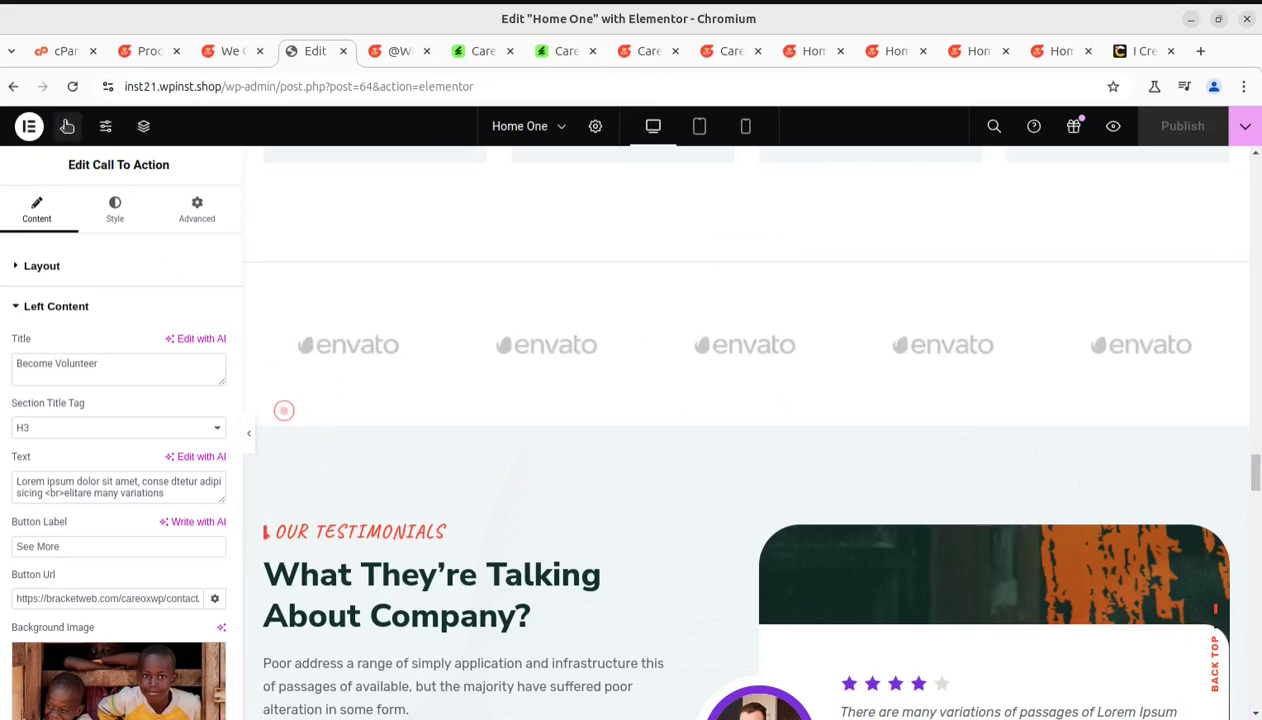
Step: Open Elementor's main menu, view the Careox ThemeForest page and the theme's demo overview, and return to the editor
{"action": "left_click", "coordinate": [28, 127]}
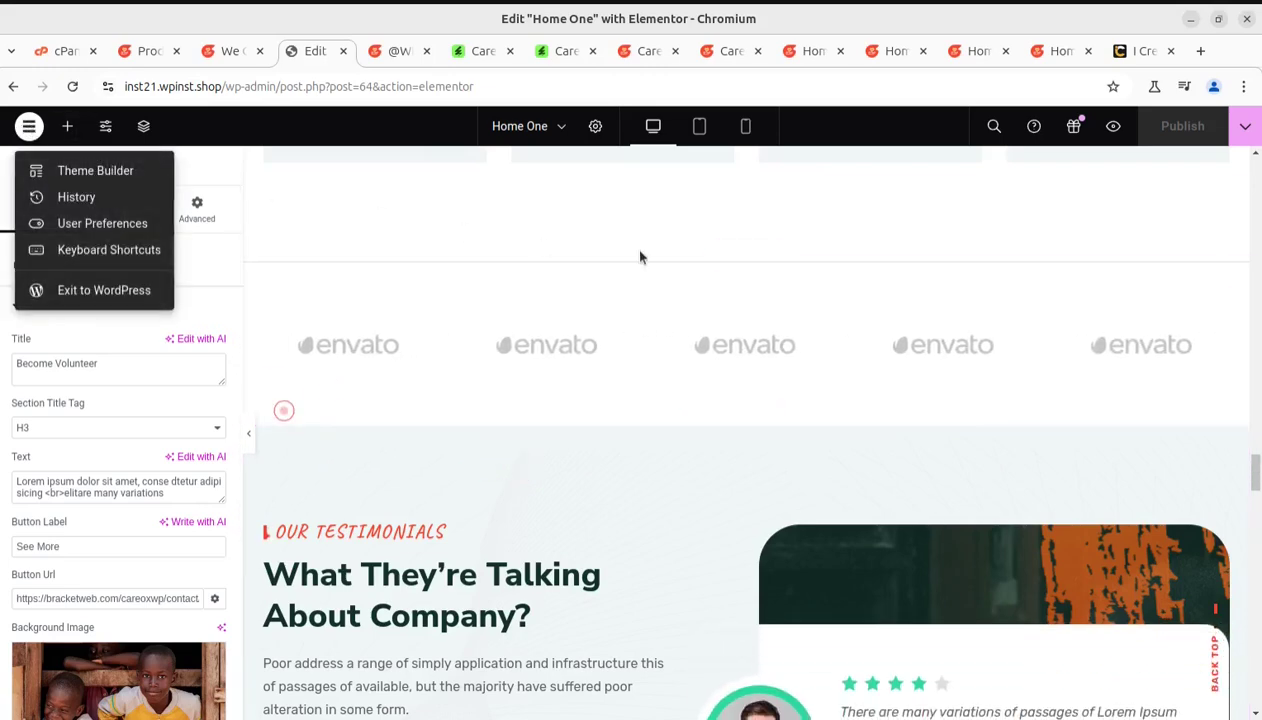
{"action": "left_click", "coordinate": [470, 52]}
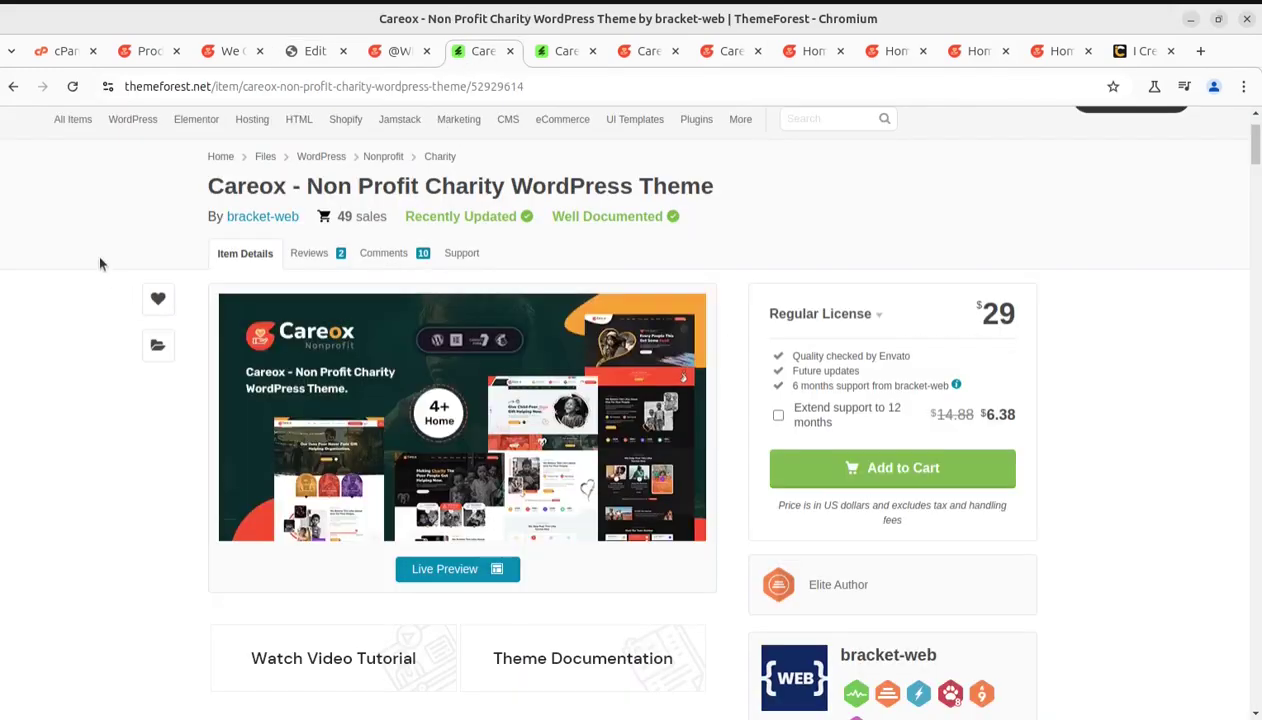
{"action": "left_click", "coordinate": [636, 53]}
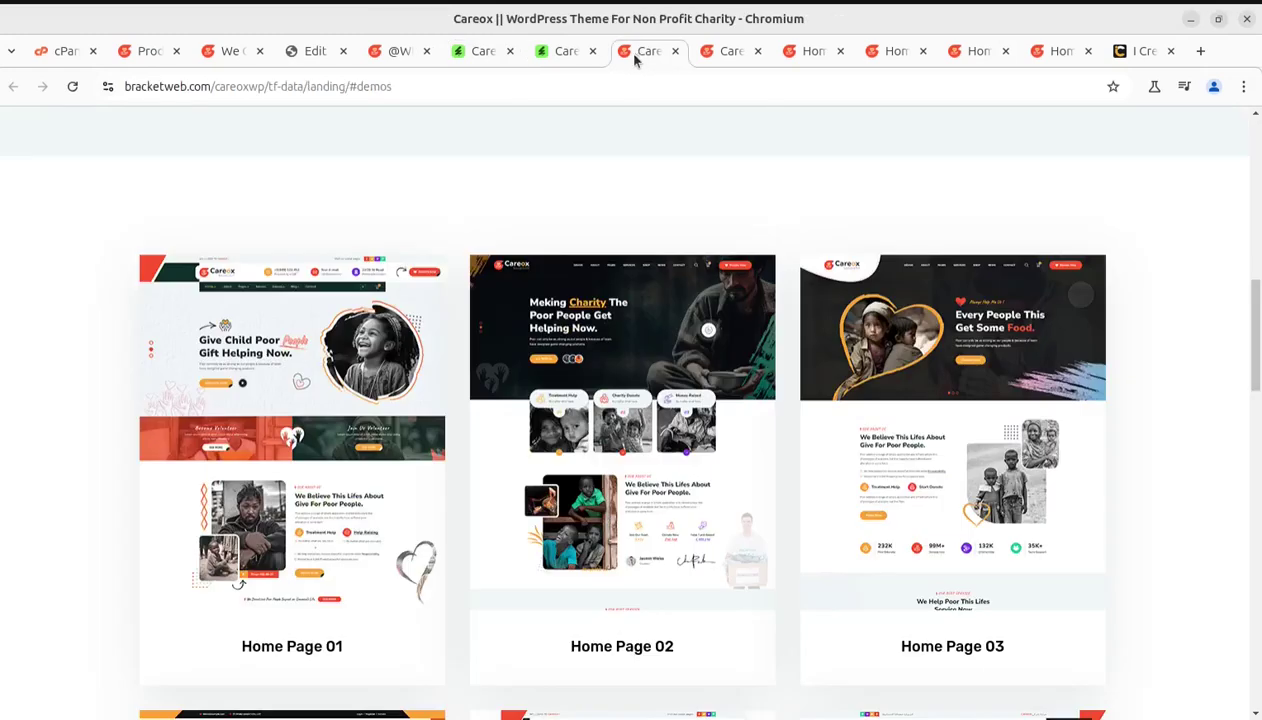
{"action": "left_click", "coordinate": [310, 52]}
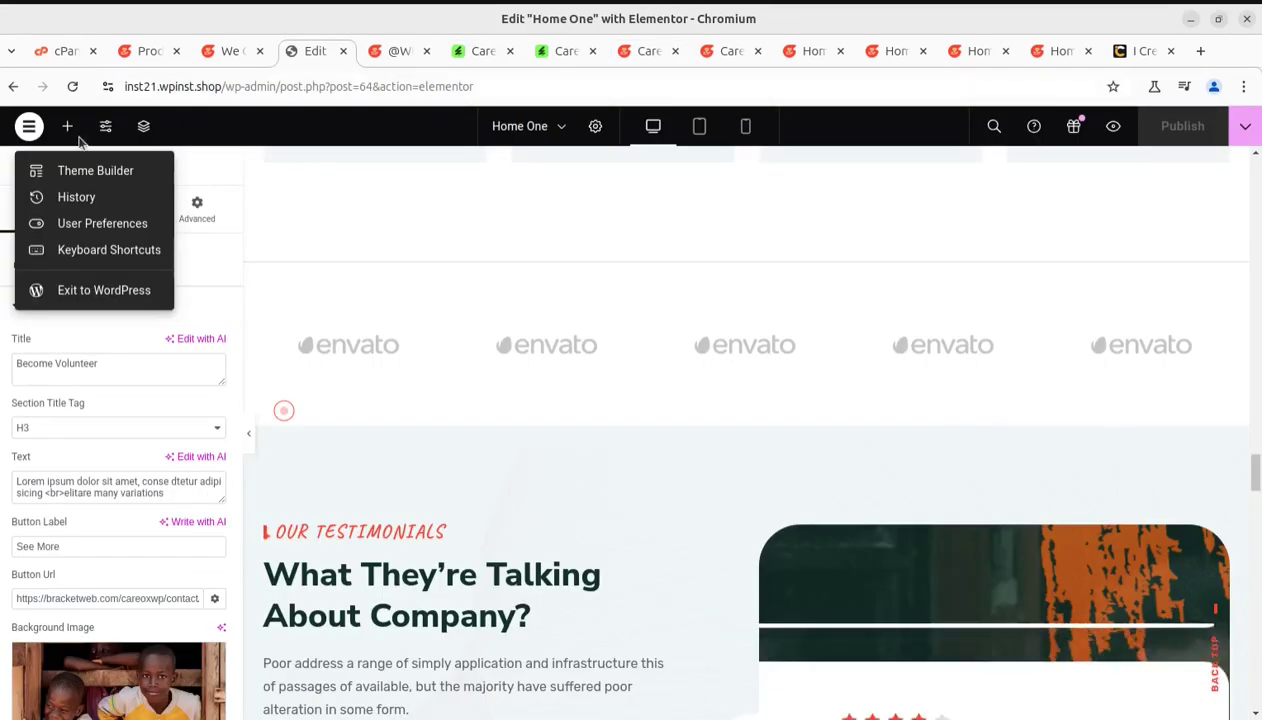
Step: Visit the live site from the WordPress dashboard and look over its header and hero slider
{"action": "left_click", "coordinate": [226, 52]}
{"action": "mouse_move", "coordinate": [85, 128]}
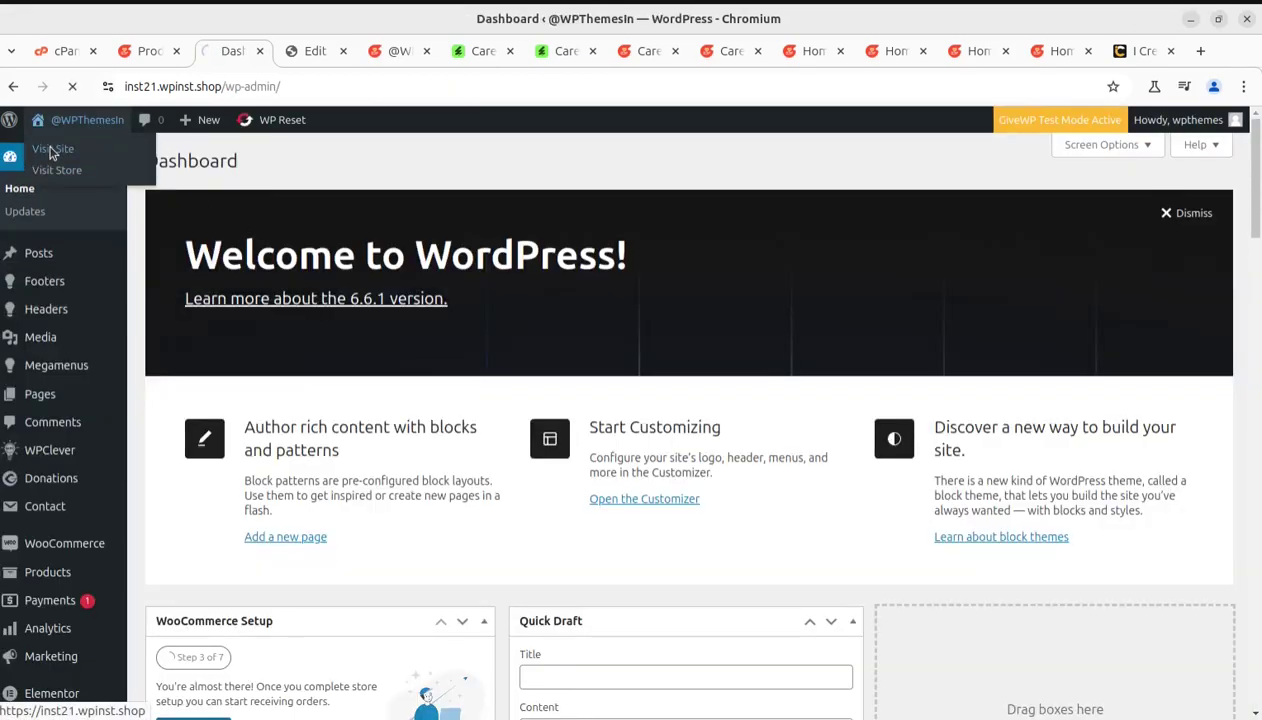
{"action": "left_click", "coordinate": [52, 150]}
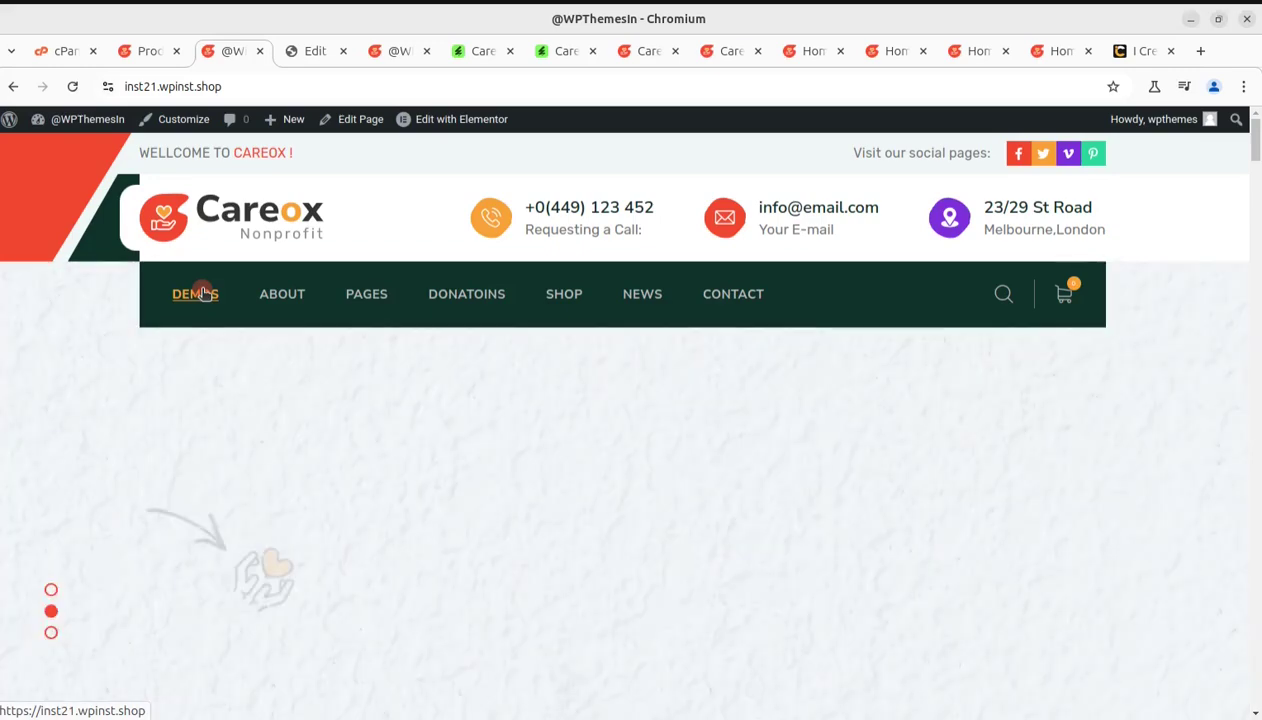
{"action": "scroll", "coordinate": [560, 434], "scroll_direction": "down", "scroll_amount": 2}
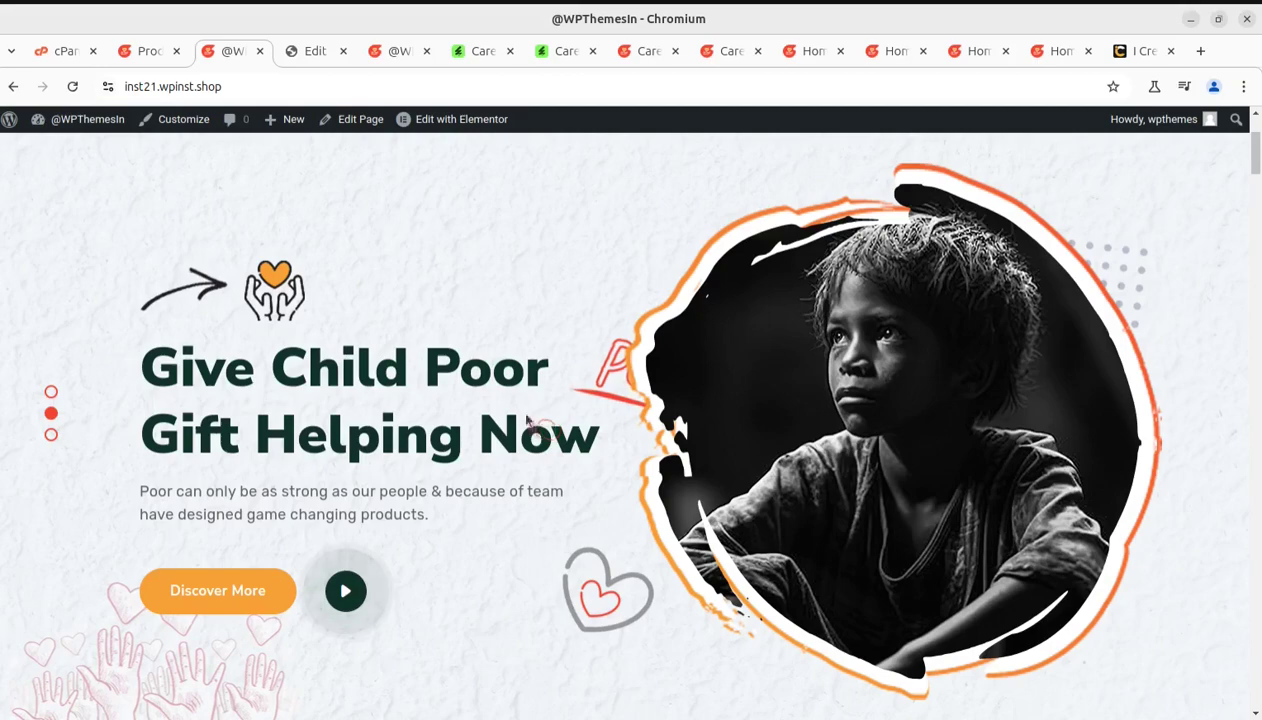
Step: Close the Home One Elementor editor and review the live front page's header and hero area
{"action": "left_click", "coordinate": [327, 56]}
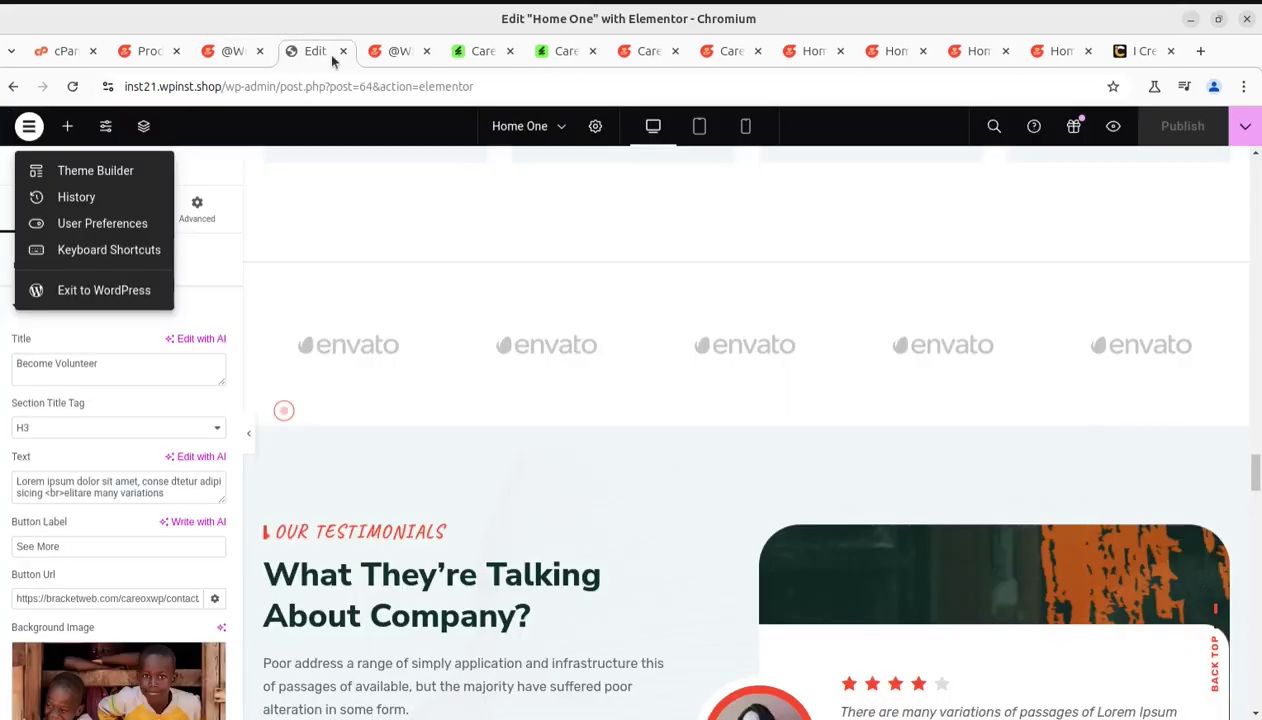
{"action": "left_click", "coordinate": [342, 51]}
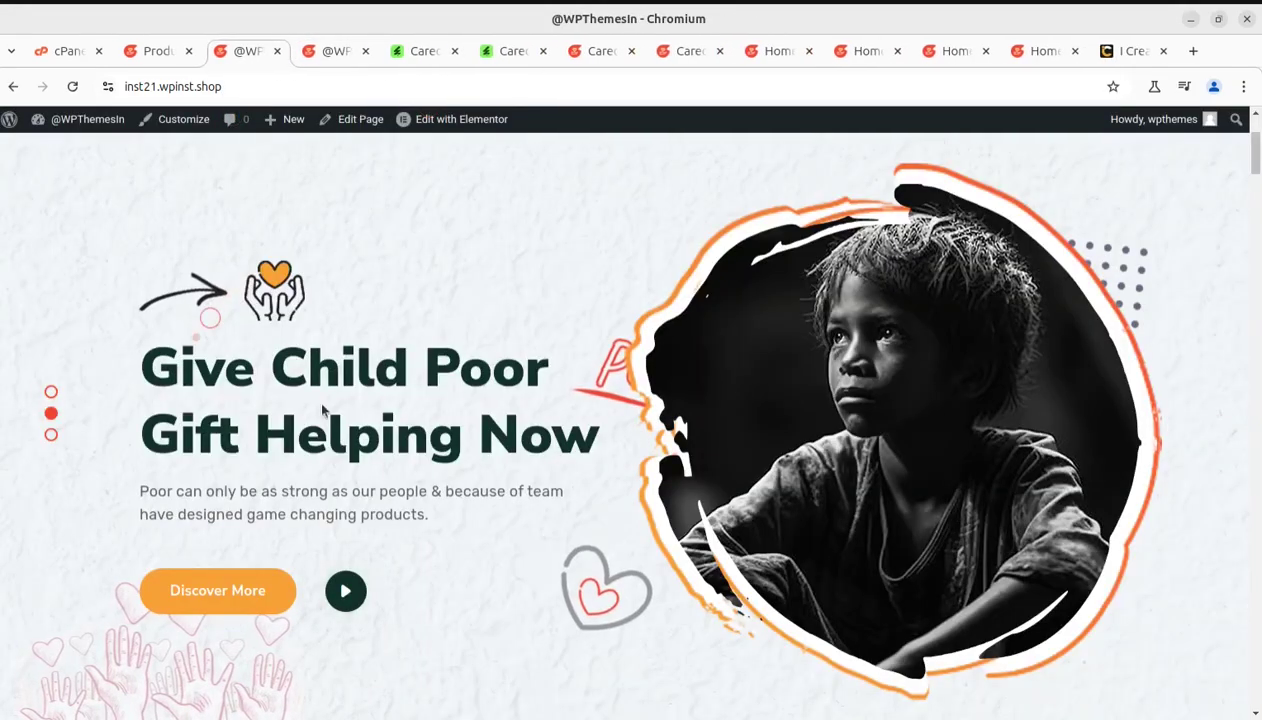
{"action": "scroll", "coordinate": [543, 538], "scroll_direction": "up", "scroll_amount": 2}
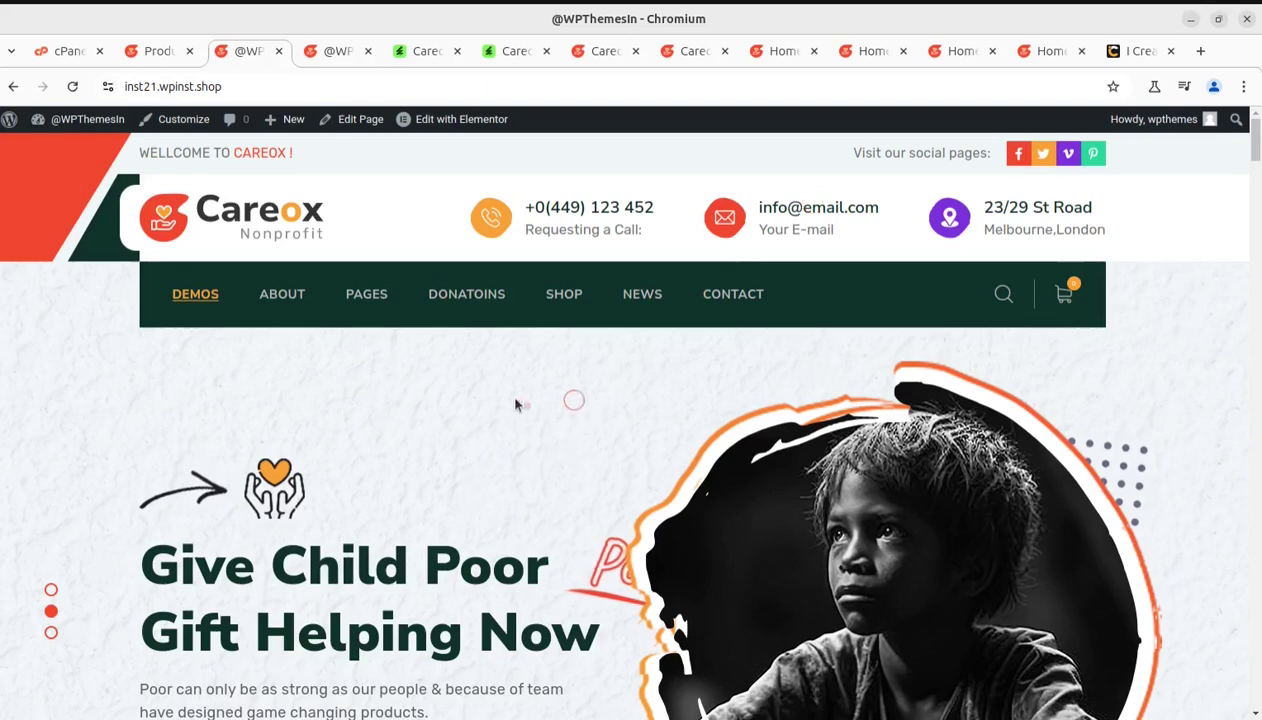
{"action": "scroll", "coordinate": [514, 425], "scroll_direction": "down", "scroll_amount": 2}
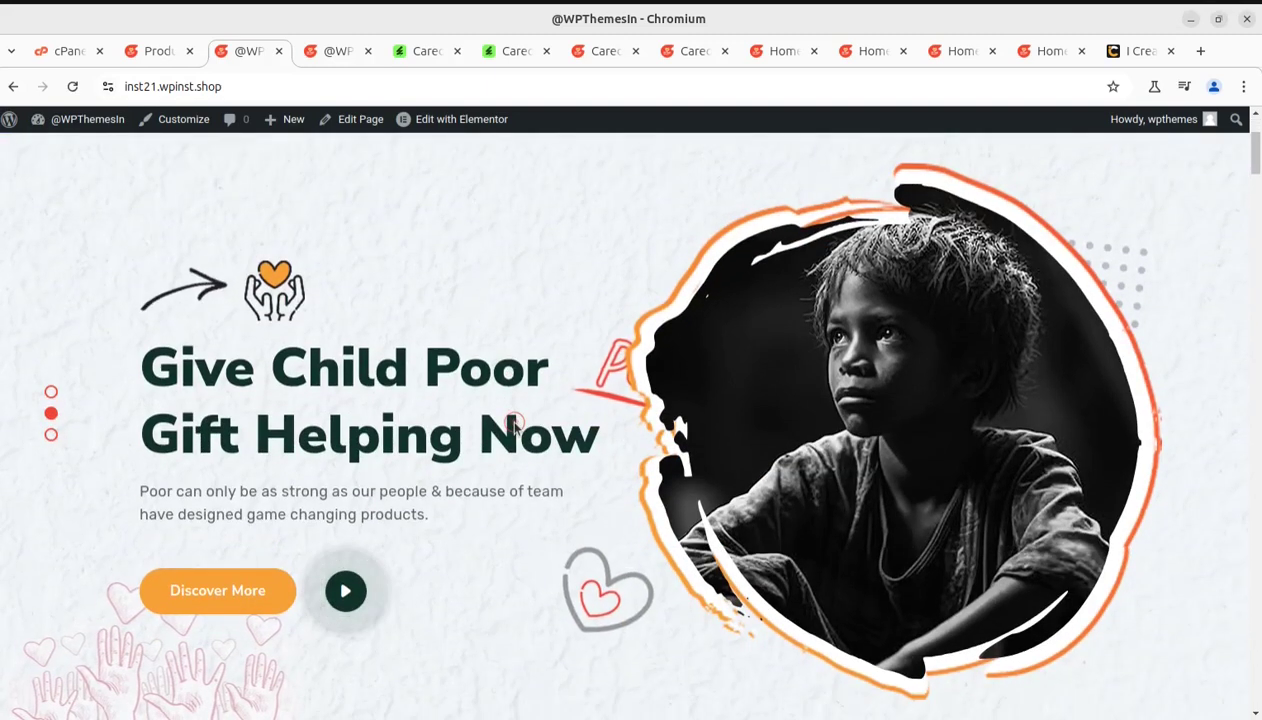